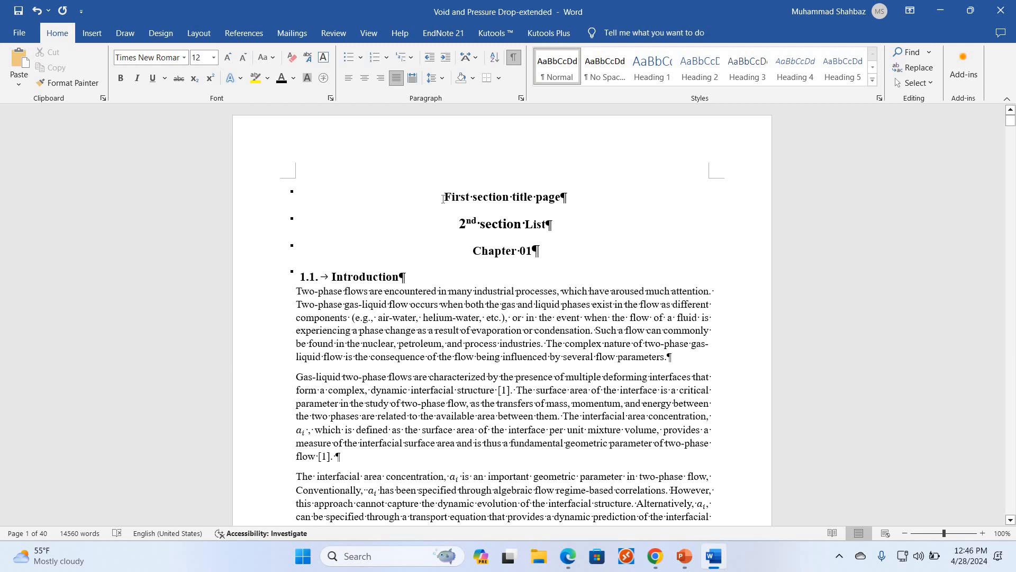
# Reset the "First section title page" line to the Normal style and apply the Heading 1 style to it
pyautogui.moveTo(596, 200); pyautogui.dragTo(532, 74)
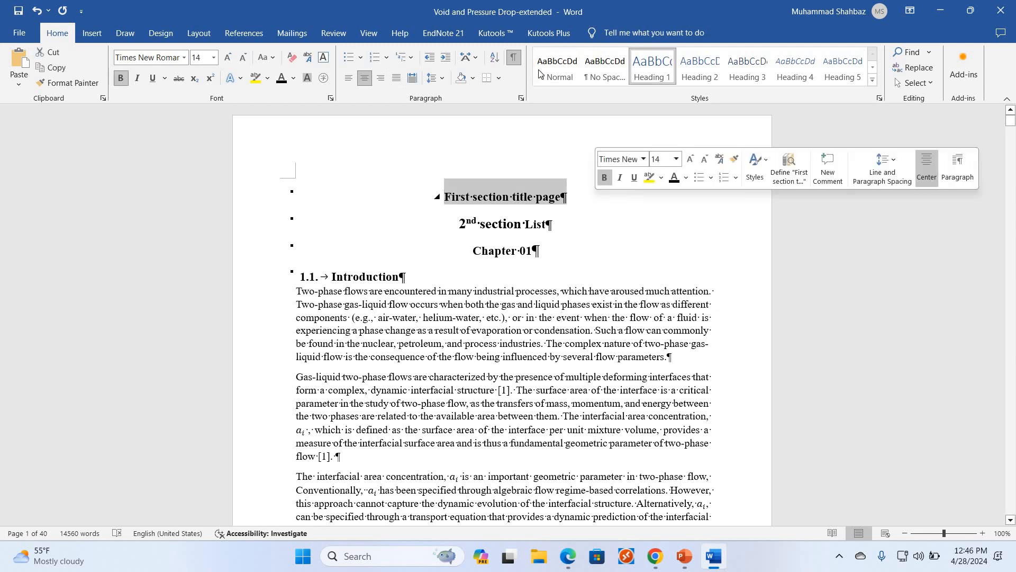
pyautogui.click(539, 69)
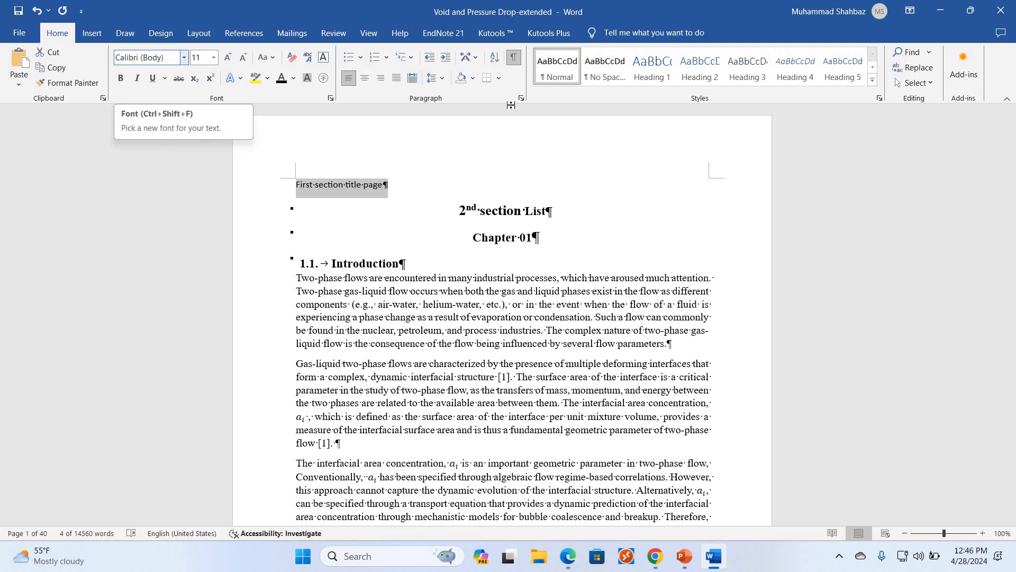
pyautogui.click(654, 66)
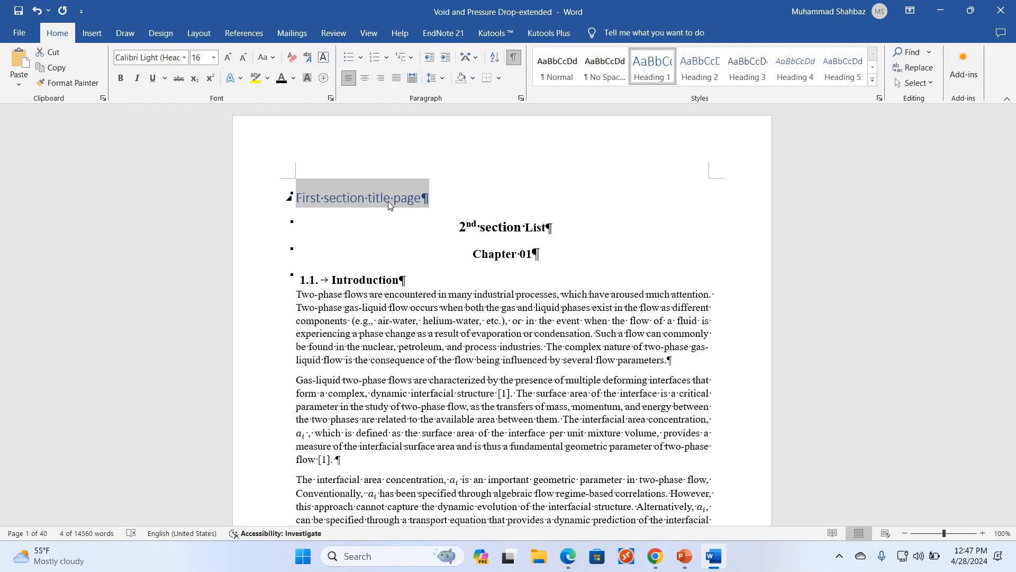
# Hide and reshow the formatting marks, and try the "Show all formatting marks" display option without saving the change
pyautogui.click(513, 60)
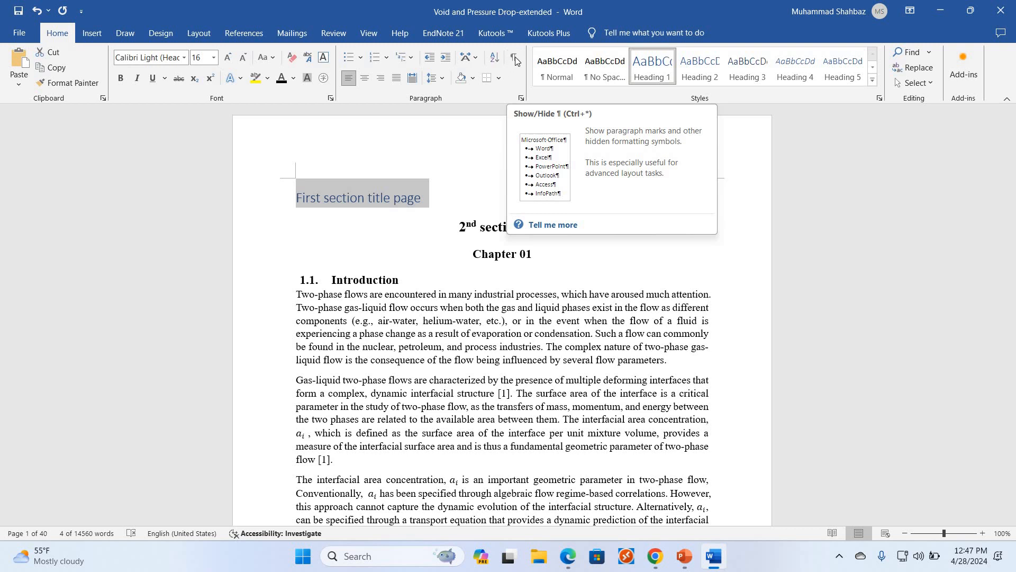
pyautogui.click(515, 59)
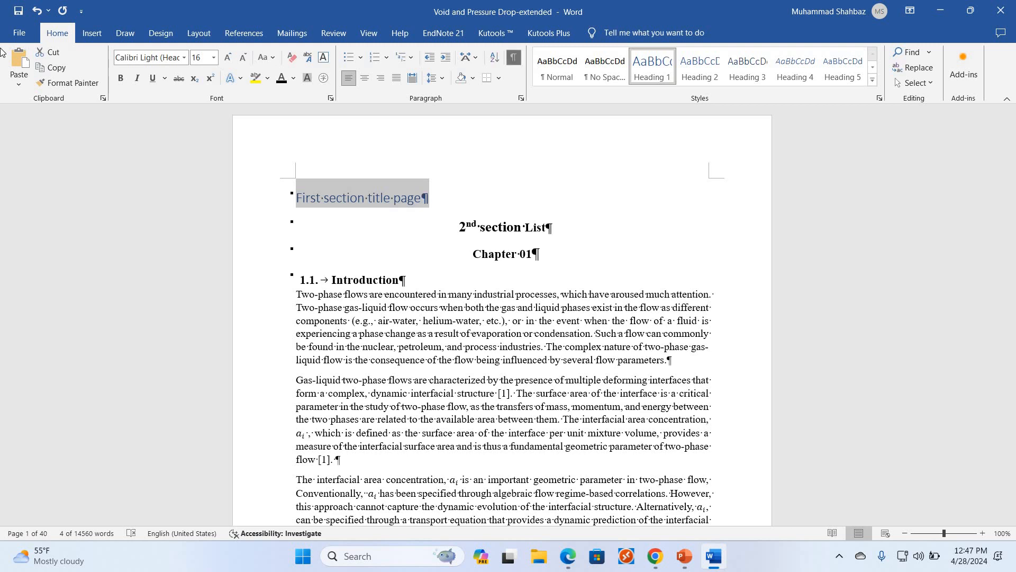
pyautogui.click(20, 33)
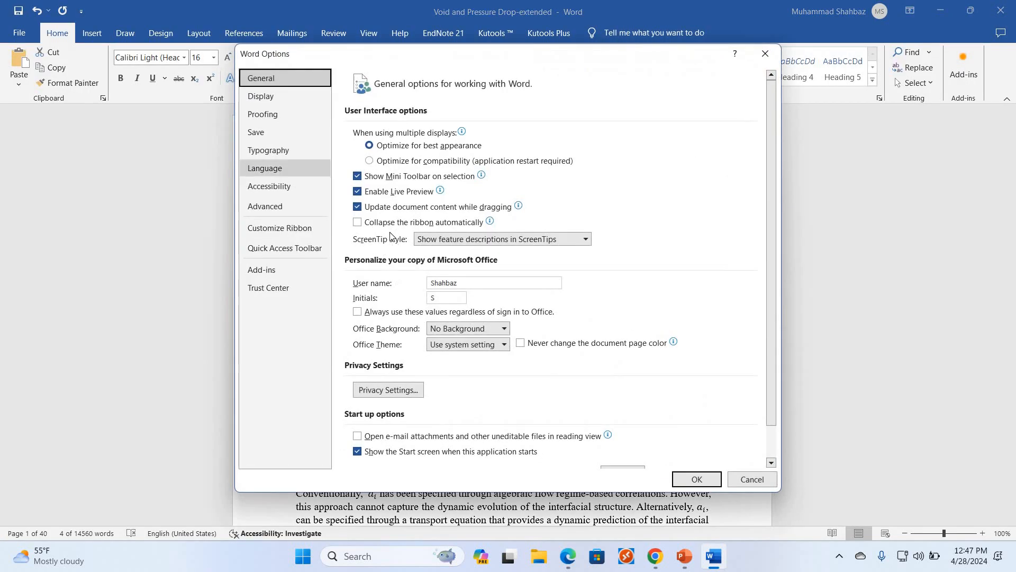
pyautogui.click(270, 96)
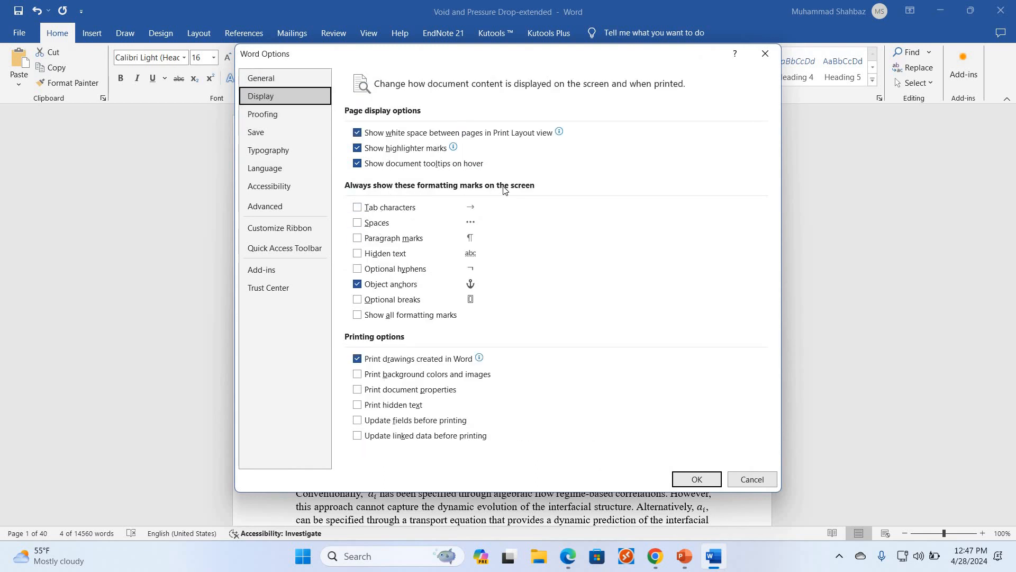
pyautogui.click(379, 315)
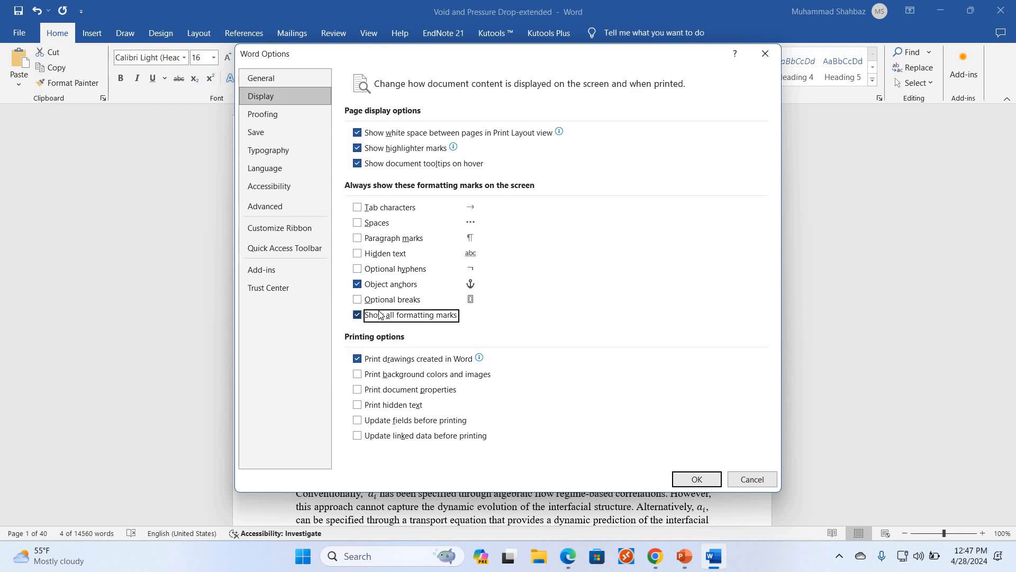
pyautogui.click(379, 313)
pyautogui.press('Escape')
pyautogui.click(514, 60)
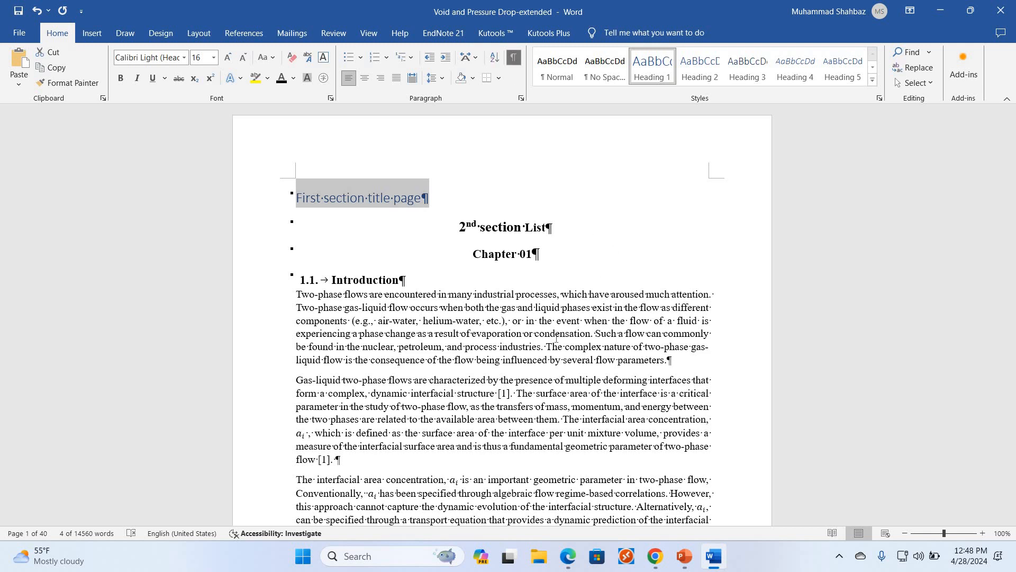
# Examine the space, tab and paragraph marks around the Introduction, and compare the text with formatting marks hidden and shown
pyautogui.click(723, 294)
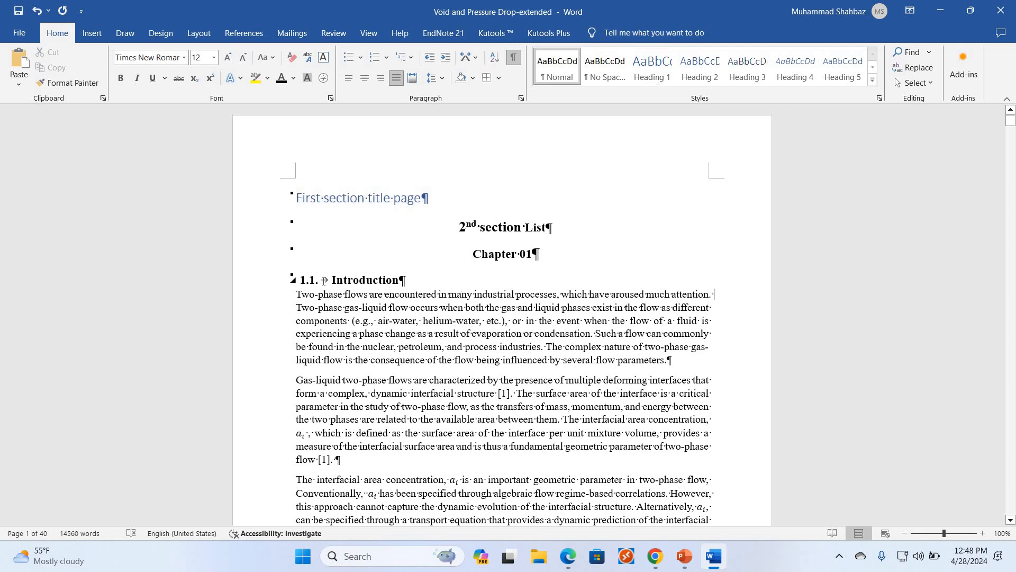
pyautogui.click(324, 281)
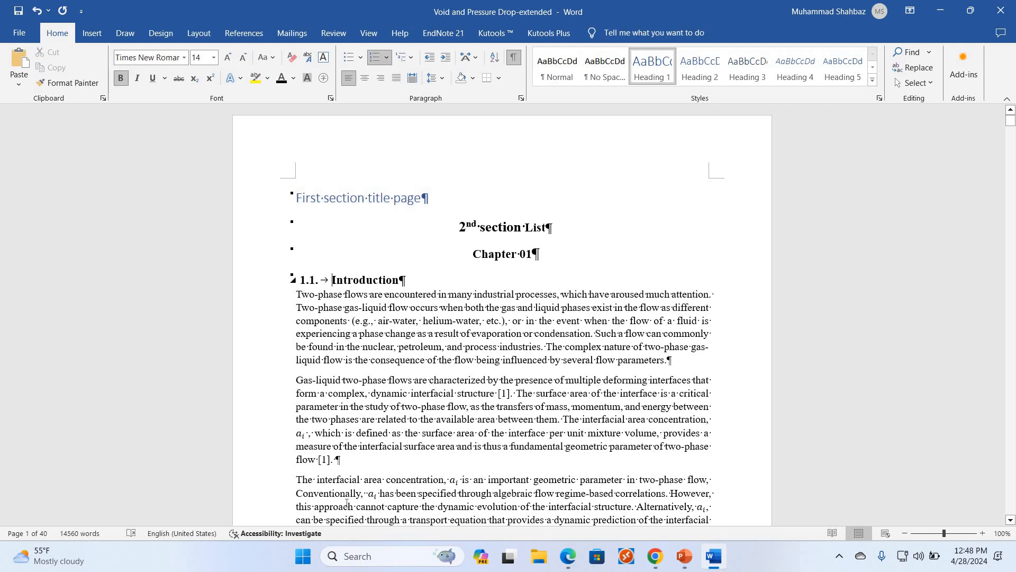
pyautogui.click(355, 458)
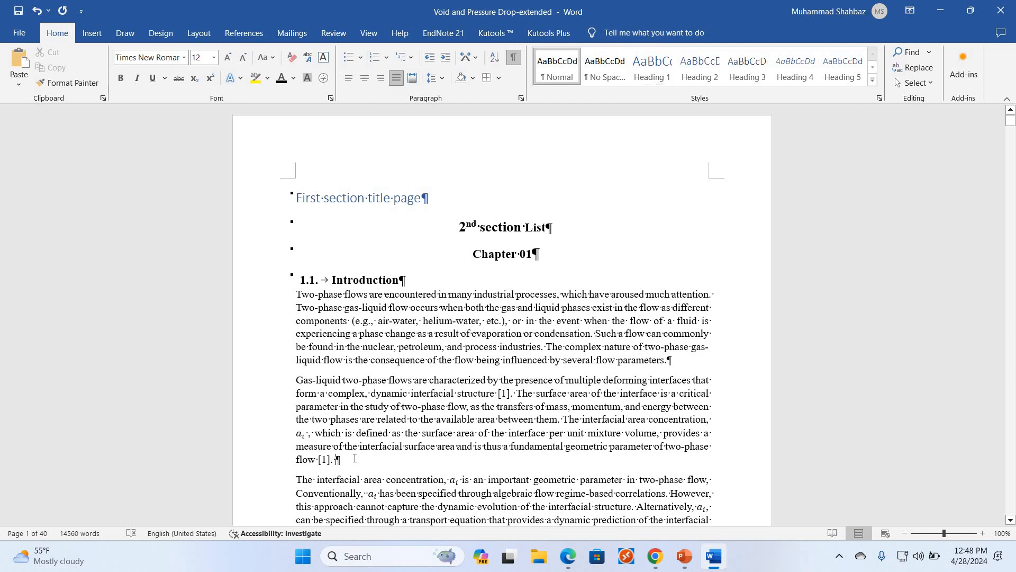
pyautogui.click(515, 58)
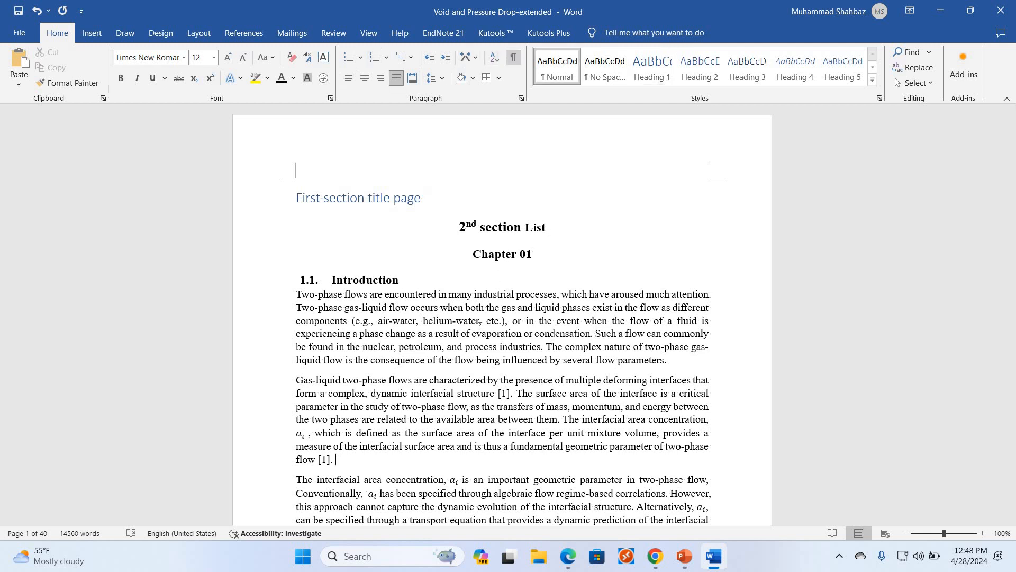
pyautogui.hotkey('ctrl', 'shift', '8')
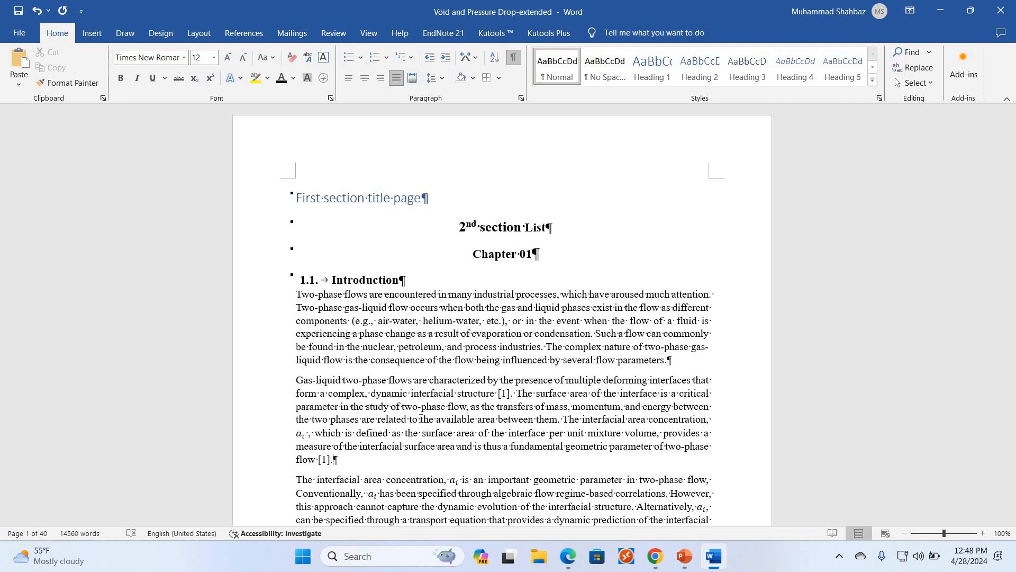
# Try a Next Page section break at the end of the "First section title page" line and undo it
pyautogui.click(295, 200)
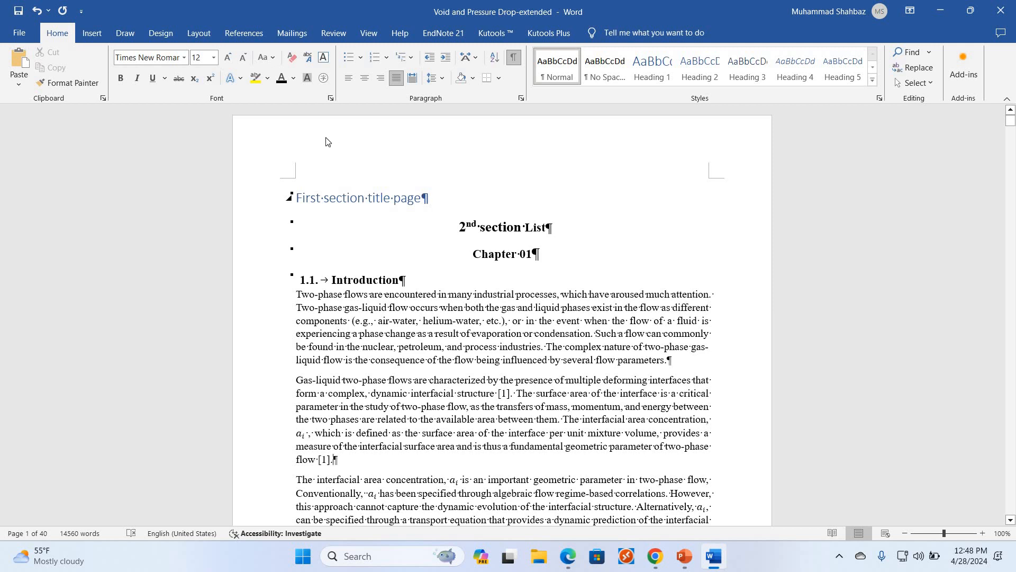
pyautogui.hotkey('shift', 'Down')
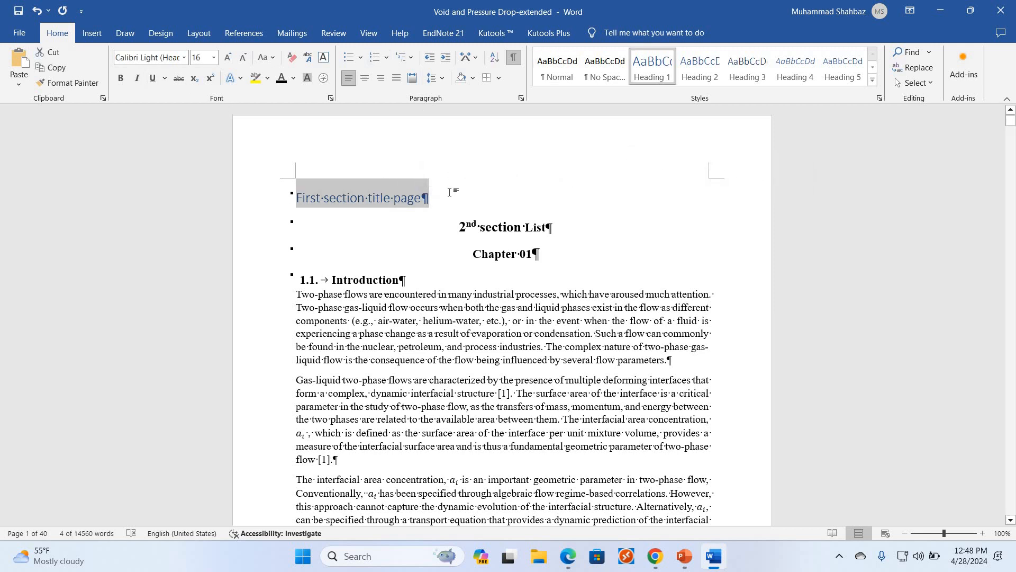
pyautogui.click(450, 192)
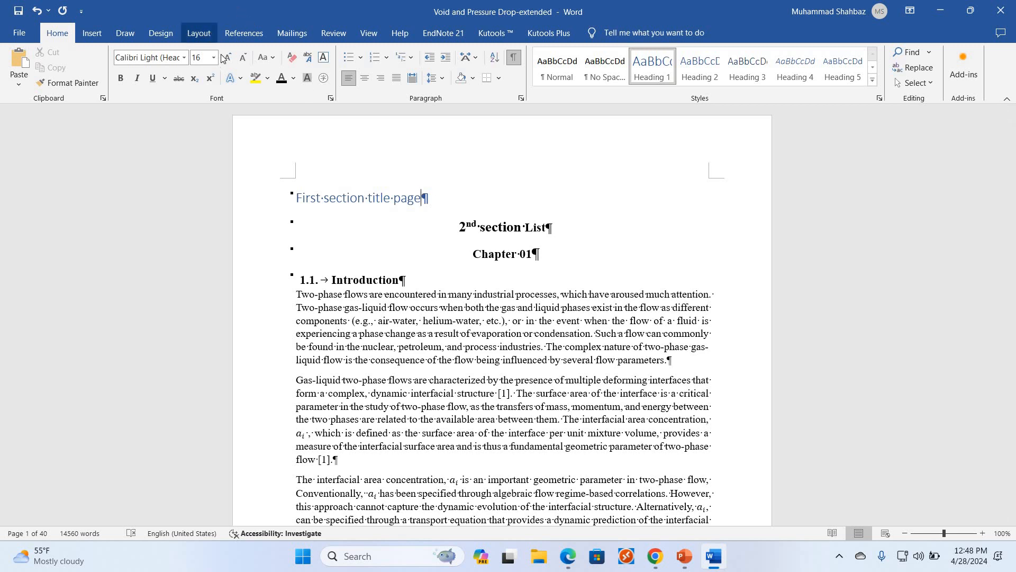
pyautogui.click(208, 34)
pyautogui.click(209, 52)
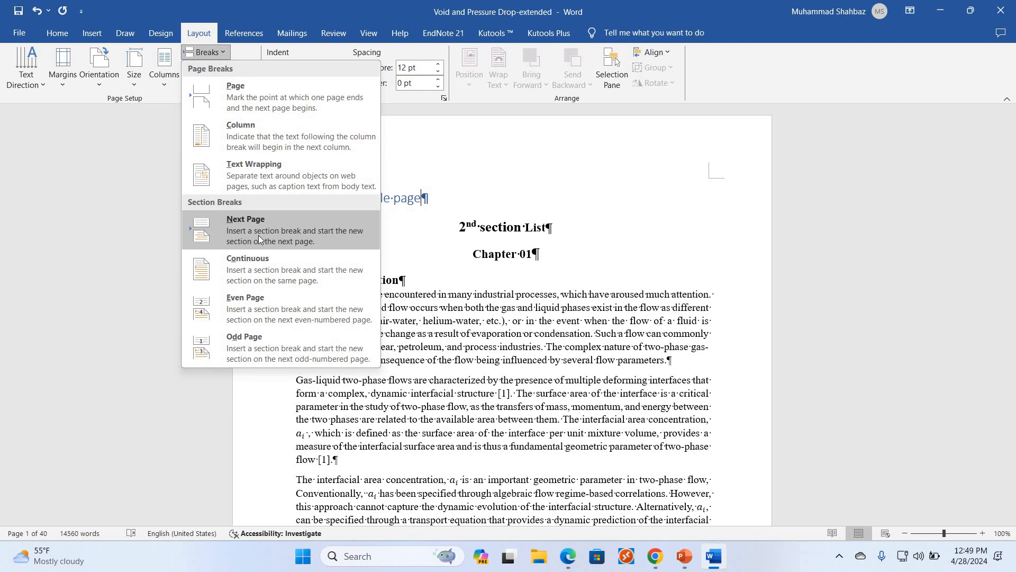
pyautogui.click(256, 239)
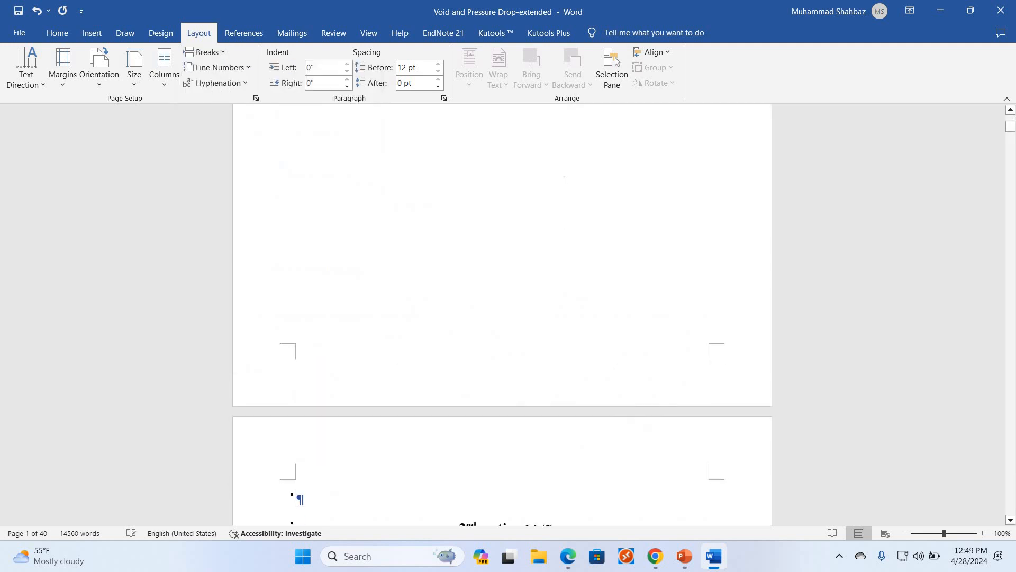
pyautogui.scroll(5, 559, 204)
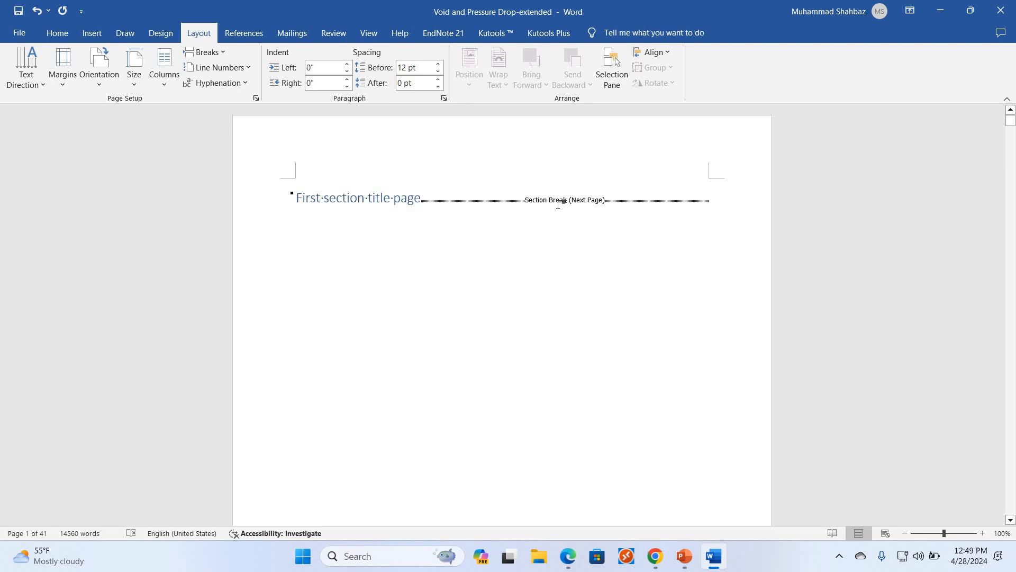
pyautogui.hotkey('ctrl', 'z')
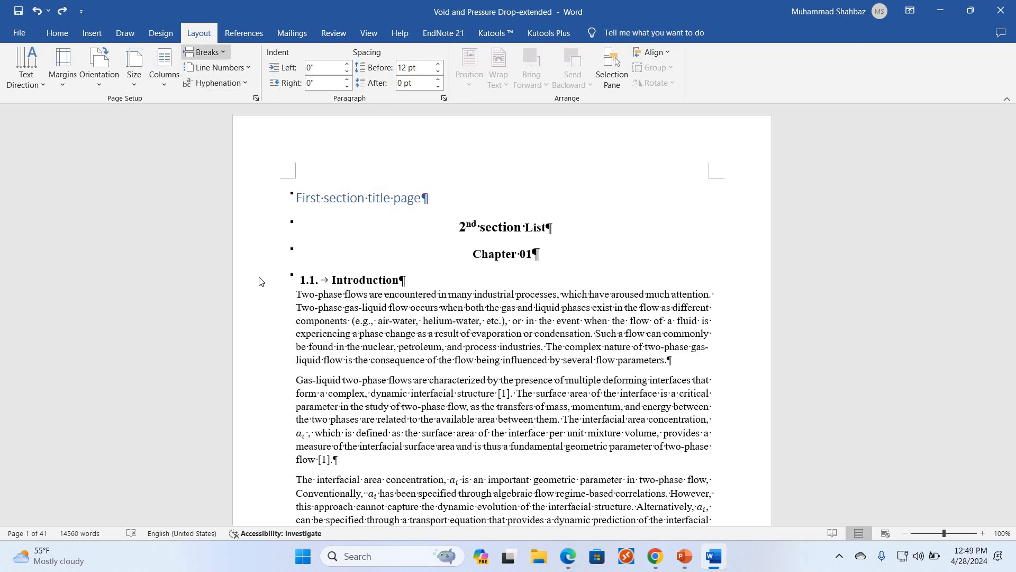
# Try a Continuous section break after the "First section title page" line and delete it again
pyautogui.click(207, 51)
pyautogui.click(567, 201)
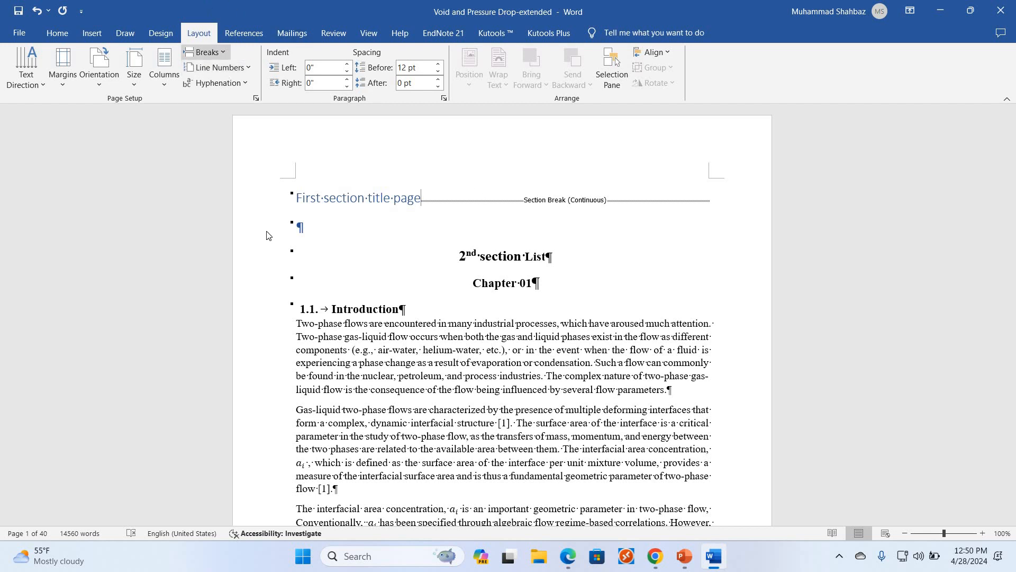
pyautogui.click(206, 51)
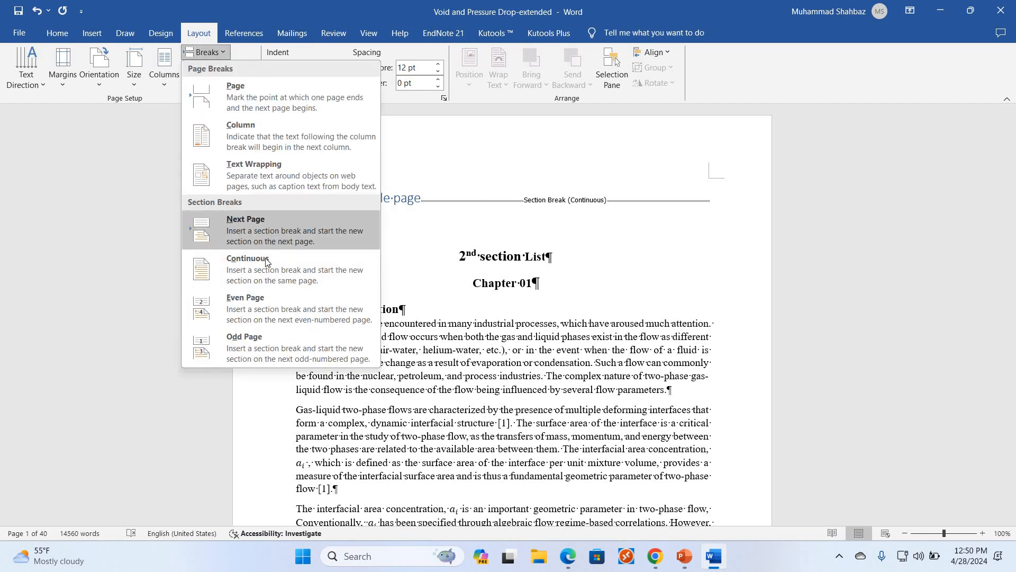
pyautogui.click(479, 191)
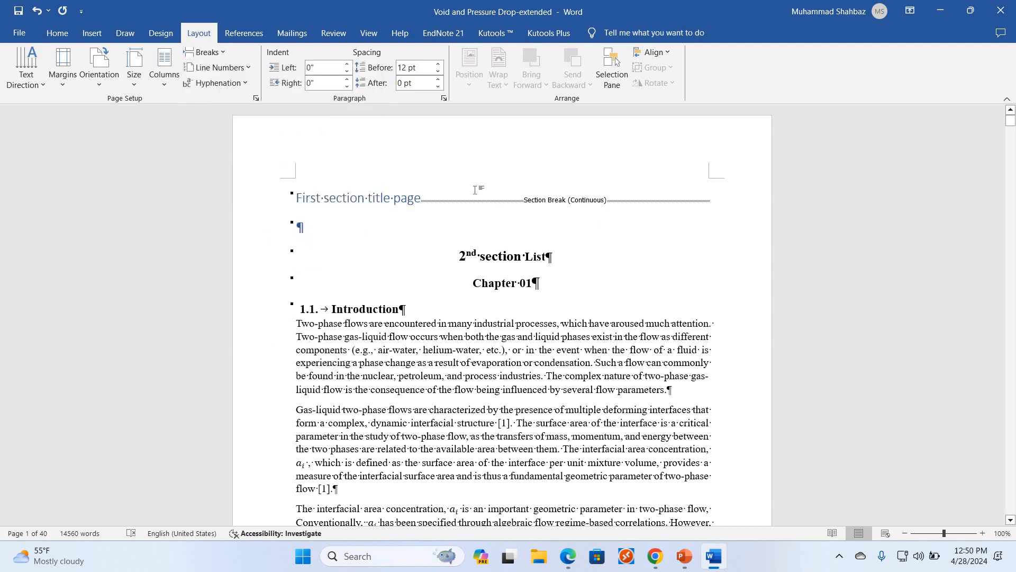
pyautogui.press('Delete')
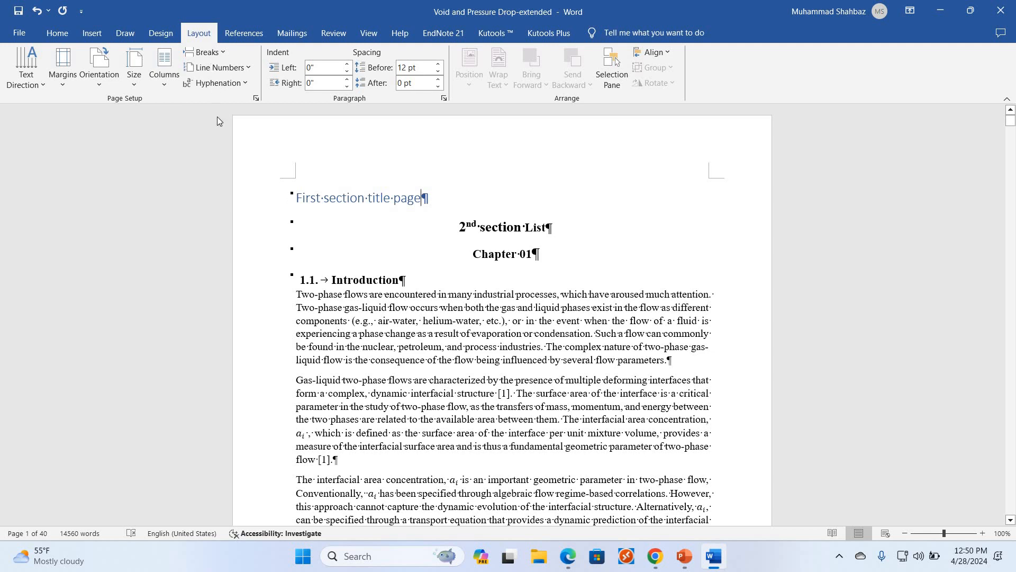
# Insert a Next Page section break after the "First section title page" line and delete the empty paragraph above "2nd section List"
pyautogui.click(206, 52)
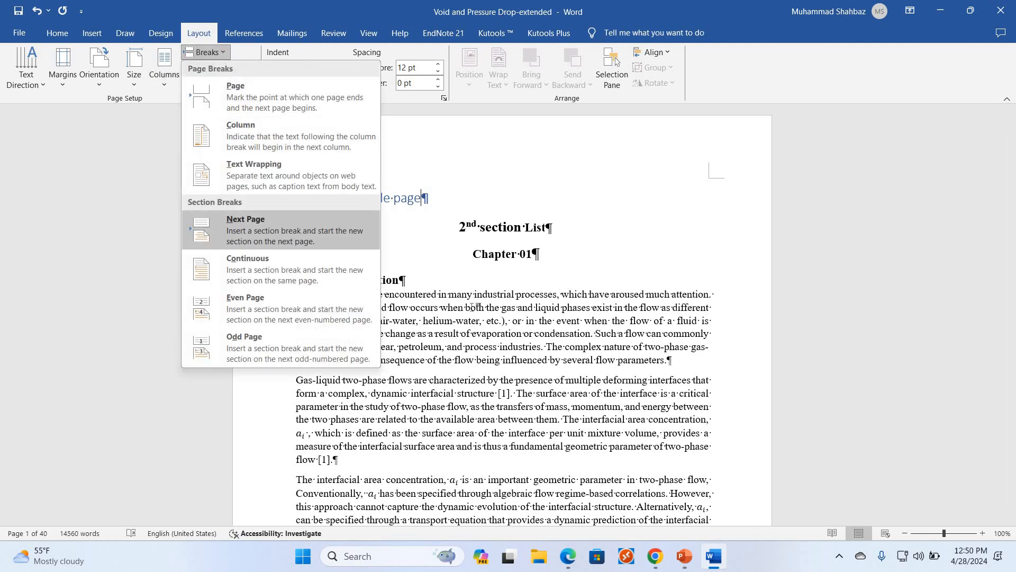
pyautogui.click(228, 225)
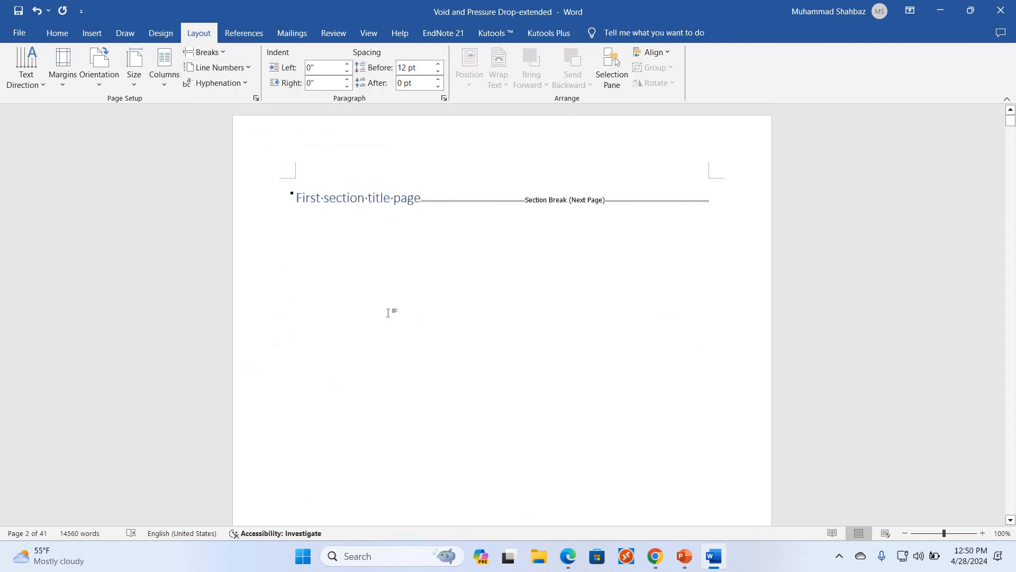
pyautogui.scroll(-10, 378, 331)
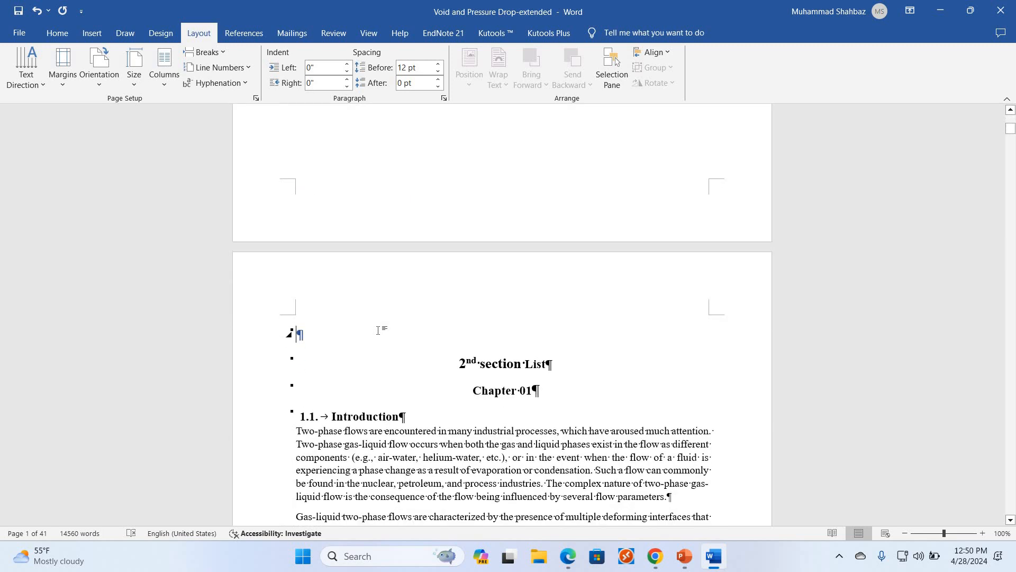
pyautogui.press('Delete')
# Insert a Next Page section break after the "2nd section List" line and delete the empty paragraph above "Chapter 01"
pyautogui.click(556, 317)
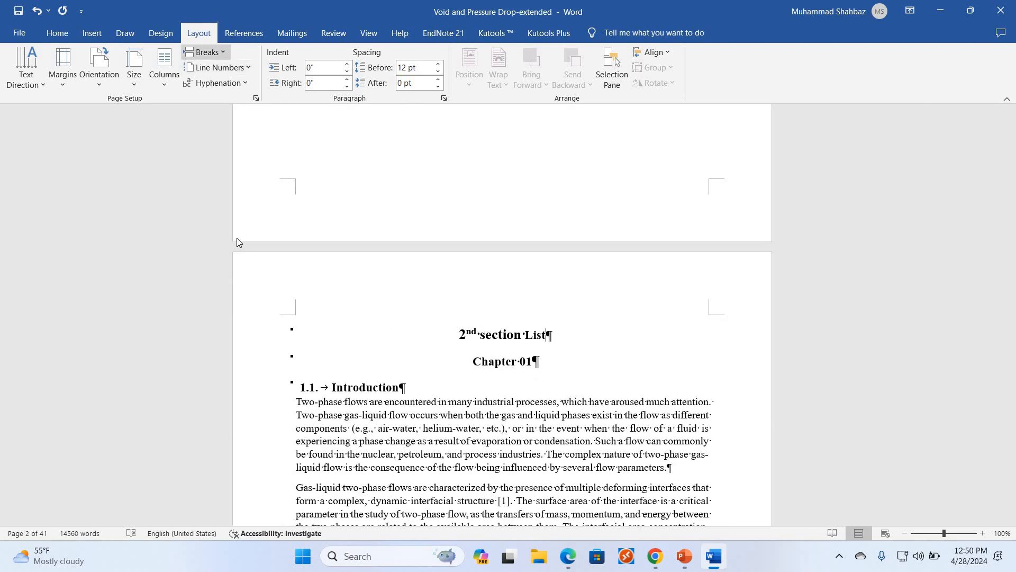
pyautogui.click(207, 51)
pyautogui.press('Return')
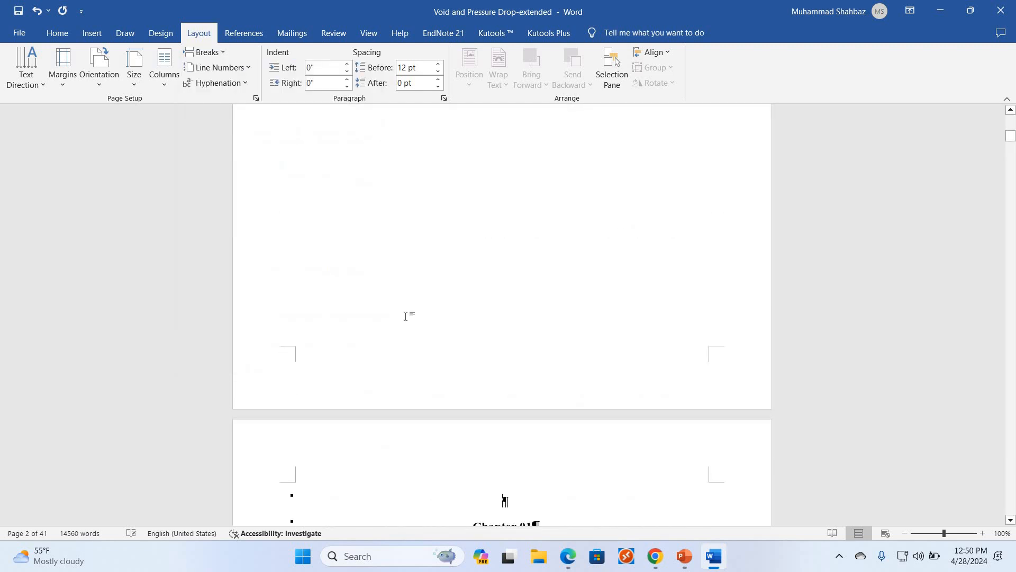
pyautogui.press('Delete')
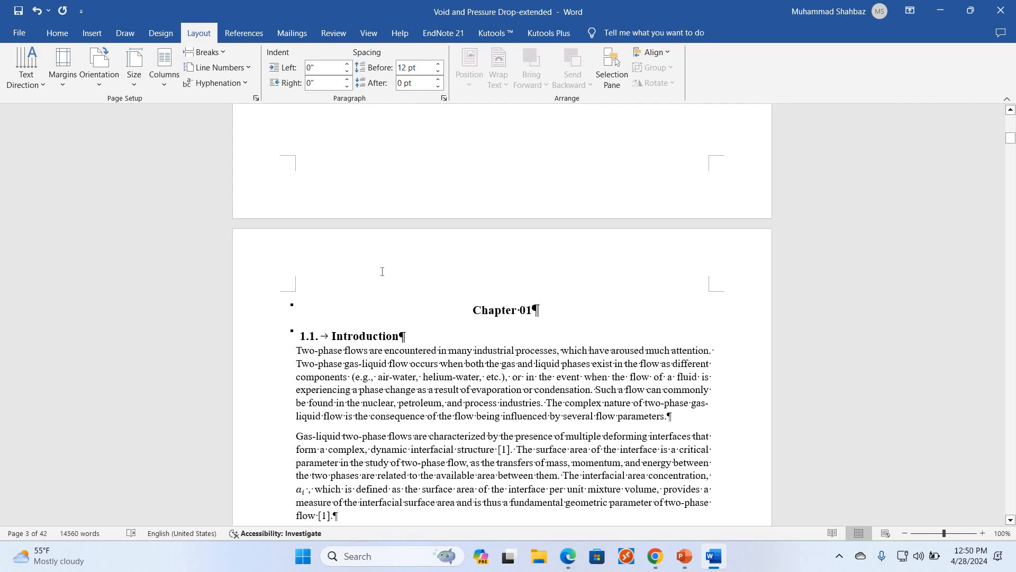
# Display multiple pages side by side and set the zoom to 80% to check the separated sections
pyautogui.scroll(10, 382, 271)
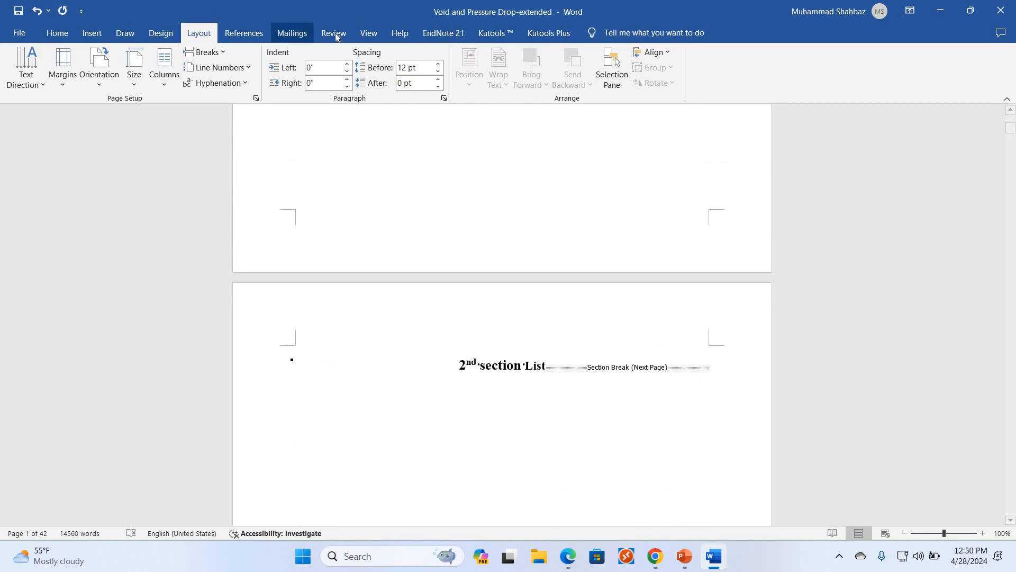
pyautogui.click(400, 33)
pyautogui.click(369, 33)
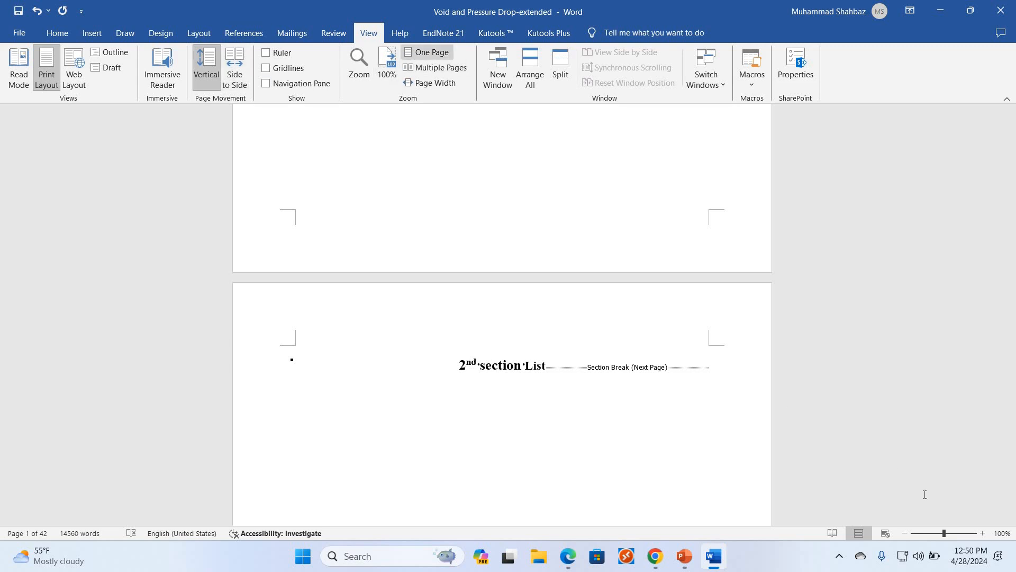
pyautogui.click(435, 67)
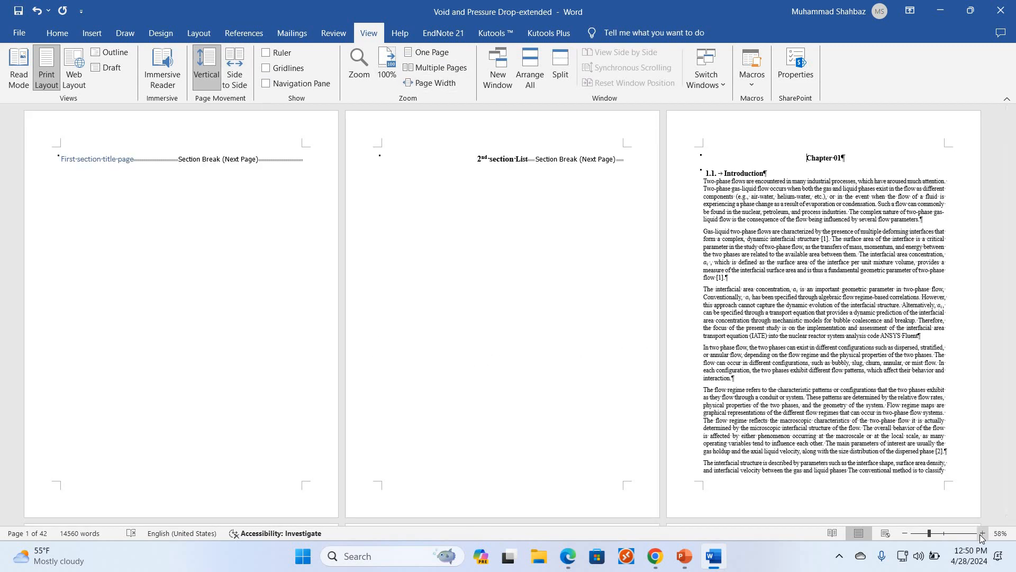
pyautogui.click(982, 533)
pyautogui.click(982, 534)
pyautogui.click(982, 533)
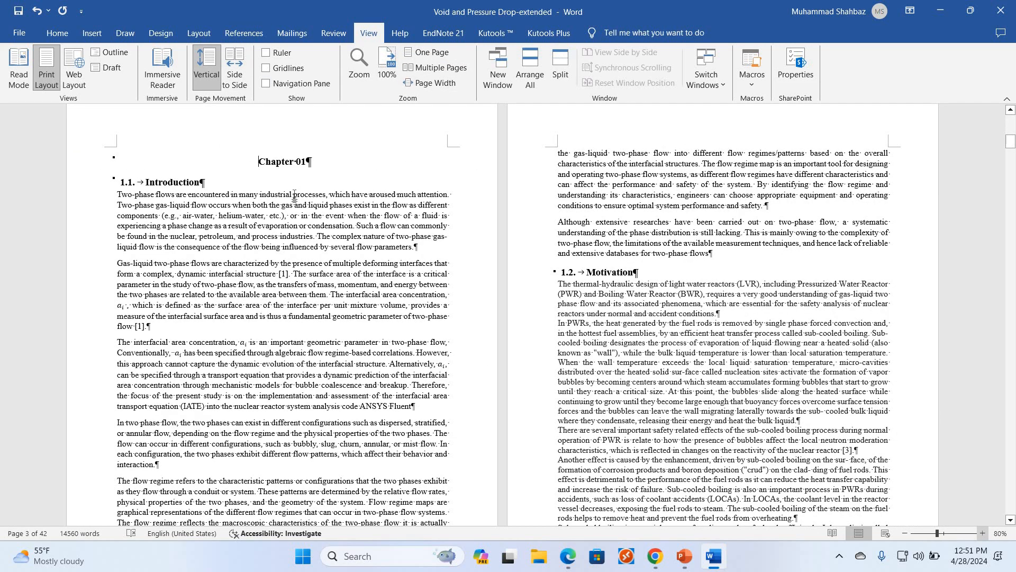
# Open the footer area to examine the section labels on the headers and footers, and return to the body text
pyautogui.scroll(6, 199, 358)
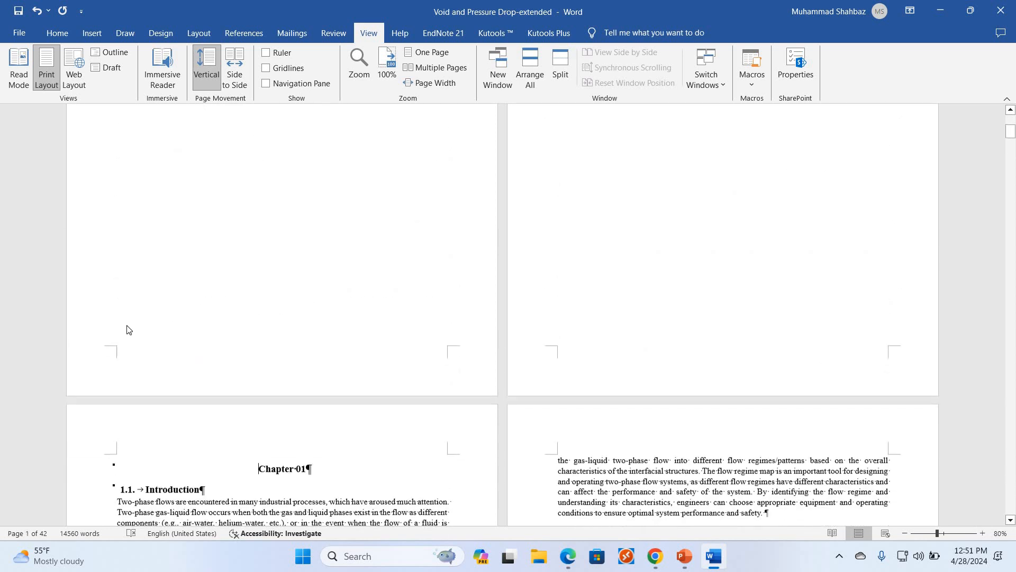
pyautogui.doubleClick(215, 339)
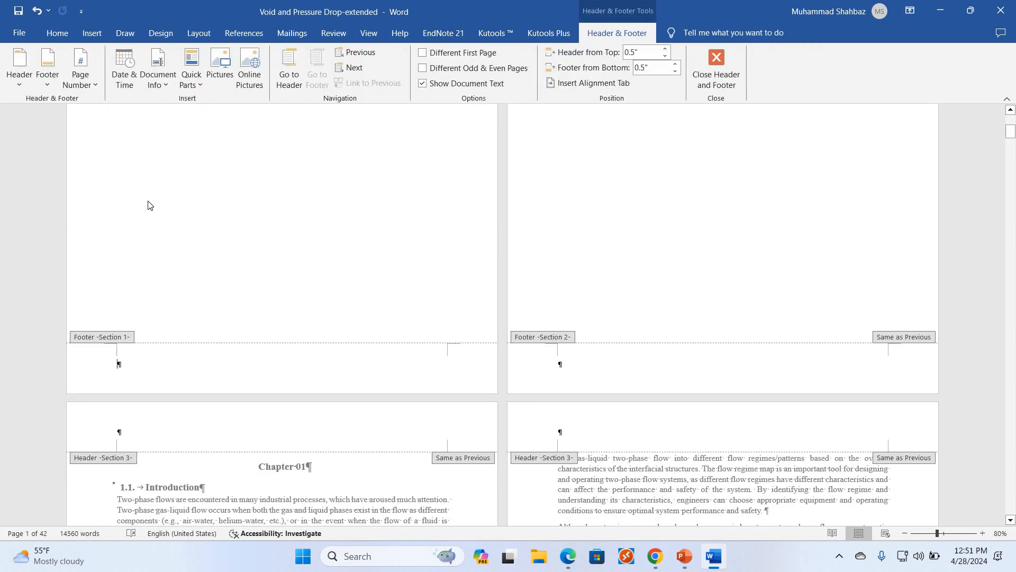
pyautogui.scroll(4, 524, 188)
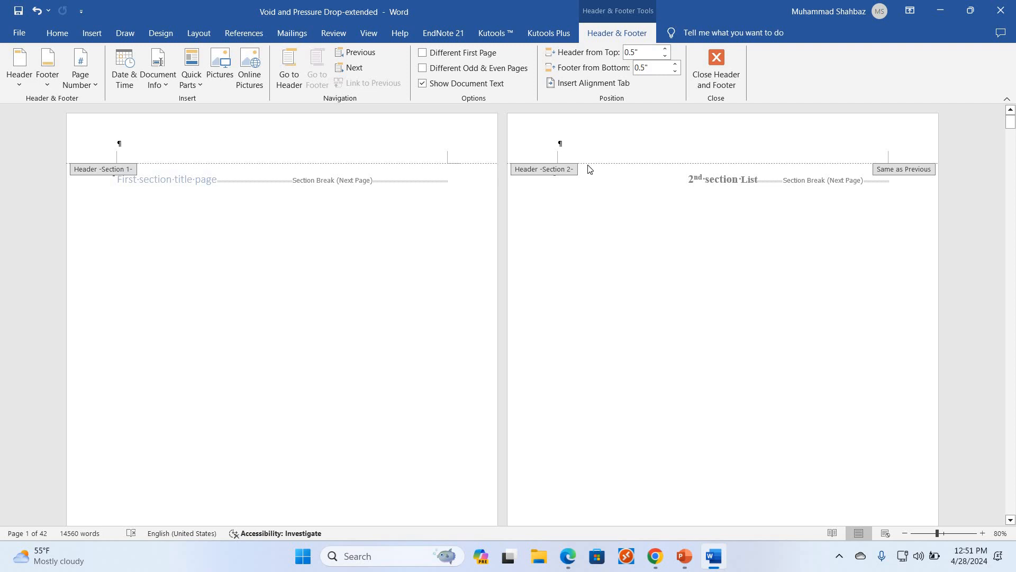
pyautogui.scroll(-6, 161, 294)
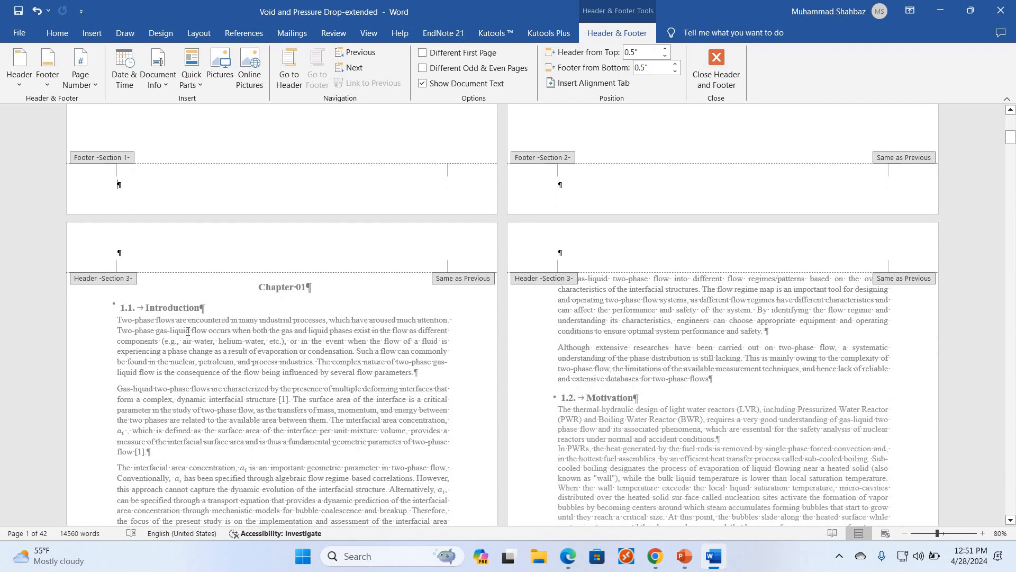
pyautogui.doubleClick(202, 352)
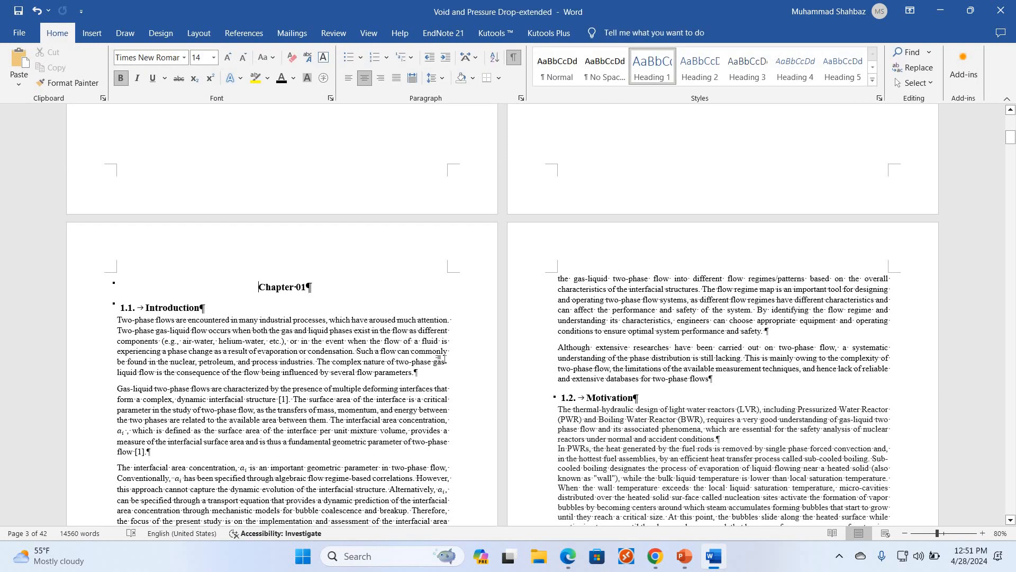
pyautogui.scroll(6, 446, 358)
pyautogui.scroll(-7, 320, 261)
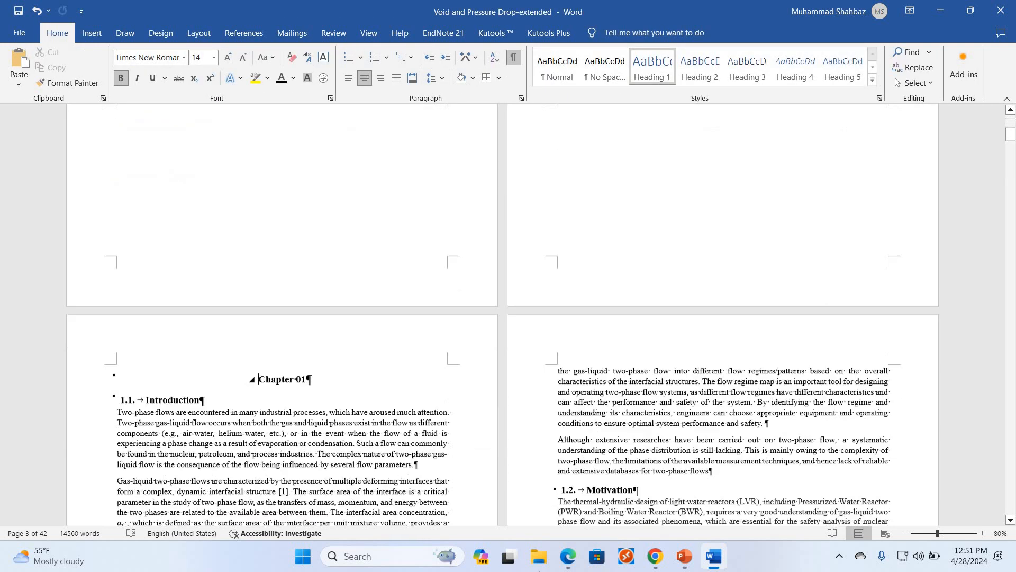
# Switch to PowerPoint to review the Thesis Formatting slide and return to the Word document
pyautogui.click(681, 557)
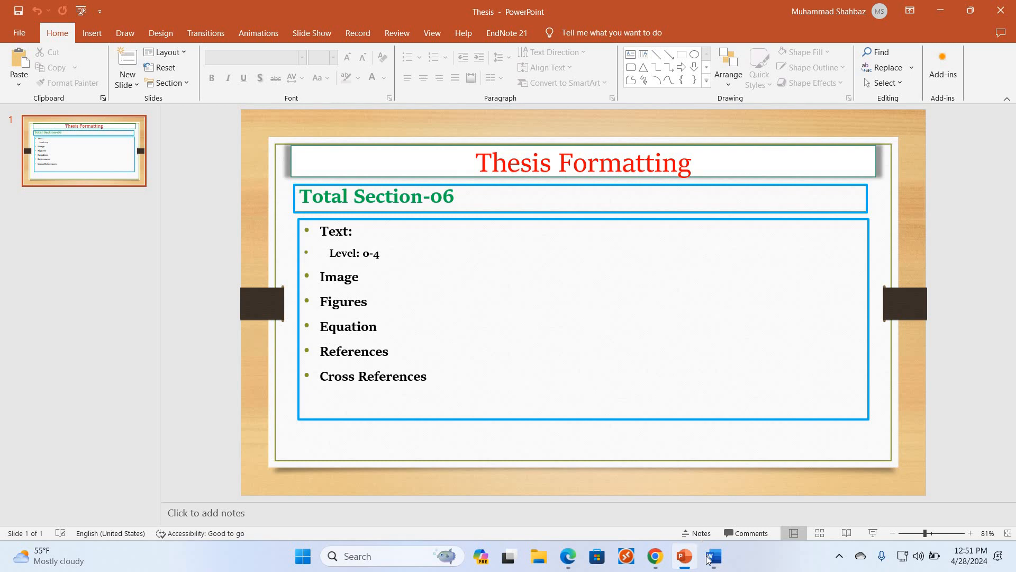
pyautogui.hotkey('alt', 'Tab')
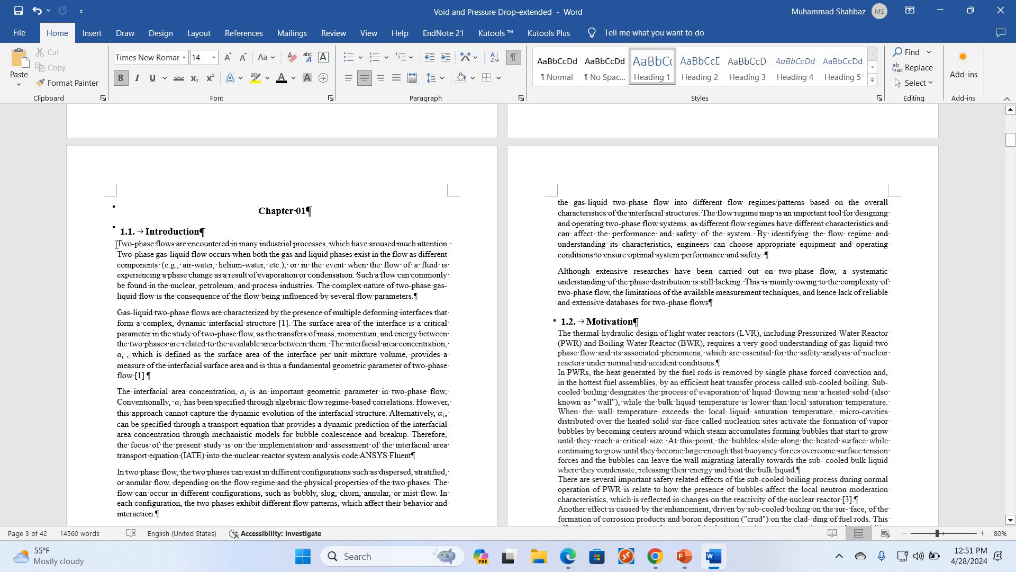
# Try the Normal style on the first two paragraphs under 1.1 Introduction and undo both changes
pyautogui.keyDown('shift'); pyautogui.click(438, 293); pyautogui.keyUp('shift')
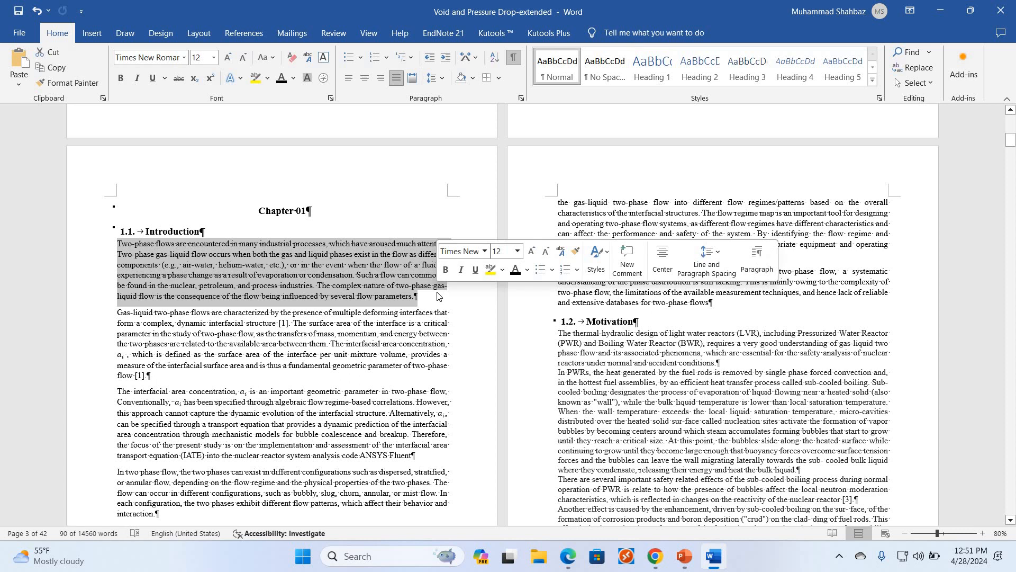
pyautogui.click(550, 73)
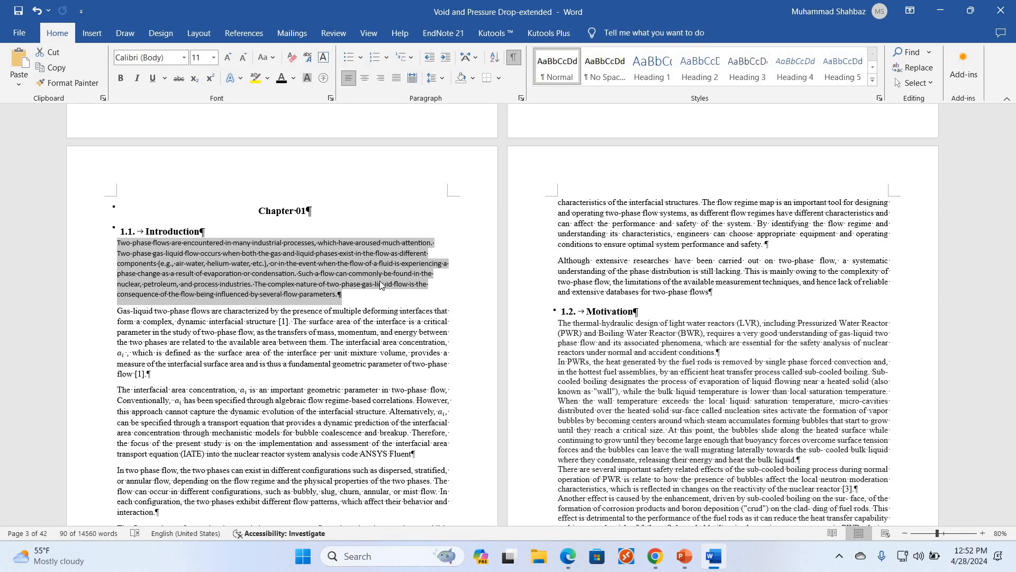
pyautogui.click(377, 332)
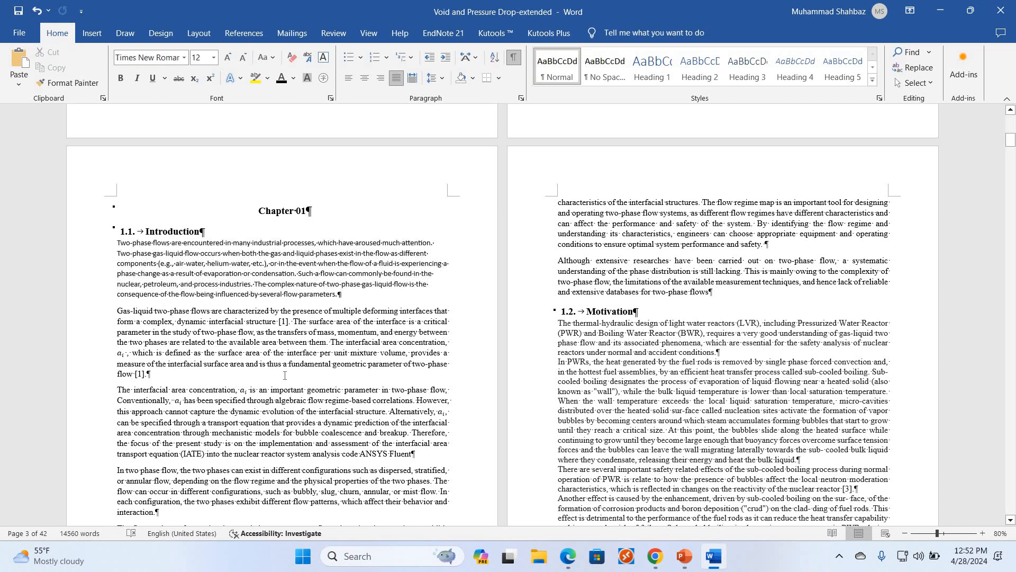
pyautogui.tripleClick(284, 375)
pyautogui.click(543, 64)
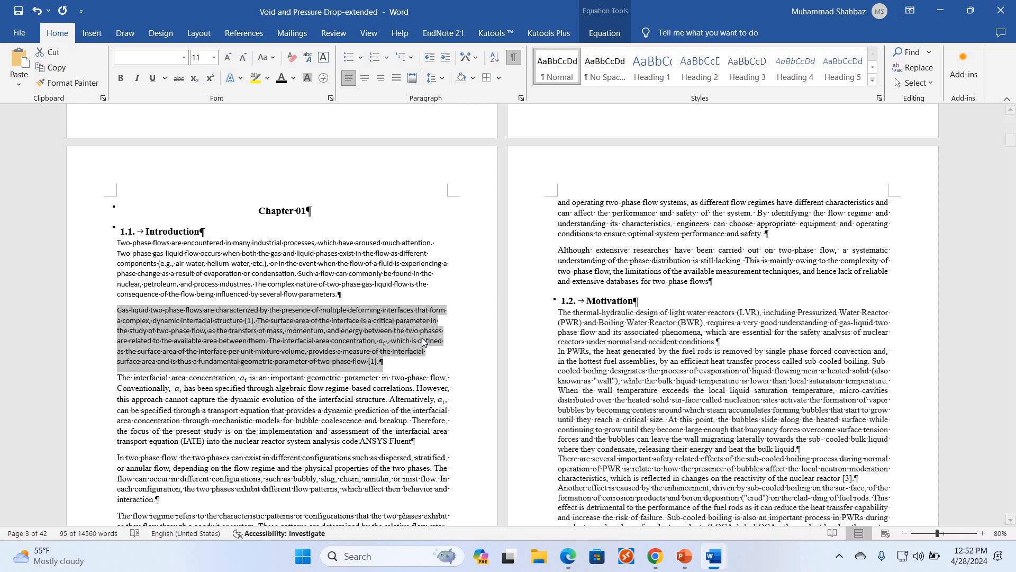
pyautogui.hotkey('ctrl', 'z')
pyautogui.hotkey('ctrl', 'z')
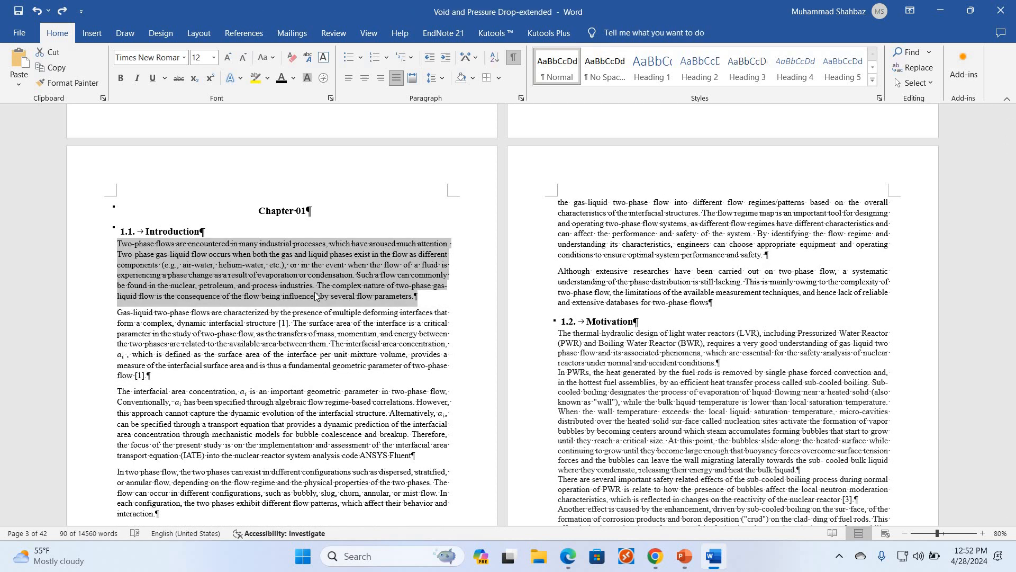
# Modify the Normal style to use Times New Roman, 12 pt, with the black Text 1 font color
pyautogui.click(574, 238)
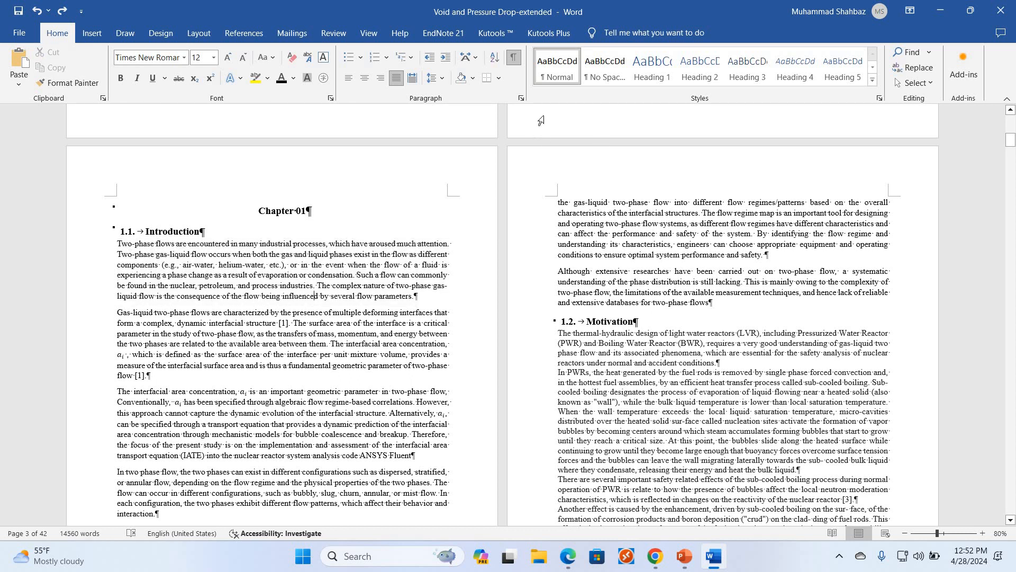
pyautogui.rightClick(572, 74)
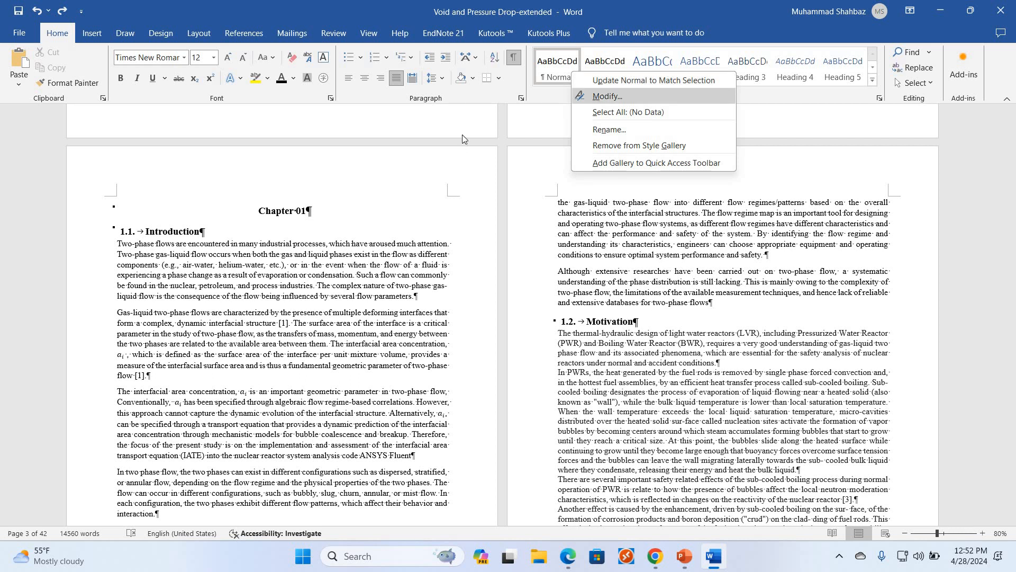
pyautogui.press('Return')
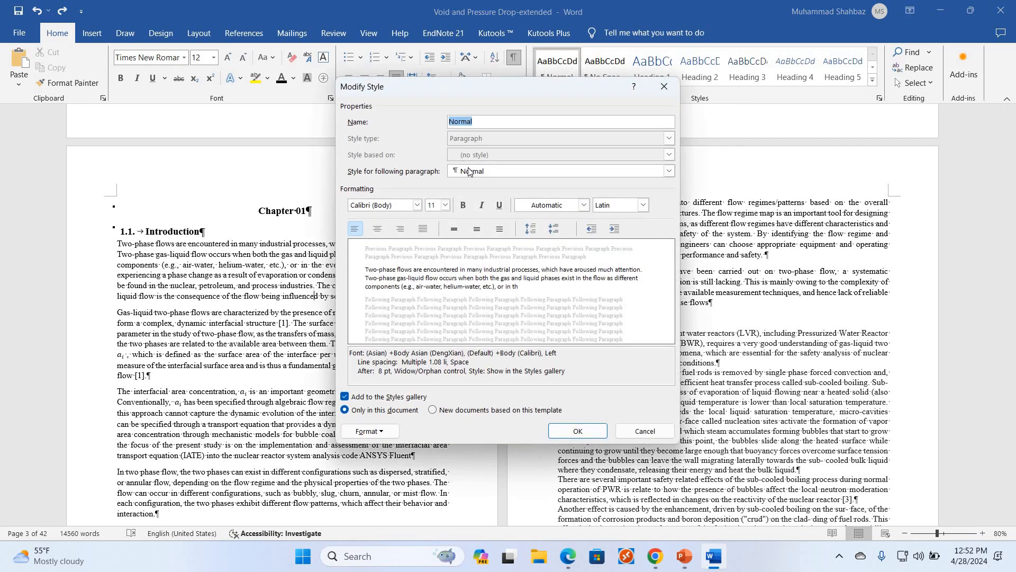
pyautogui.click(418, 205)
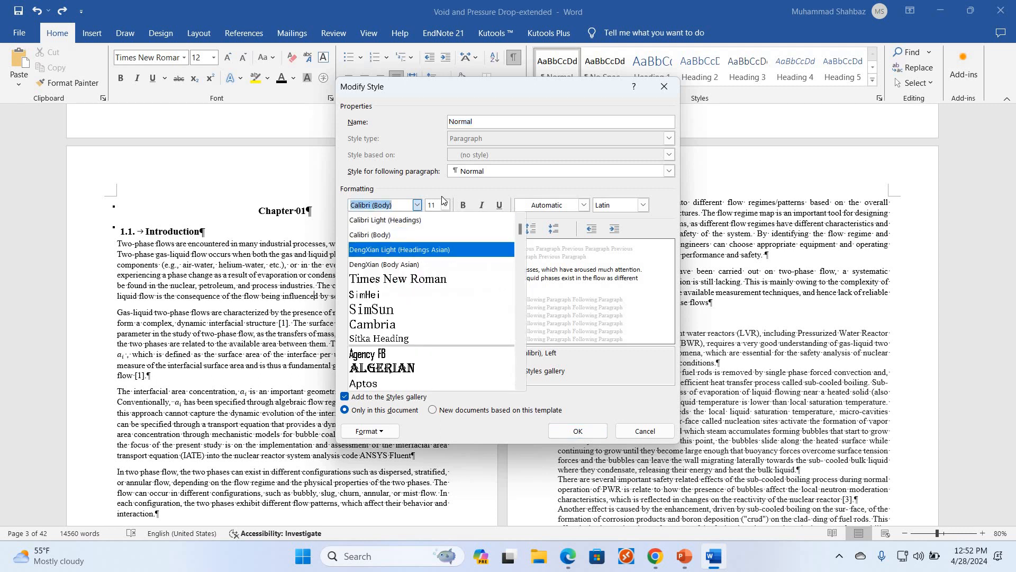
pyautogui.click(398, 279)
pyautogui.click(445, 205)
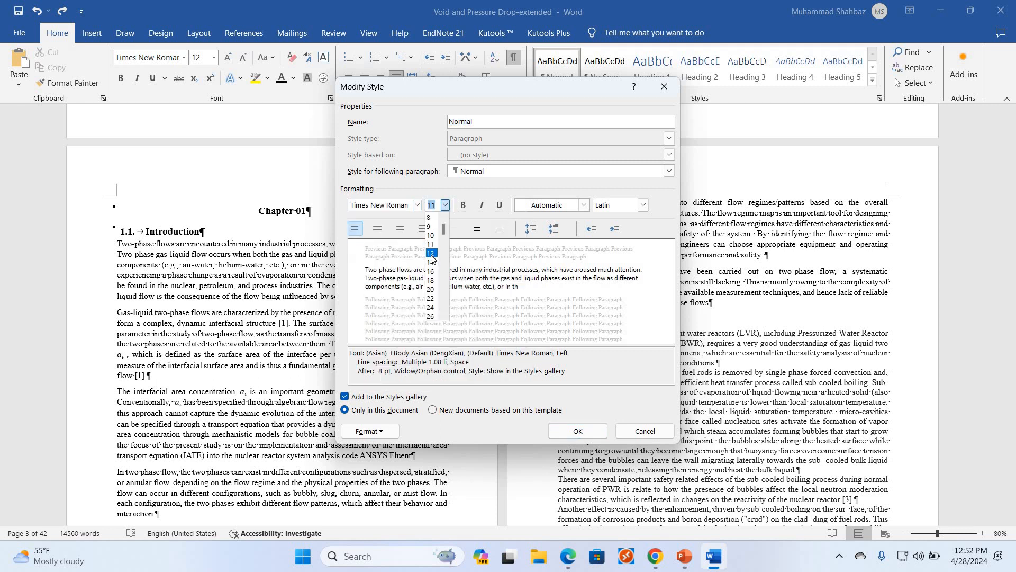
pyautogui.click(431, 253)
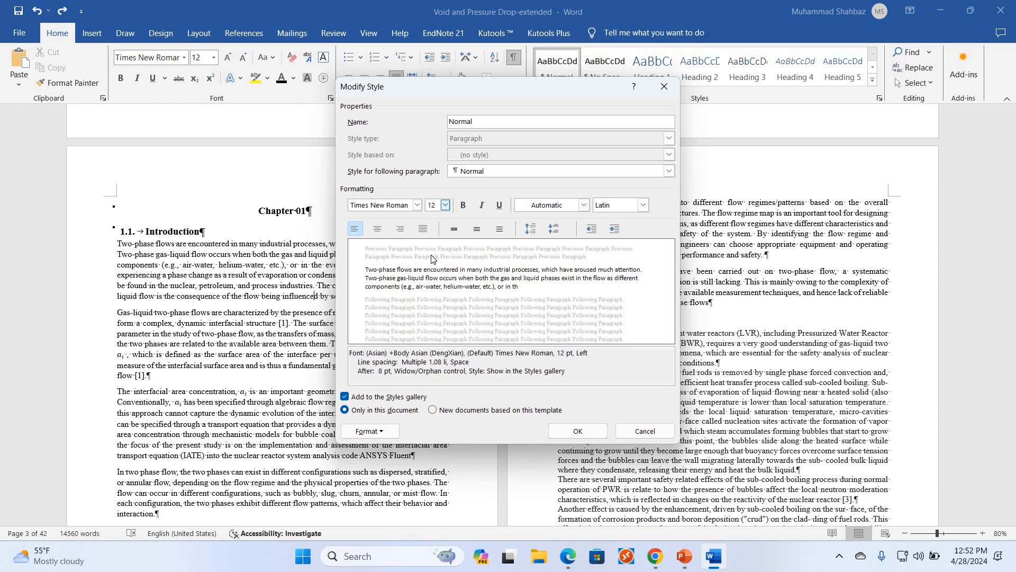
pyautogui.click(531, 249)
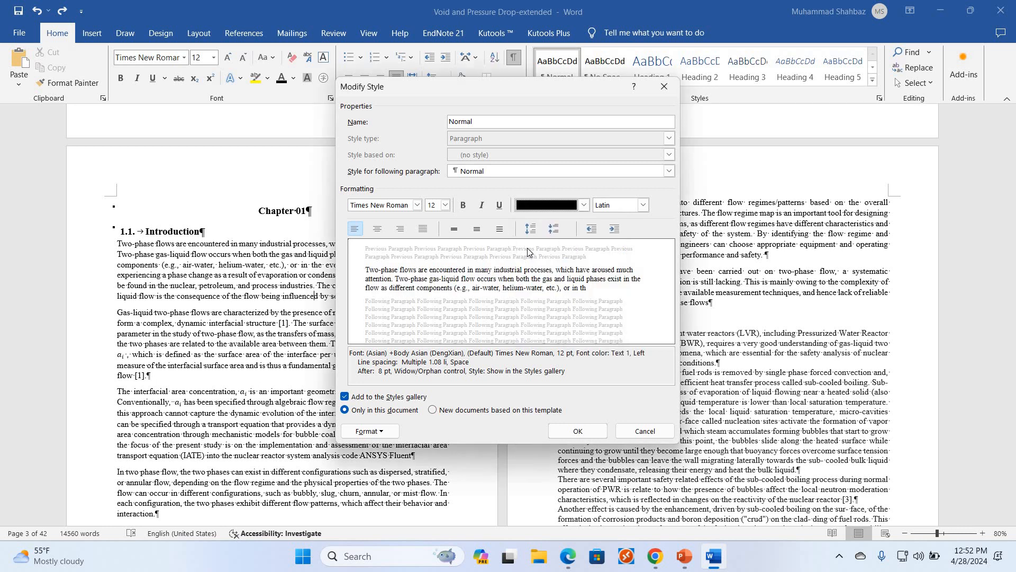
pyautogui.click(386, 433)
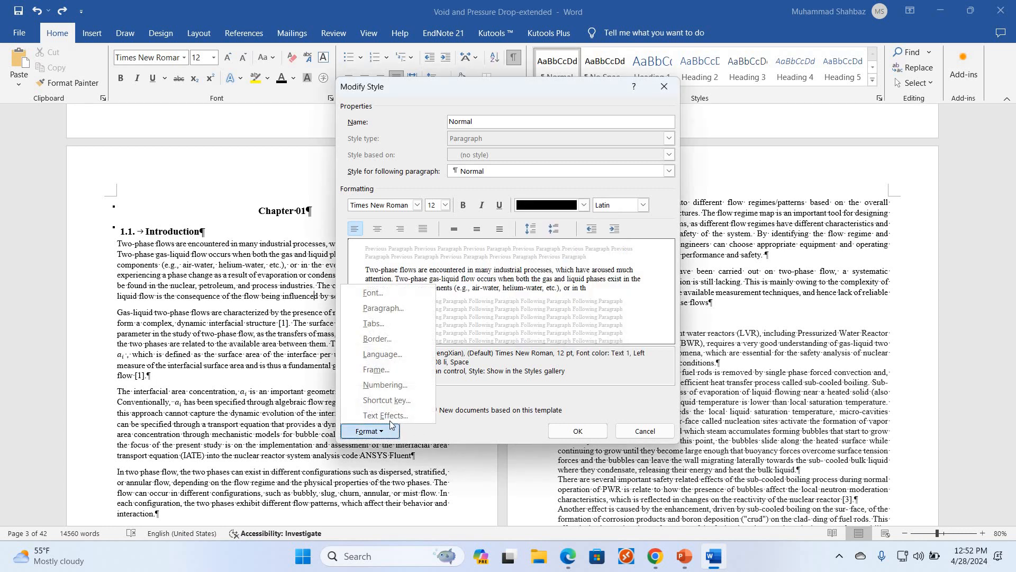
pyautogui.click(393, 401)
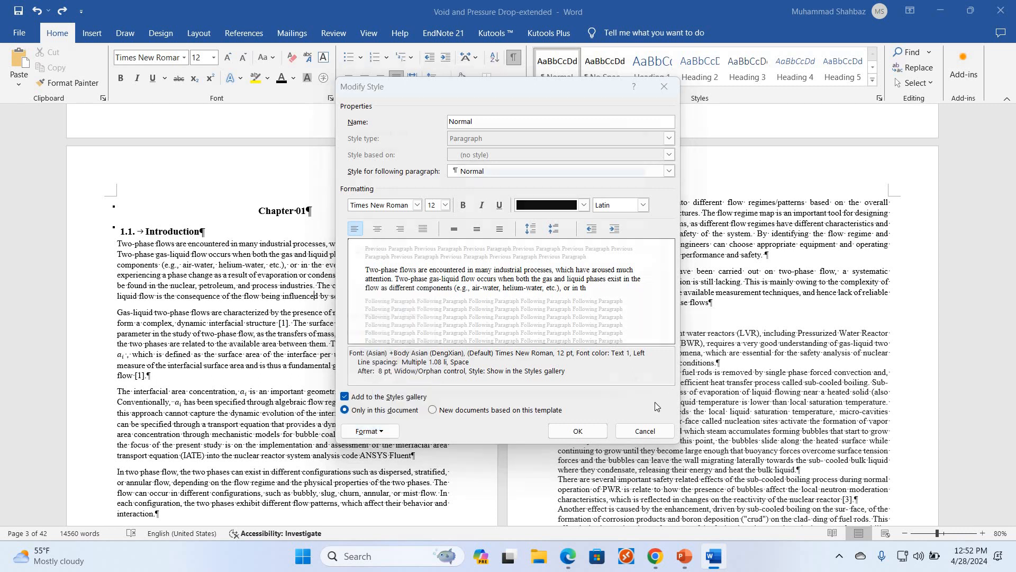
pyautogui.click(656, 405)
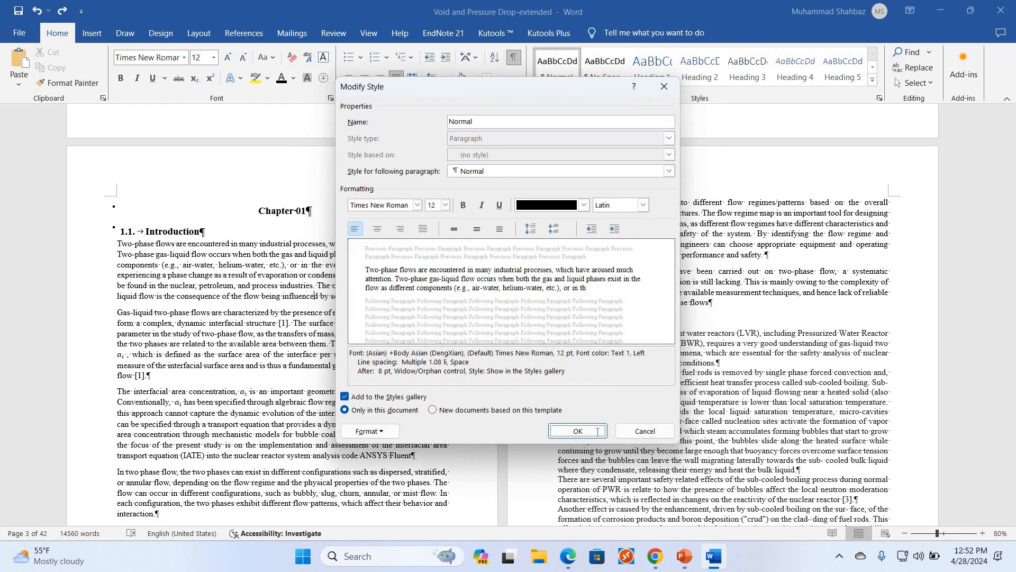
pyautogui.press('Return')
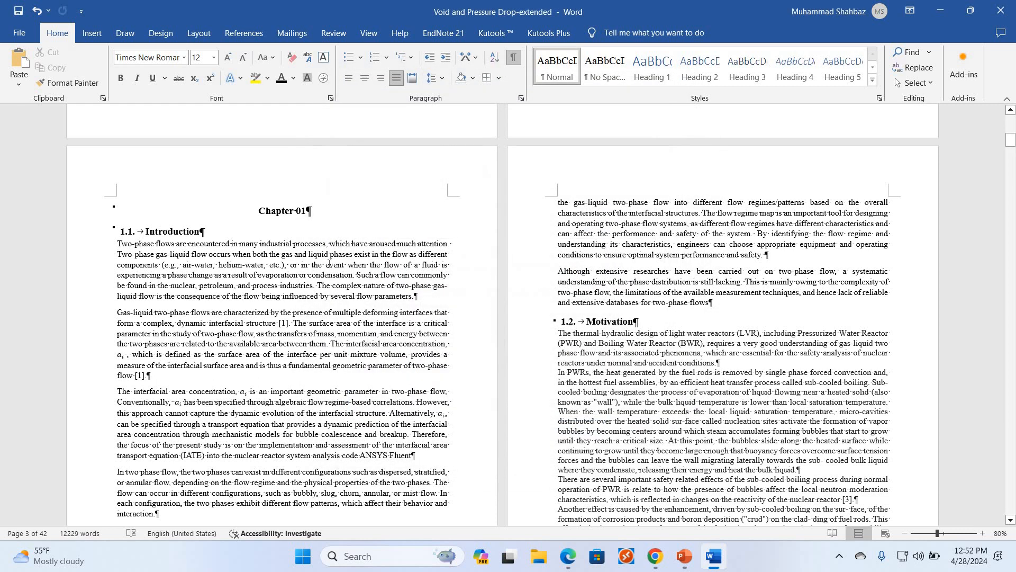
# Apply the Normal style to the first paragraph under 1.1 Introduction and check the style's formatting settings
pyautogui.tripleClick(426, 305)
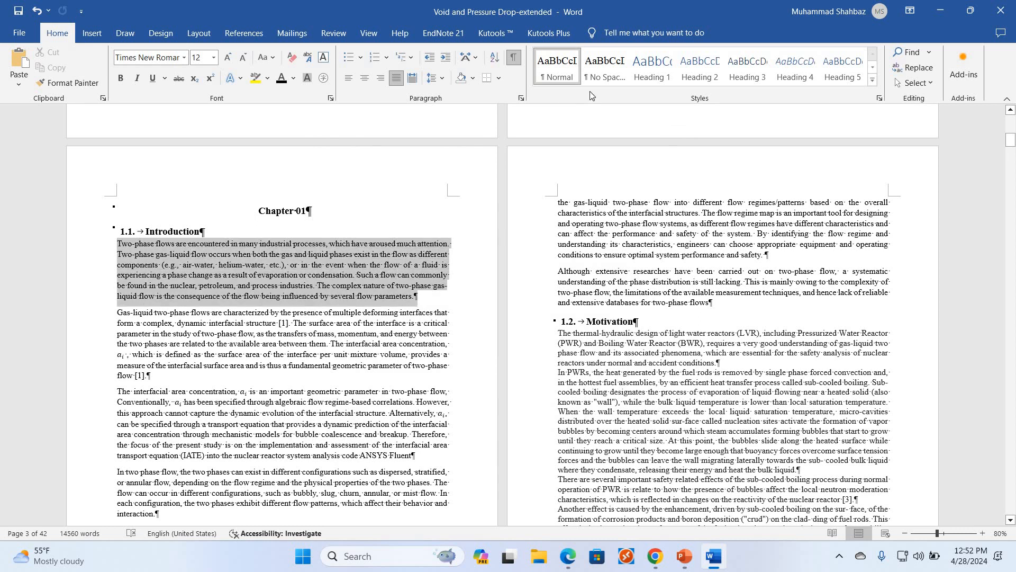
pyautogui.click(560, 76)
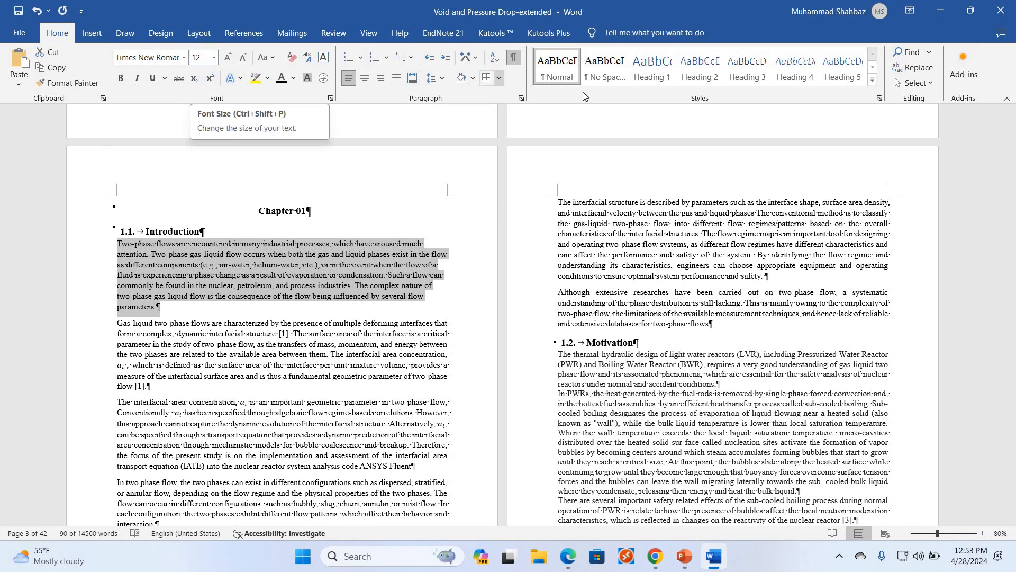
pyautogui.rightClick(546, 76)
pyautogui.press('Return')
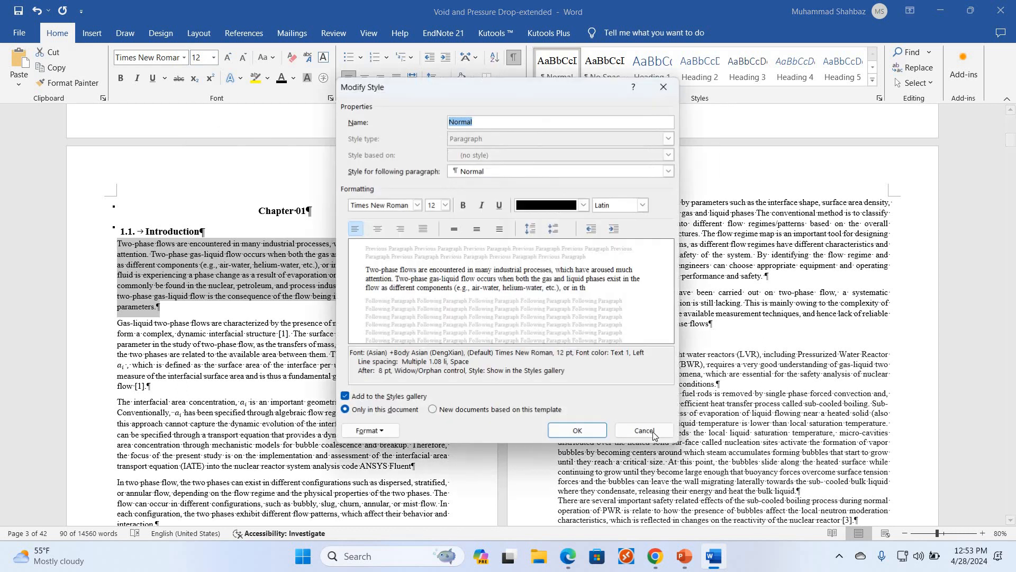
pyautogui.press('Escape')
# Set the paragraph alignment of the Normal style to Justified in its paragraph settings
pyautogui.rightClick(567, 71)
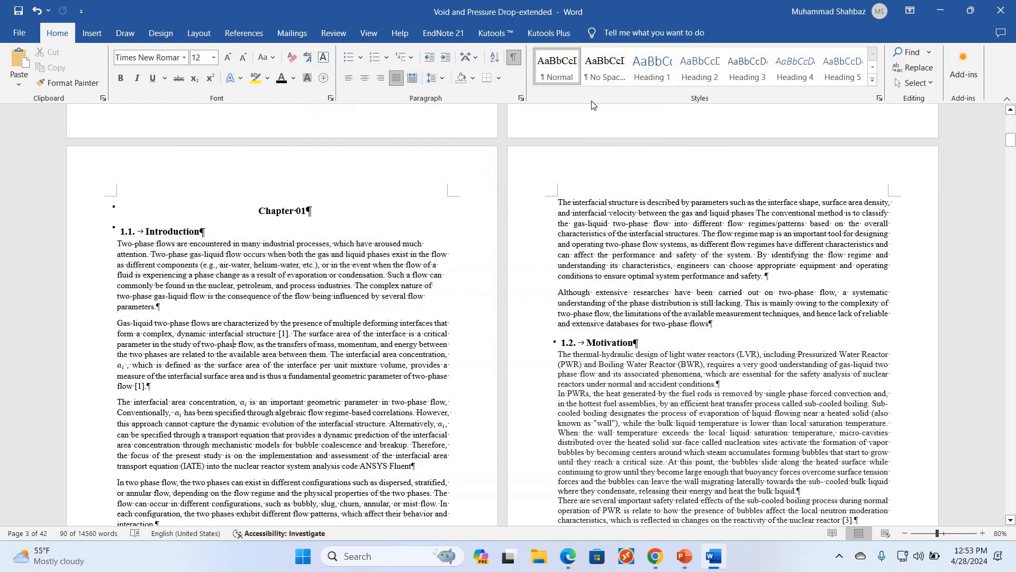
pyautogui.press('Return')
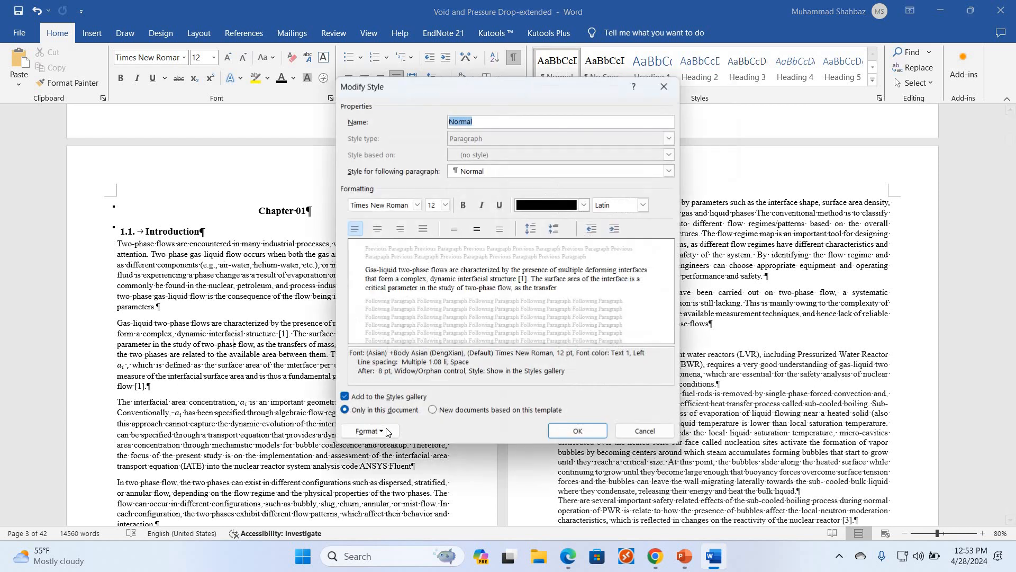
pyautogui.click(370, 431)
pyautogui.press('Down')
pyautogui.press('Down')
pyautogui.press('Return')
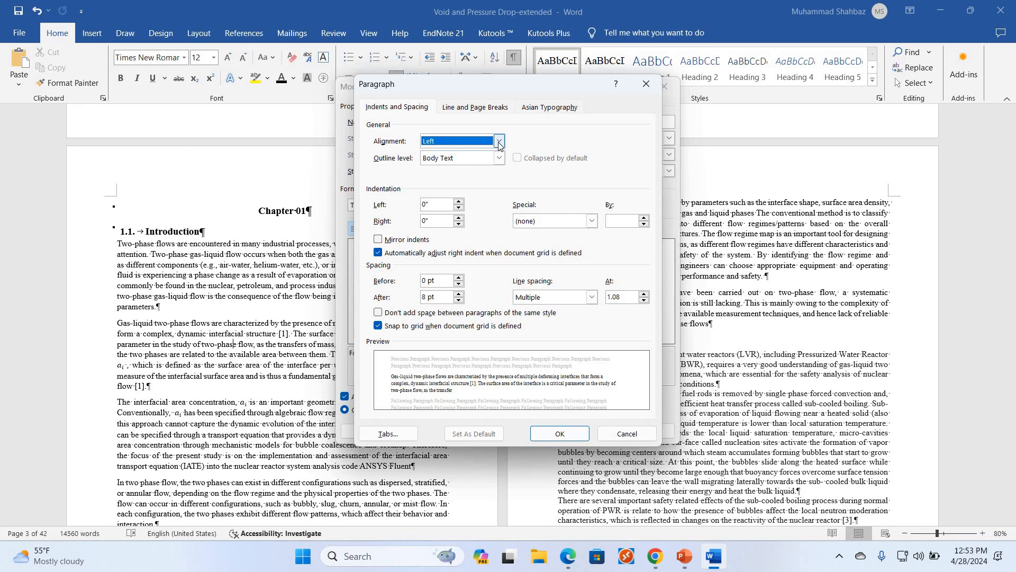
pyautogui.click(499, 141)
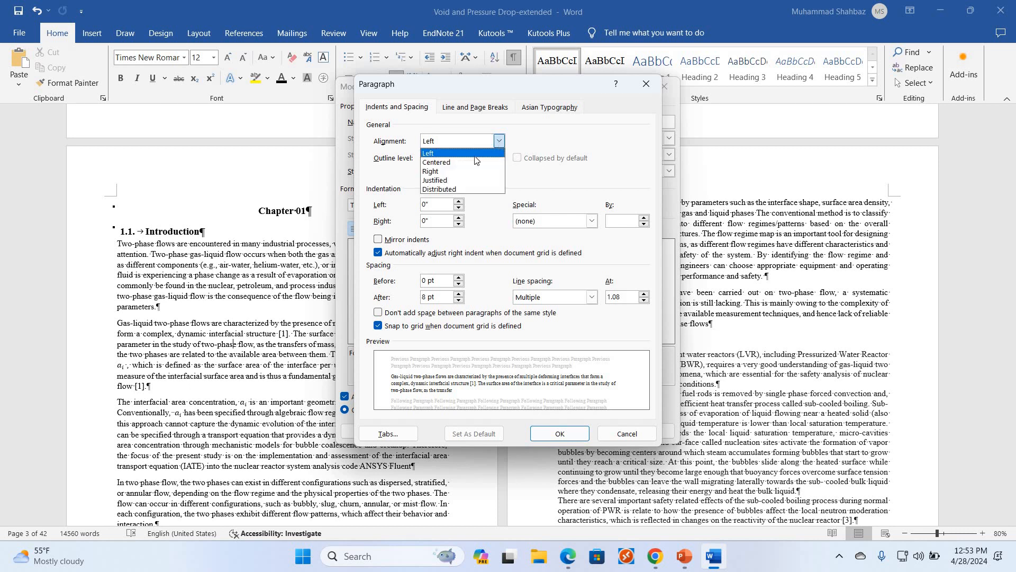
pyautogui.press('Down')
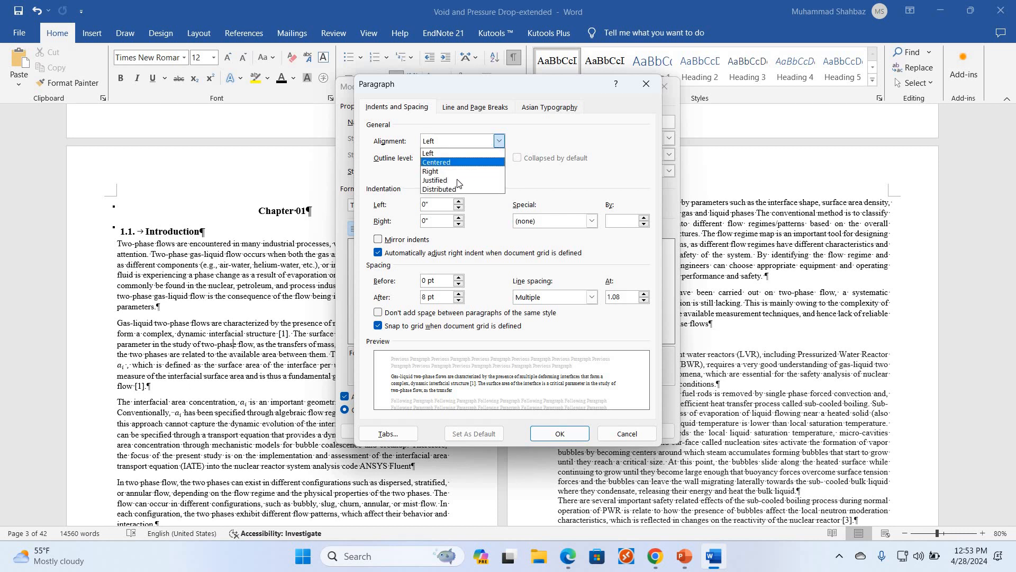
pyautogui.press('Down')
pyautogui.press('Down')
pyautogui.click(457, 181)
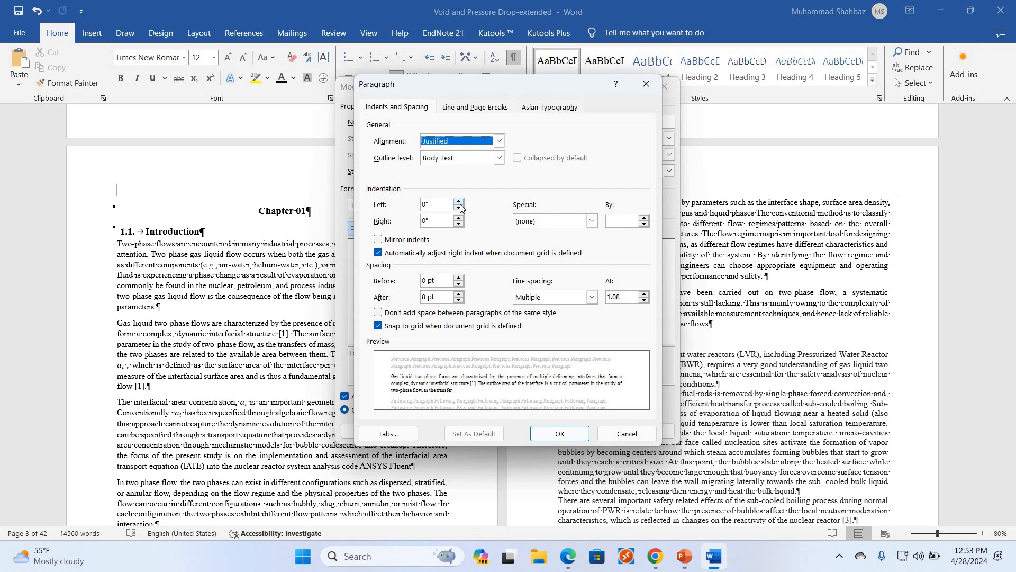
# Set the Normal style's spacing after paragraphs to 0 pt and its line spacing to Exactly 22 pt
pyautogui.click(459, 300)
pyautogui.click(459, 300)
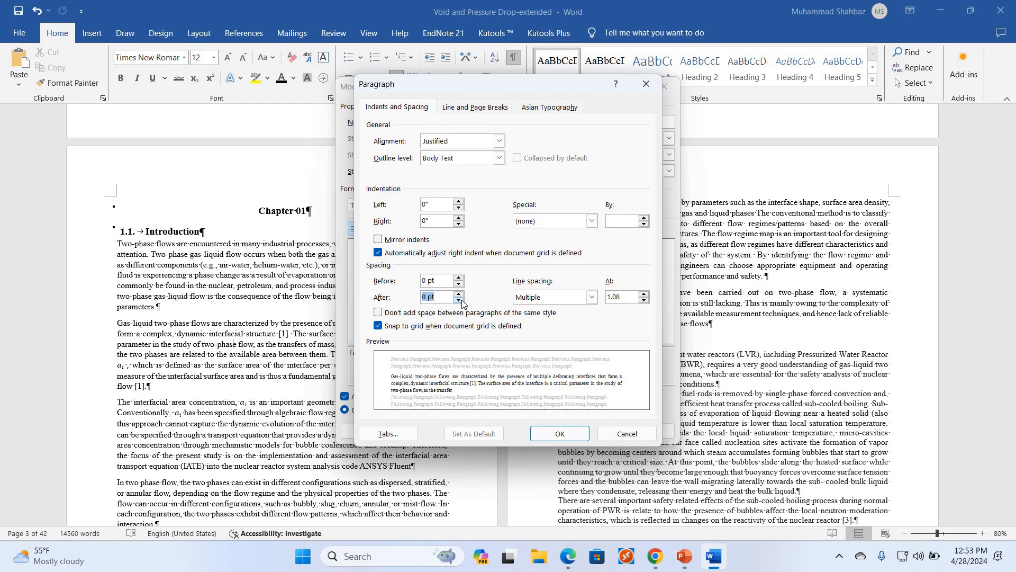
pyautogui.click(591, 298)
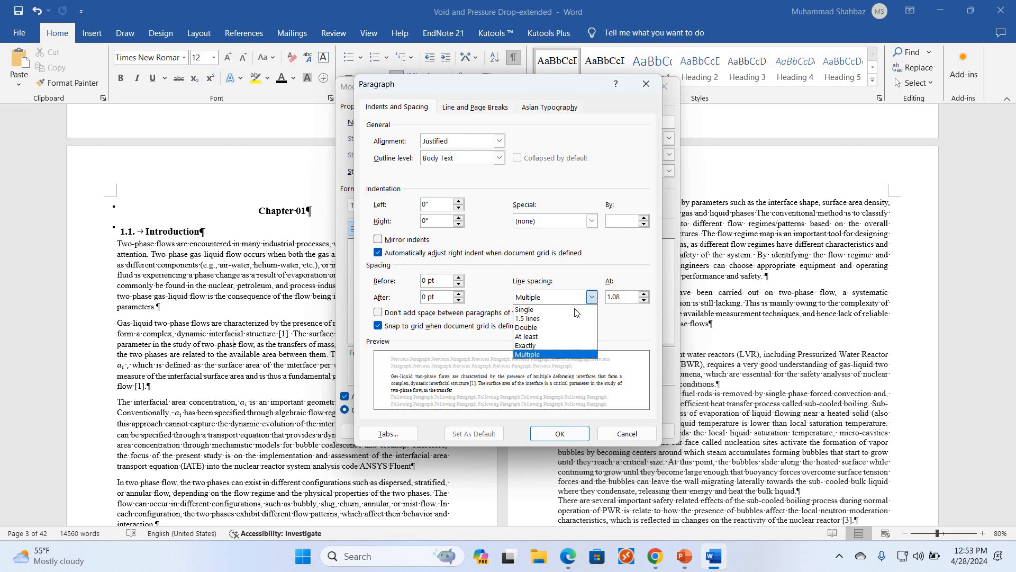
pyautogui.click(555, 346)
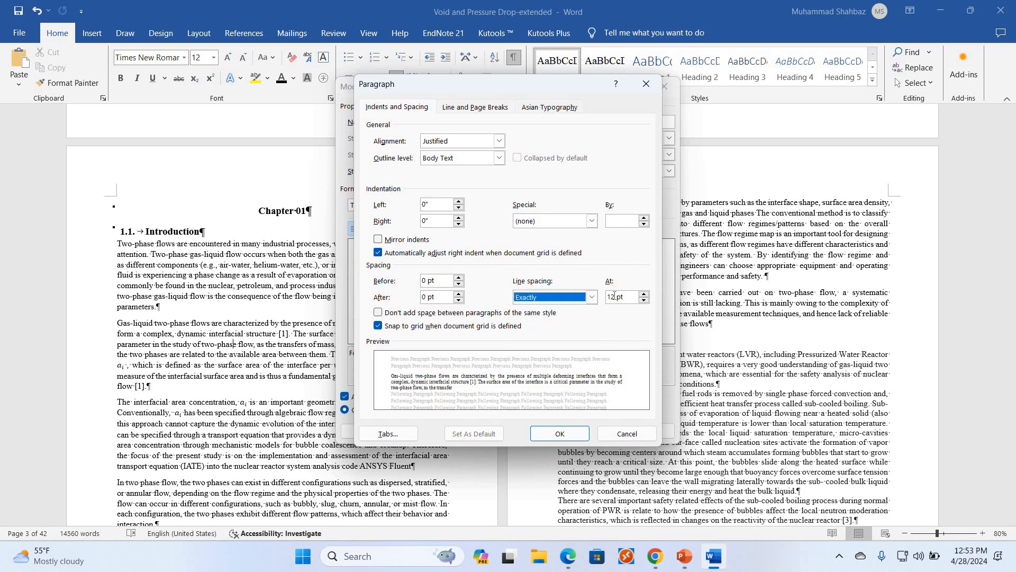
pyautogui.click(614, 296)
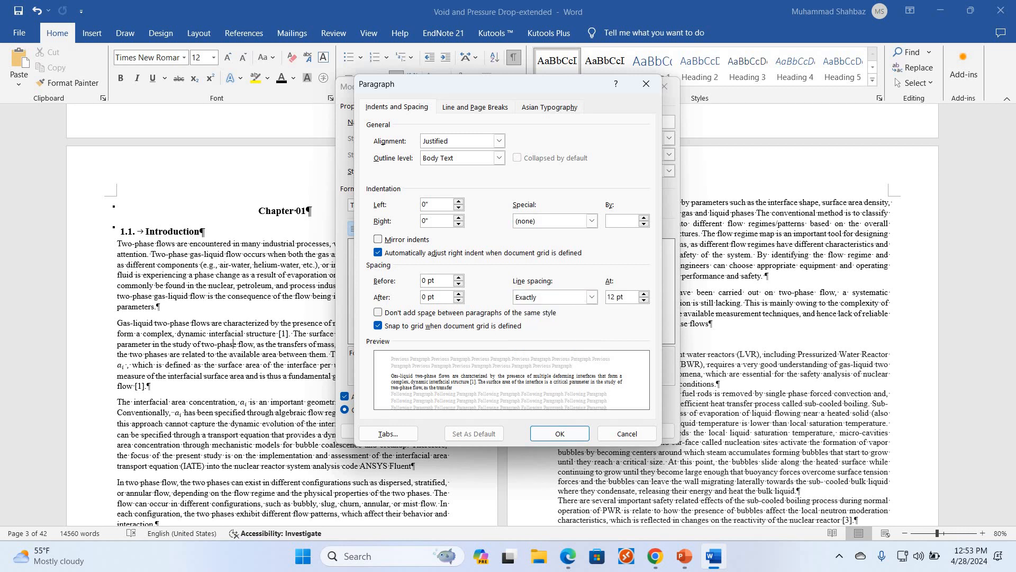
pyautogui.press('BackSpace')
pyautogui.press('BackSpace')
pyautogui.write('22')
# Give the Normal style a first-line indent of 2 ch and save the modified style
pyautogui.click(592, 222)
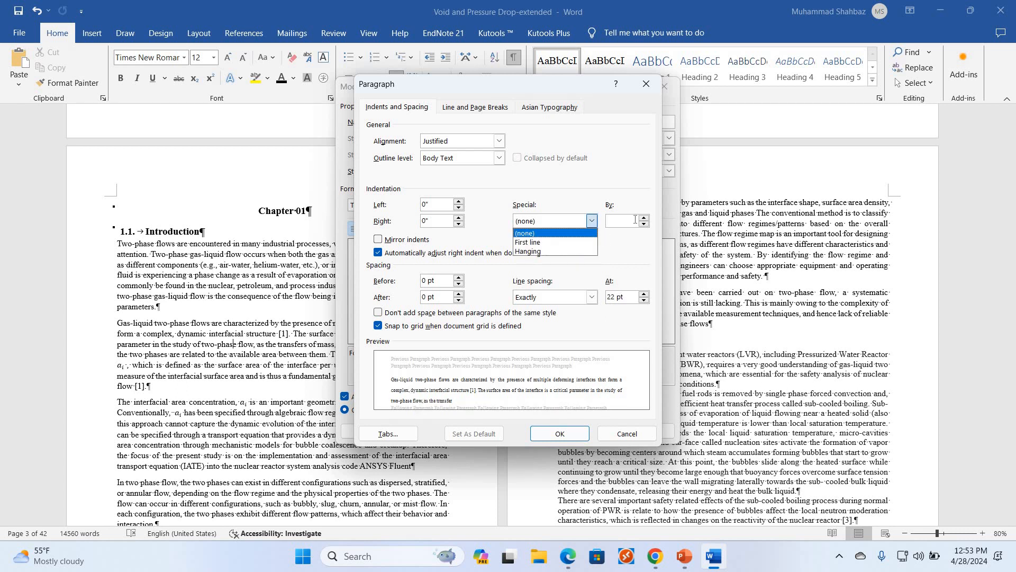
pyautogui.click(529, 242)
pyautogui.press('Tab')
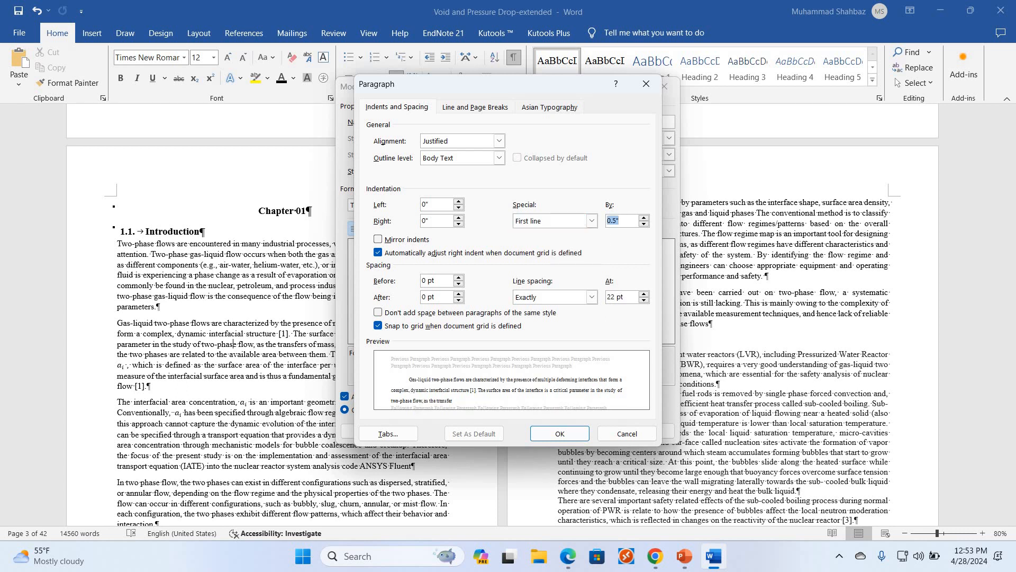
pyautogui.write('2 ch')
pyautogui.click(564, 434)
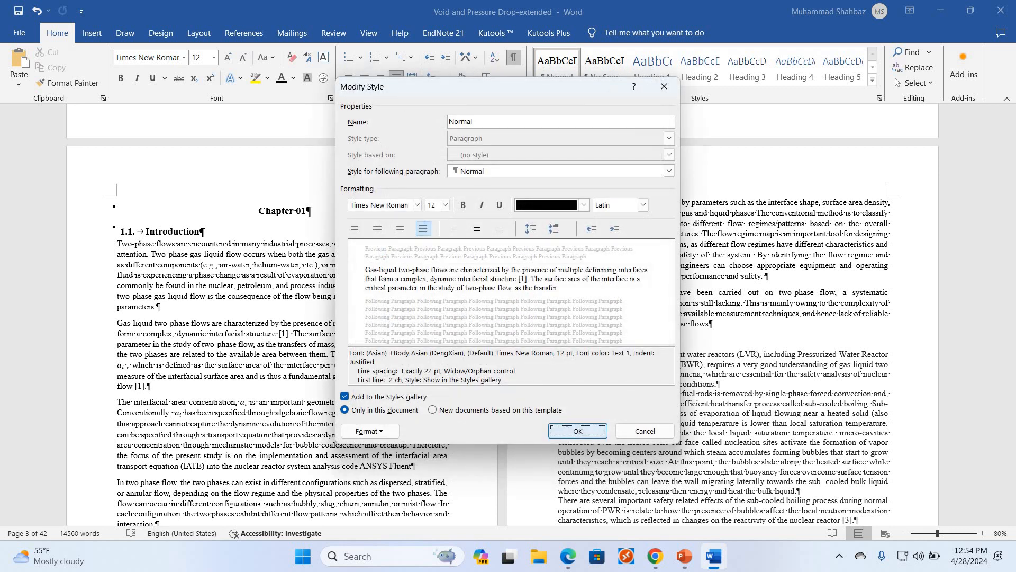
pyautogui.click(565, 432)
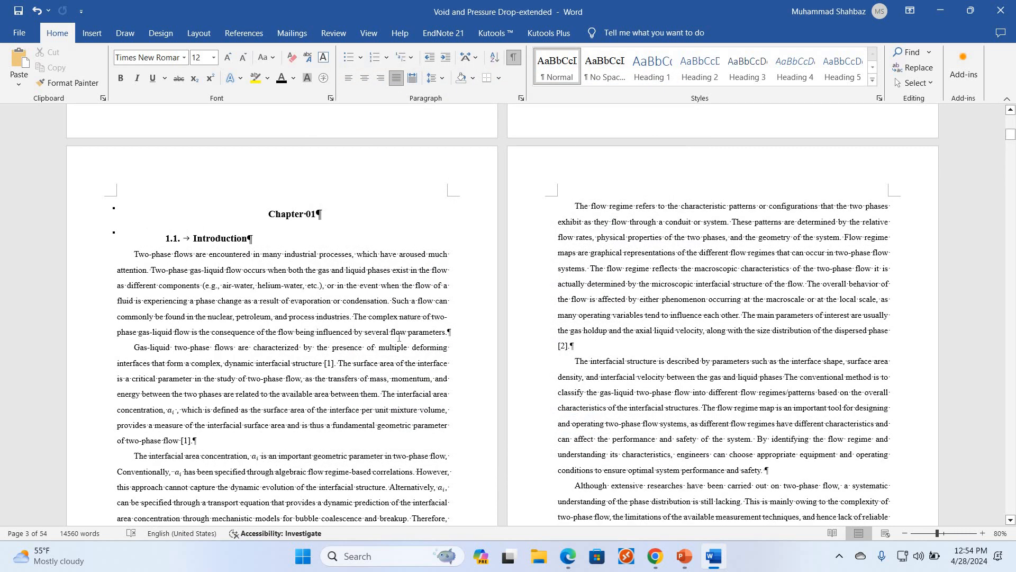
# Apply the Normal style to the first paragraph under 1.2 Motivation
pyautogui.scroll(-3, 399, 336)
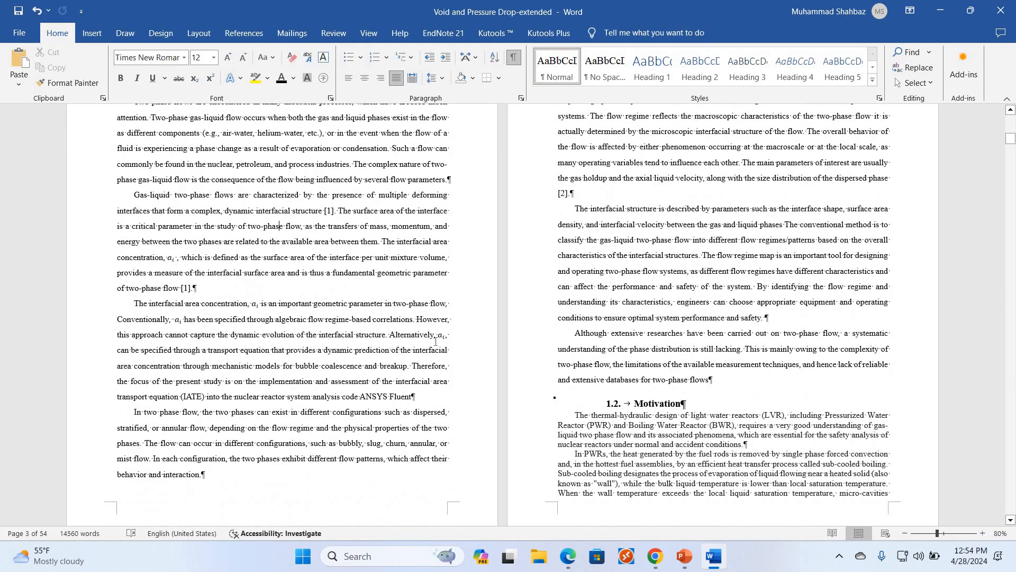
pyautogui.scroll(-18, 435, 342)
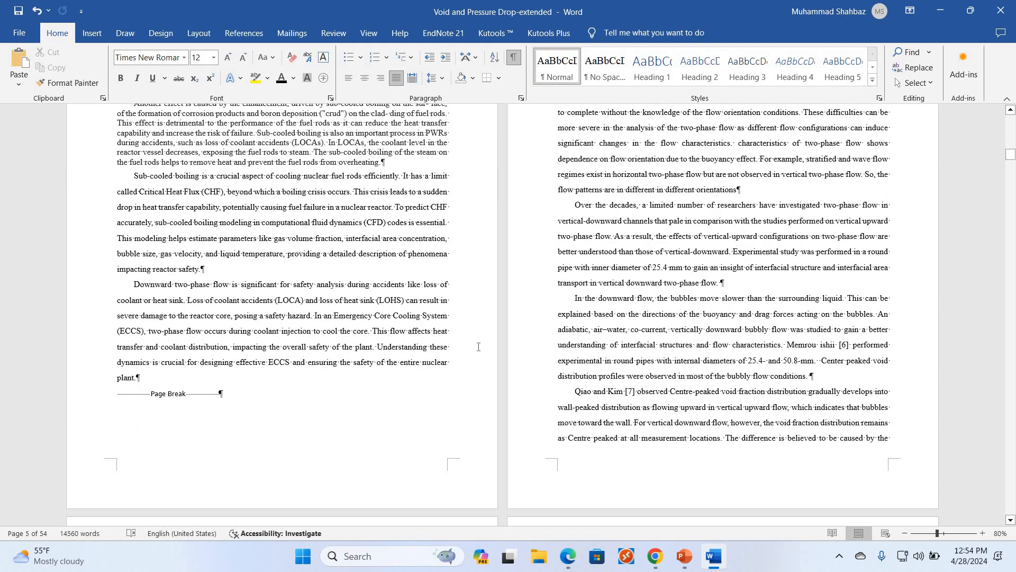
pyautogui.scroll(10, 214, 296)
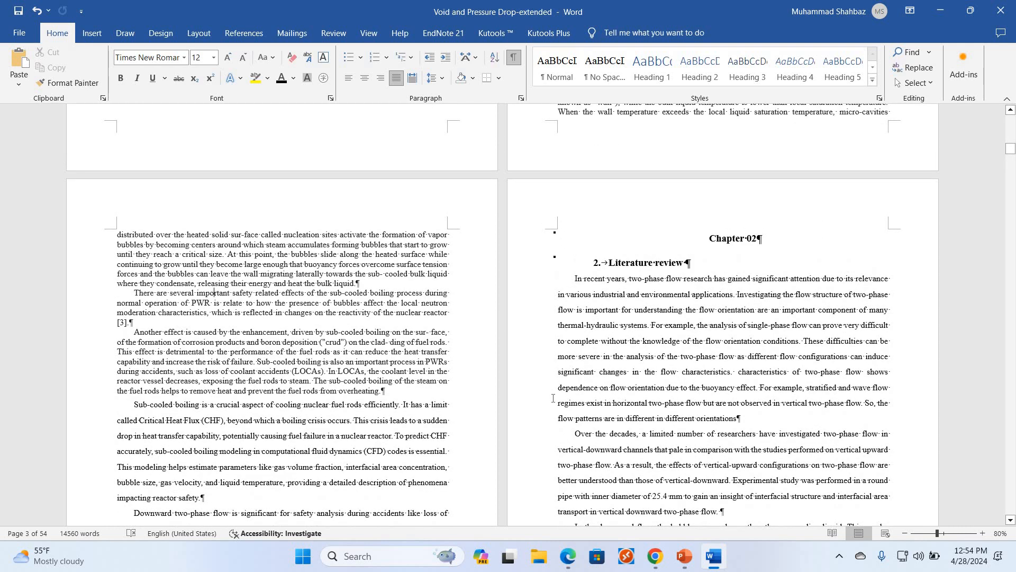
pyautogui.scroll(8, 566, 342)
pyautogui.scroll(2, 566, 343)
pyautogui.scroll(-2, 566, 343)
pyautogui.moveTo(575, 339); pyautogui.dragTo(747, 369)
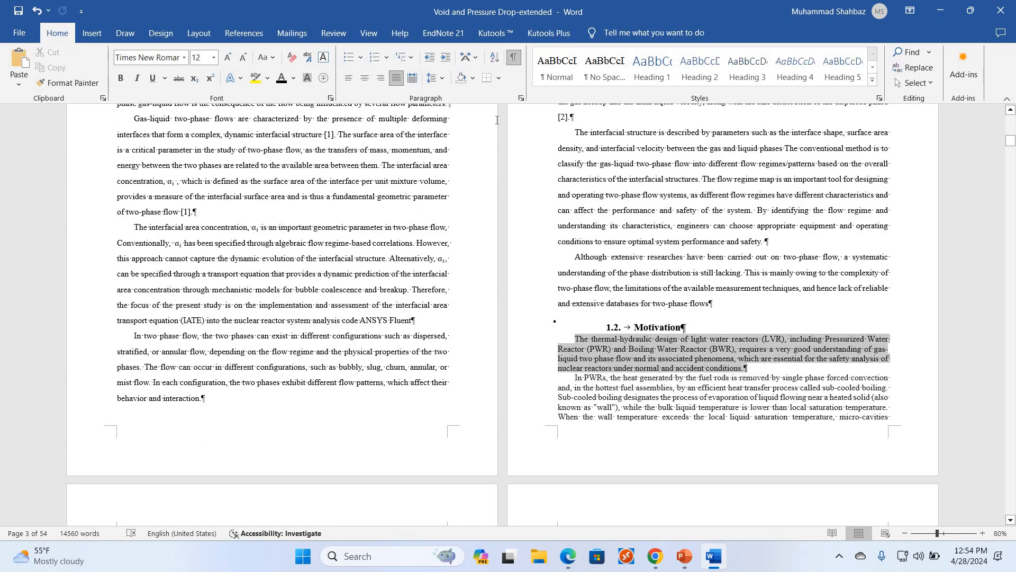
pyautogui.click(553, 70)
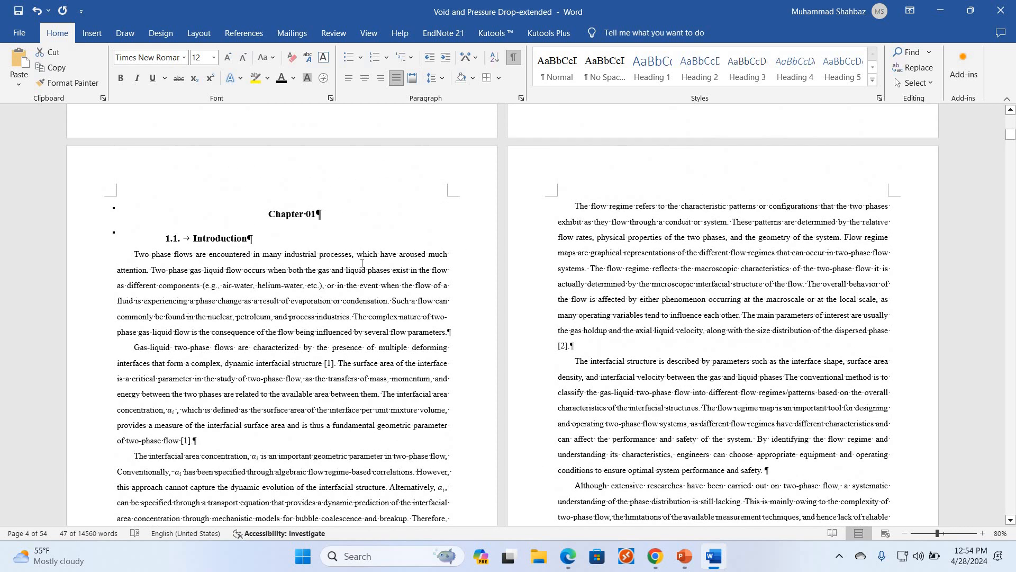
# Examine the body text through the chapters for how the modified Normal style affects paragraphs, figures and equations
pyautogui.scroll(-10, 351, 263)
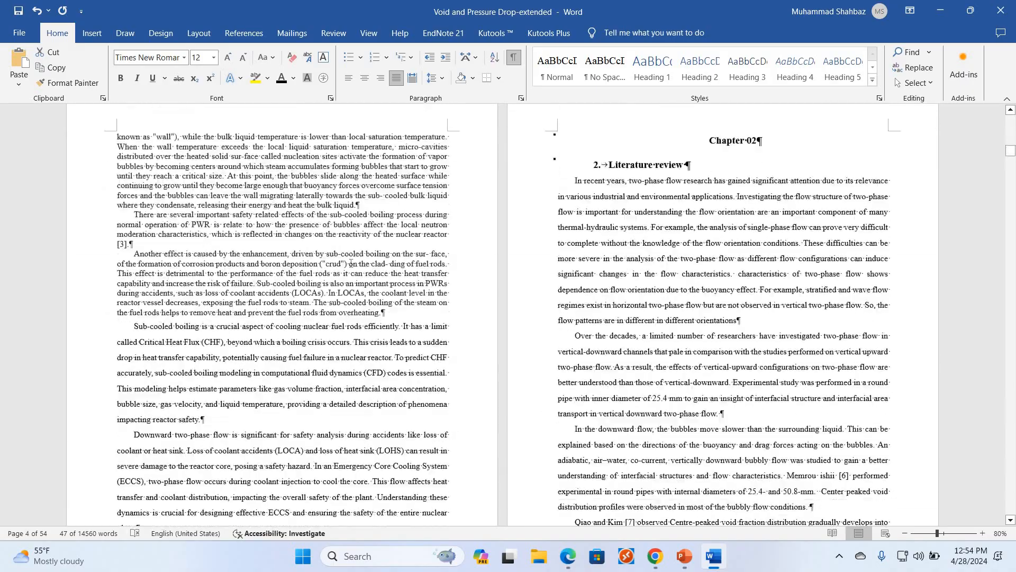
pyautogui.scroll(-8, 350, 263)
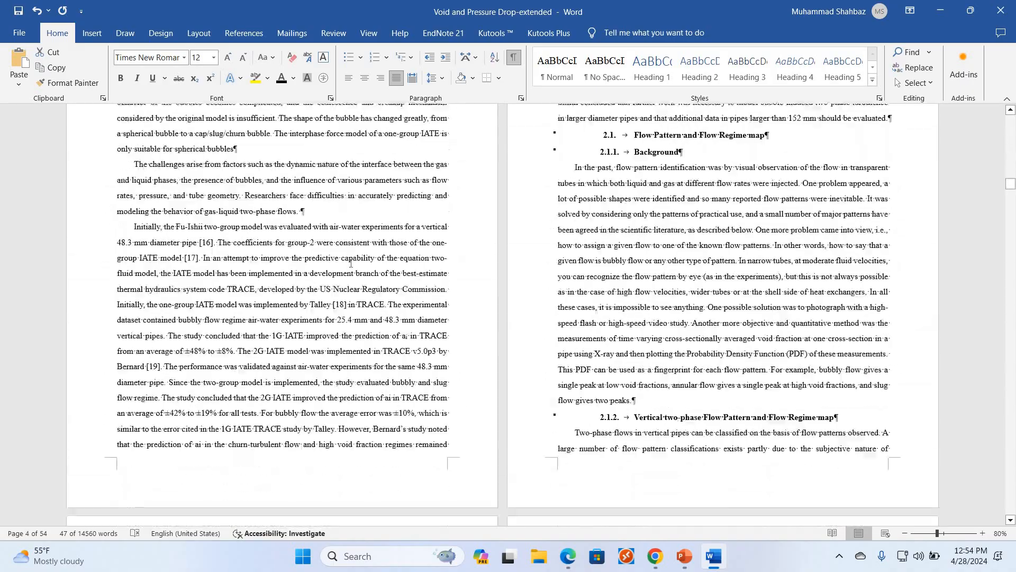
pyautogui.scroll(-10, 350, 263)
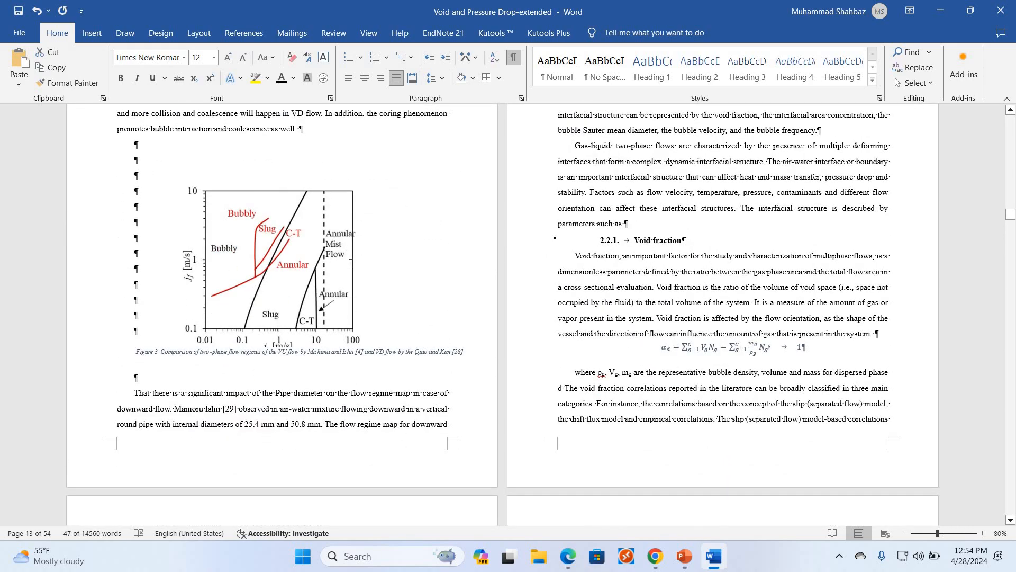
pyautogui.scroll(-15, 351, 263)
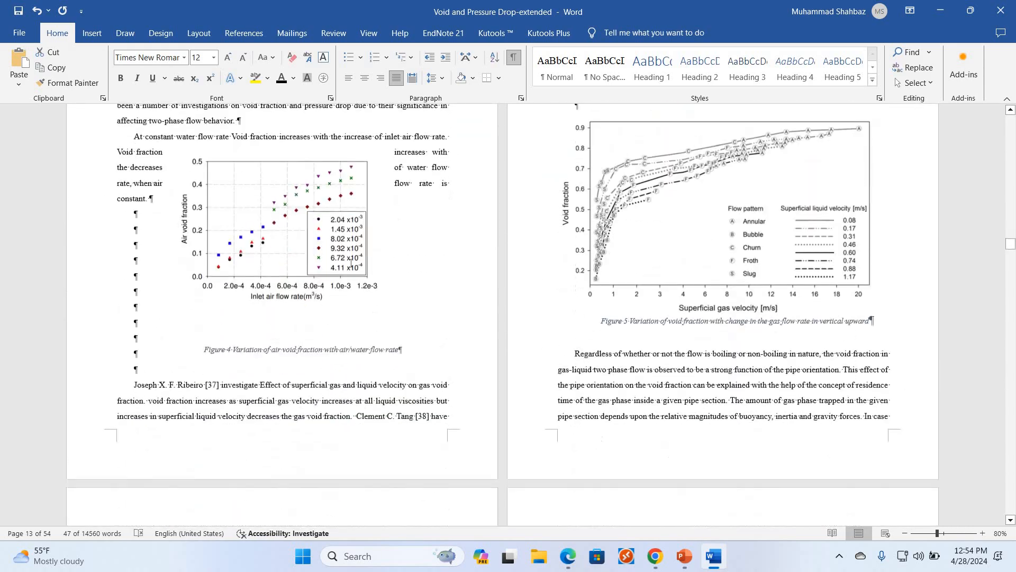
pyautogui.scroll(-15, 351, 263)
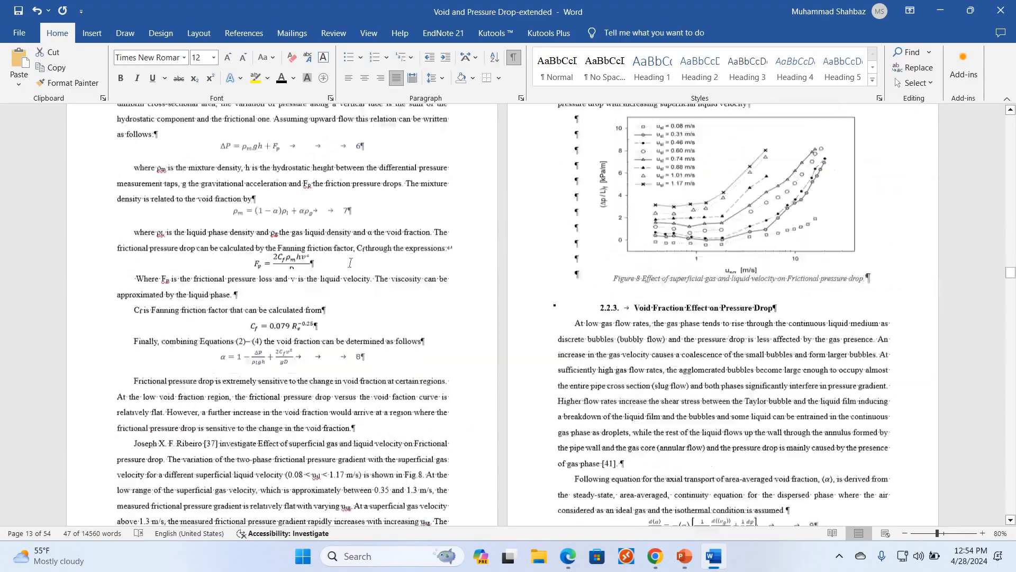
pyautogui.scroll(10, 351, 263)
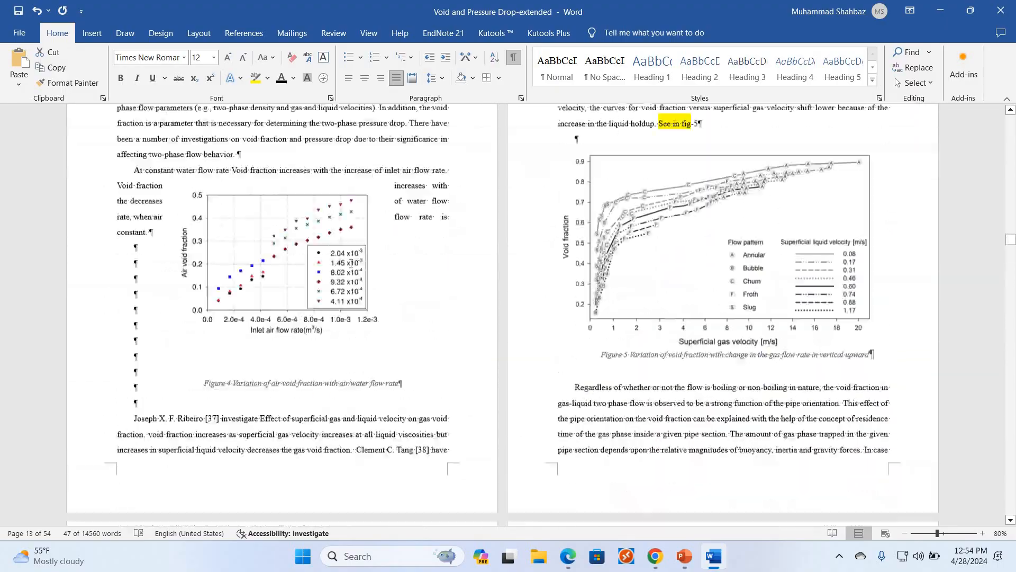
pyautogui.scroll(15, 350, 258)
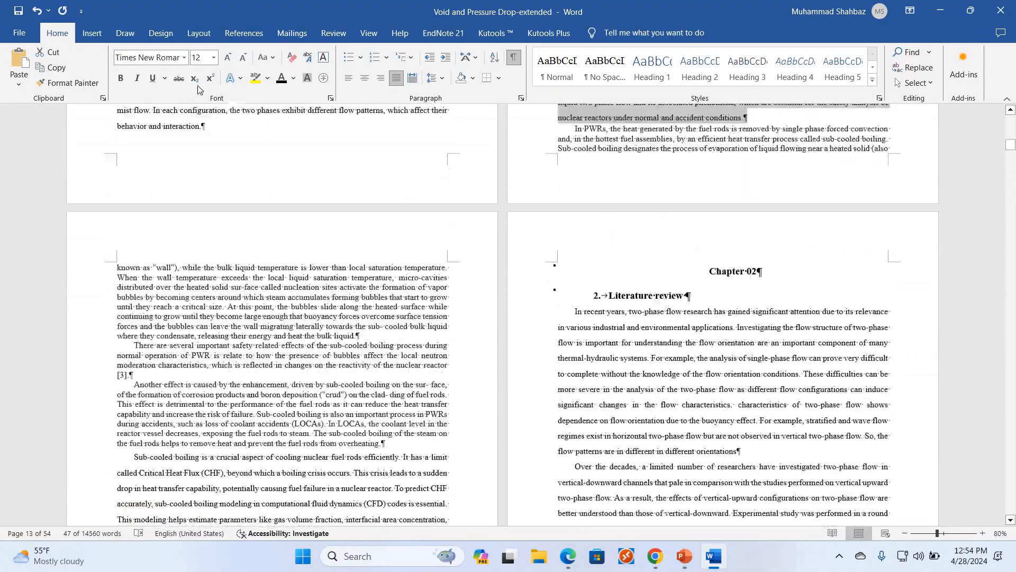
pyautogui.scroll(3, 424, 271)
pyautogui.scroll(-4, 52, 36)
pyautogui.scroll(-3, 376, 281)
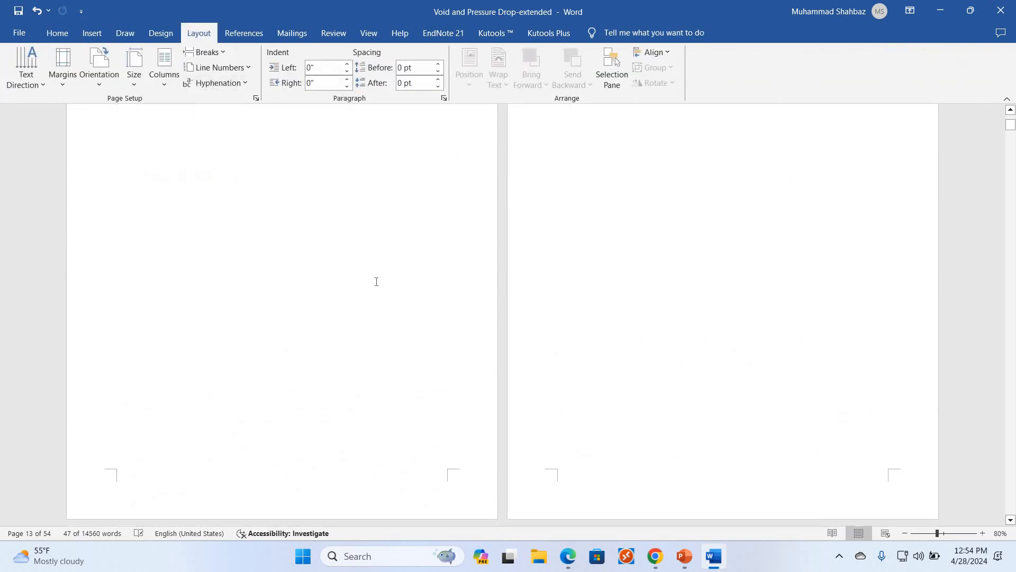
# Apply the Normal style to the paragraph starting "Another effect is caused by the enhancement" on the page before Chapter 02
pyautogui.scroll(-10, 376, 282)
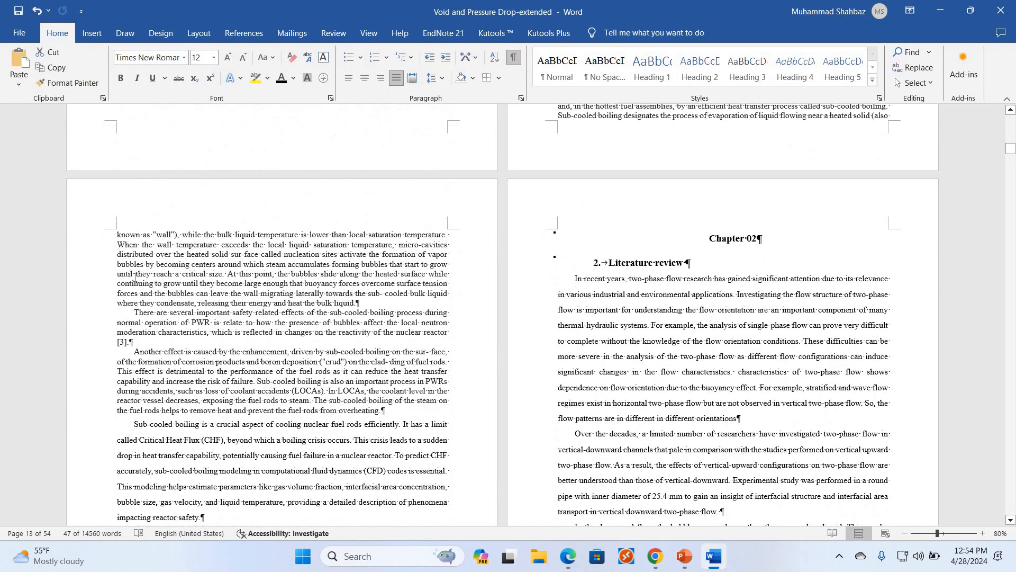
pyautogui.tripleClick(445, 308)
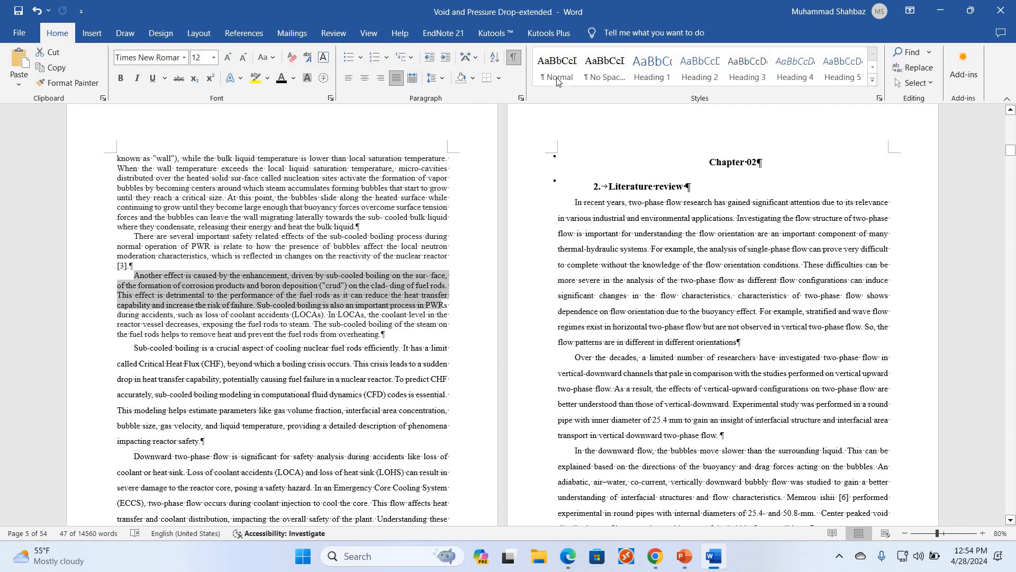
pyautogui.click(557, 78)
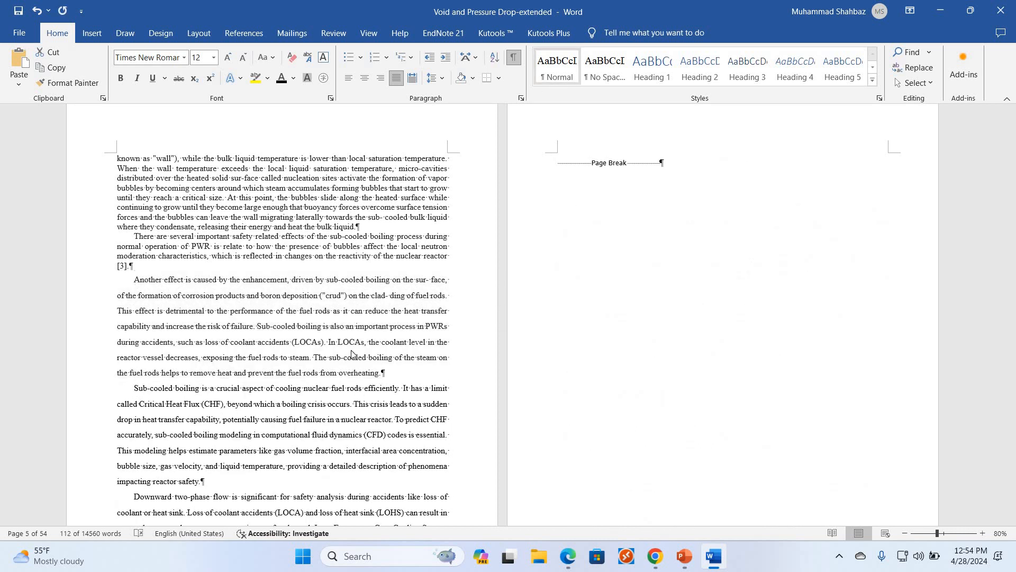
pyautogui.click(352, 340)
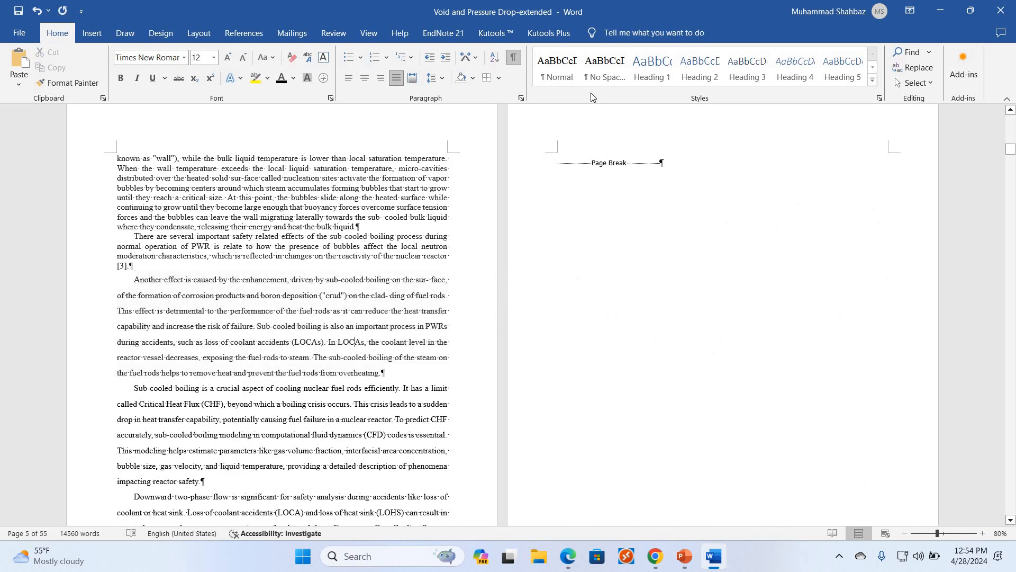
# Assign the keyboard shortcut Ctrl+0 to the Normal style and save the style
pyautogui.rightClick(535, 68)
pyautogui.click(562, 97)
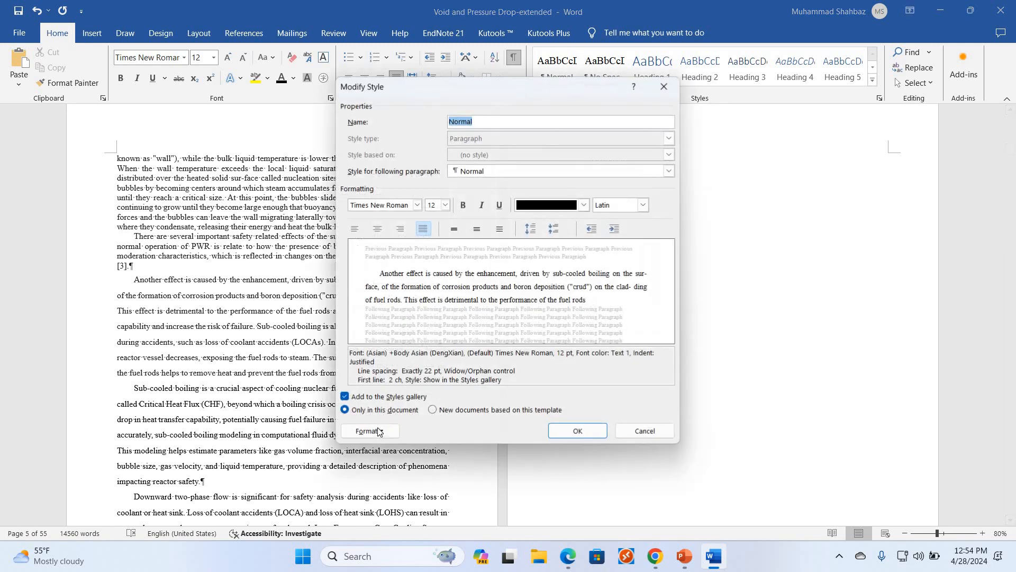
pyautogui.click(378, 430)
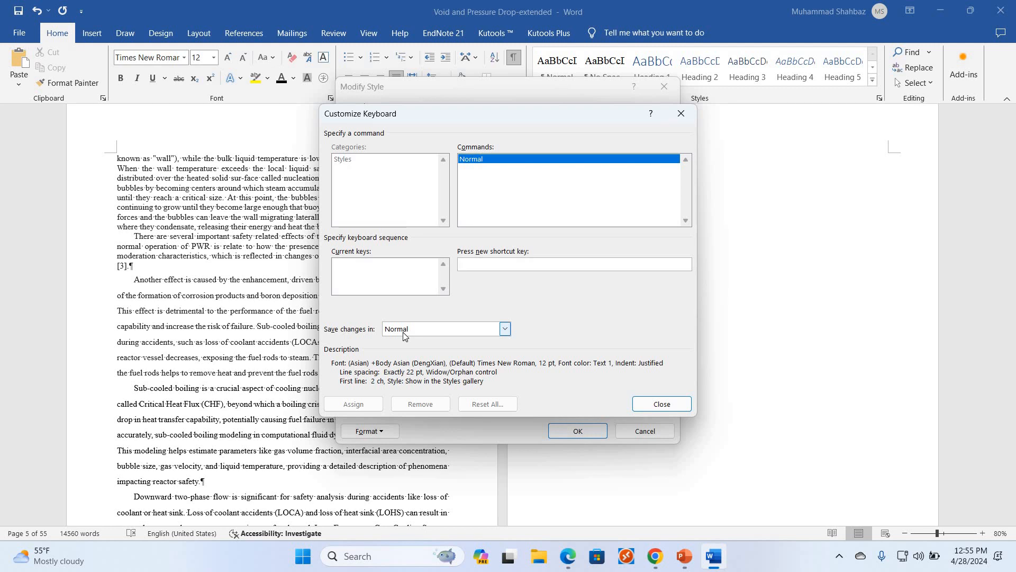
pyautogui.hotkey('ctrl', '0')
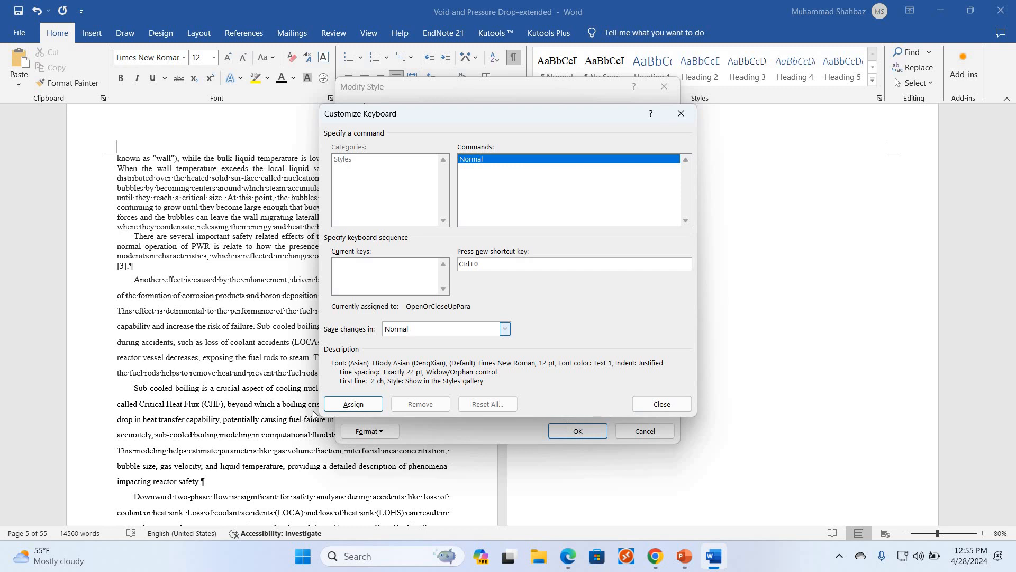
pyautogui.click(343, 406)
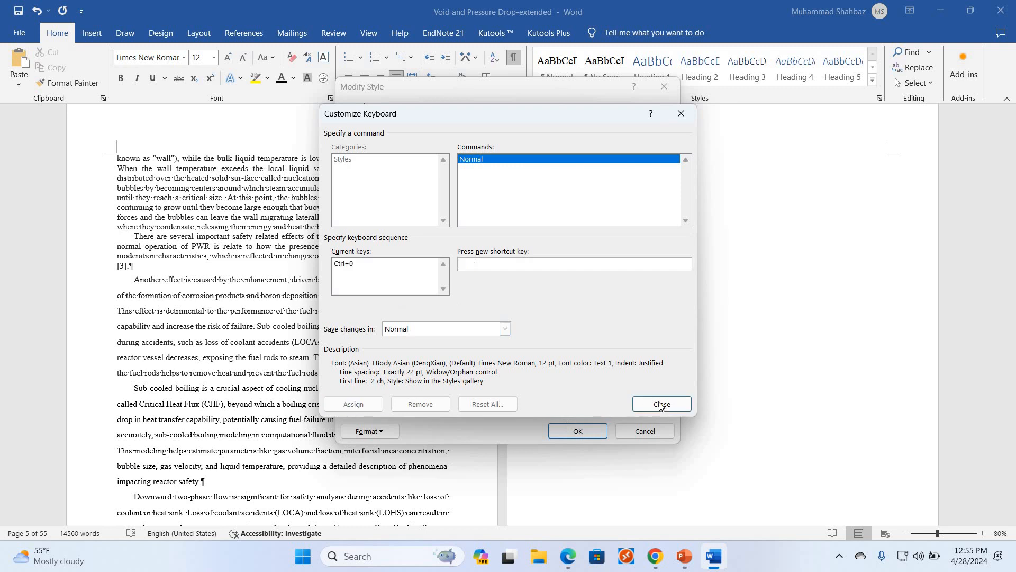
pyautogui.press('Return')
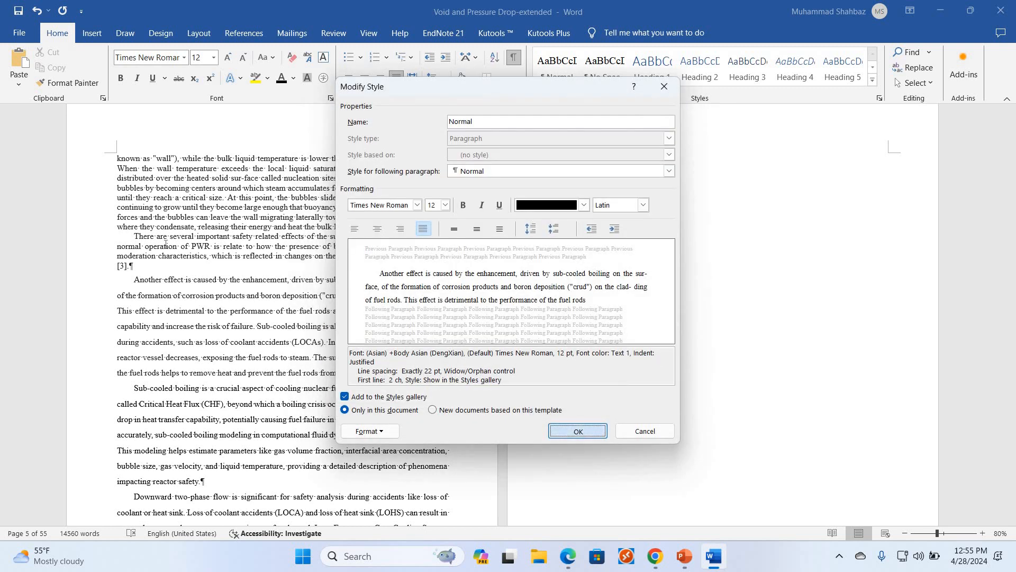
pyautogui.click(578, 430)
# Check the indentation and line spacing of the paragraph starting "In PWRs, the heat generated" under 1.2 Motivation
pyautogui.scroll(5, 576, 312)
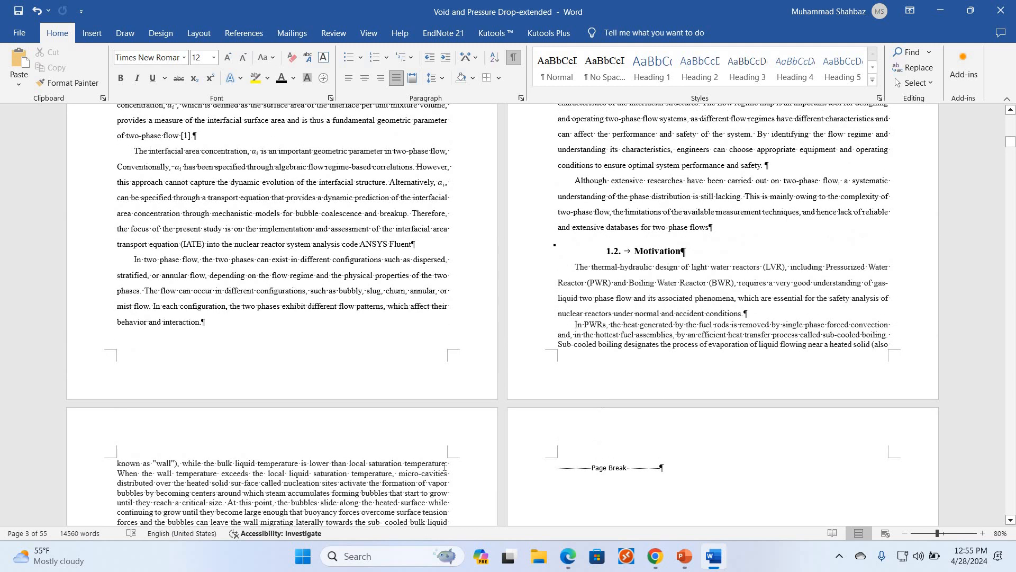
pyautogui.moveTo(576, 325); pyautogui.dragTo(371, 459)
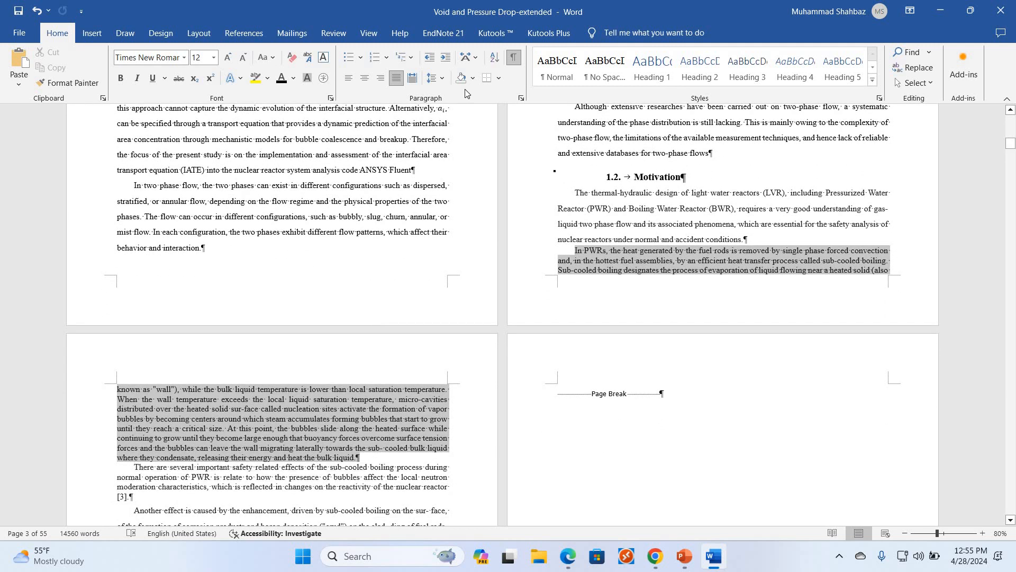
pyautogui.click(522, 97)
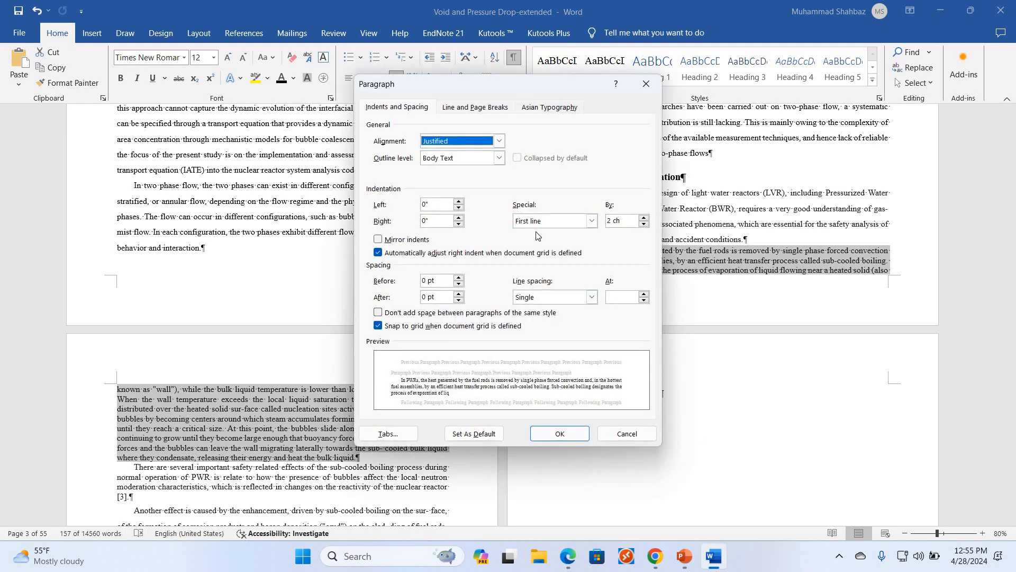
pyautogui.click(619, 435)
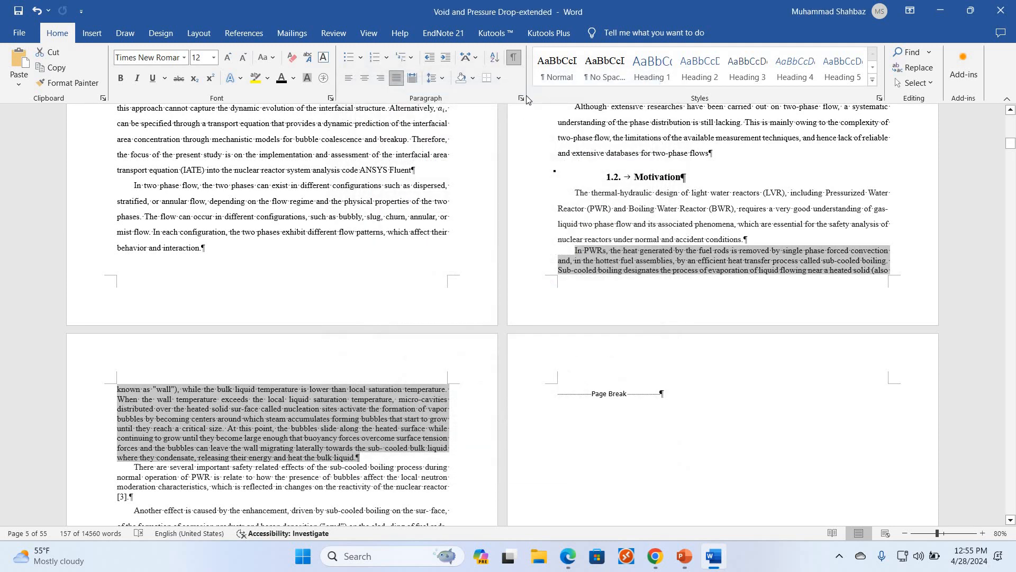
pyautogui.click(521, 98)
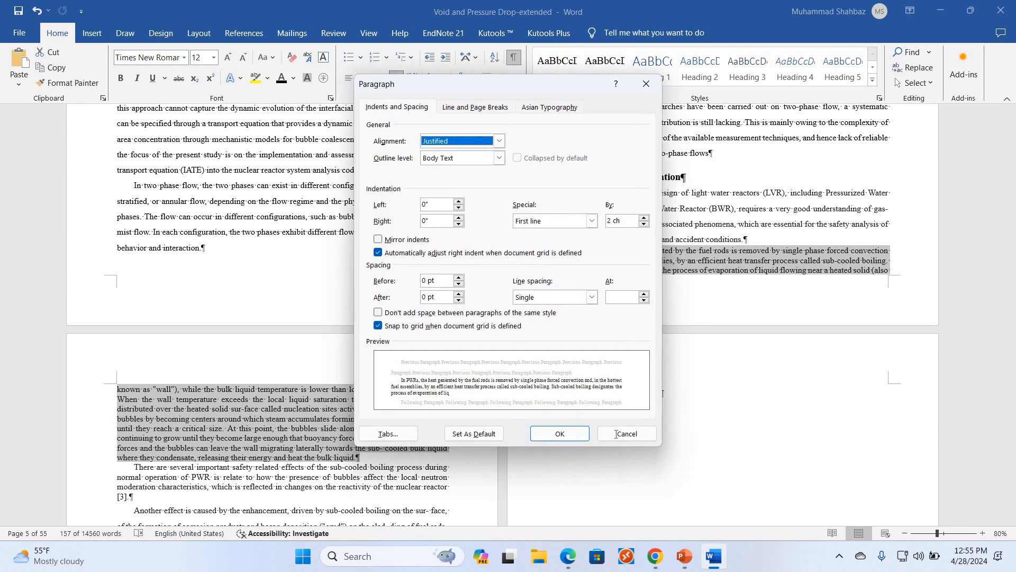
pyautogui.click(616, 434)
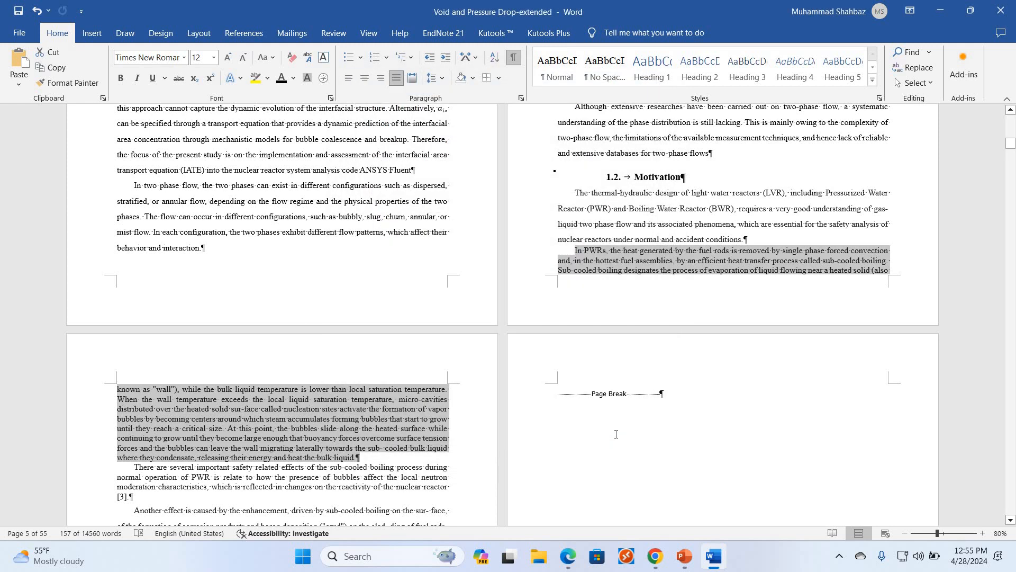
# Apply the Normal style to the paragraph starting "In PWRs, the heat generated" under 1.2 Motivation
pyautogui.hotkey('ctrl', 'n')
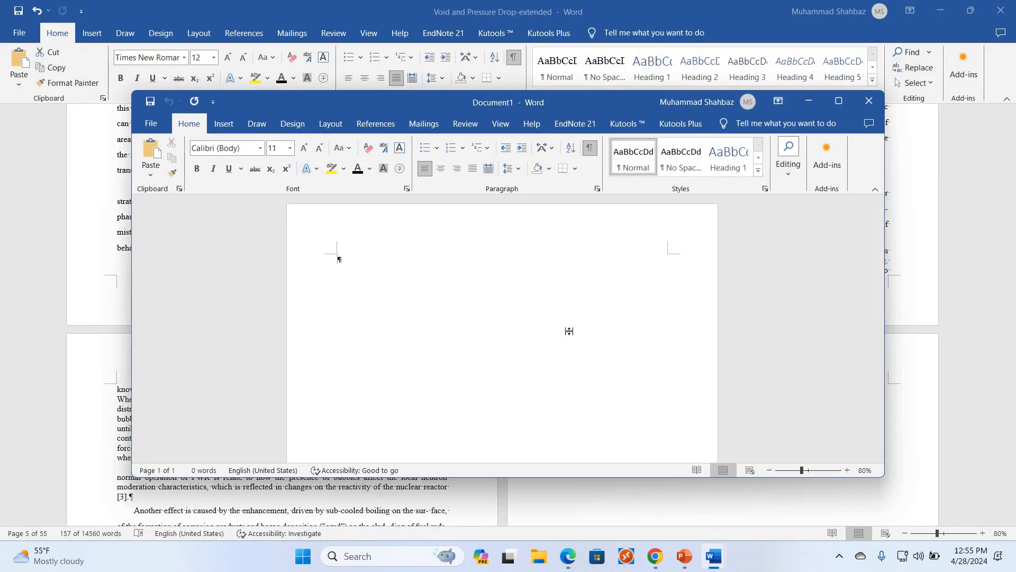
pyautogui.hotkey('ctrl', 'w')
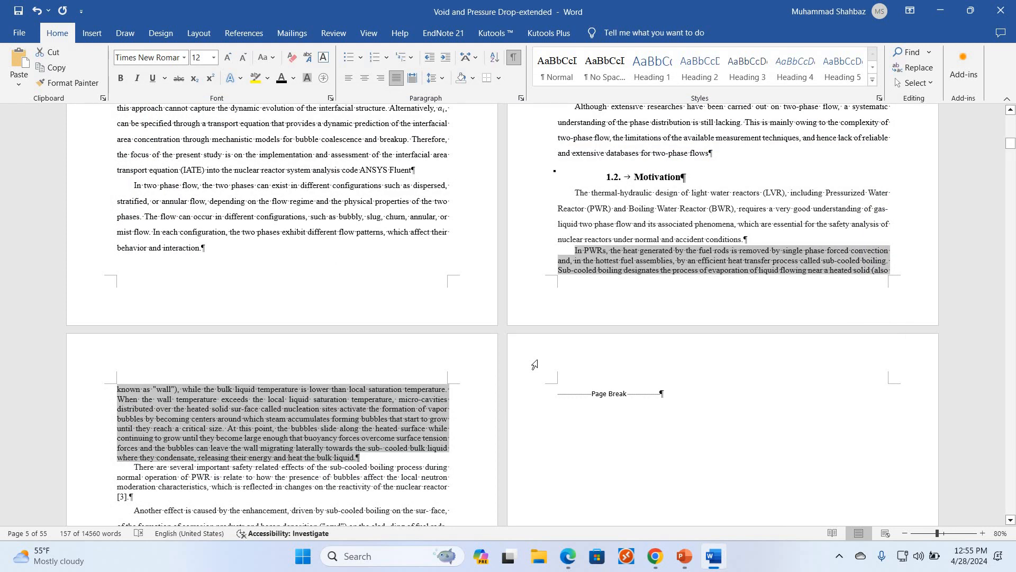
pyautogui.press('F4')
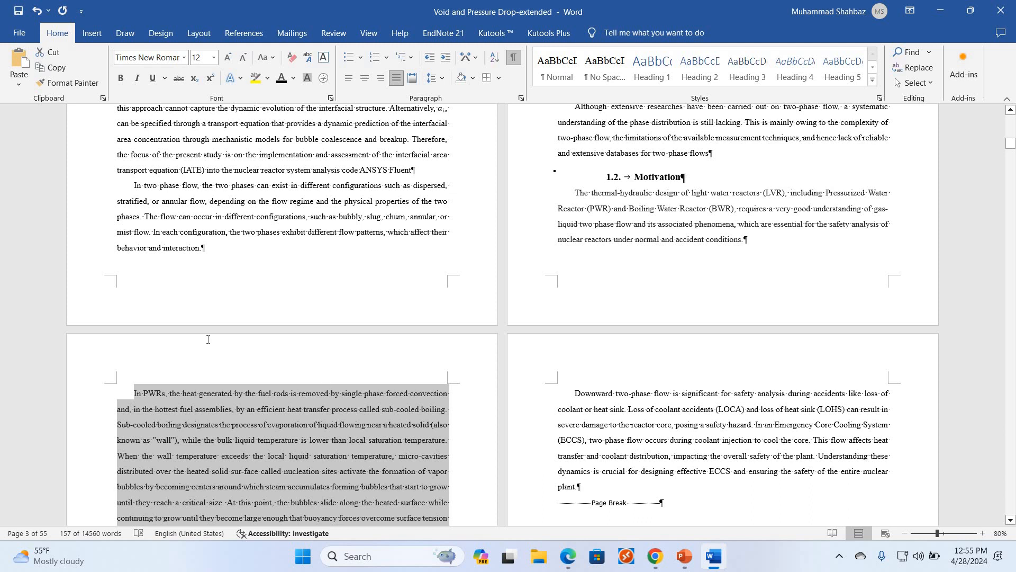
# Apply the Normal style to the paragraph starting "There are several important safety related effects"
pyautogui.scroll(-5, 220, 342)
pyautogui.moveTo(166, 366); pyautogui.dragTo(125, 321)
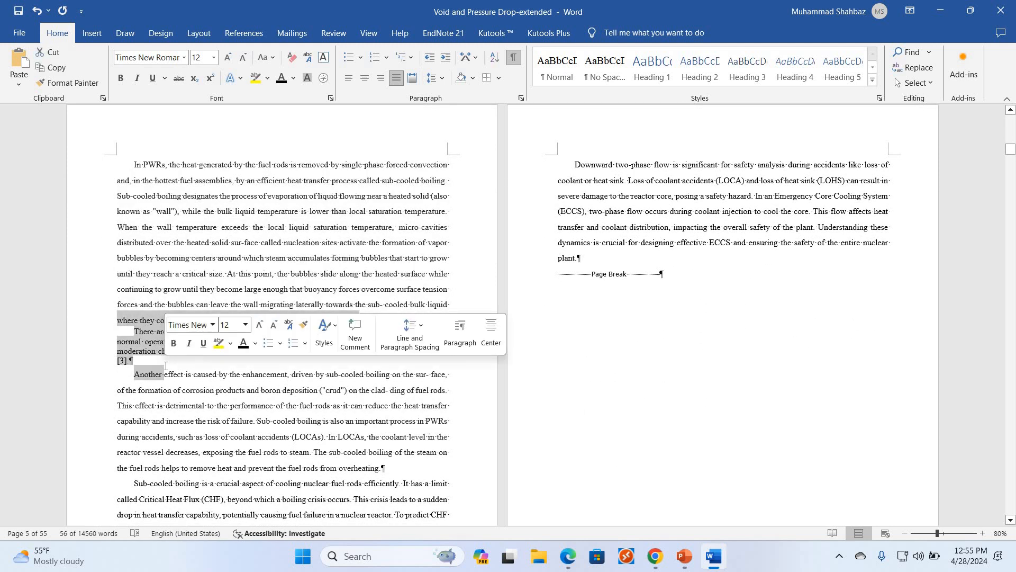
pyautogui.hotkey('ctrl', 'a')
pyautogui.click(163, 374)
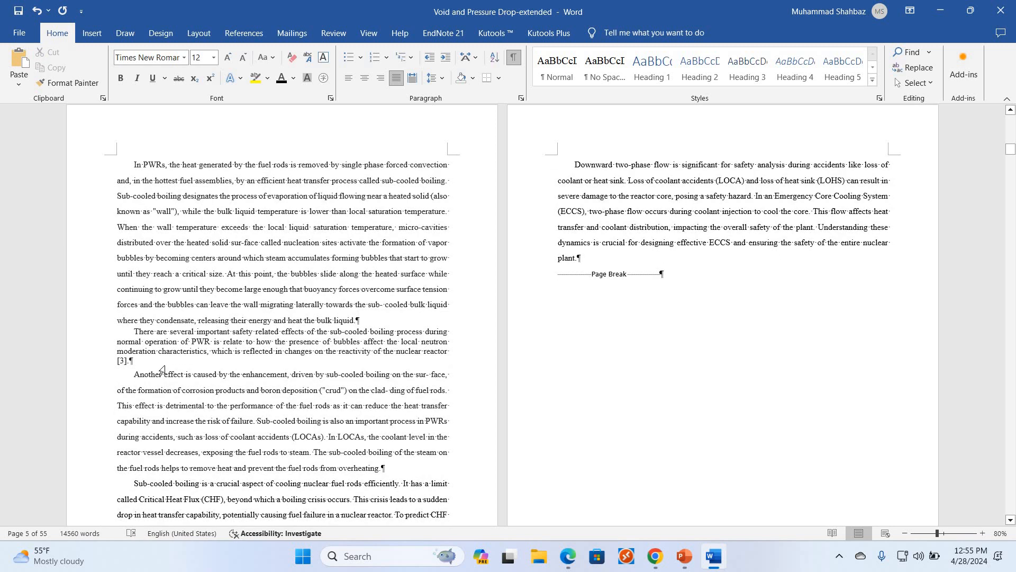
pyautogui.hotkey('ctrl', 'n')
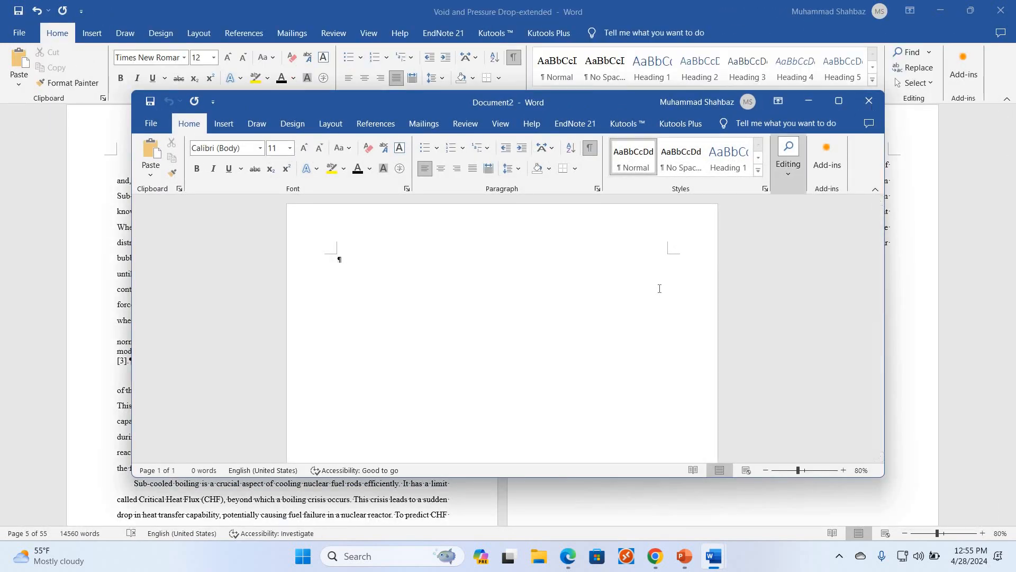
pyautogui.click(869, 102)
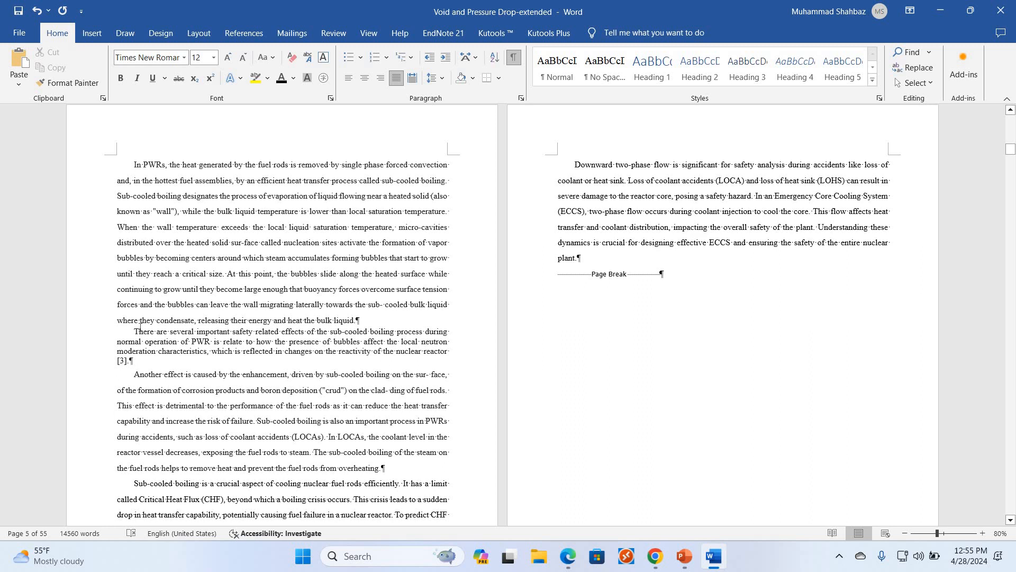
pyautogui.press('F4')
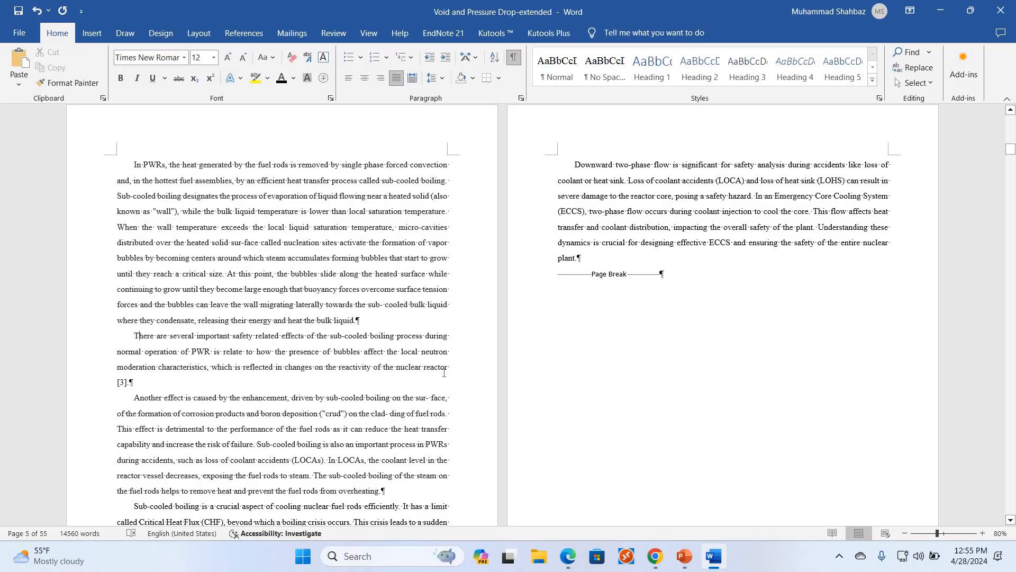
# Apply the Normal style to the section 2.2.3 paragraphs starting "The equation states the change" and "The void fraction is affected"
pyautogui.scroll(-20, 444, 373)
pyautogui.scroll(-20, 442, 375)
pyautogui.scroll(-7, 586, 266)
pyautogui.scroll(3, 582, 244)
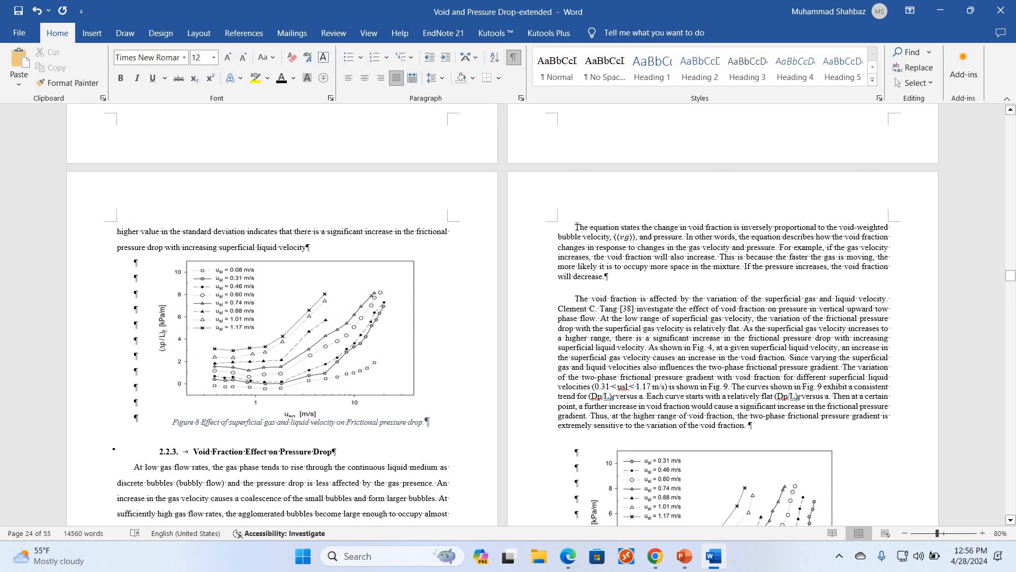
pyautogui.click(576, 226)
pyautogui.hotkey('ctrl', 'shift', 'n')
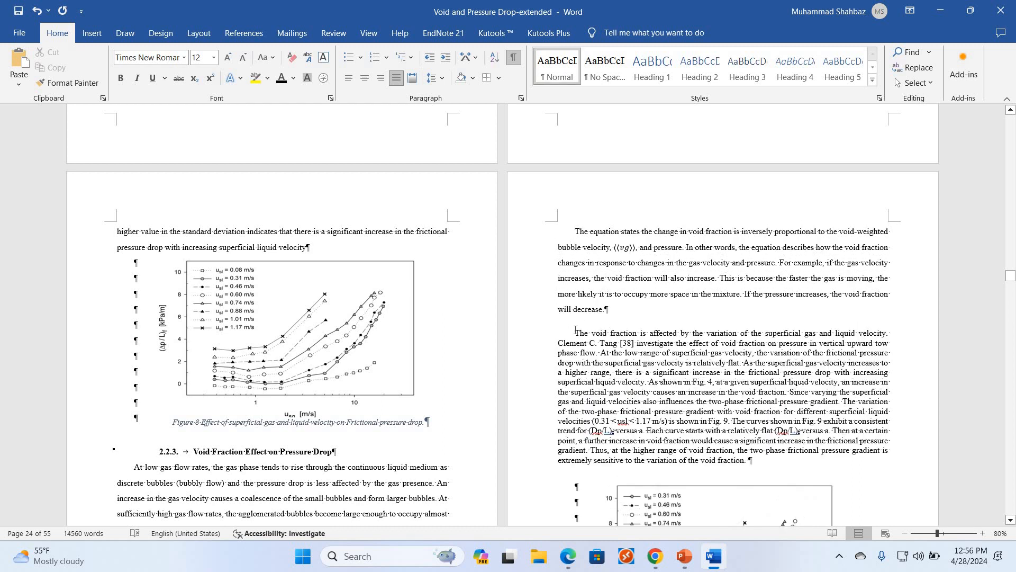
pyautogui.click(574, 330)
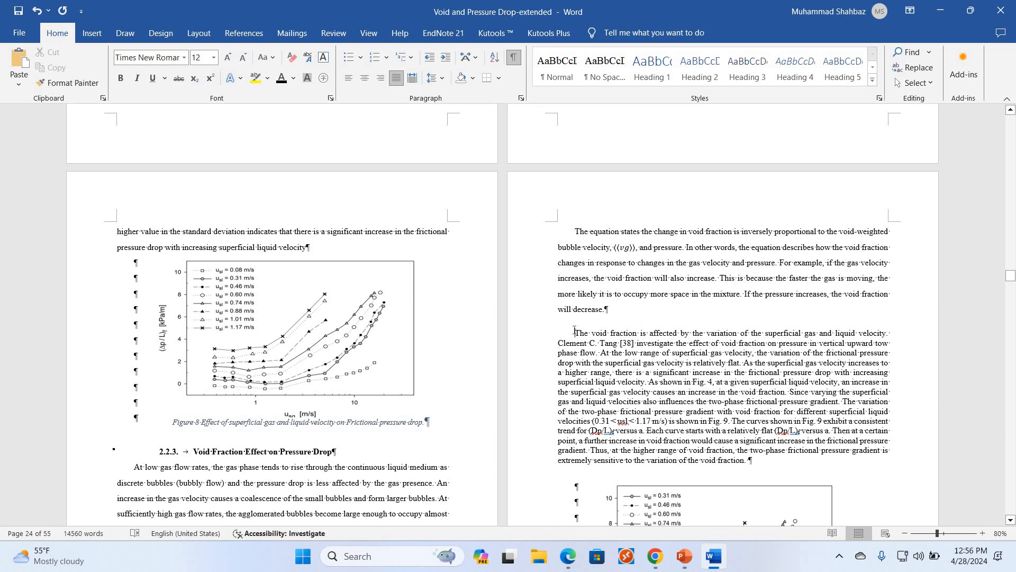
pyautogui.hotkey('ctrl', 'shift', 'n')
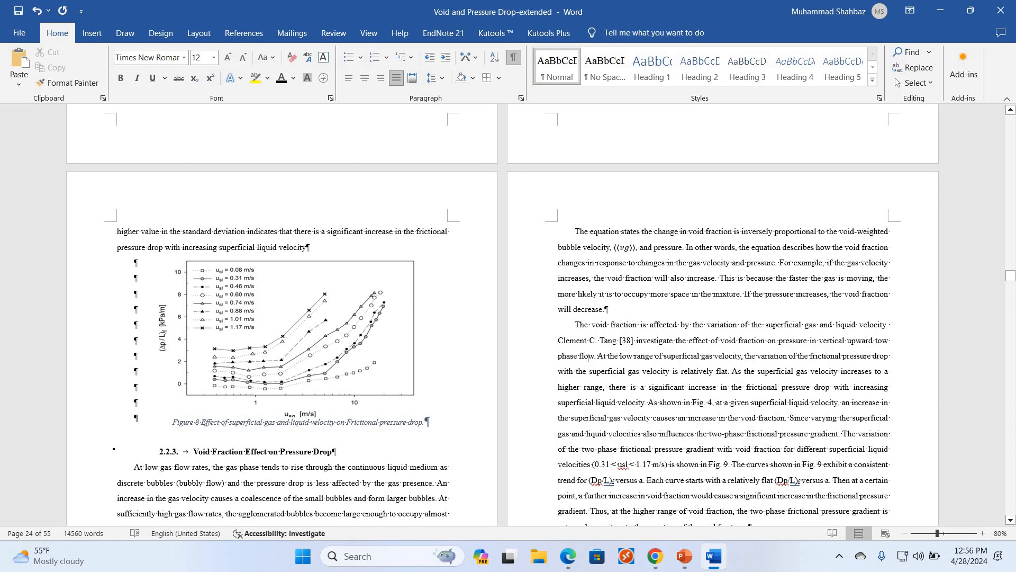
# Check the indentation and line spacing of the paragraph starting "The void fraction is affected" in section 2.2.3
pyautogui.scroll(-3, 588, 358)
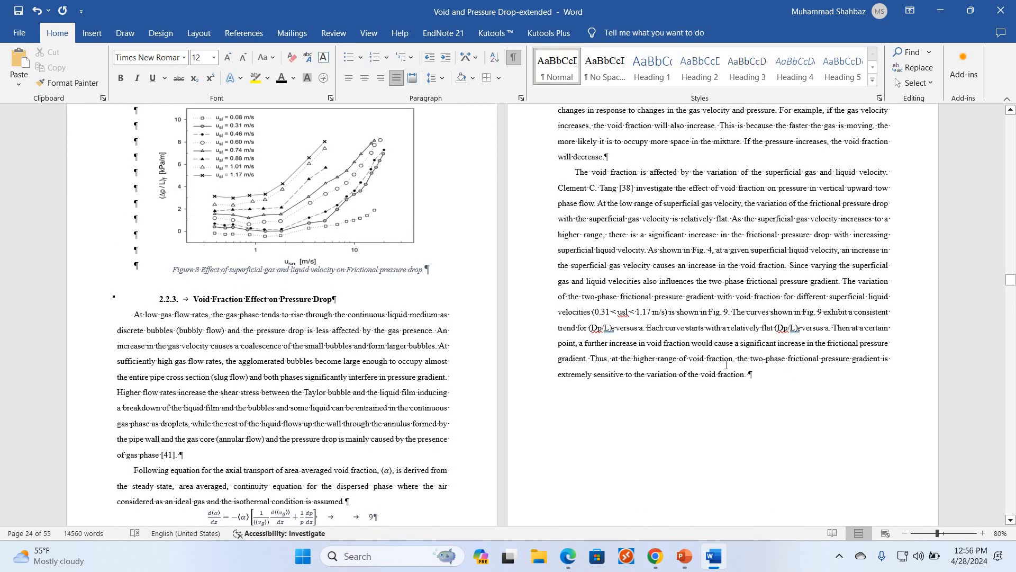
pyautogui.keyDown('shift'); pyautogui.click(757, 373); pyautogui.keyUp('shift')
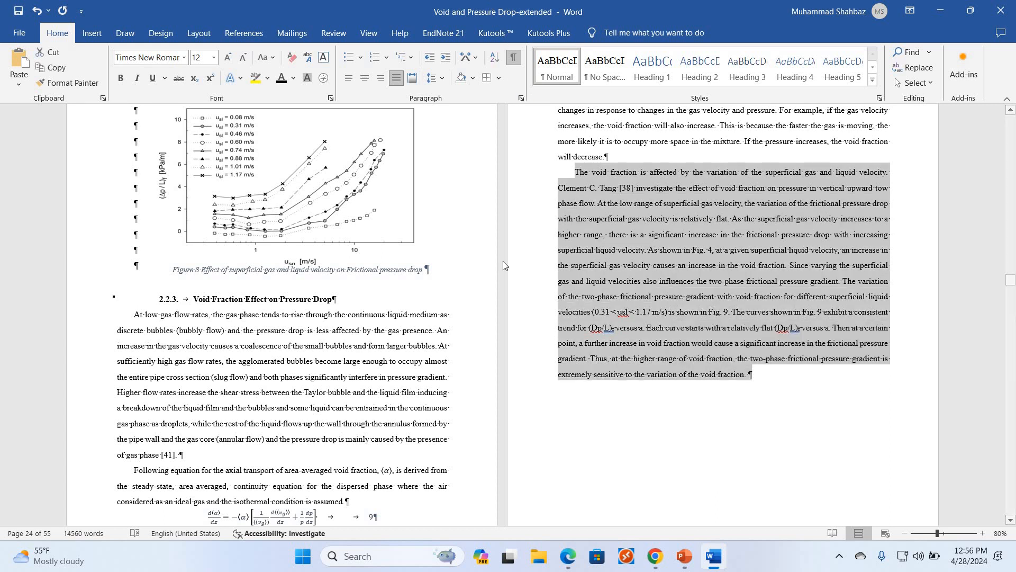
pyautogui.click(522, 98)
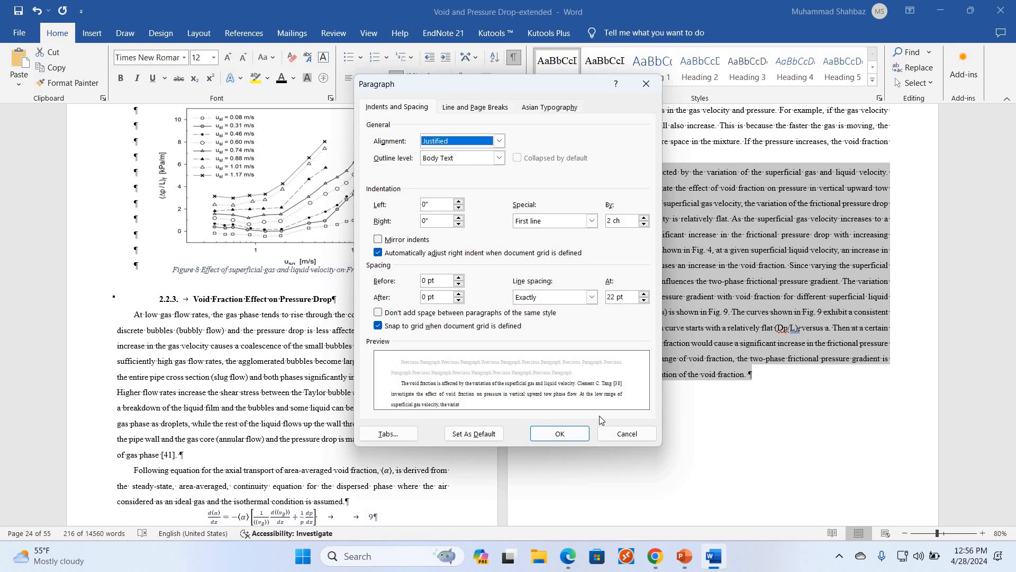
pyautogui.click(607, 434)
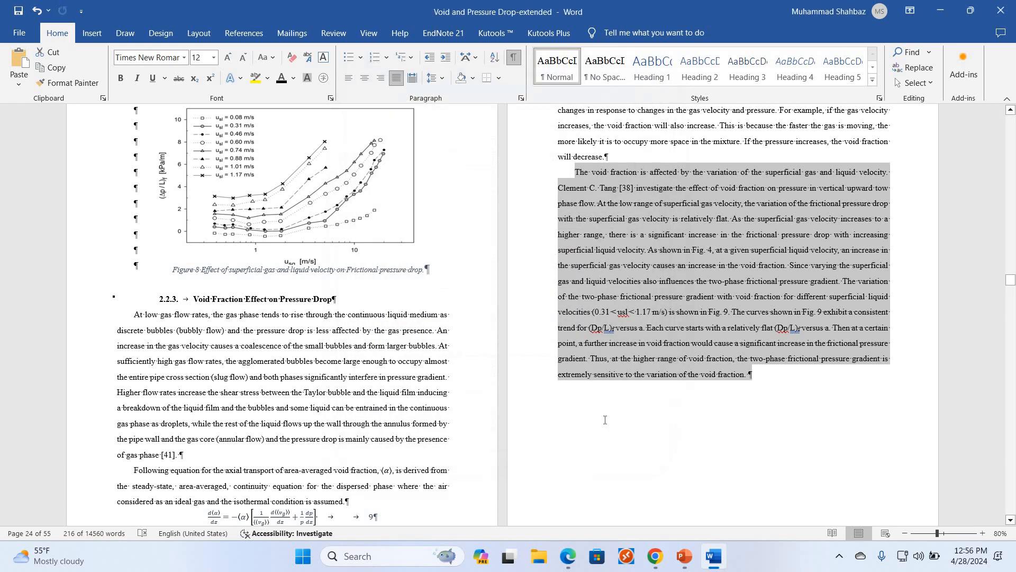
# Review the body text around sections 2.2.2 to 3.1 and the first two paragraphs under 1.1 Introduction
pyautogui.scroll(-15, 605, 420)
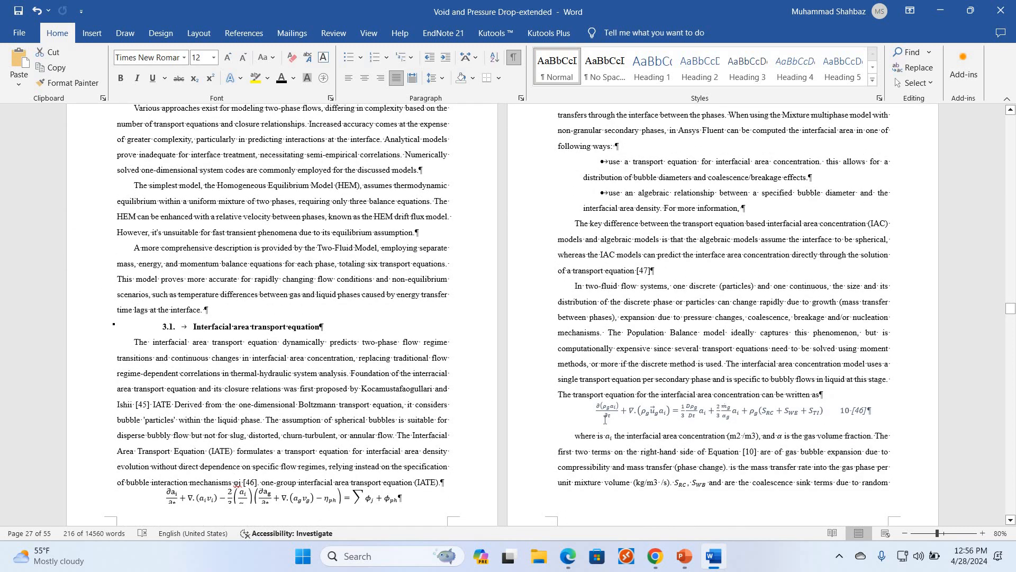
pyautogui.scroll(10, 605, 420)
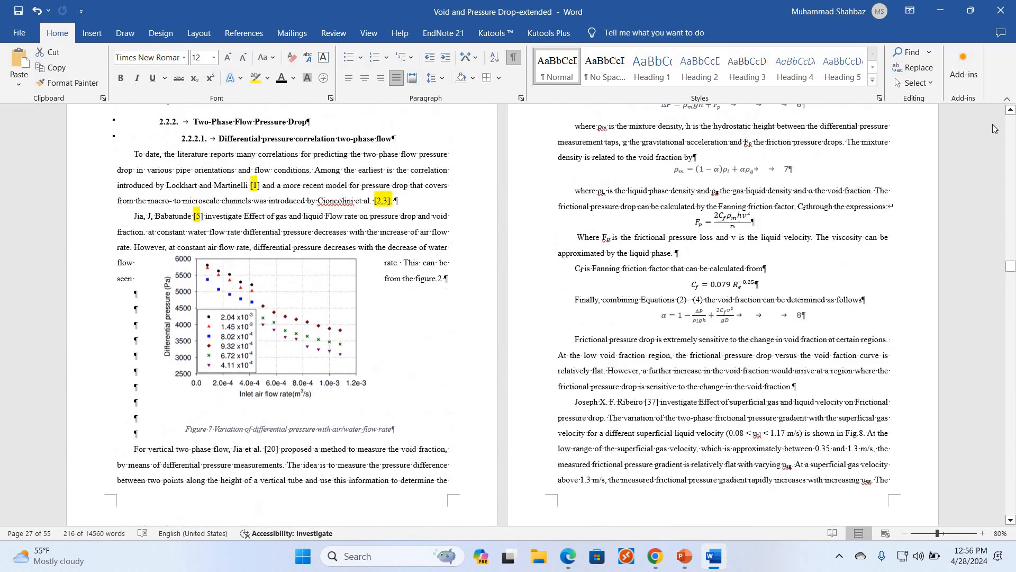
pyautogui.moveTo(1010, 266); pyautogui.dragTo(1011, 164)
pyautogui.scroll(-10, 200, 163)
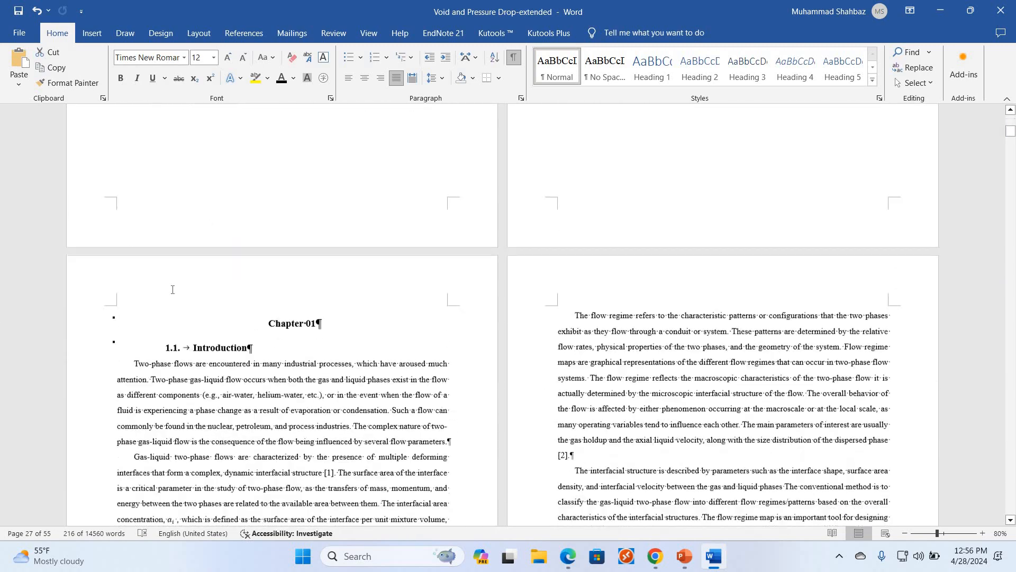
pyautogui.scroll(6, 163, 438)
pyautogui.moveTo(134, 280); pyautogui.dragTo(217, 466)
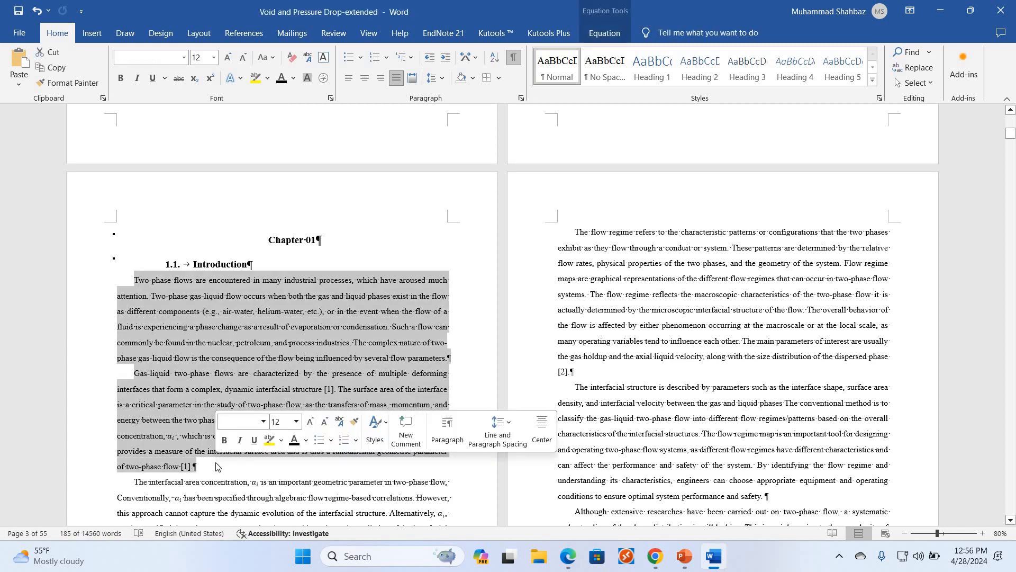
# Replace the "Chapter 01" heading text above 1.1 Introduction with "Intorduction"
pyautogui.click(192, 261)
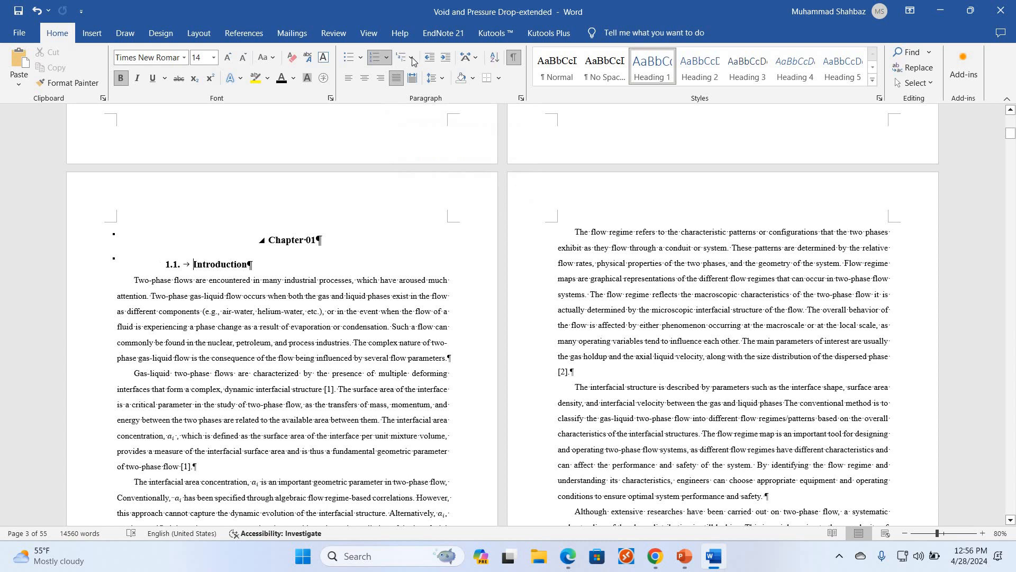
pyautogui.click(262, 240)
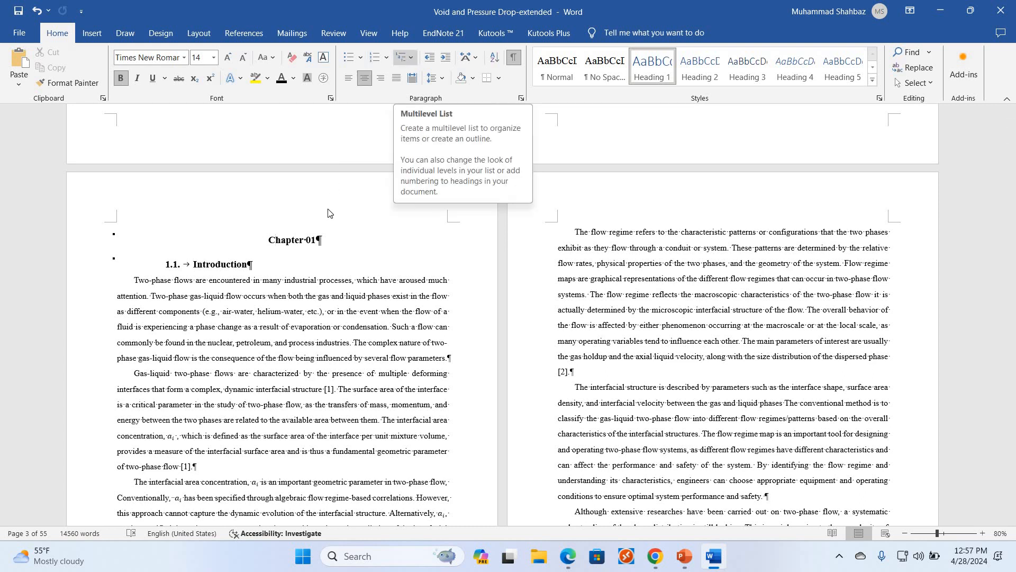
pyautogui.click(412, 59)
pyautogui.click(275, 240)
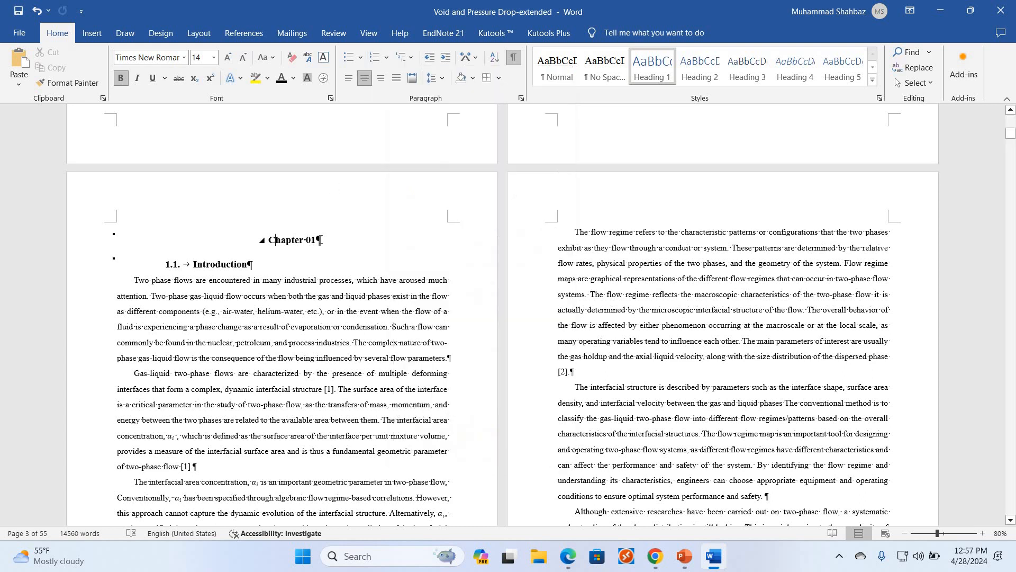
pyautogui.press('BackSpace')
pyautogui.press('BackSpace')
pyautogui.press('BackSpace')
pyautogui.press('BackSpace')
pyautogui.press('BackSpace')
pyautogui.press('BackSpace')
pyautogui.press('BackSpace')
pyautogui.press('BackSpace')
pyautogui.press('BackSpace')
pyautogui.press('BackSpace')
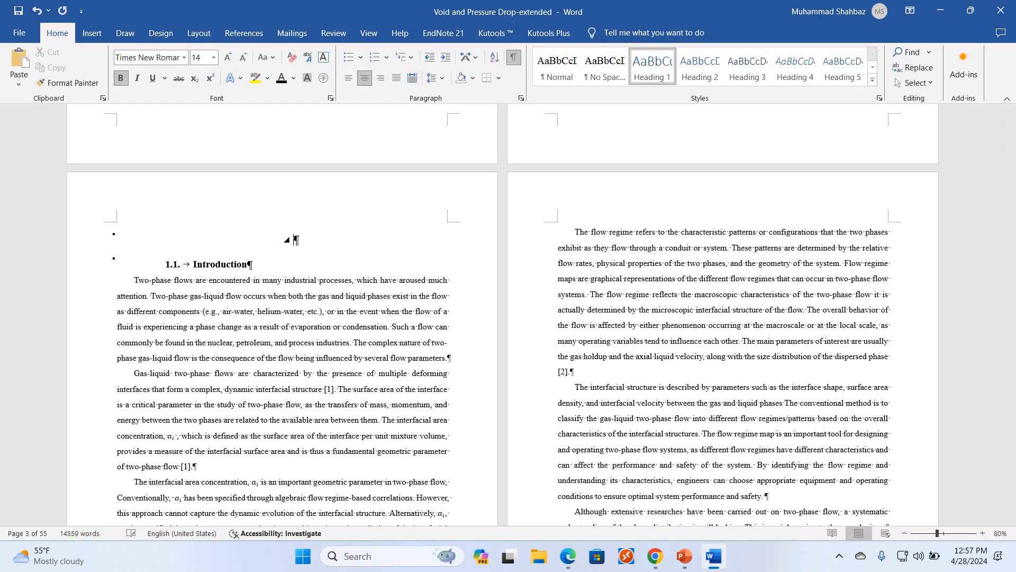
pyautogui.write('Intorduction')
# Apply the "Chapter 1" heading multilevel list to the retitled heading and remove the chapter numbering from "First section title page" and "2nd section List"
pyautogui.click(408, 58)
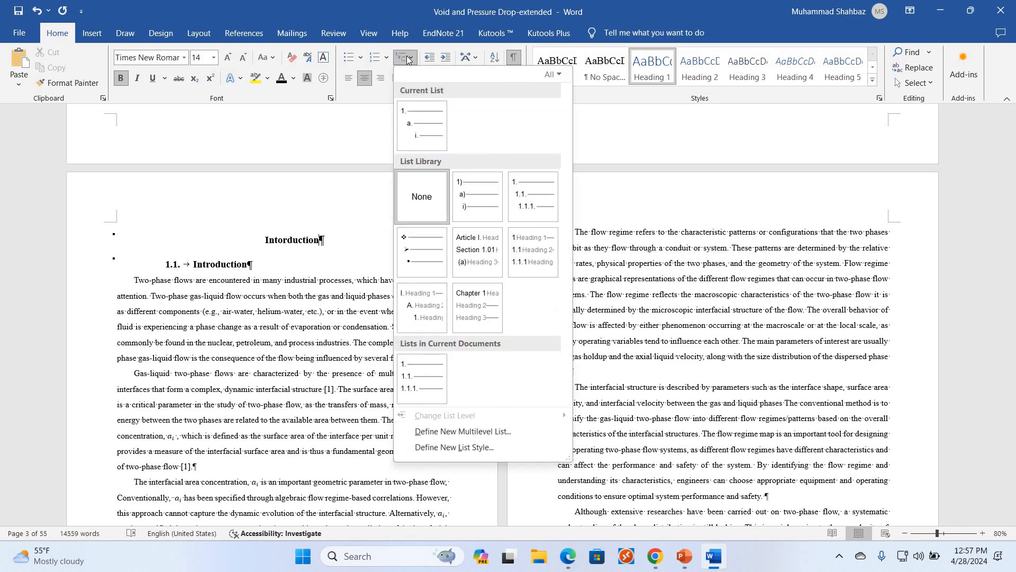
pyautogui.click(480, 307)
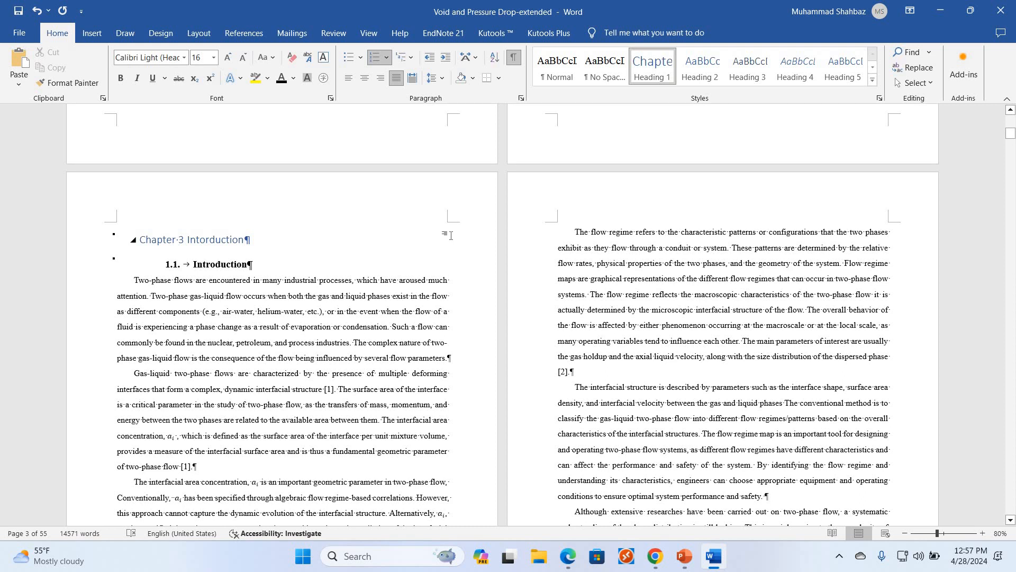
pyautogui.scroll(10, 450, 235)
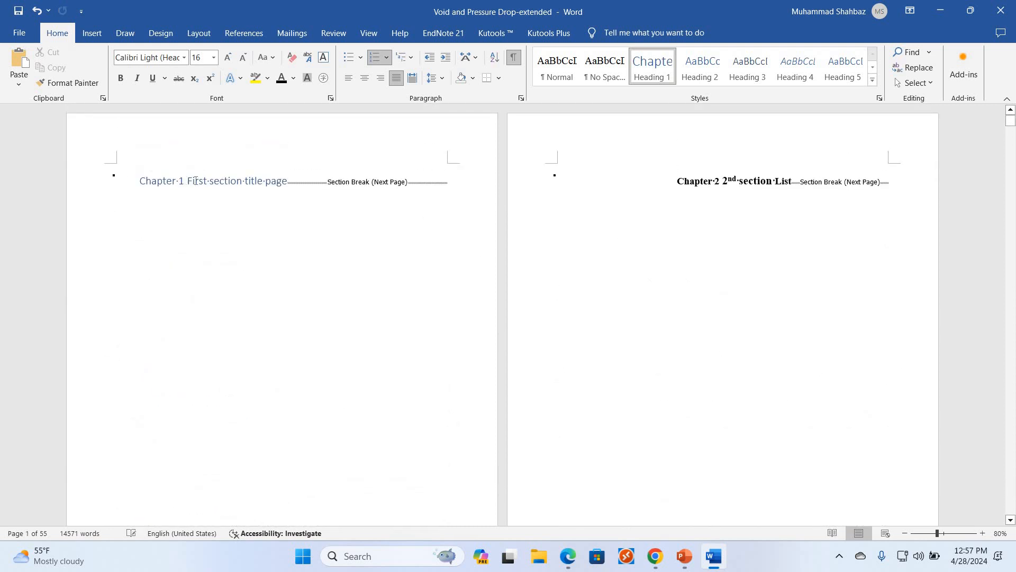
pyautogui.press('BackSpace')
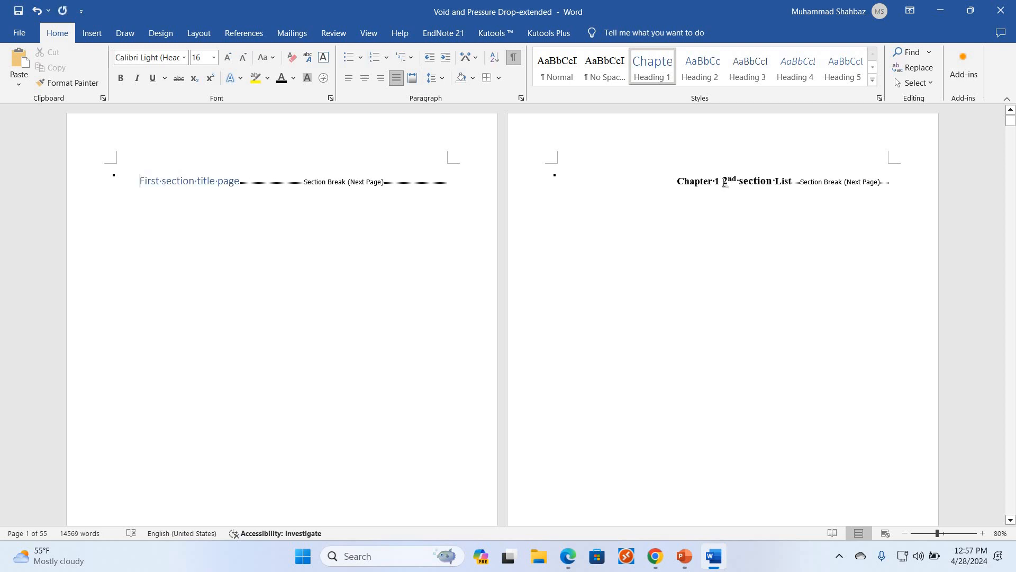
pyautogui.click(723, 182)
pyautogui.press('BackSpace')
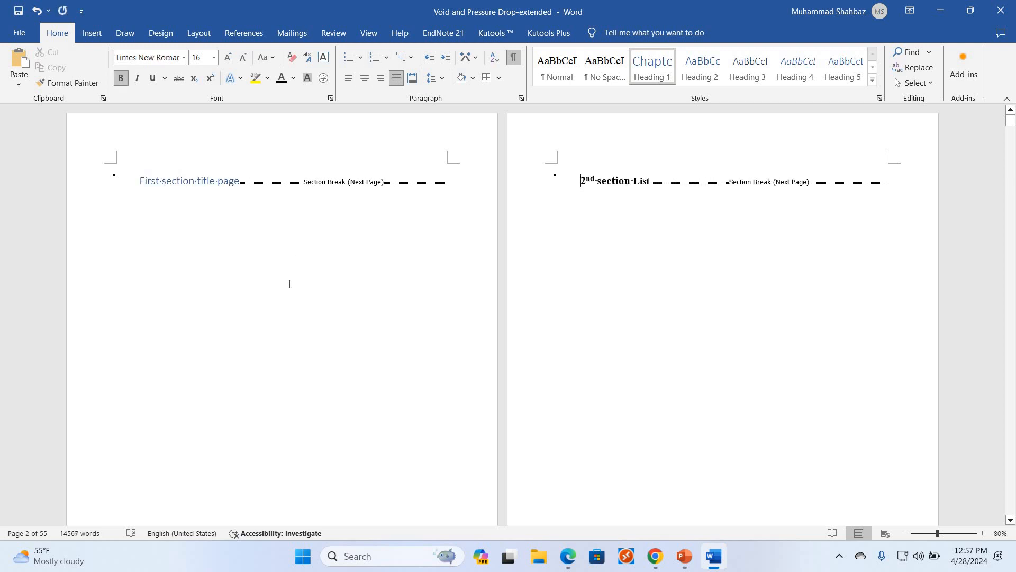
# Correct the misspelled "Intorduction" in the Chapter 1 heading to "Introduction"
pyautogui.scroll(-9, 152, 297)
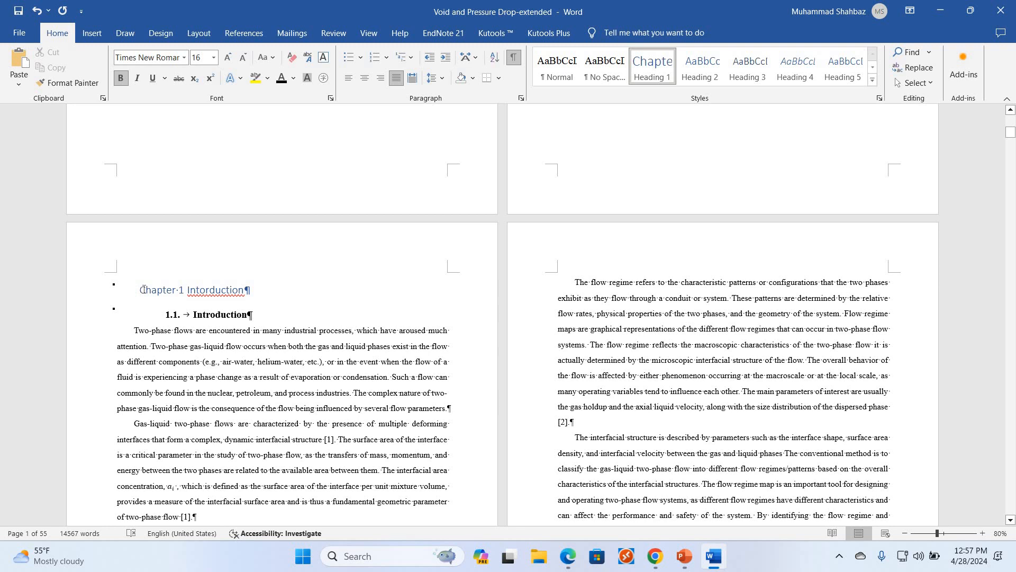
pyautogui.click(142, 290)
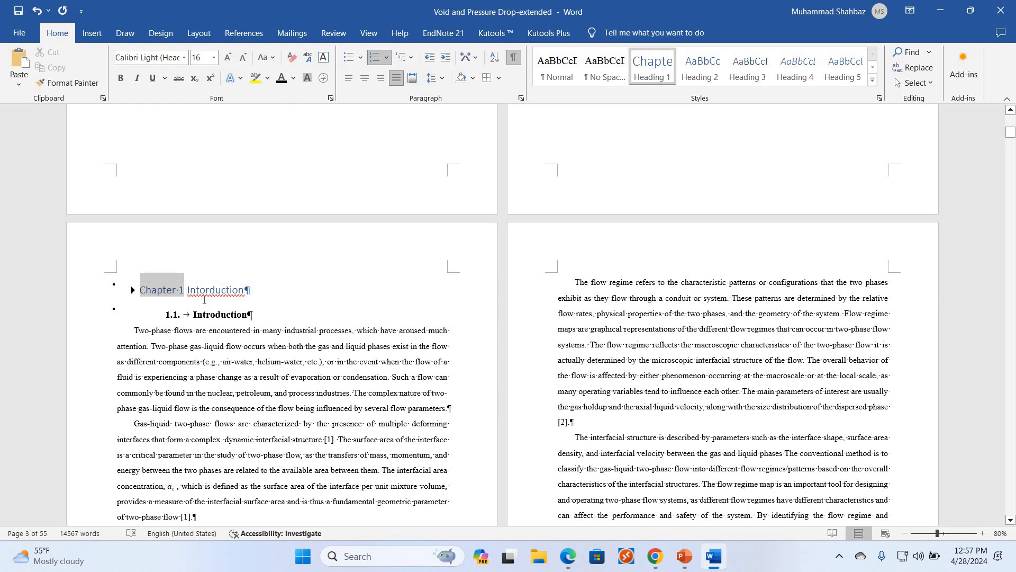
pyautogui.rightClick(191, 290)
pyautogui.press('Return')
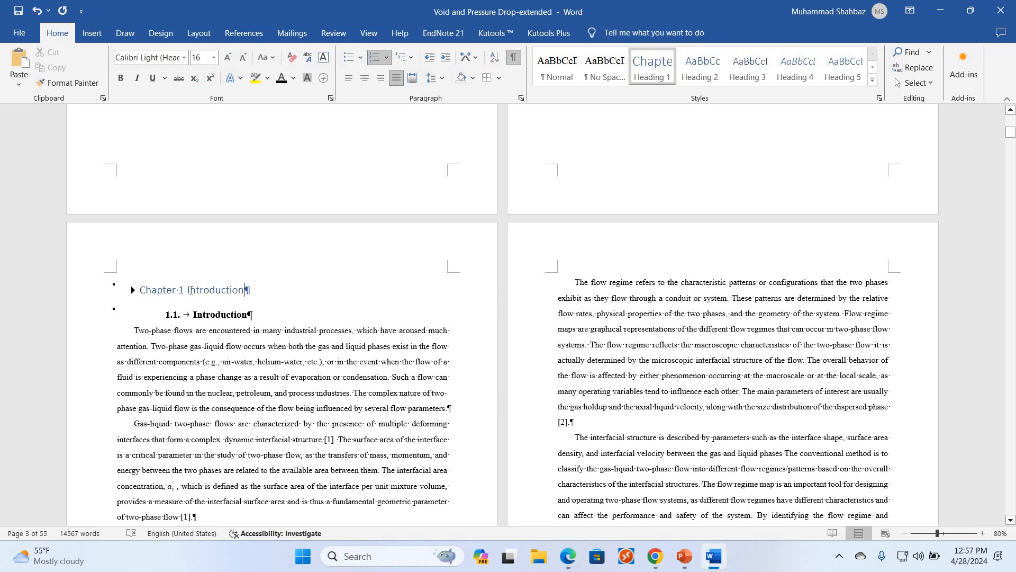
# Increase the font size of the automatic "Chapter 2" number above Literature review to 16 pt
pyautogui.rightClick(646, 78)
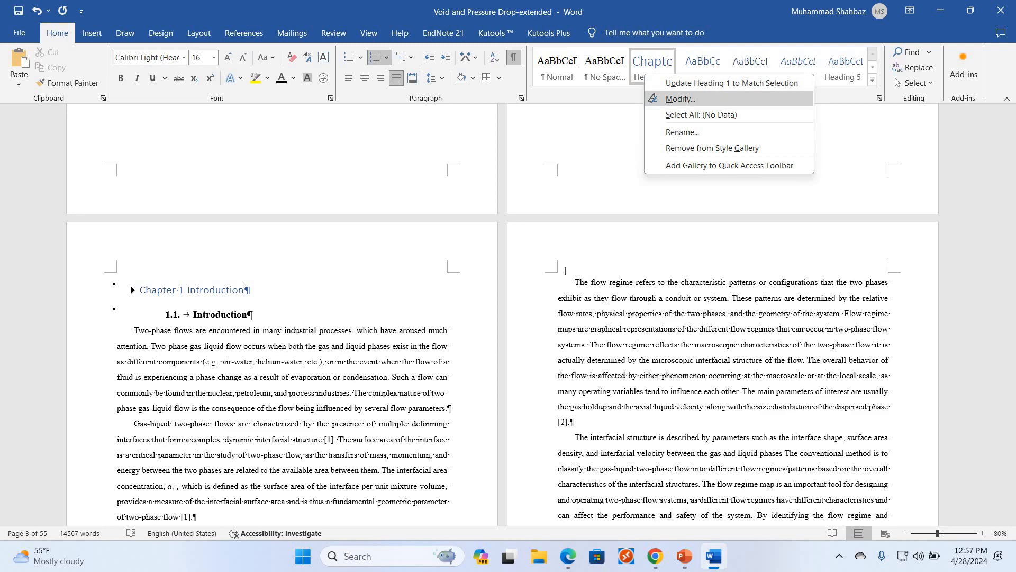
pyautogui.scroll(-10, 564, 274)
pyautogui.scroll(-15, 566, 271)
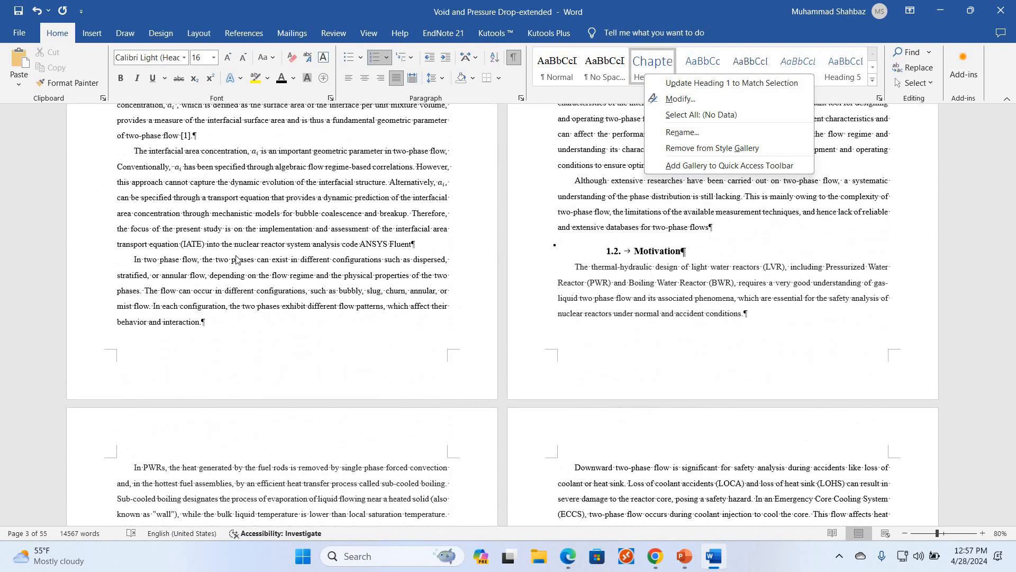
pyautogui.click(258, 118)
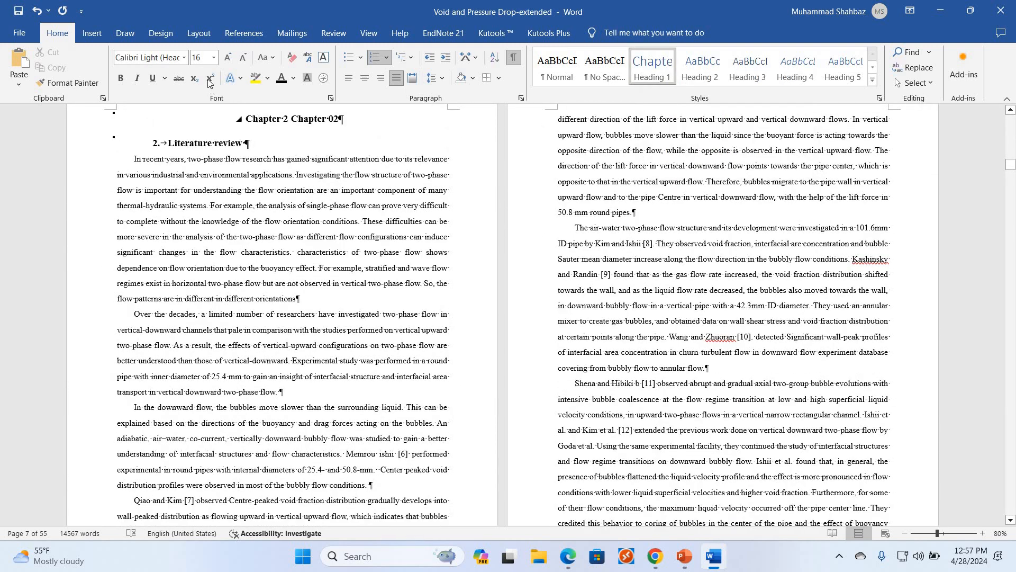
pyautogui.moveTo(243, 118); pyautogui.dragTo(290, 118)
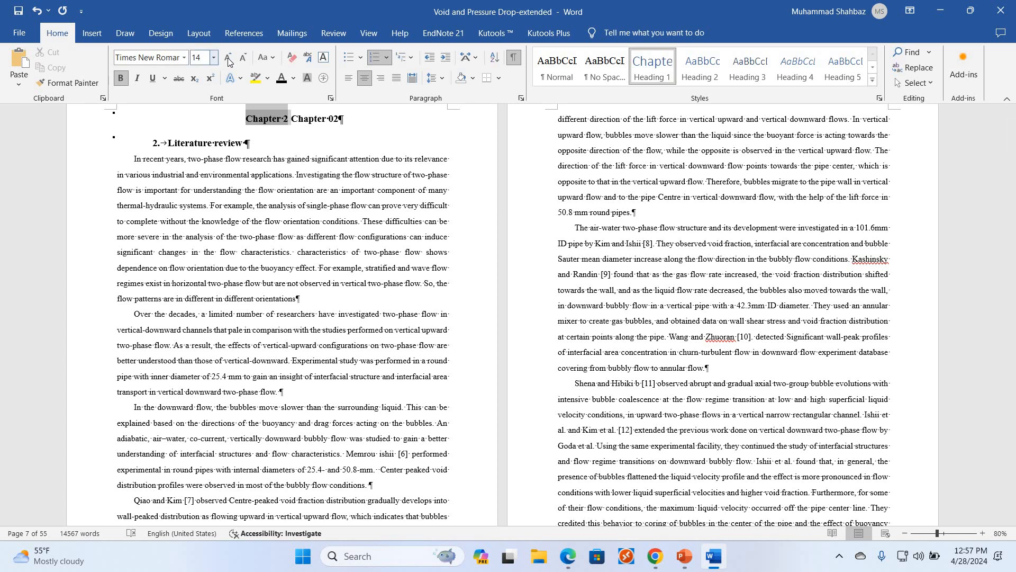
pyautogui.click(228, 59)
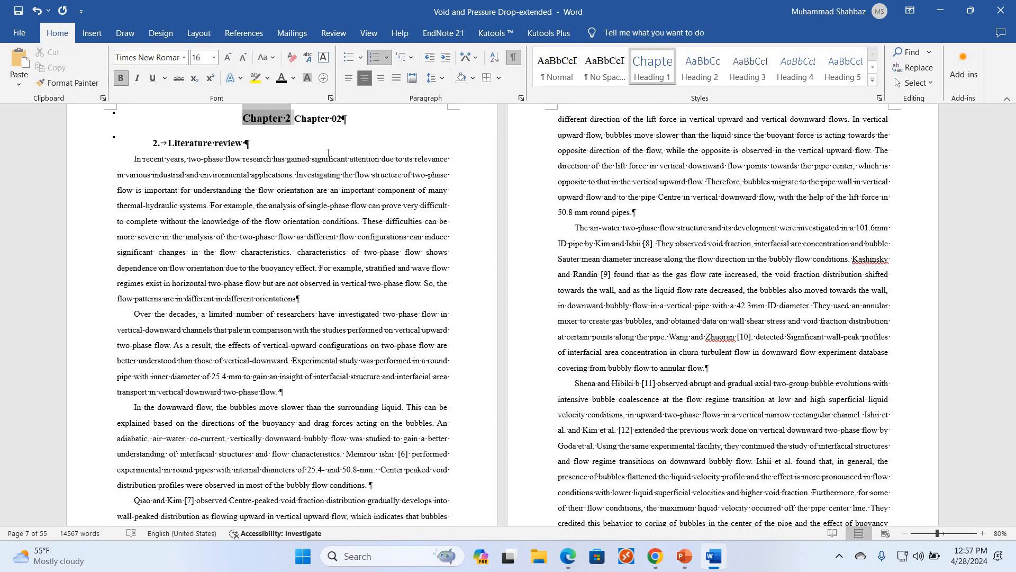
pyautogui.click(317, 118)
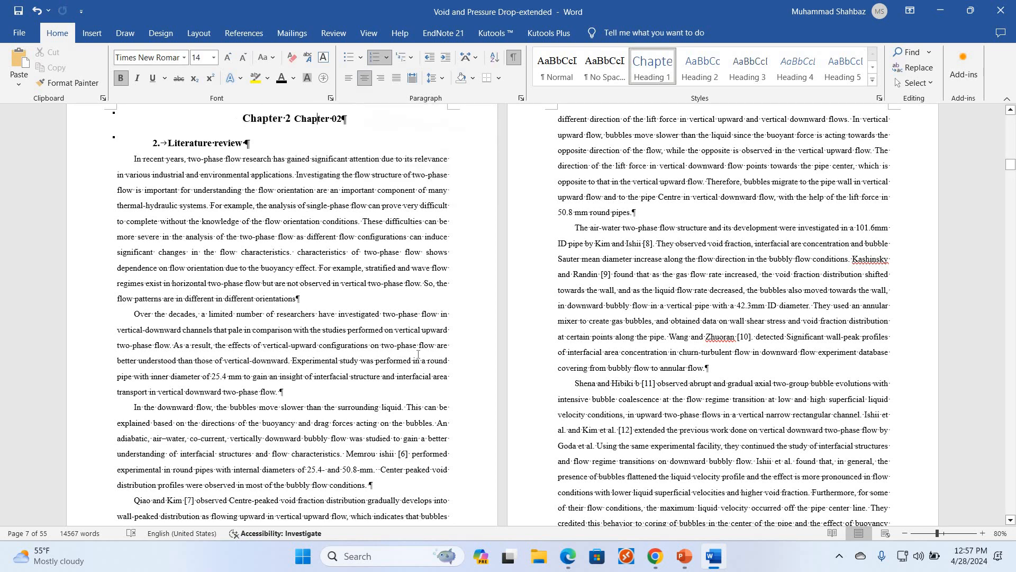
# Modify the Heading 1 style from the Chapter 1 heading: following paragraph style Heading 1, font Times New Roman, font color black
pyautogui.scroll(20, 420, 363)
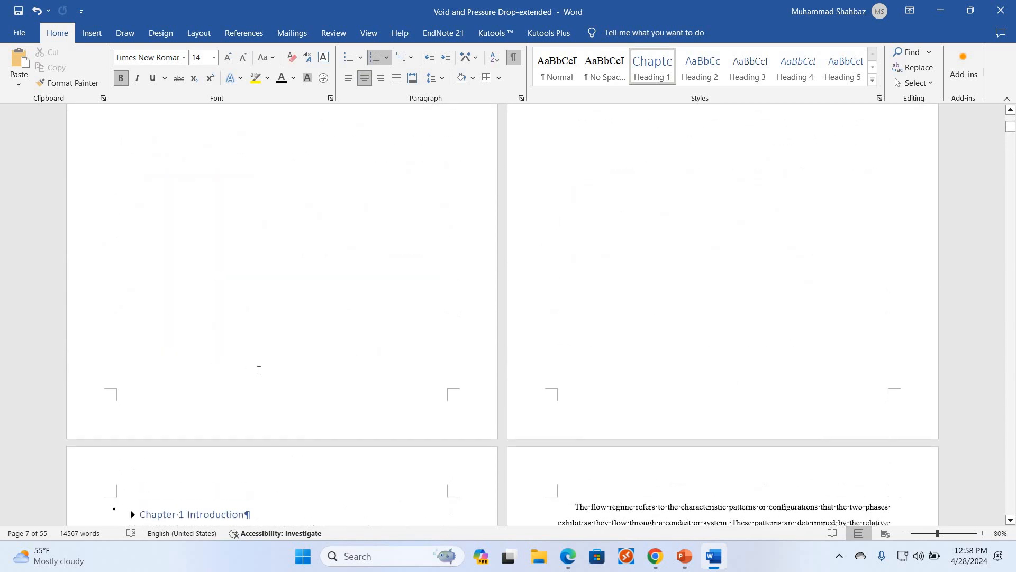
pyautogui.scroll(-3, 259, 366)
pyautogui.click(260, 367)
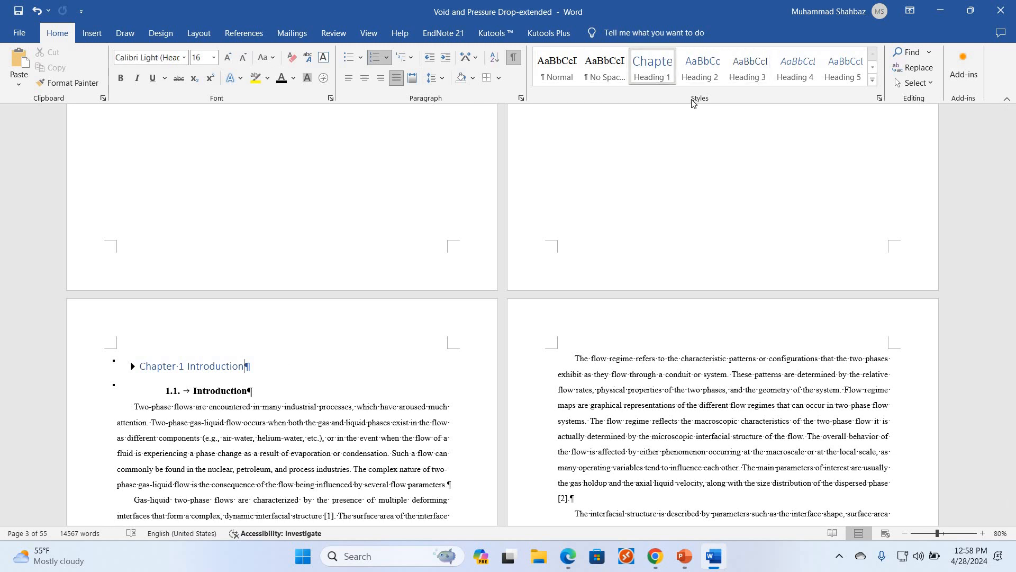
pyautogui.rightClick(660, 73)
pyautogui.click(693, 95)
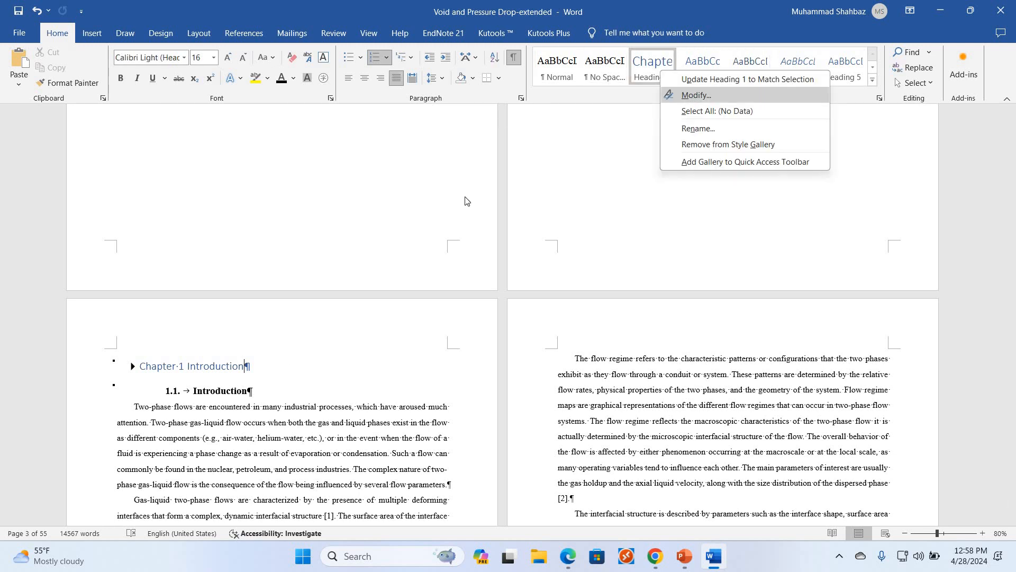
pyautogui.click(483, 172)
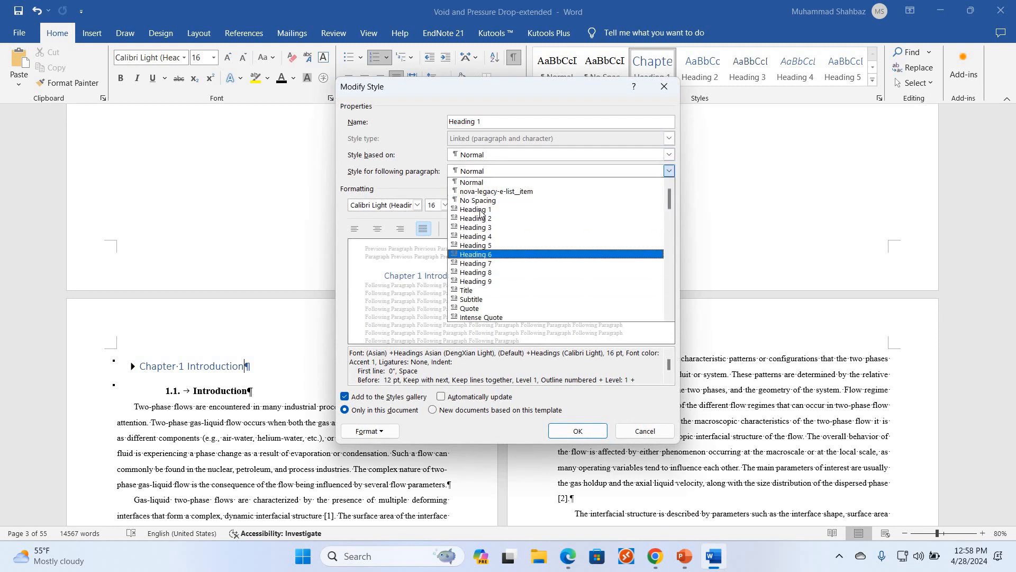
pyautogui.click(448, 209)
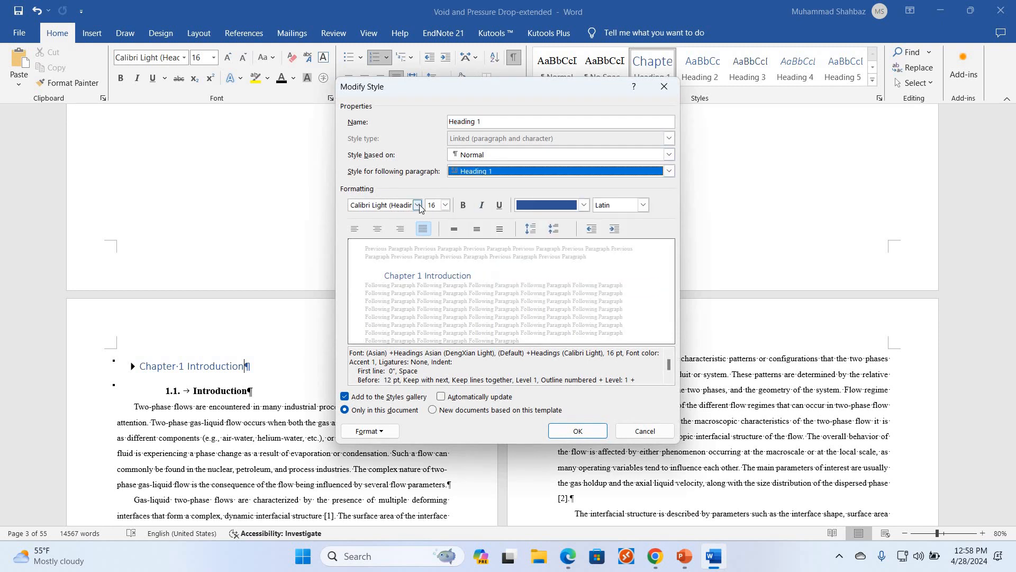
pyautogui.click(417, 205)
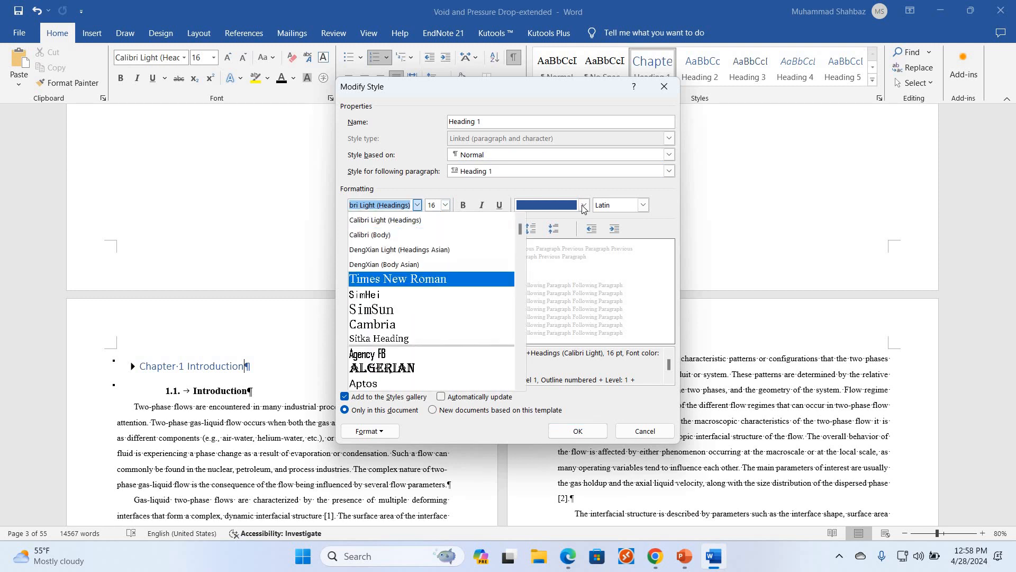
pyautogui.click(381, 279)
pyautogui.click(584, 204)
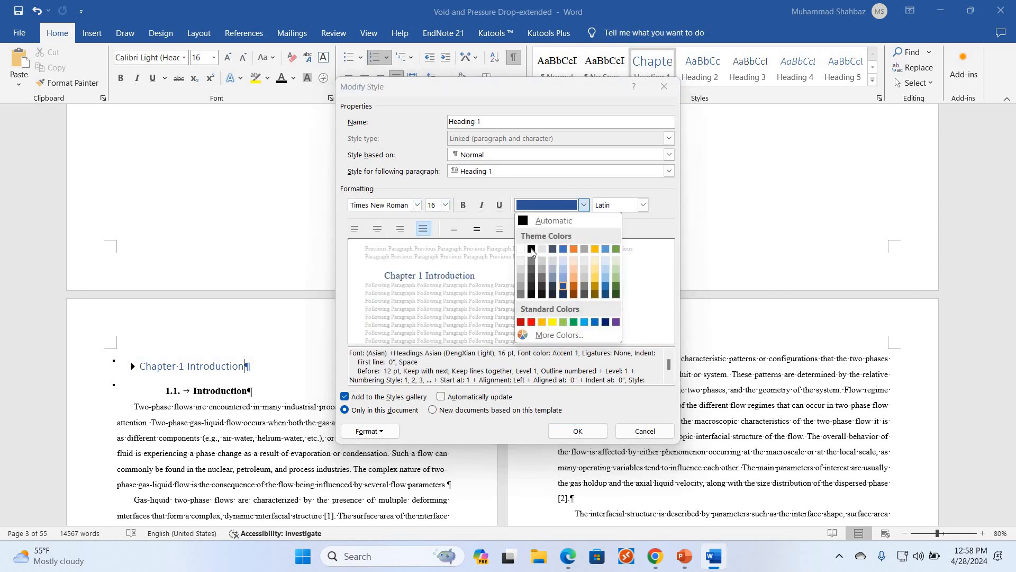
pyautogui.click(531, 250)
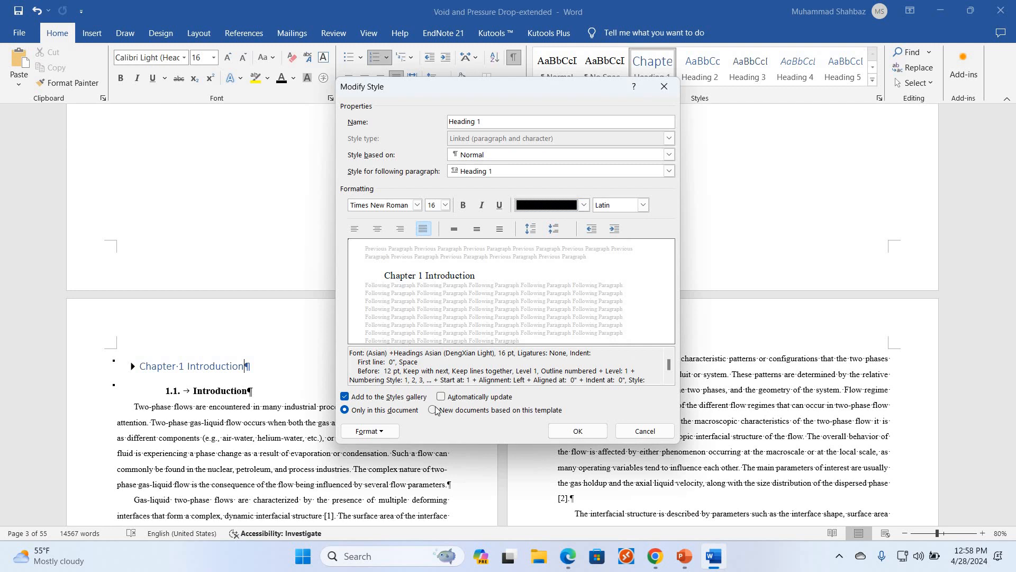
# Set the Heading 1 style's paragraph spacing to 1 line before, 1 line after and single line spacing
pyautogui.click(386, 431)
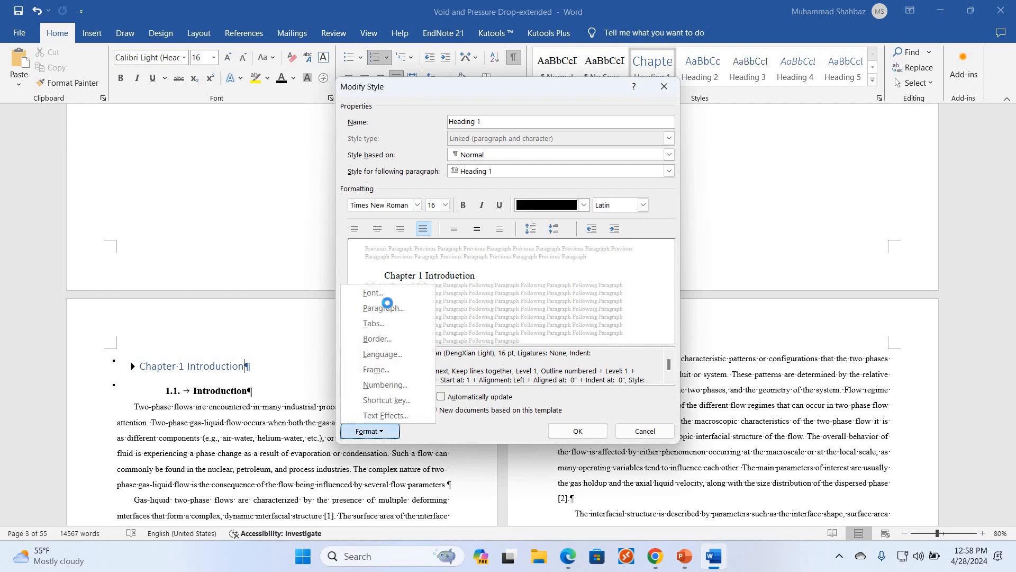
pyautogui.press('Return')
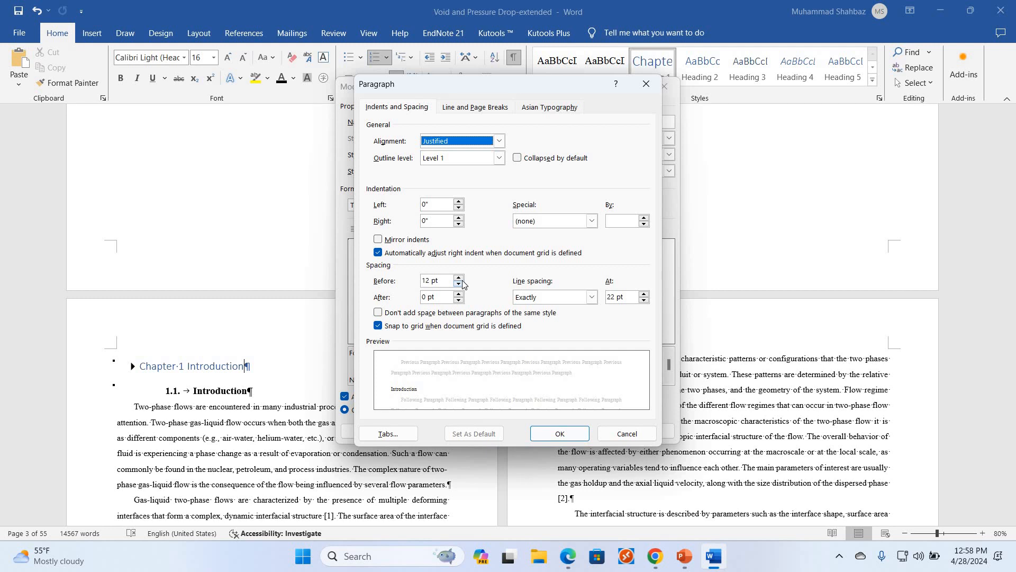
pyautogui.click(459, 278)
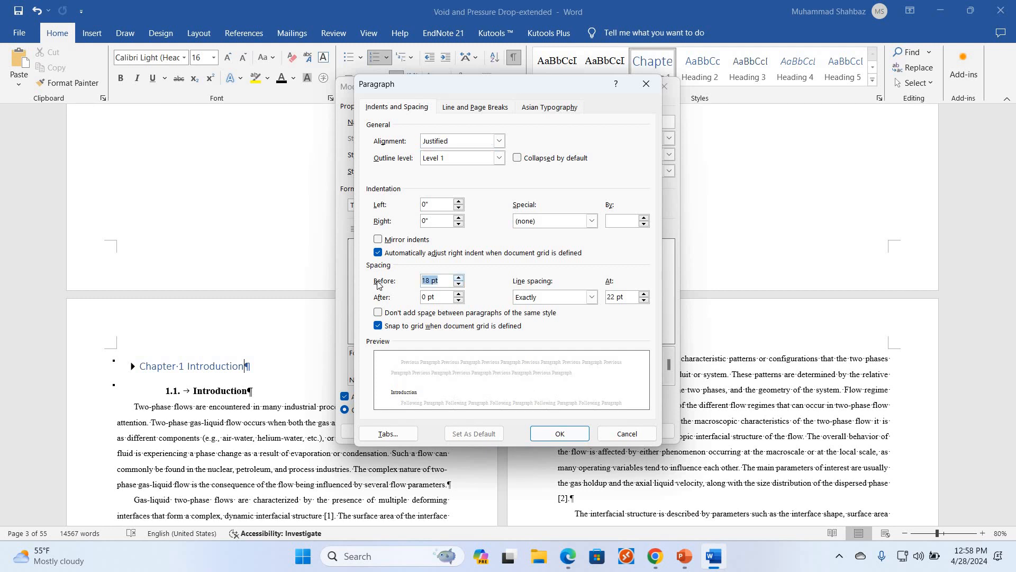
pyautogui.write('1 line')
pyautogui.press('Tab')
pyautogui.write('1 lin')
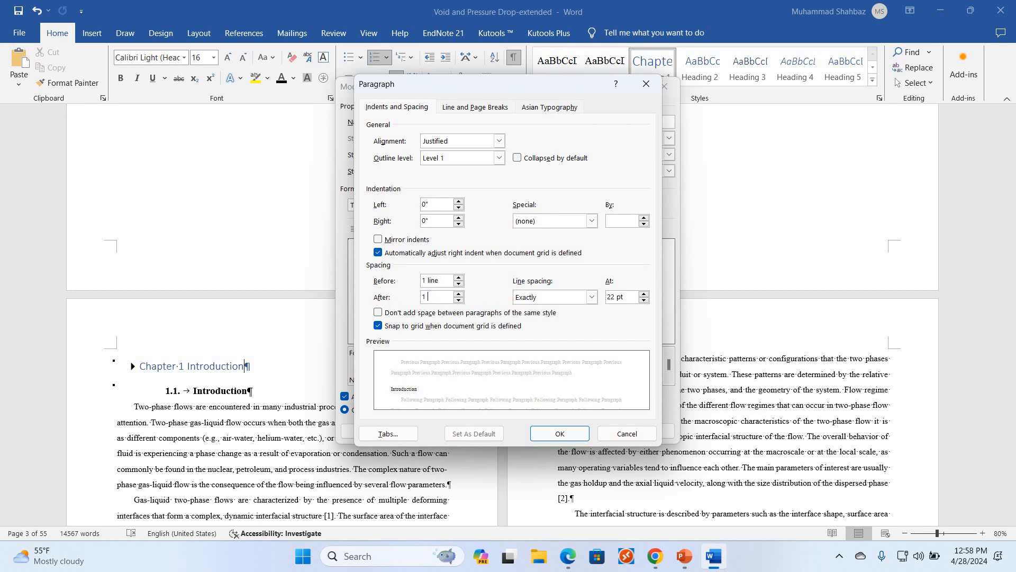
pyautogui.write('e')
pyautogui.click(591, 297)
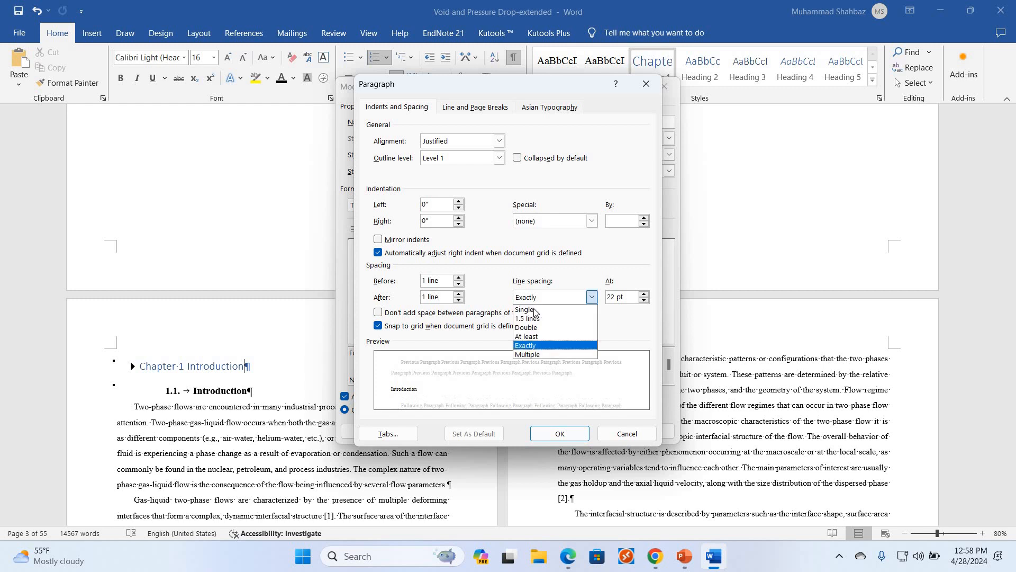
pyautogui.press('Up')
pyautogui.press('Return')
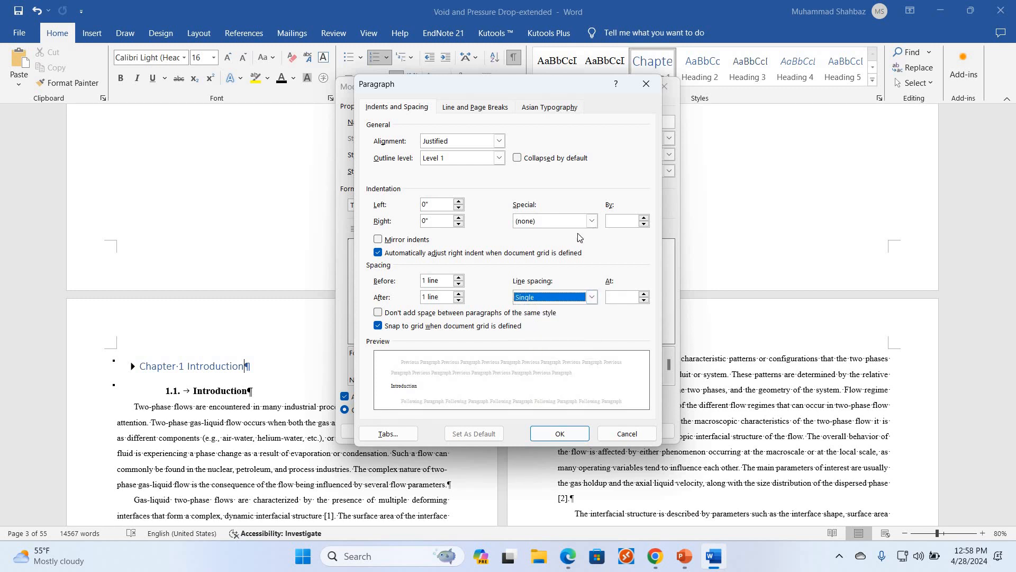
# Give the Heading 1 style a first-line indent of 0 and centered alignment, and apply the style changes
pyautogui.click(591, 221)
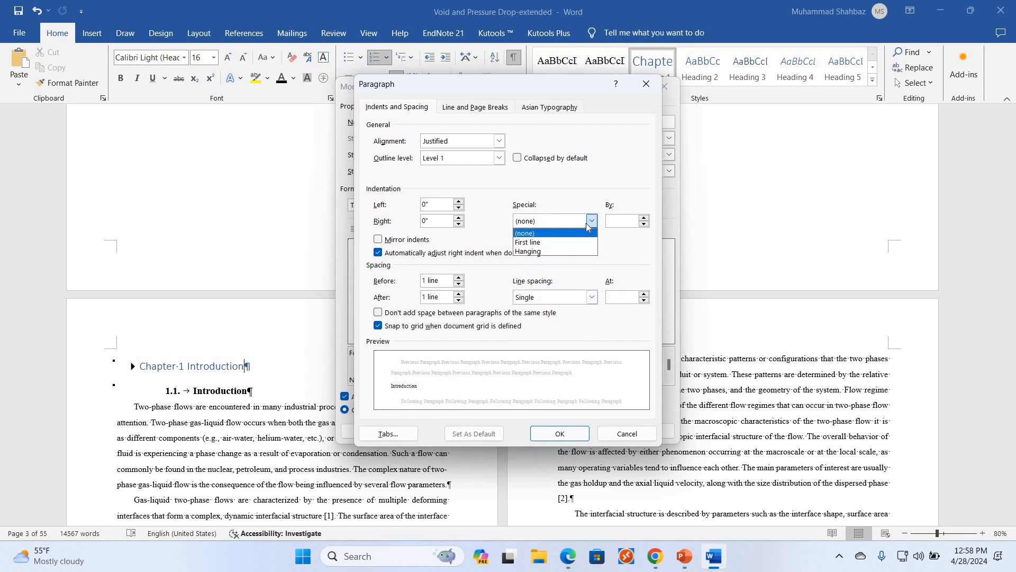
pyautogui.click(586, 223)
pyautogui.click(560, 243)
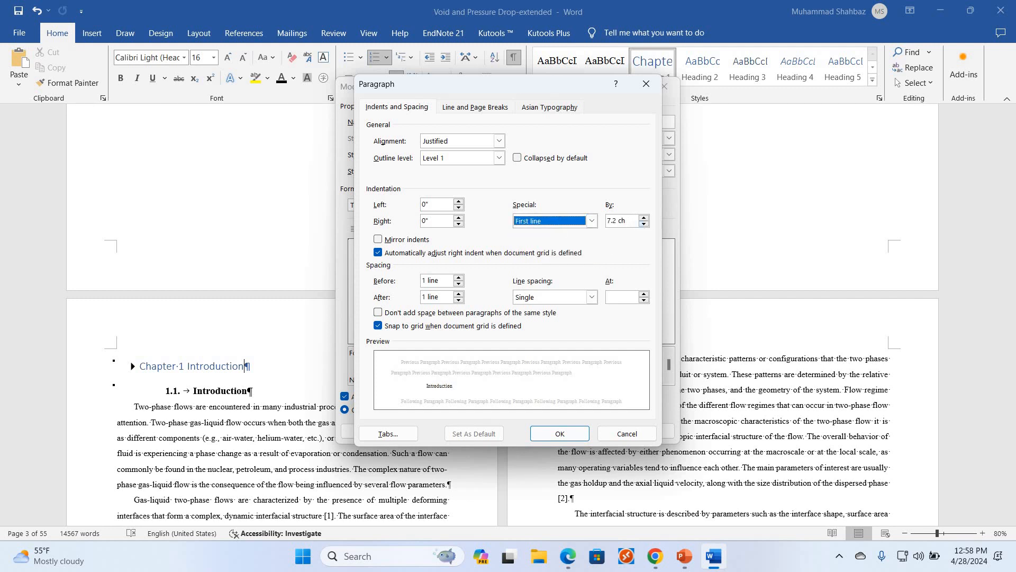
pyautogui.press('Tab')
pyautogui.write('0')
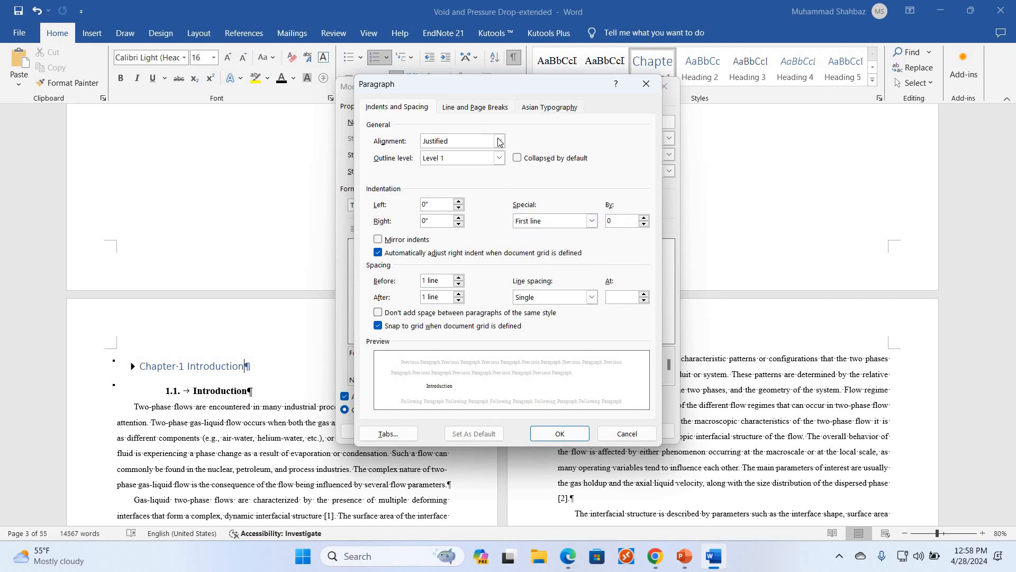
pyautogui.click(499, 141)
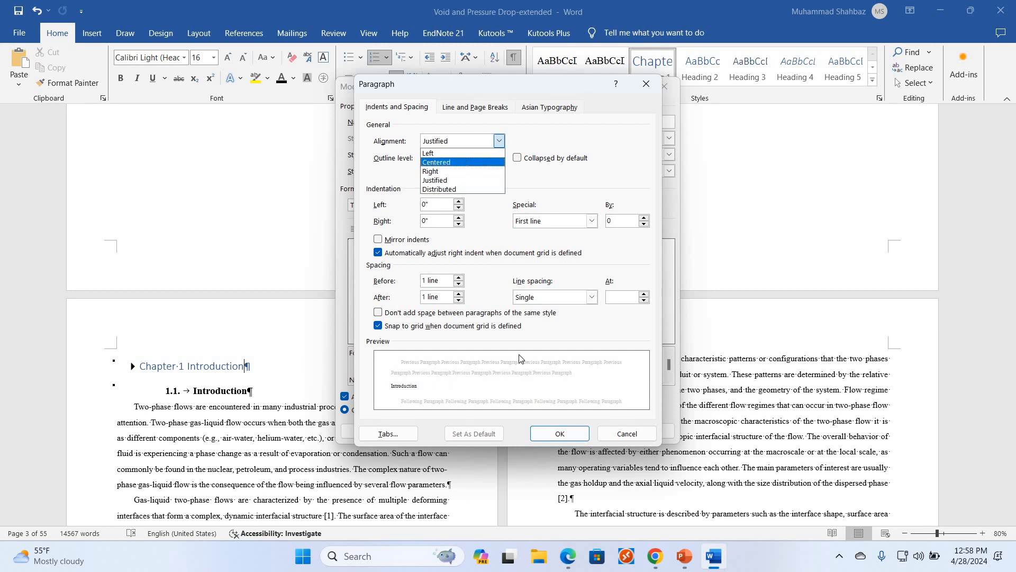
pyautogui.click(467, 162)
pyautogui.click(559, 434)
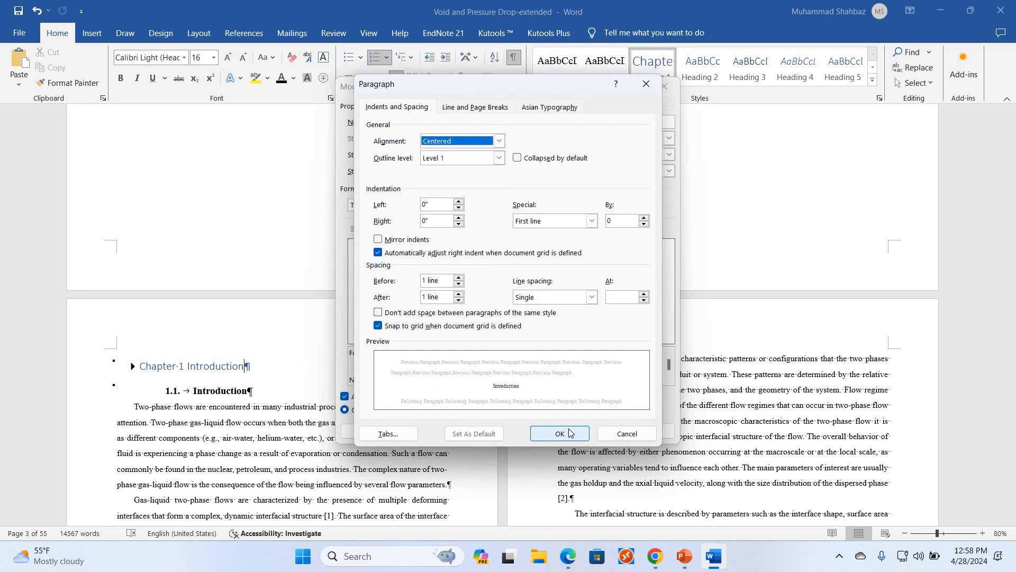
pyautogui.press('Return')
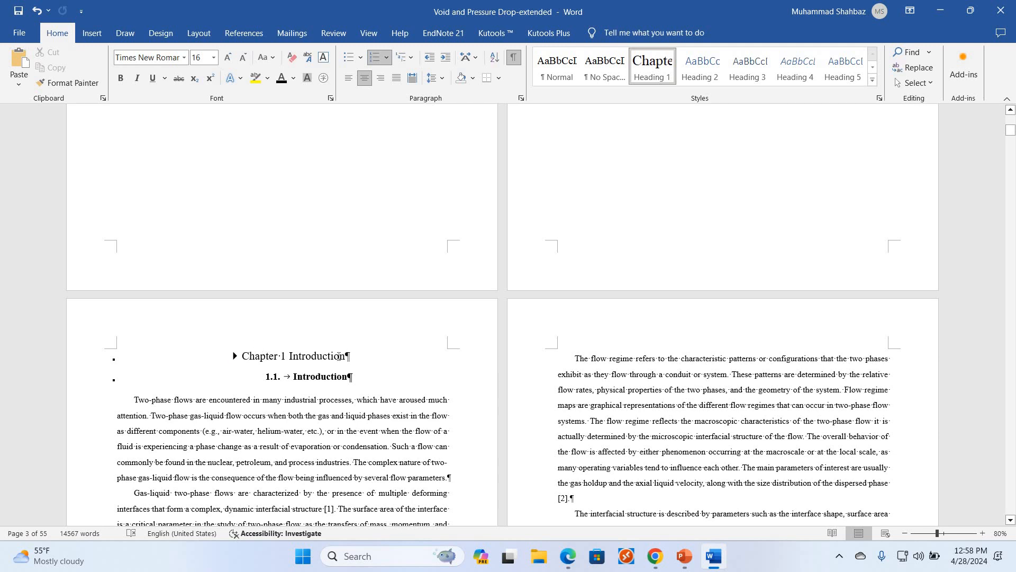
pyautogui.moveTo(244, 356); pyautogui.dragTo(339, 356)
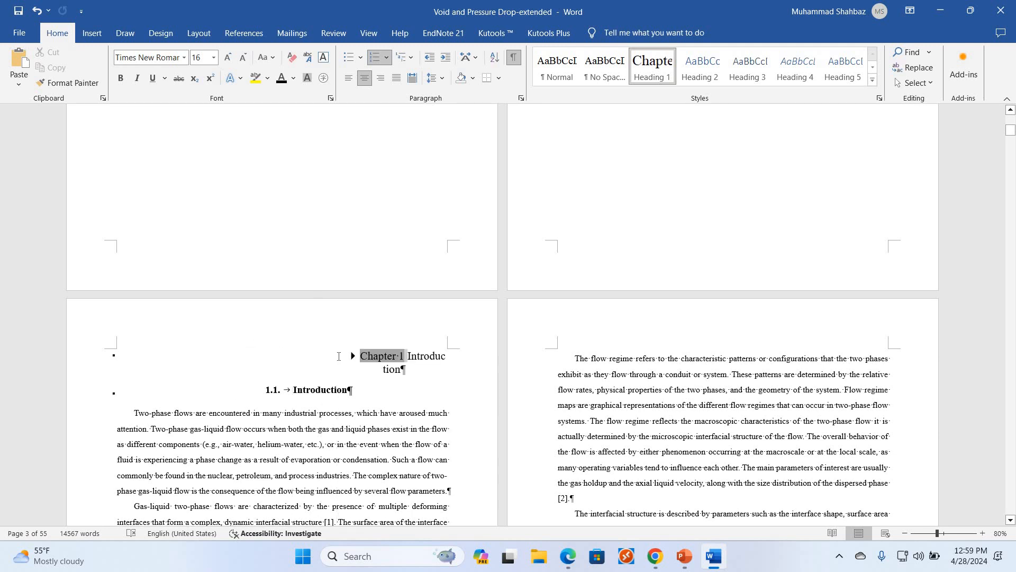
pyautogui.hotkey('ctrl', 'z')
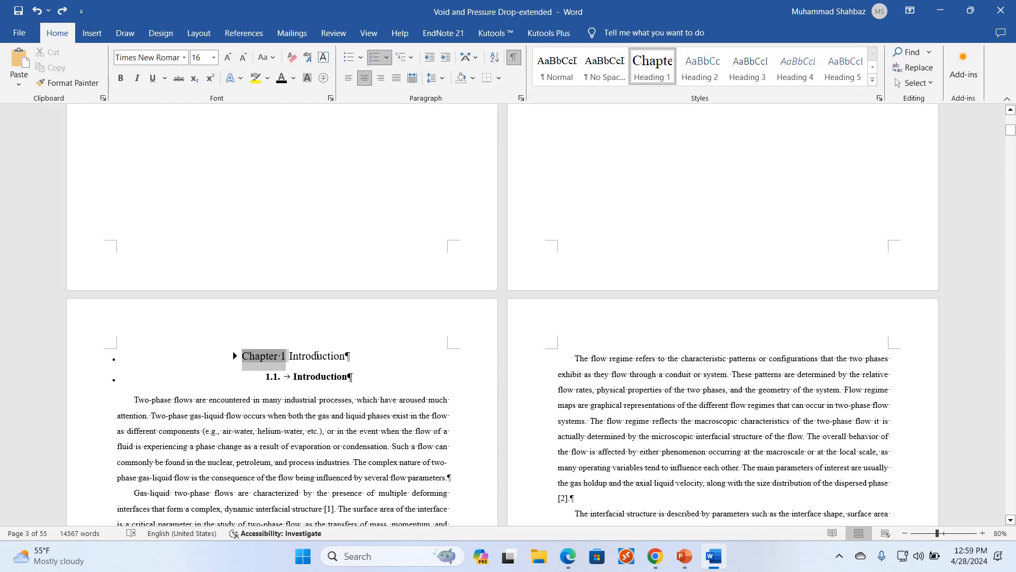
pyautogui.click(317, 355)
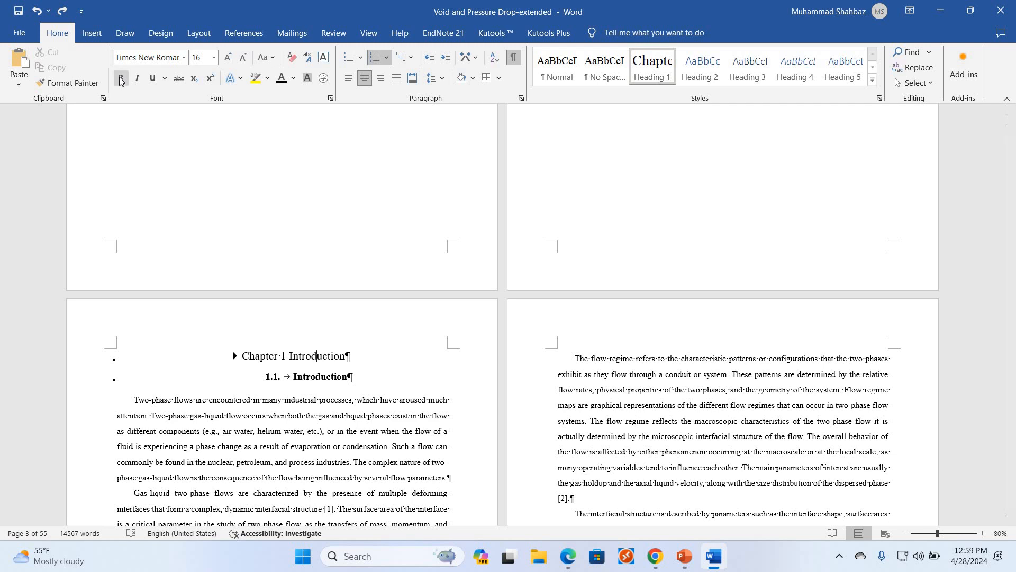
# Modify the Heading 1 style to make its text bold
pyautogui.rightClick(653, 68)
pyautogui.press('Down')
pyautogui.press('Return')
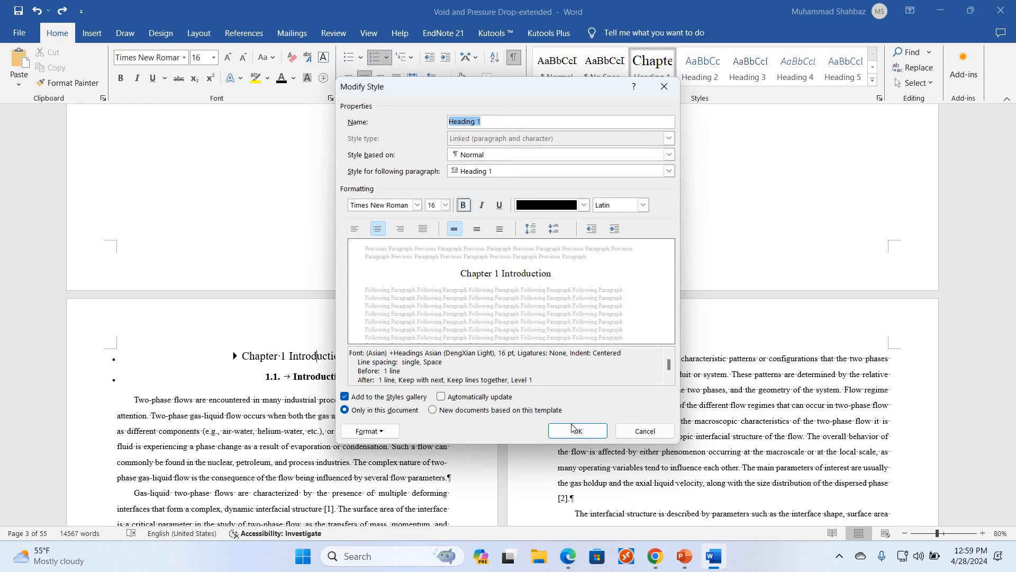
pyautogui.click(464, 205)
pyautogui.click(573, 433)
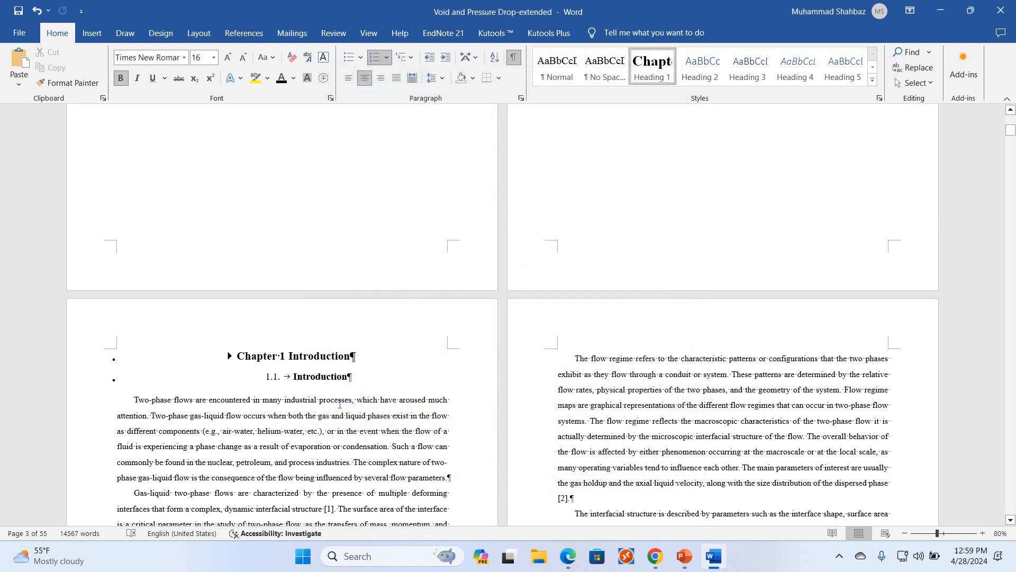
# Assign Ctrl+1 as the shortcut key for the Heading 1 style, stored in Normal, and apply the style change
pyautogui.rightClick(659, 66)
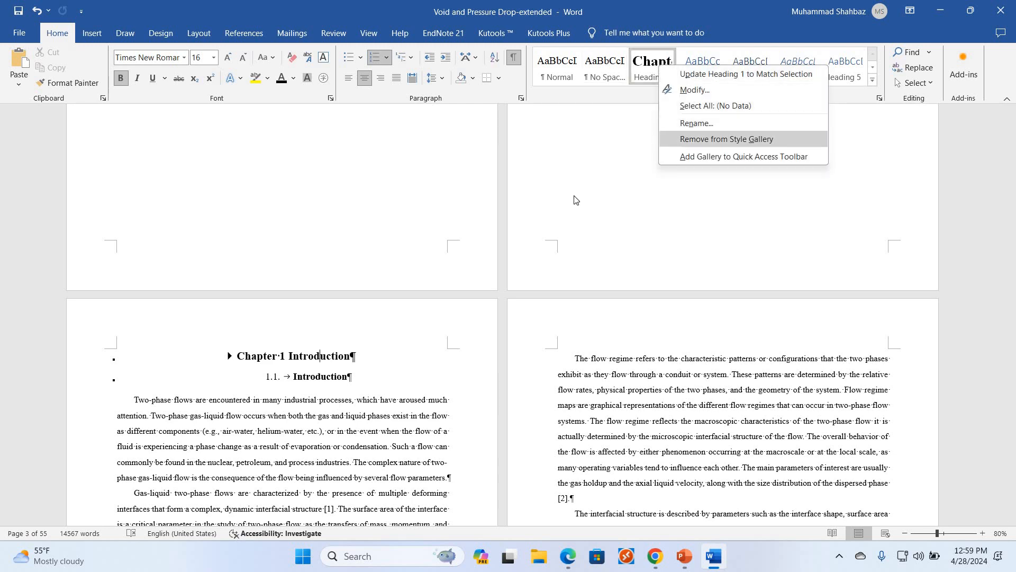
pyautogui.click(683, 88)
pyautogui.click(369, 431)
pyautogui.click(386, 401)
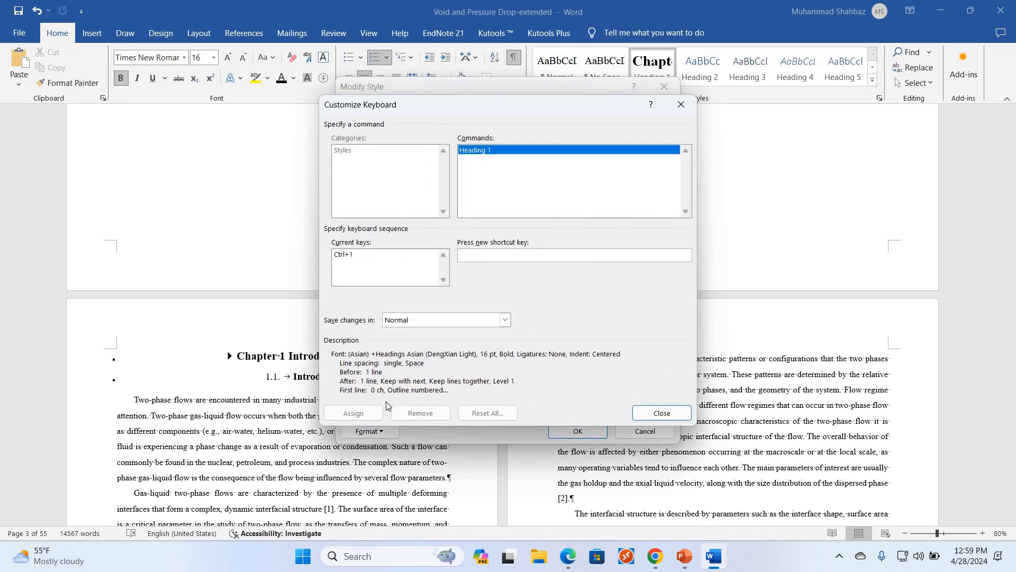
pyautogui.hotkey('ctrl', '1')
pyautogui.click(352, 414)
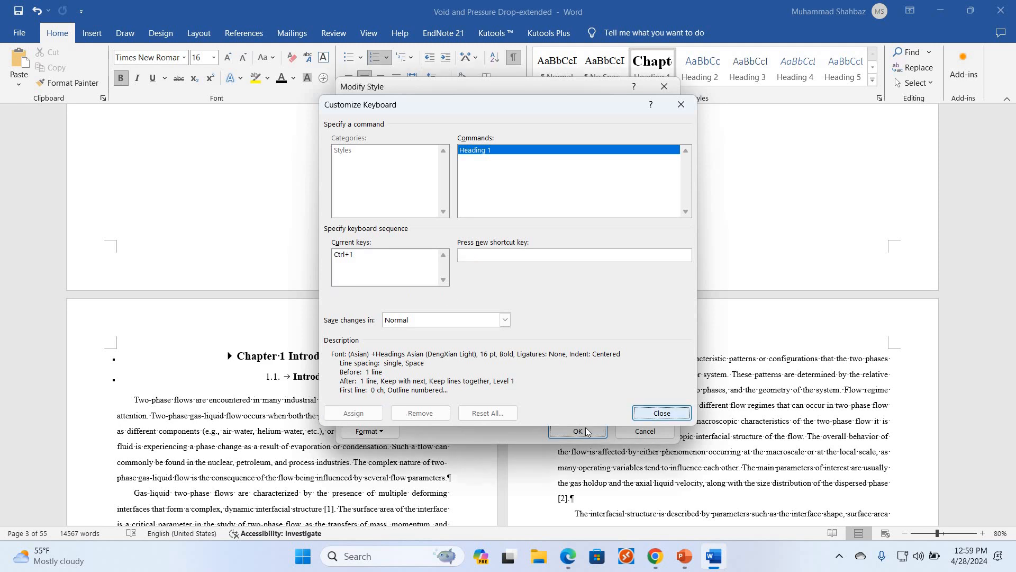
pyautogui.press('Return')
pyautogui.click(582, 431)
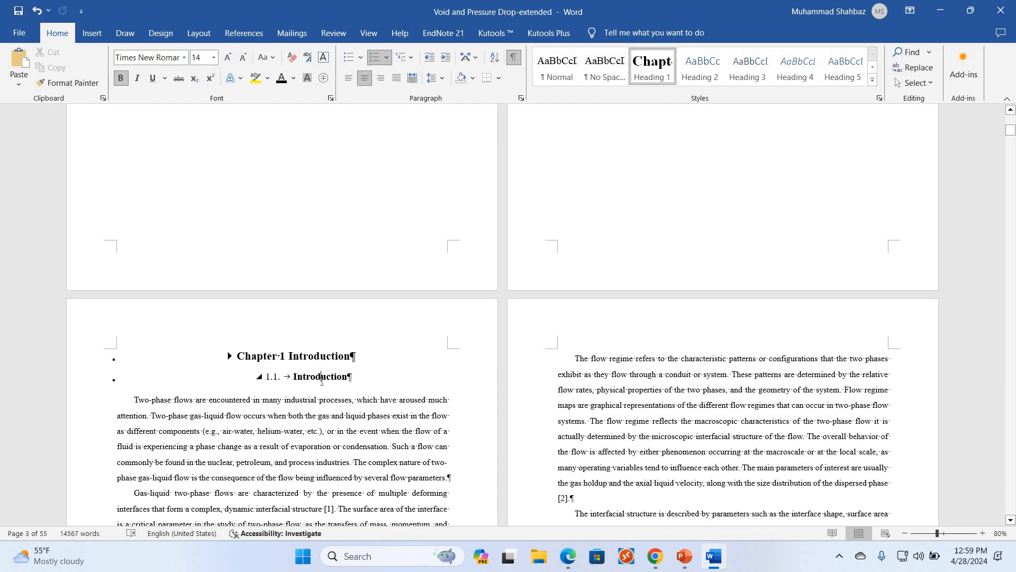
# Try the Heading 1 style on the Introduction subheading under Chapter 1 and reset that paragraph to Normal
pyautogui.hotkey('ctrl', '1')
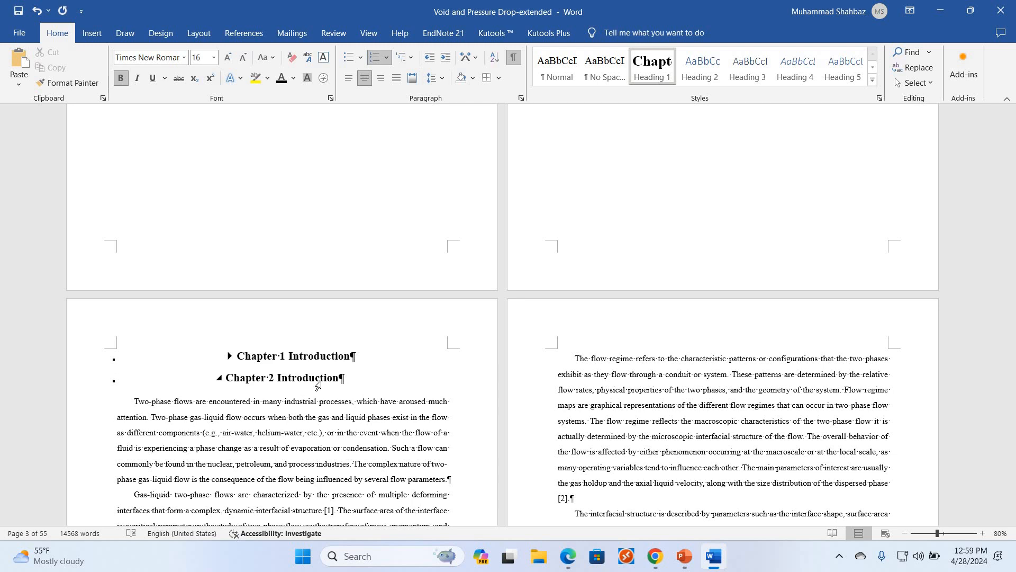
pyautogui.hotkey('ctrl', 'n')
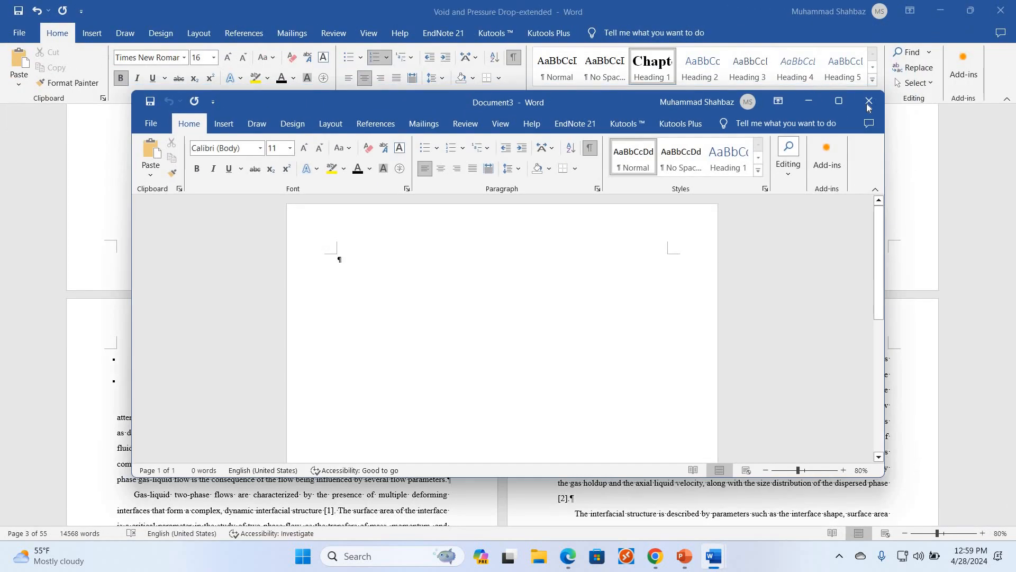
pyautogui.hotkey('ctrl', 'w')
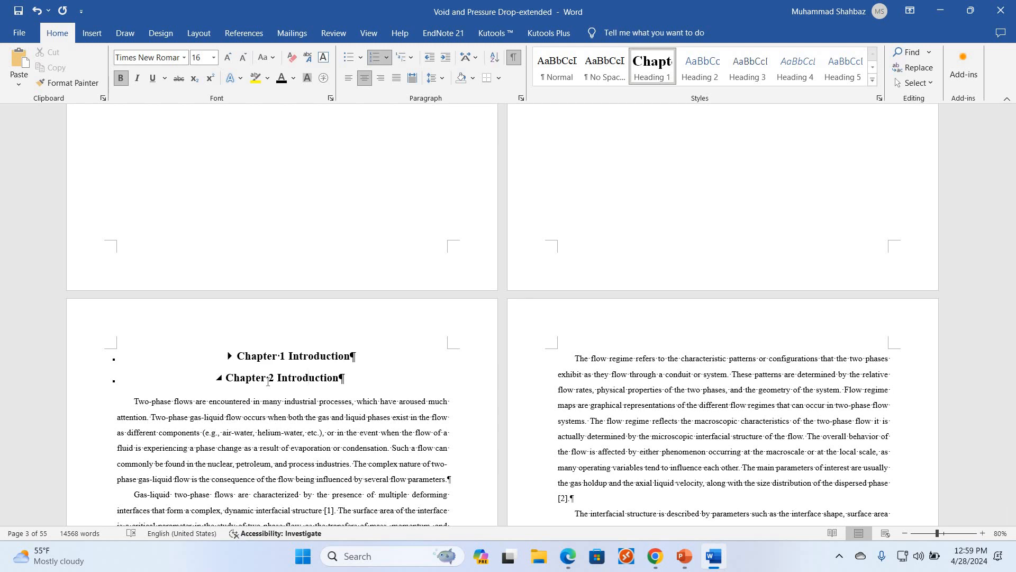
pyautogui.hotkey('ctrl', 'shift', 'n')
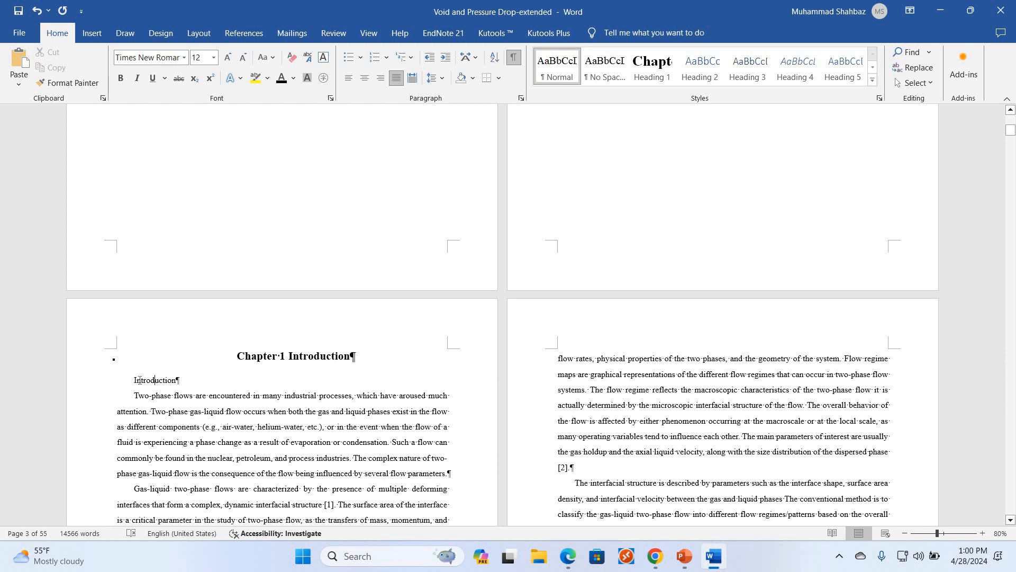
# Apply Heading 2 to the Introduction subheading and modify the style: following paragraph style Heading 2, bold Times New Roman, Automatic font color
pyautogui.click(690, 80)
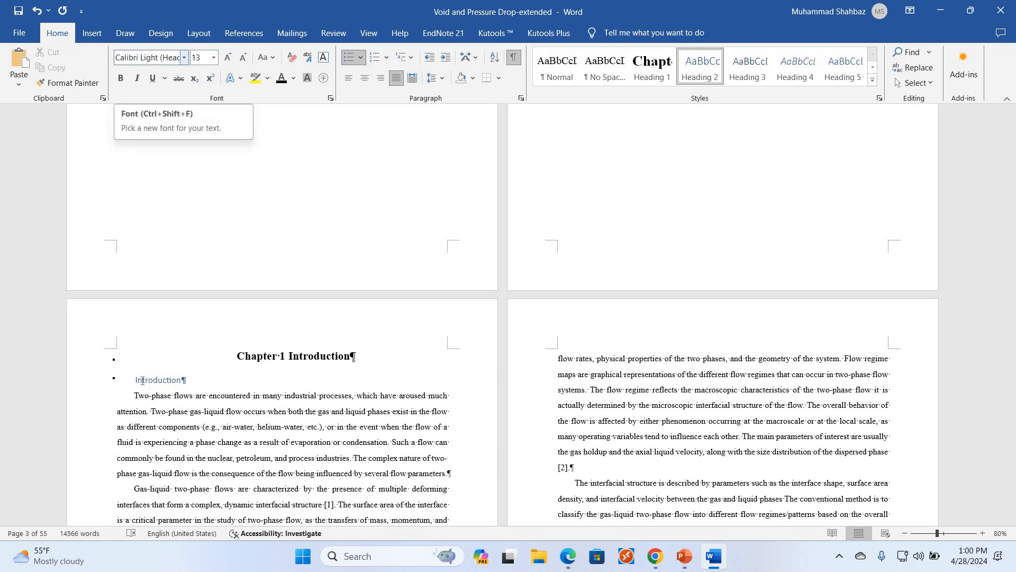
pyautogui.rightClick(700, 69)
pyautogui.click(720, 101)
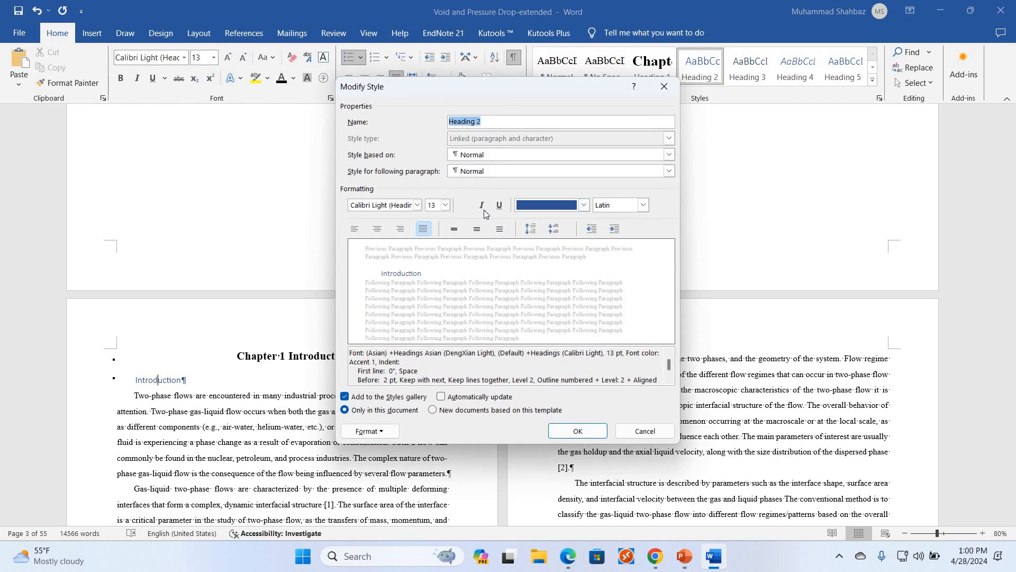
pyautogui.click(669, 170)
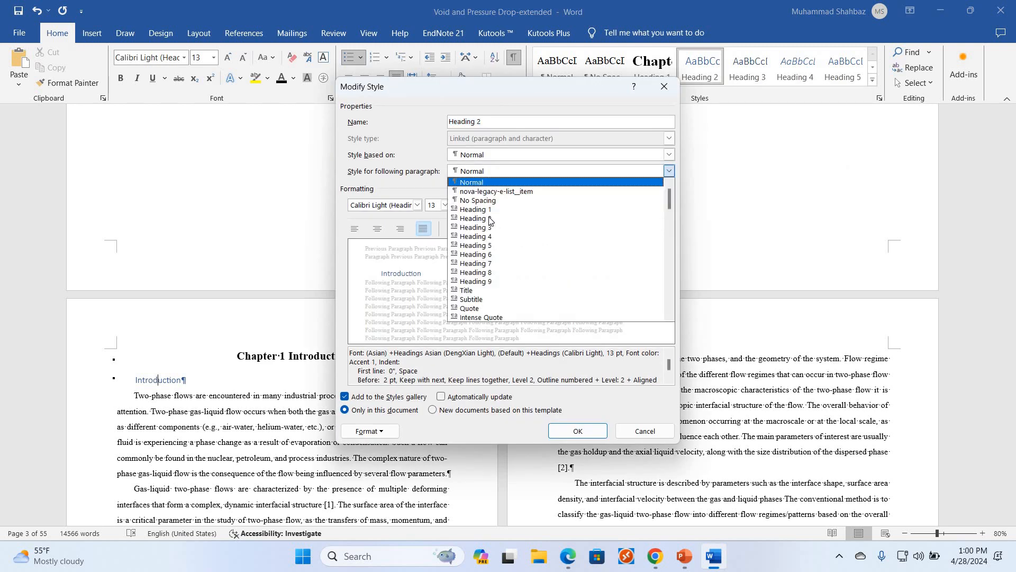
pyautogui.click(462, 215)
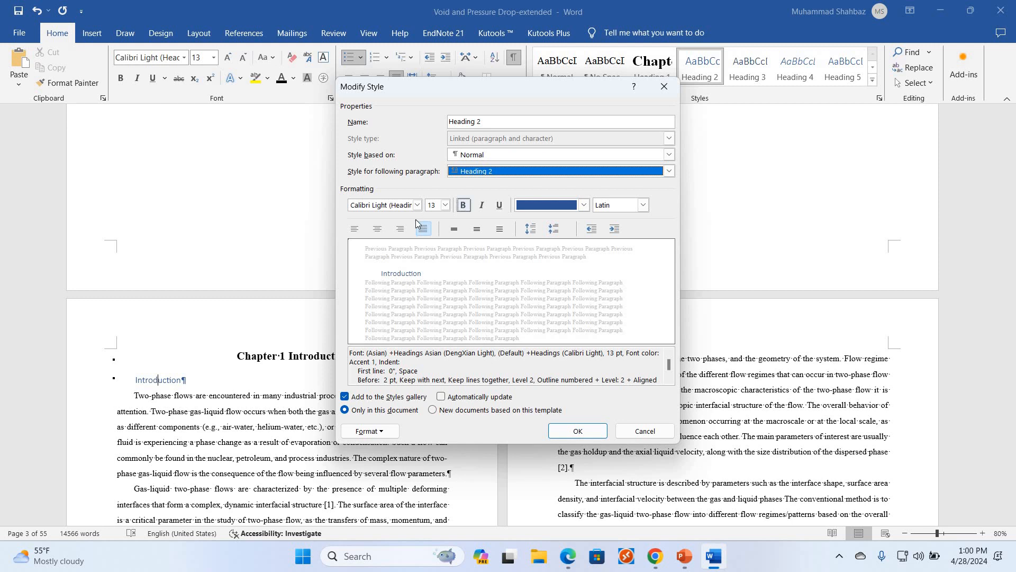
pyautogui.click(462, 205)
pyautogui.click(418, 205)
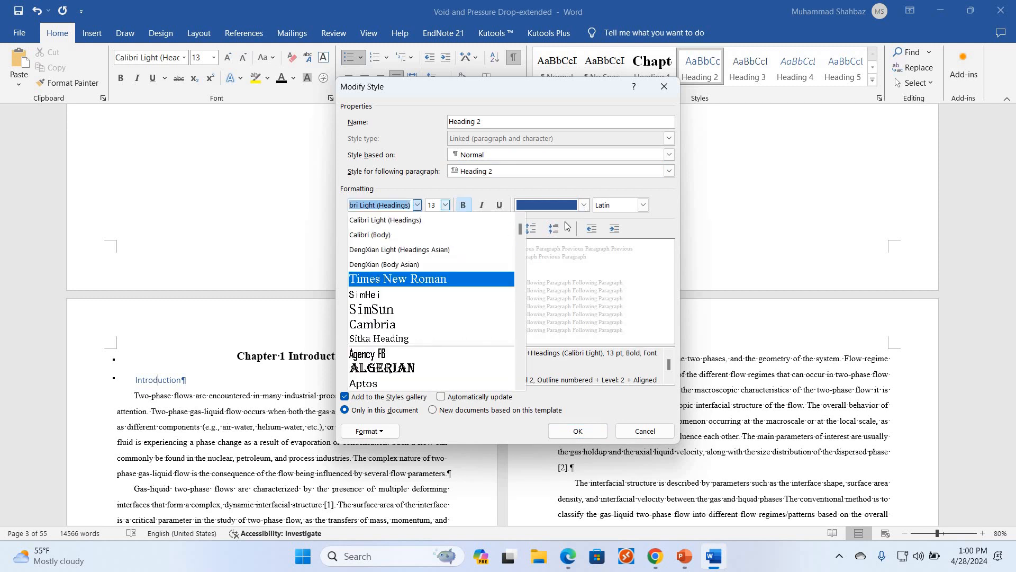
pyautogui.click(382, 278)
pyautogui.click(584, 205)
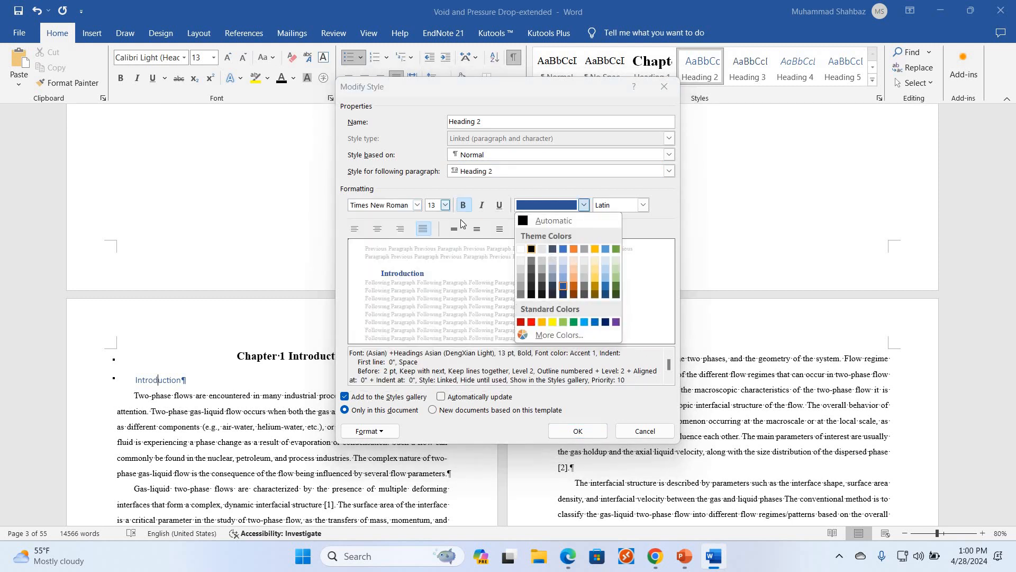
pyautogui.click(545, 216)
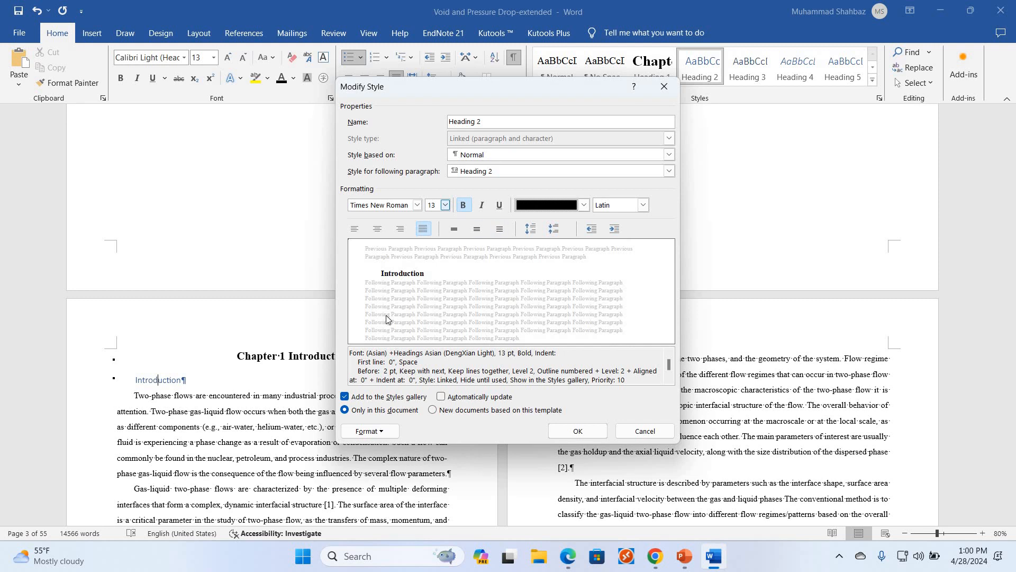
# Set the Heading 2 style's paragraph spacing before to 0 pt and apply the style changes
pyautogui.click(369, 431)
pyautogui.click(393, 309)
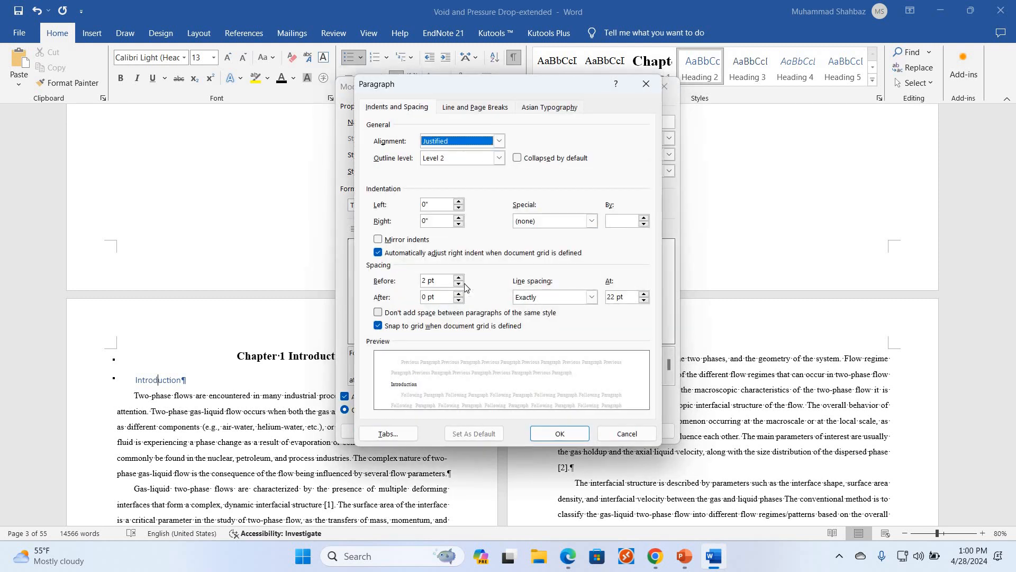
pyautogui.click(459, 285)
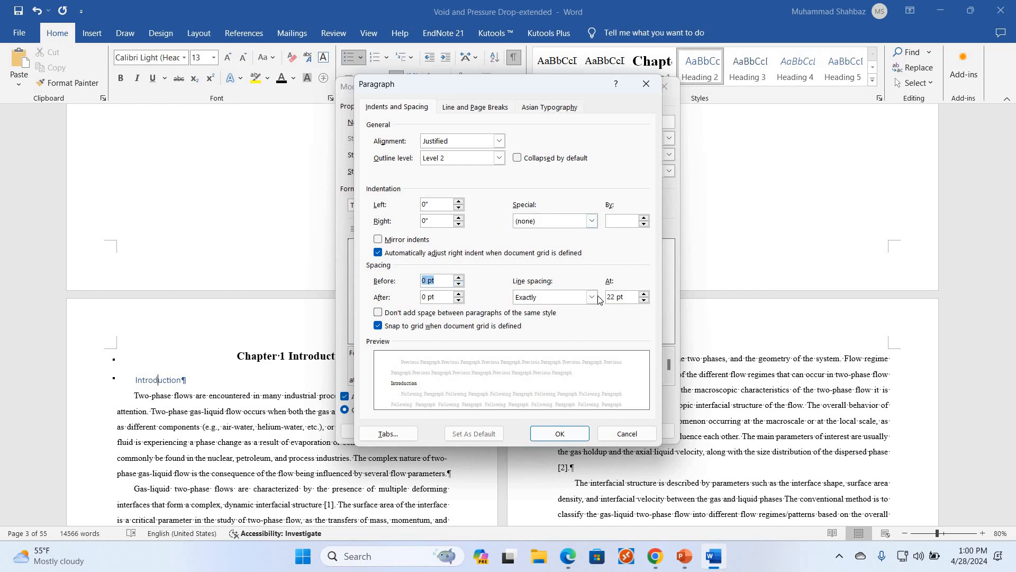
pyautogui.click(558, 433)
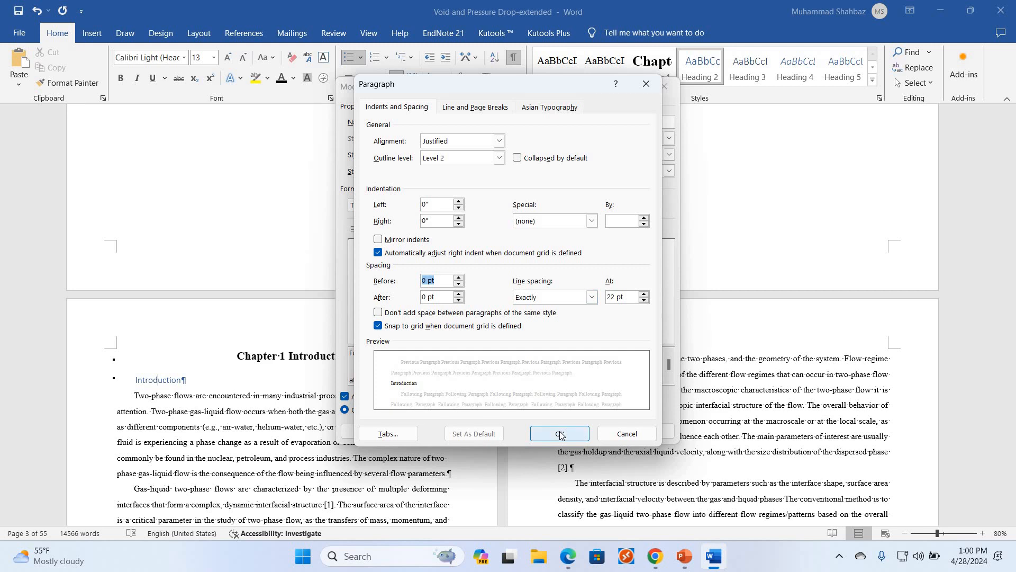
pyautogui.press('Return')
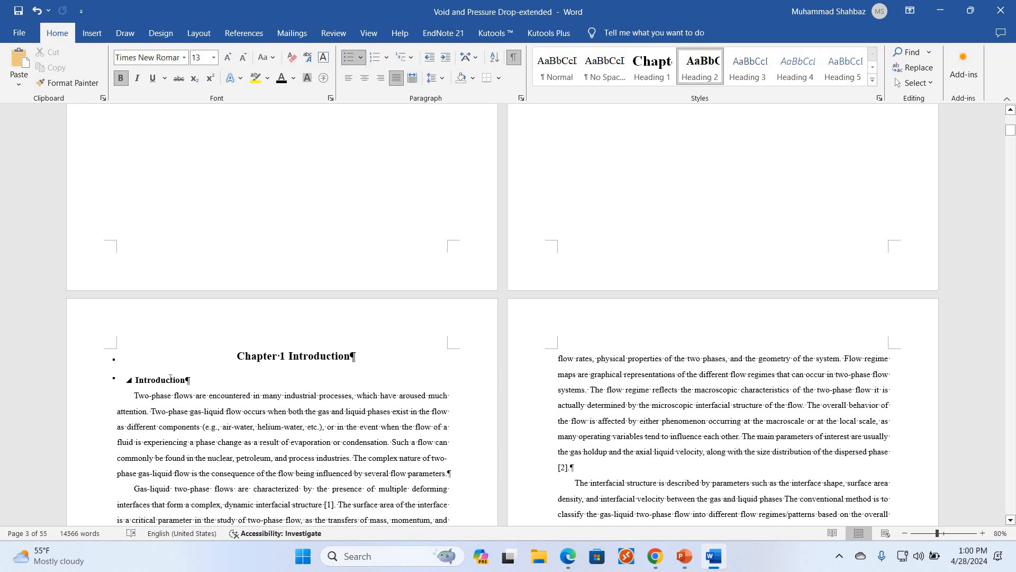
# Test the Normal and Heading 1 styles on the Introduction subheading, finishing with Heading 2 applied to it
pyautogui.hotkey('ctrl', 'shift', 'n')
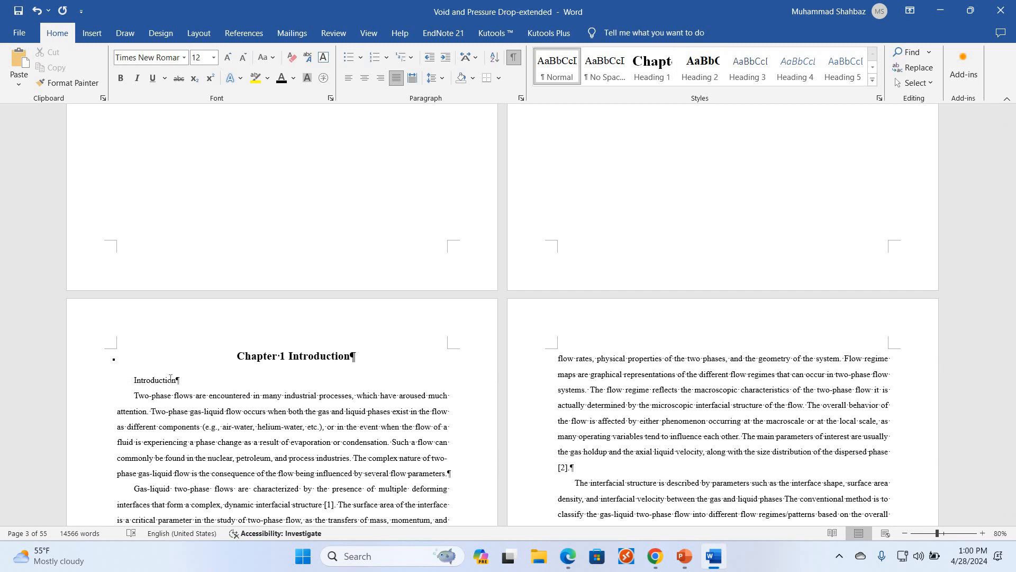
pyautogui.hotkey('ctrl', 'alt', '1')
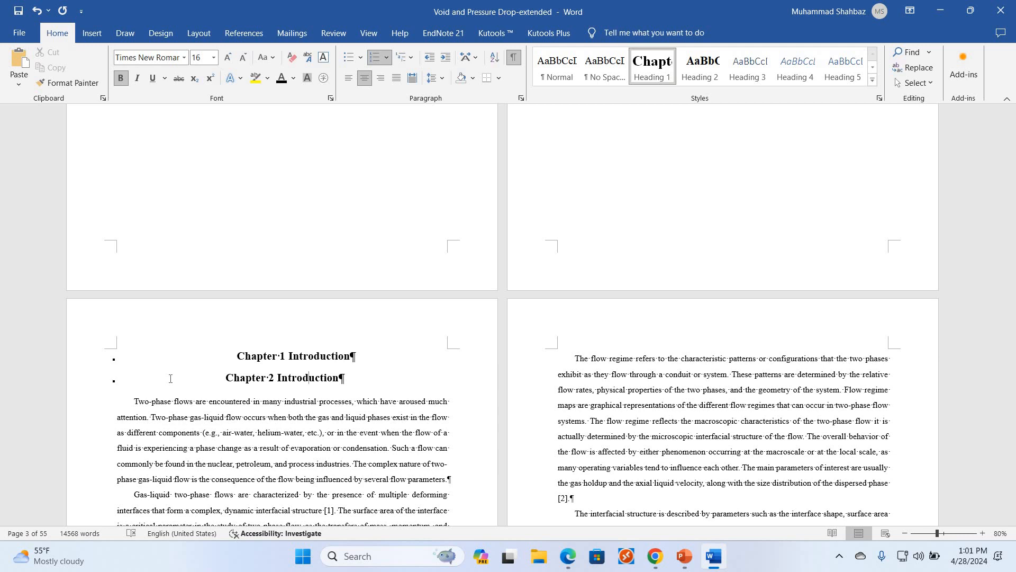
pyautogui.hotkey('ctrl', 'alt', '2')
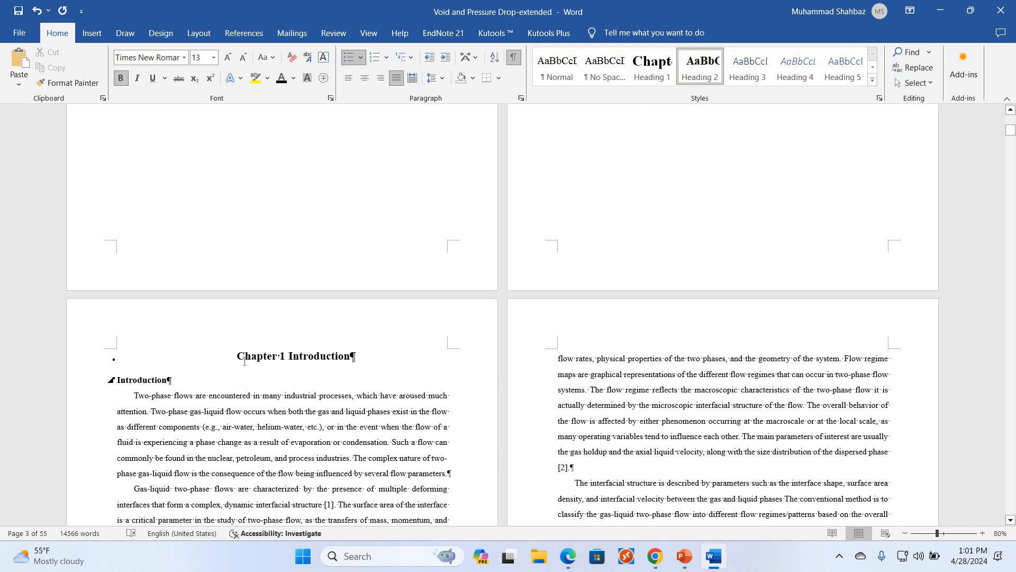
pyautogui.click(306, 360)
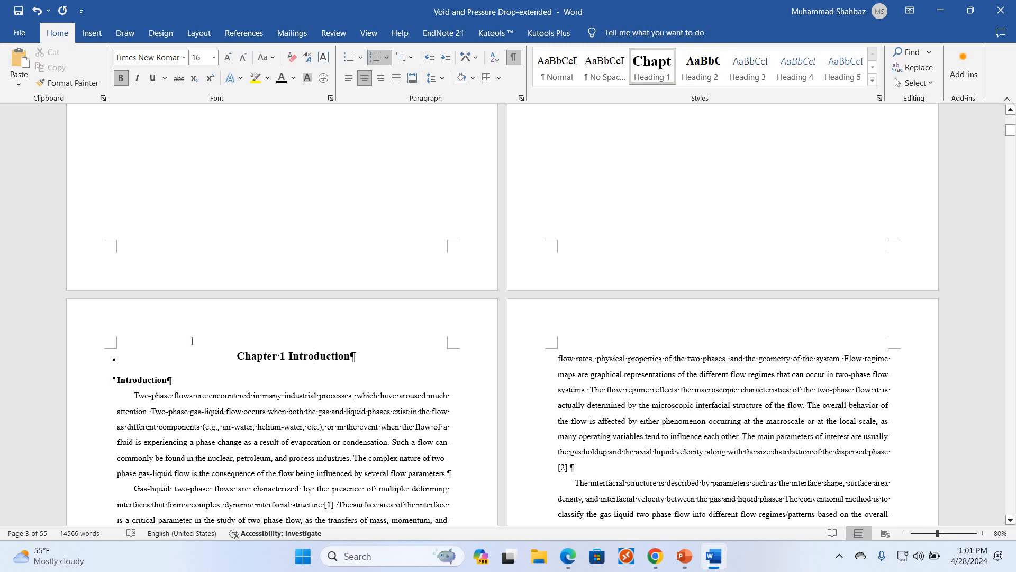
pyautogui.click(142, 384)
# Remove the numbering and centering from the Motivation heading and give it the Heading 3 style
pyautogui.scroll(-5, 742, 371)
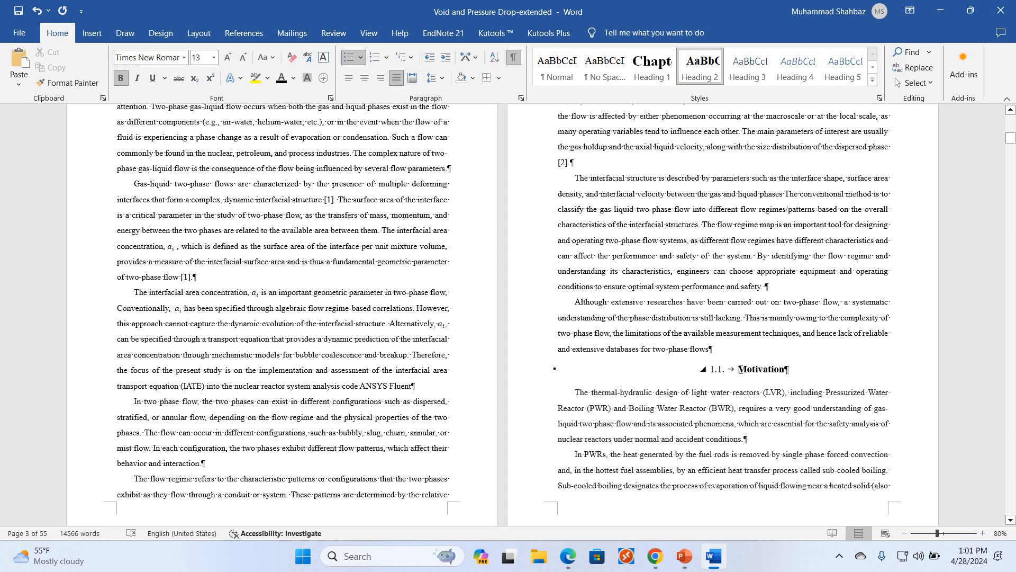
pyautogui.click(740, 369)
pyautogui.press('BackSpace')
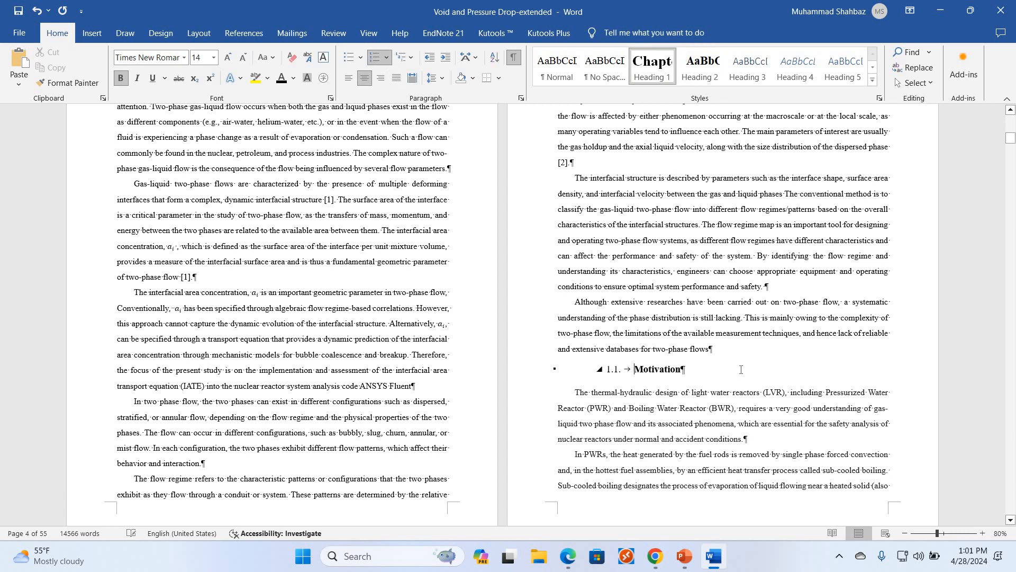
pyautogui.hotkey('ctrl', 'j')
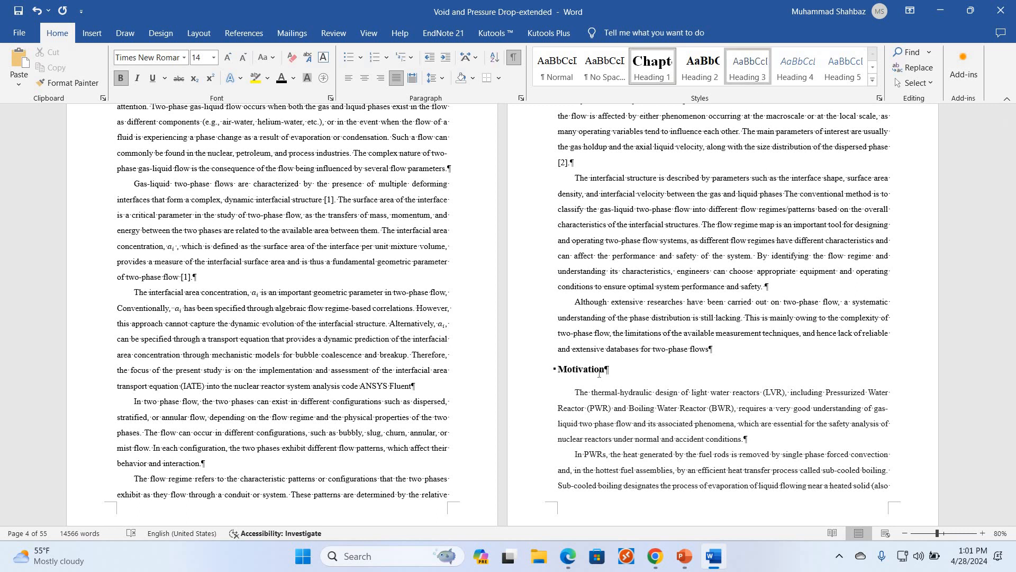
pyautogui.hotkey('ctrl', 'alt', '3')
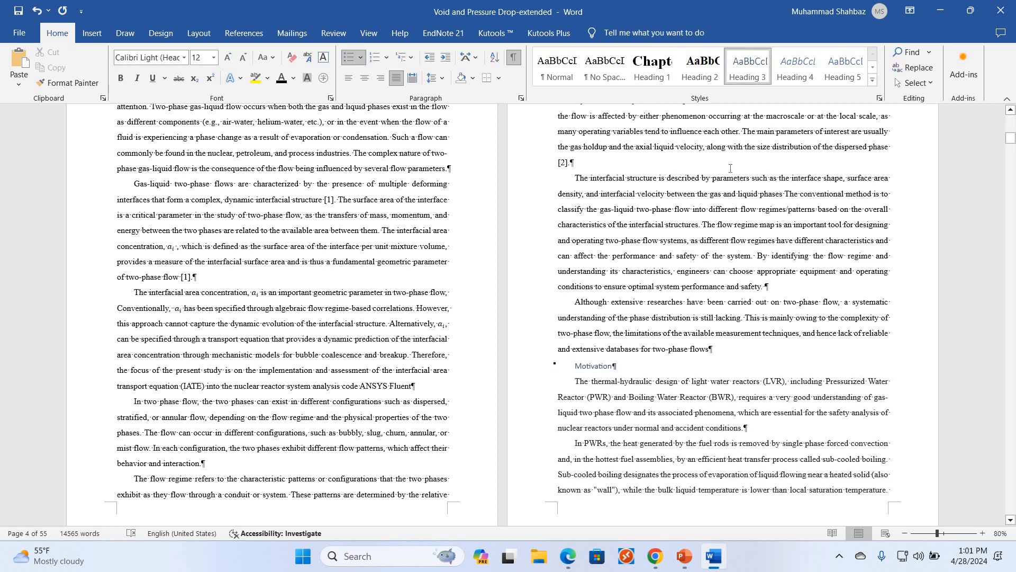
# Modify the Heading 3 style: following paragraph style Heading 3, bold Times New Roman text, Automatic font color
pyautogui.rightClick(763, 77)
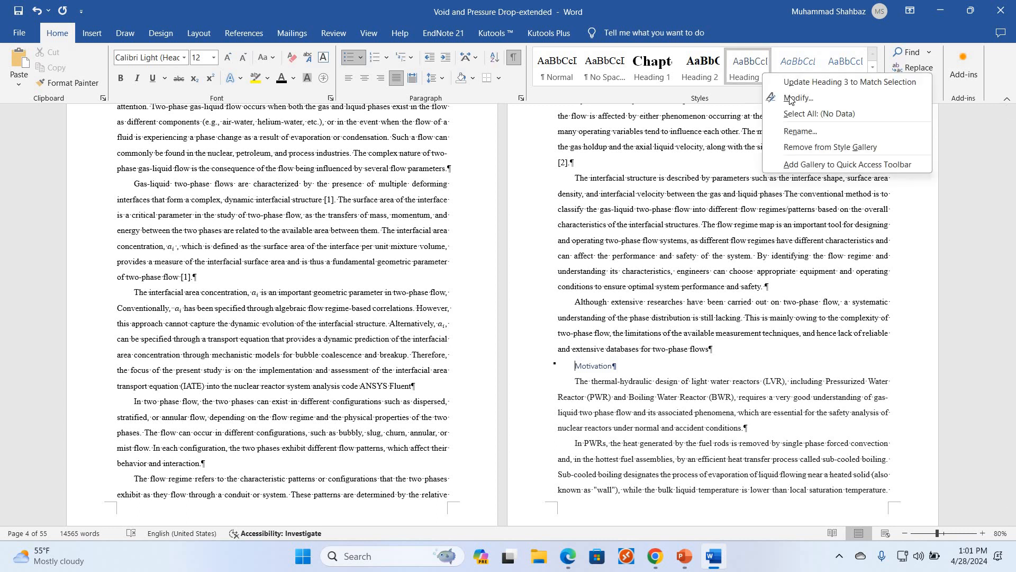
pyautogui.click(791, 99)
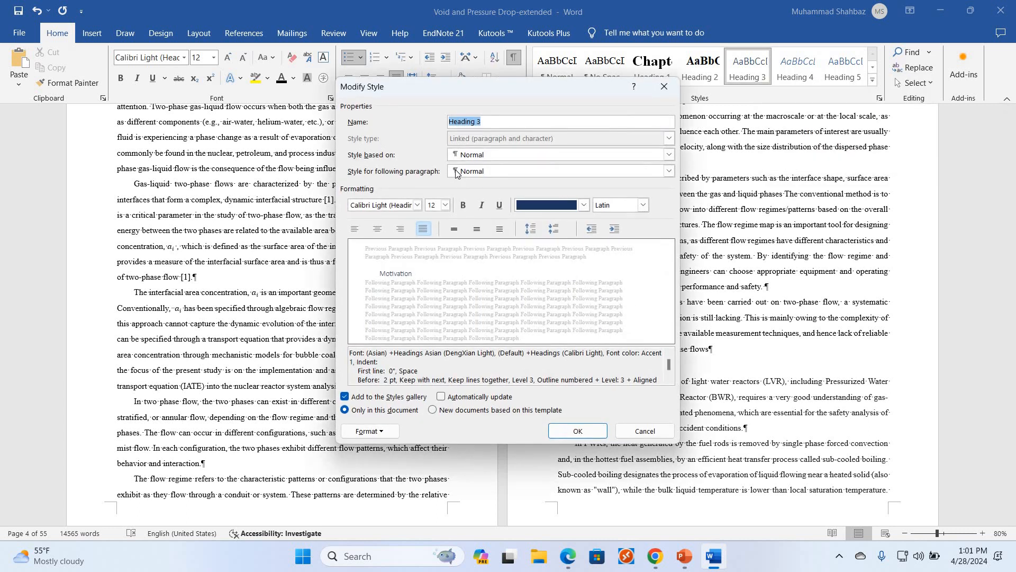
pyautogui.click(456, 171)
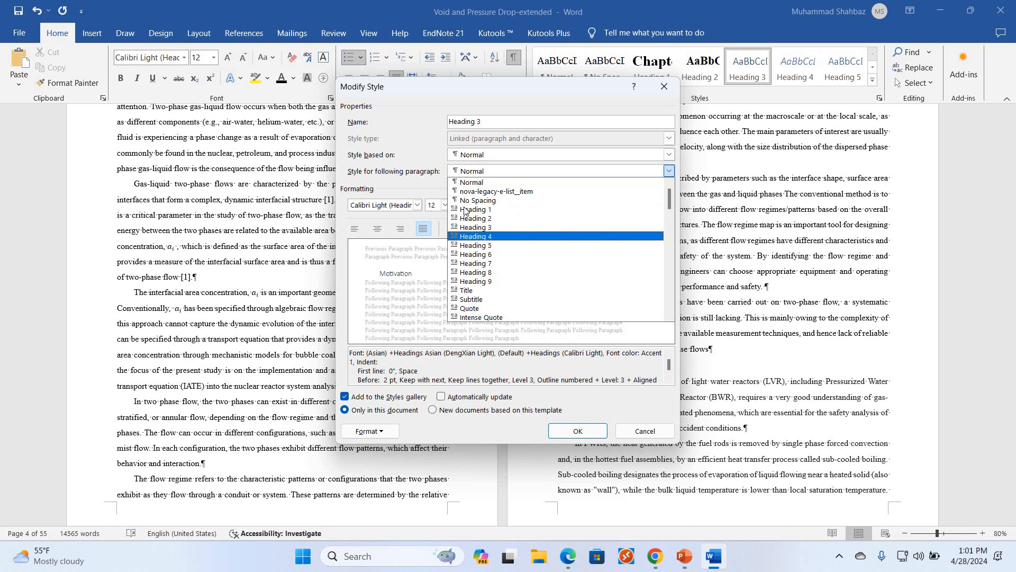
pyautogui.click(468, 227)
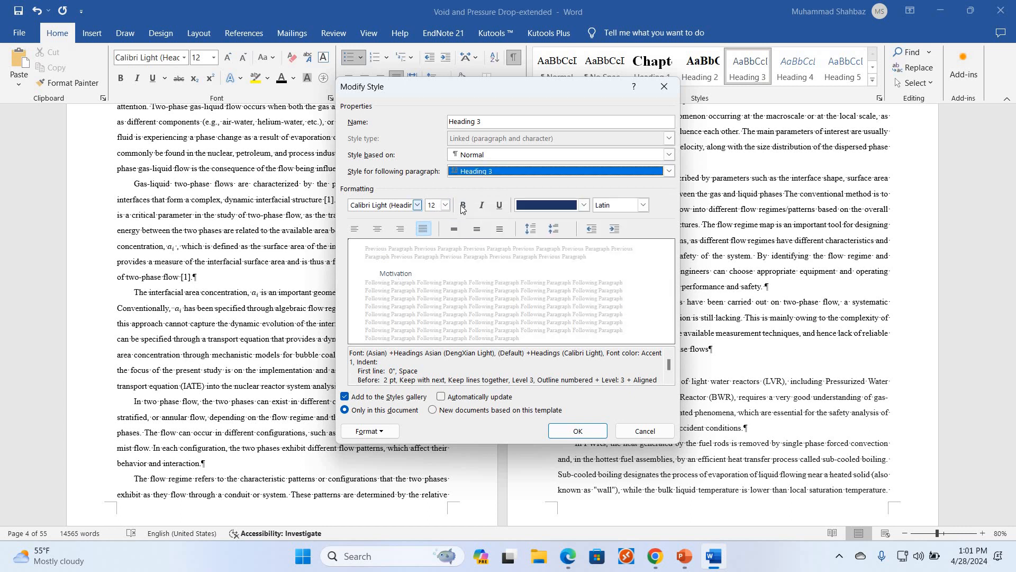
pyautogui.click(417, 205)
pyautogui.click(402, 233)
pyautogui.click(463, 205)
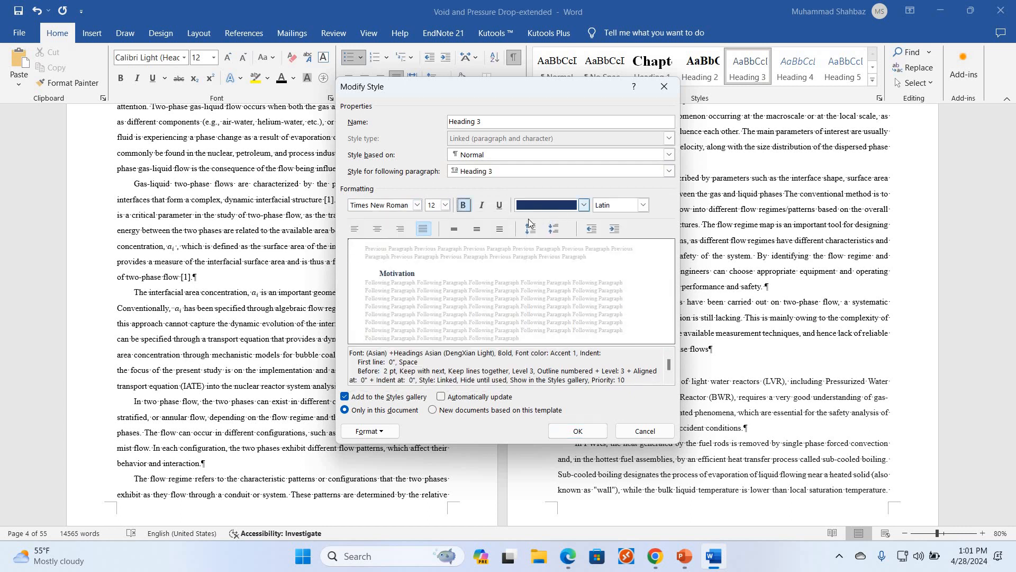
pyautogui.click(583, 205)
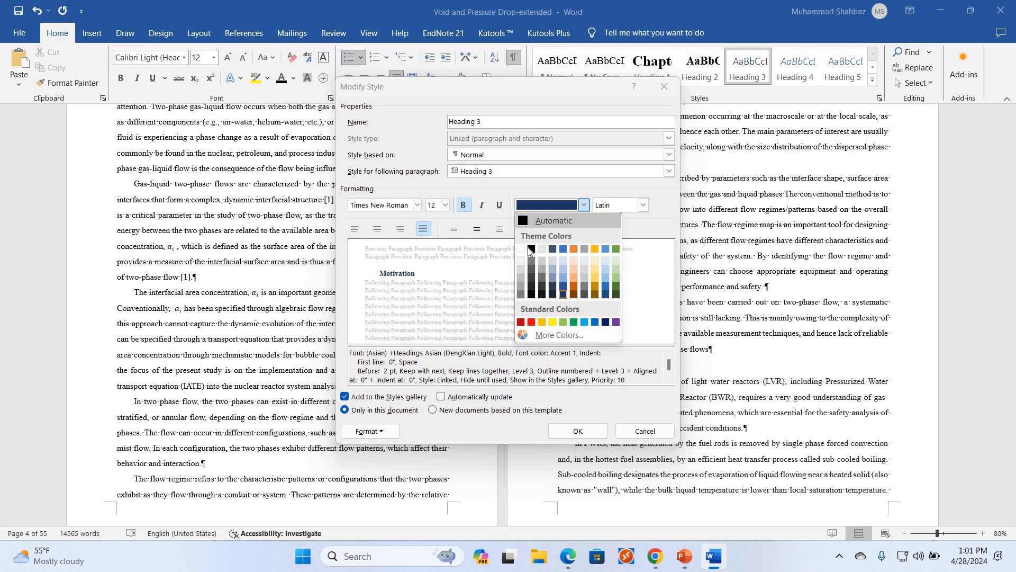
# Set the Heading 3 style's paragraph spacing before to 0 pt
pyautogui.click(376, 432)
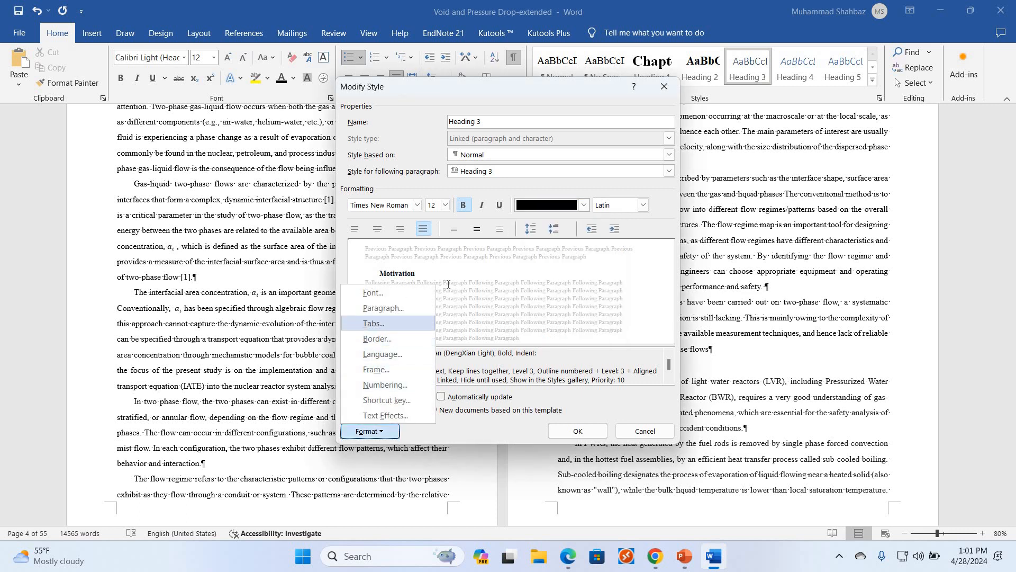
pyautogui.click(383, 309)
pyautogui.hotkey('alt', 'b')
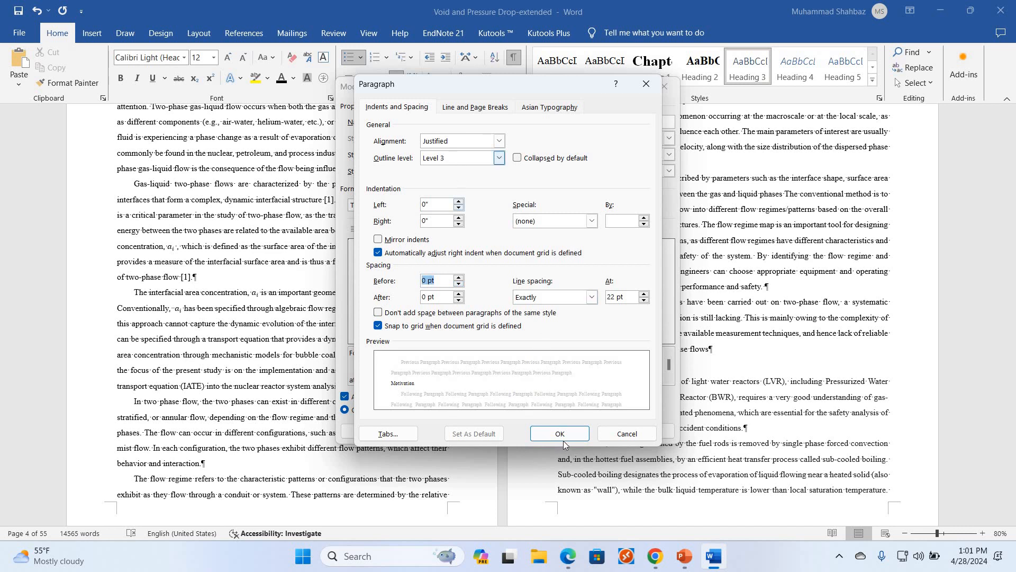
pyautogui.press('Return')
# Assign Ctrl+3 as the keyboard shortcut of the Heading 3 style and apply the style changes
pyautogui.click(369, 430)
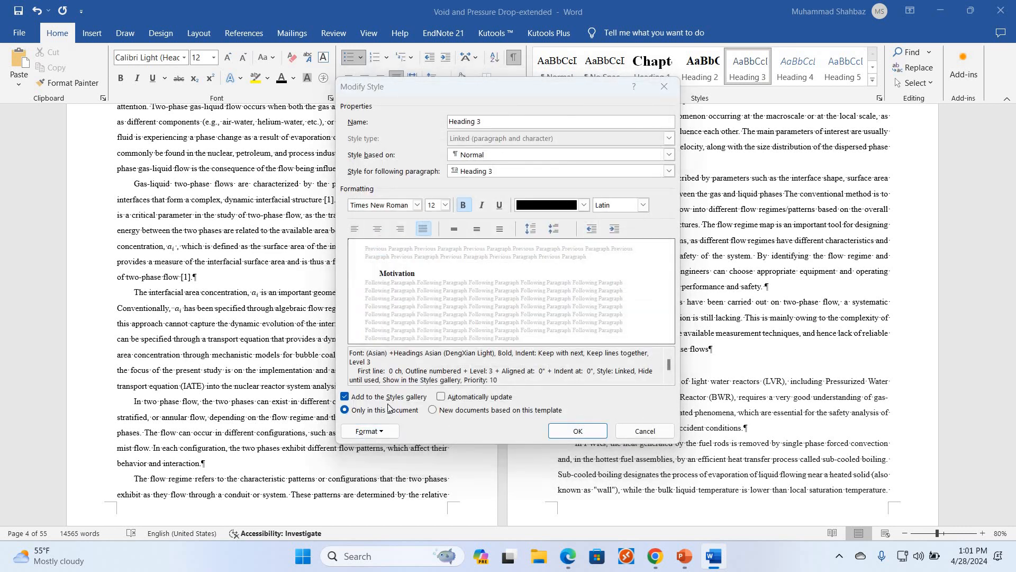
pyautogui.click(387, 401)
pyautogui.hotkey('ctrl', '3')
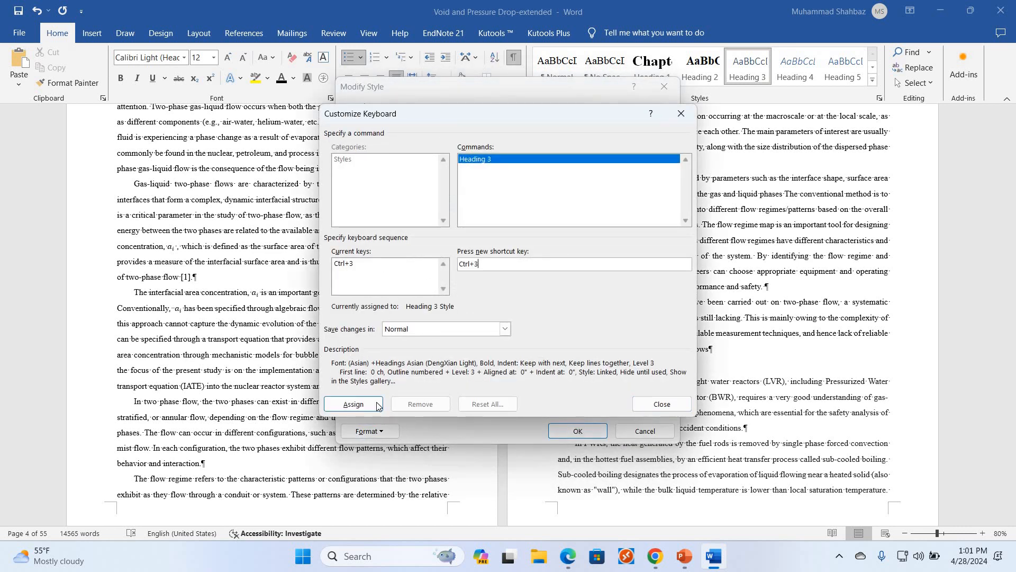
pyautogui.click(668, 407)
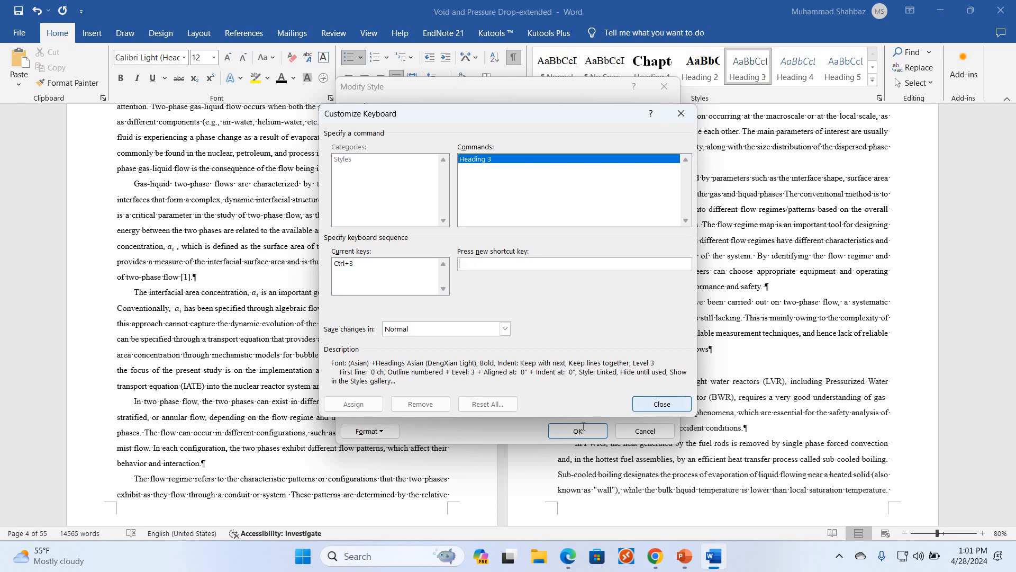
pyautogui.press('Return')
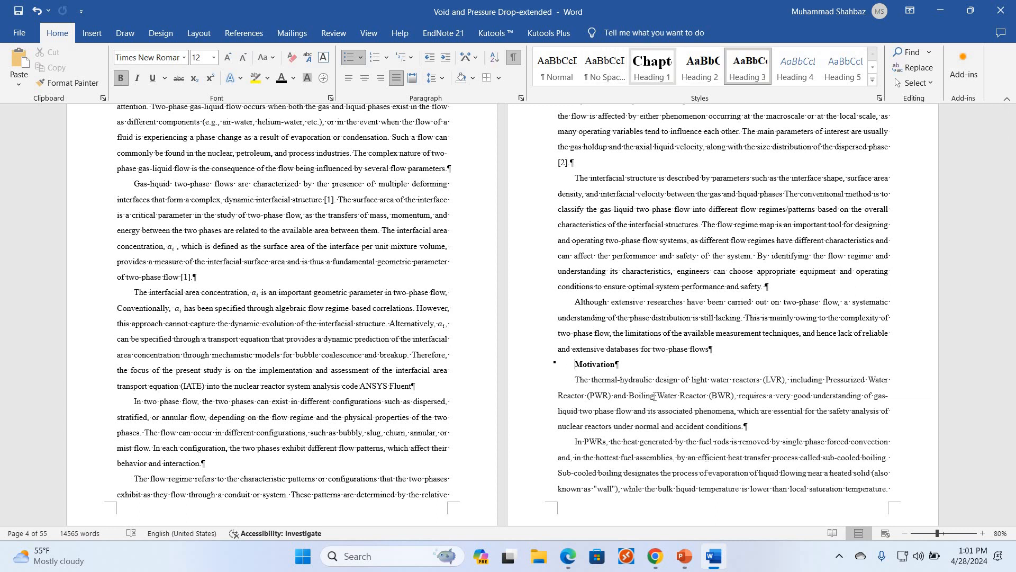
# Reapply Heading 3 to the Motivation heading and give Chapter 2's Literature review heading the Heading 2 style
pyautogui.hotkey('ctrl', 'alt', '2')
pyautogui.hotkey('ctrl', 'alt', '3')
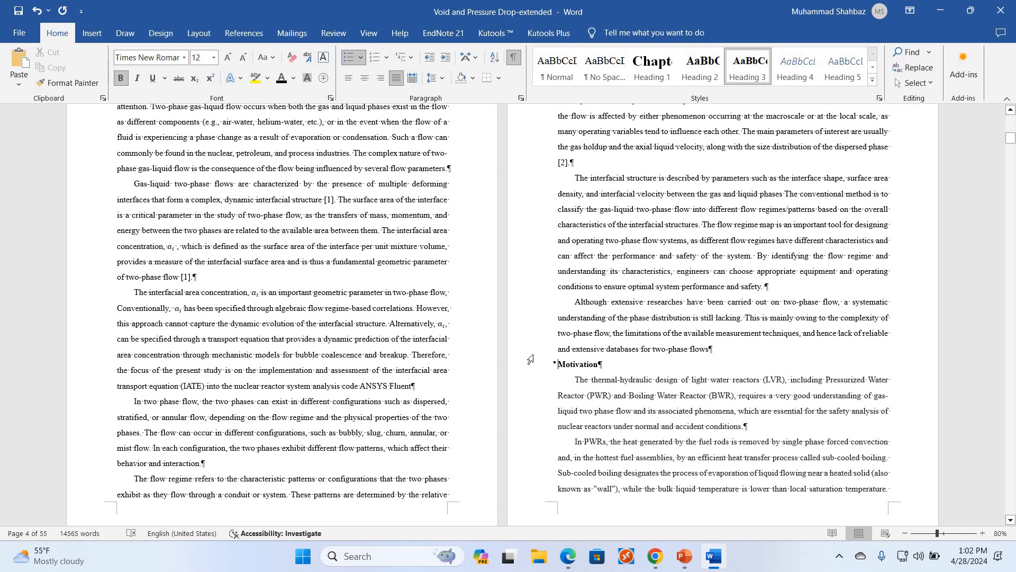
pyautogui.scroll(-15, 530, 360)
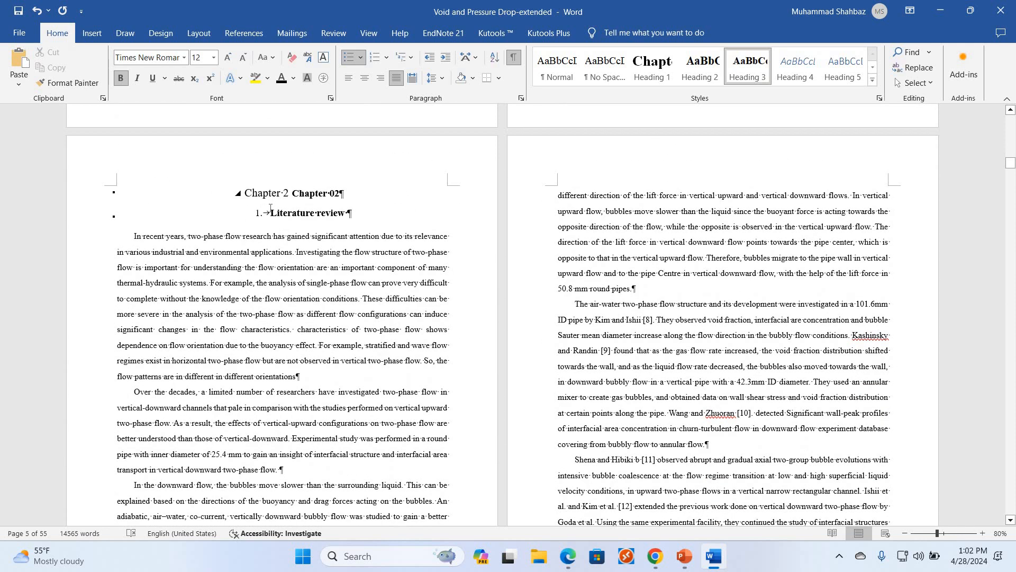
pyautogui.click(270, 208)
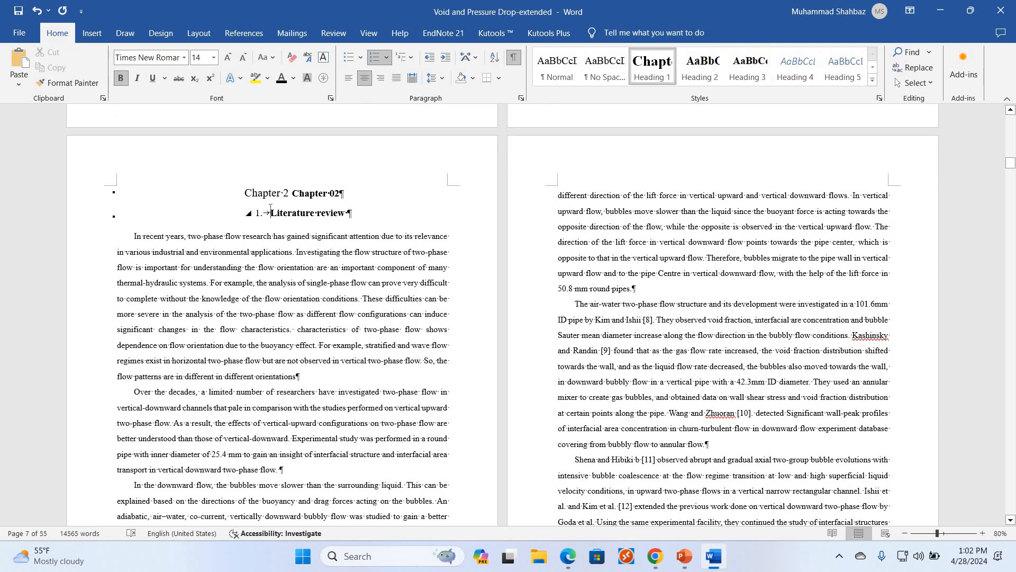
pyautogui.hotkey('ctrl', 'alt', '2')
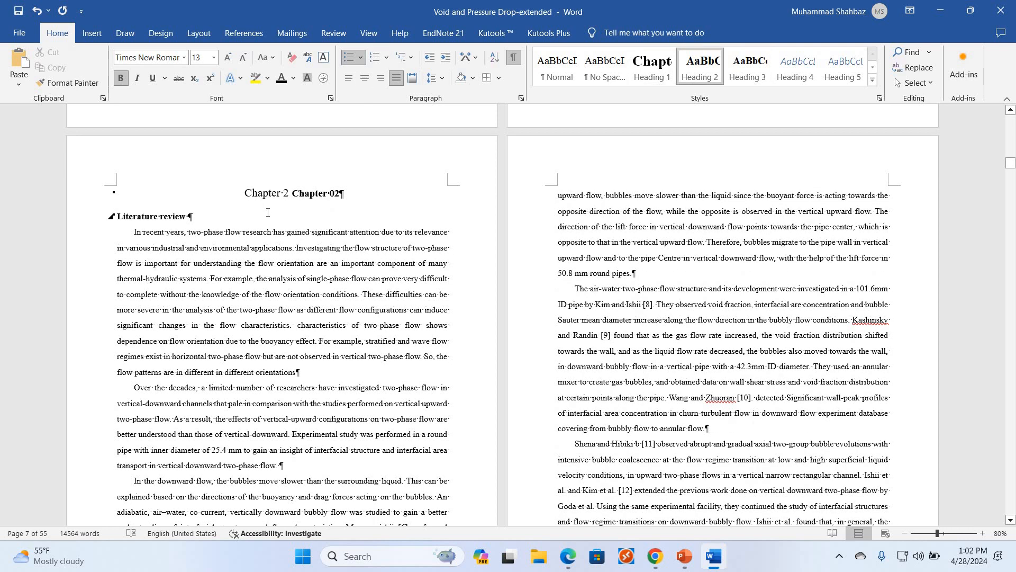
# Apply Heading 3 to the Flow Pattern and Flow Regime map heading and Heading 4 to the Background heading below it
pyautogui.scroll(-10, 268, 212)
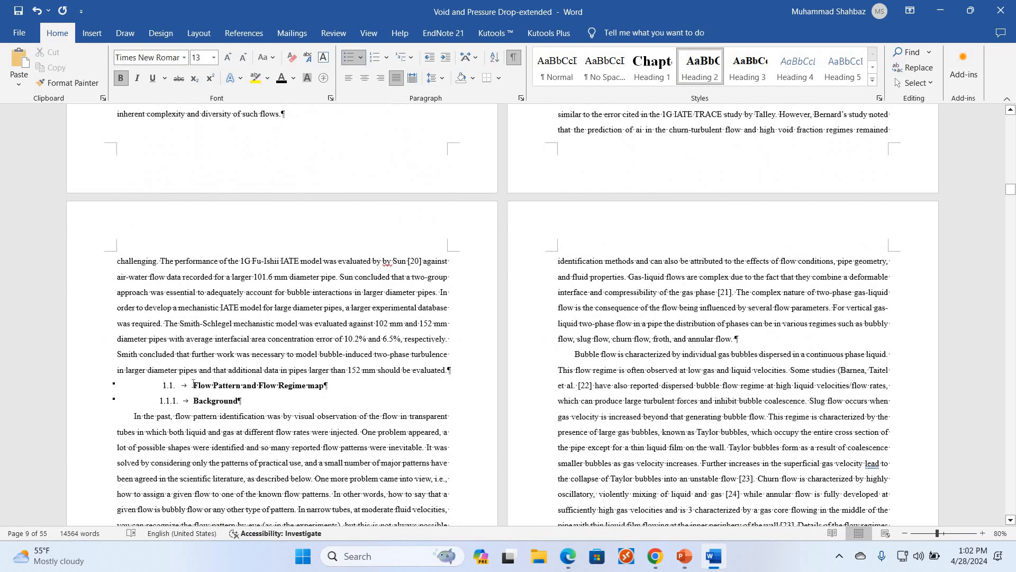
pyautogui.click(193, 385)
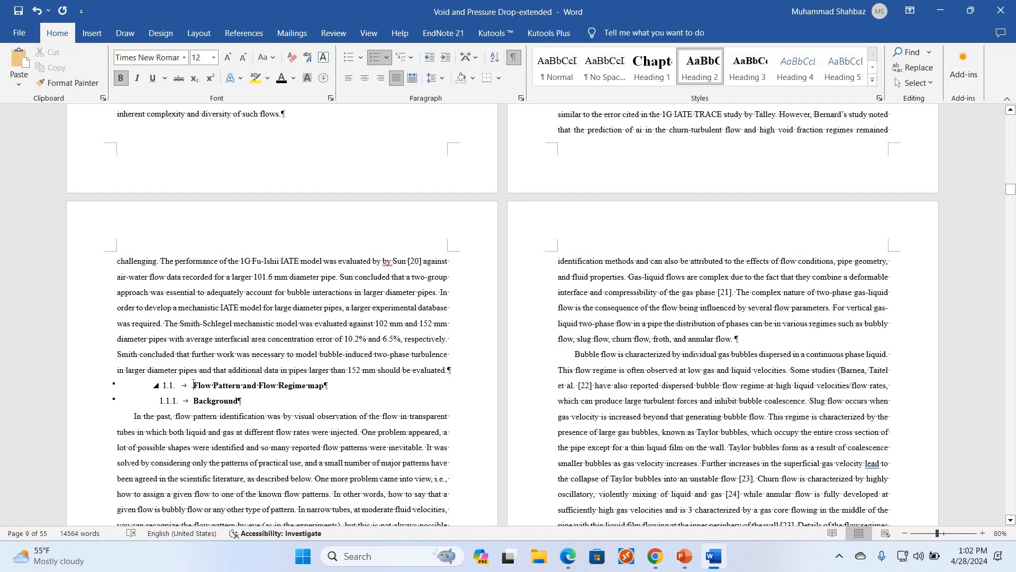
pyautogui.hotkey('ctrl', 'alt', '3')
pyautogui.click(197, 401)
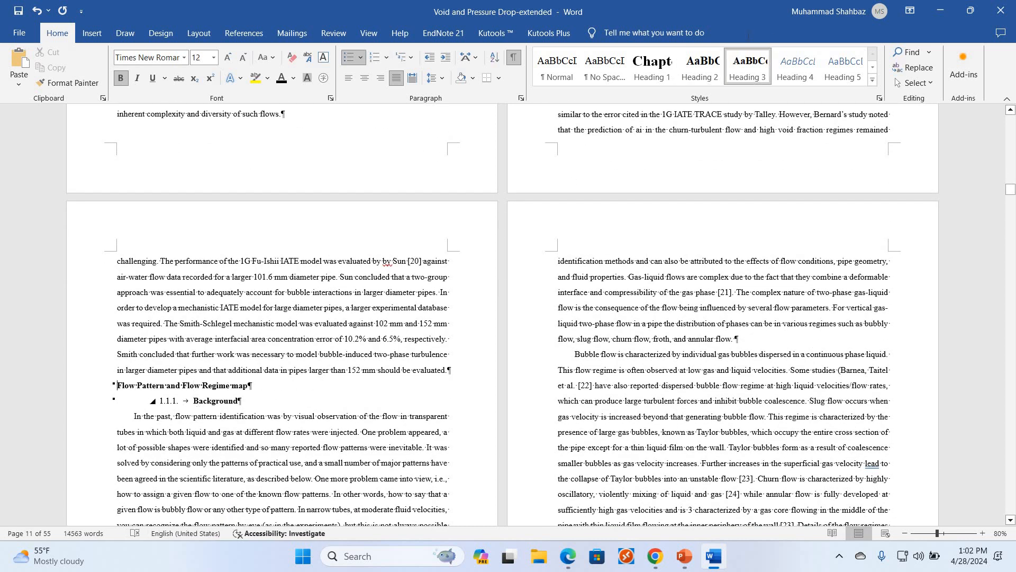
pyautogui.click(799, 70)
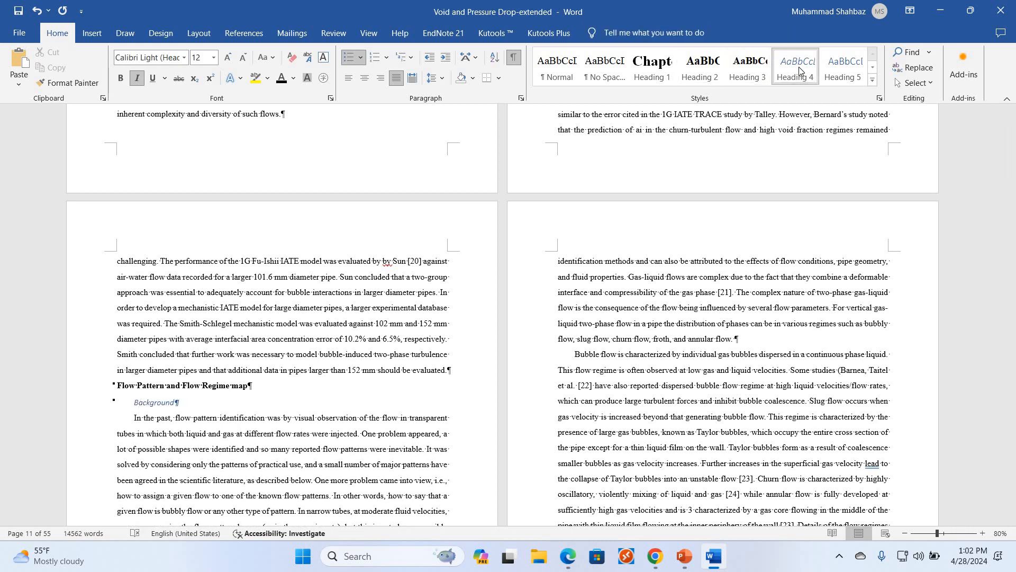
# Modify the Heading 4 style: following paragraph style Heading 4, bold Times New Roman text, black font color
pyautogui.rightClick(800, 70)
pyautogui.click(833, 93)
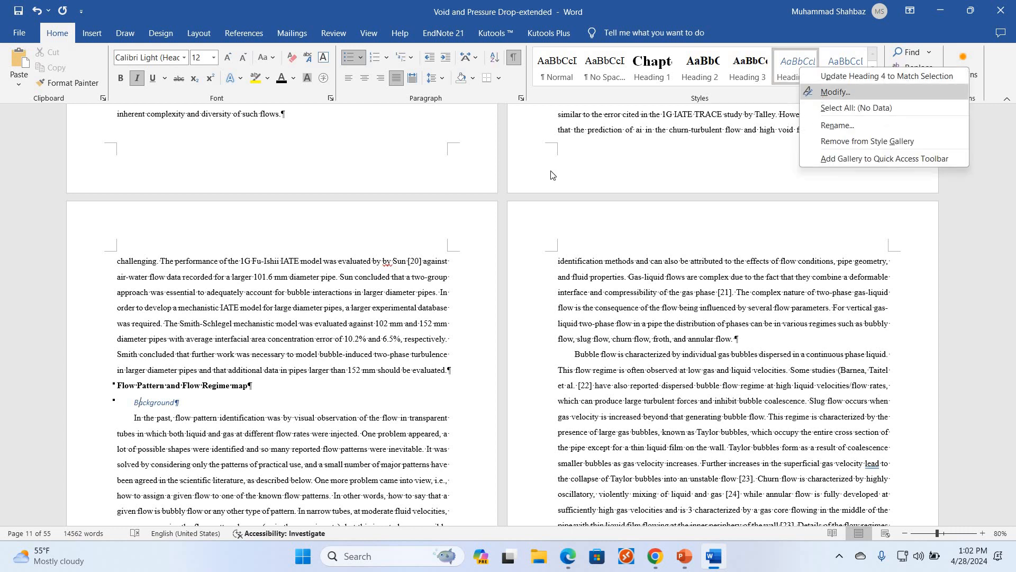
pyautogui.click(669, 170)
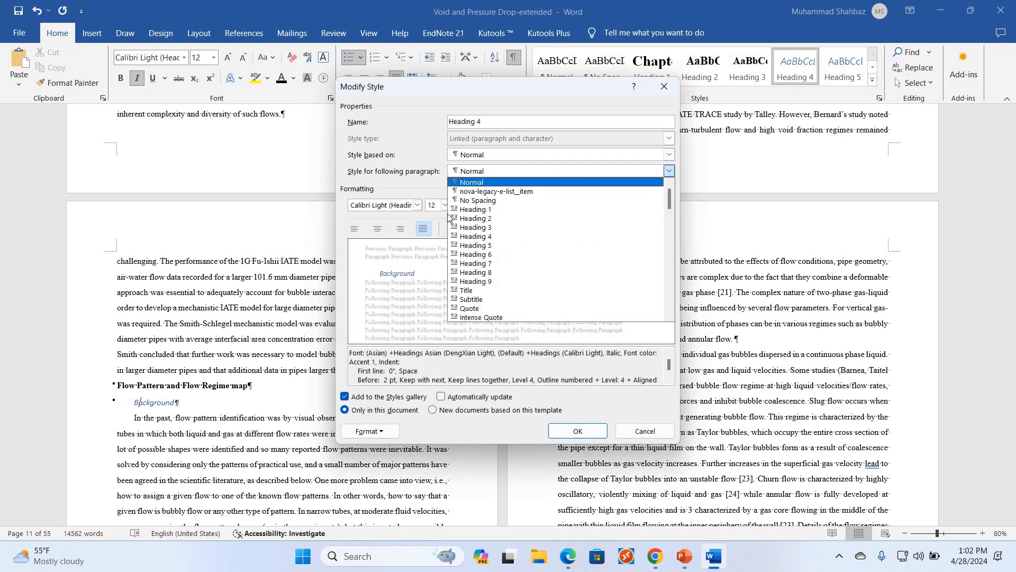
pyautogui.click(503, 237)
pyautogui.click(417, 205)
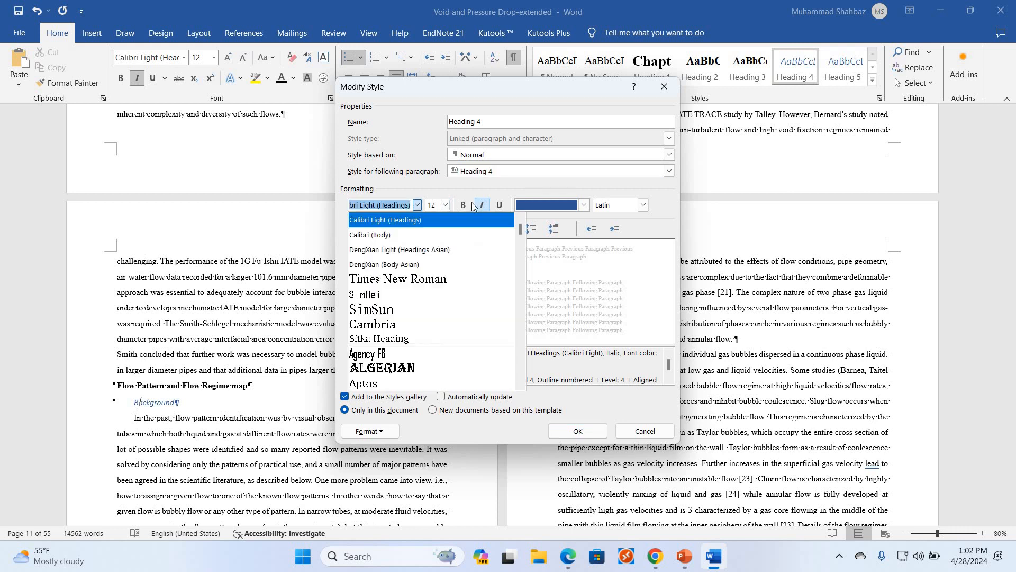
pyautogui.click(402, 279)
pyautogui.hotkey('ctrl', 'b')
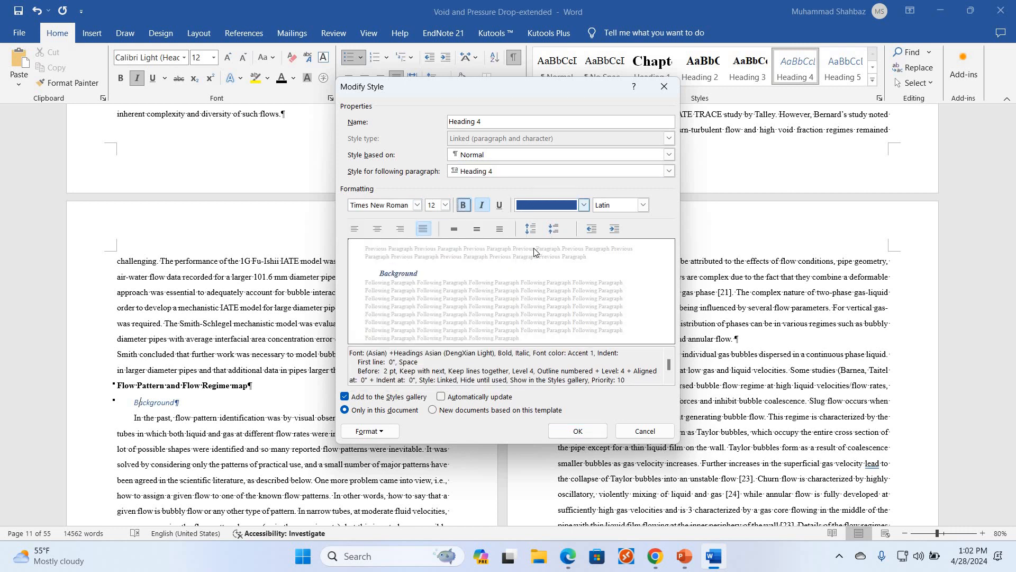
pyautogui.click(584, 204)
pyautogui.click(542, 249)
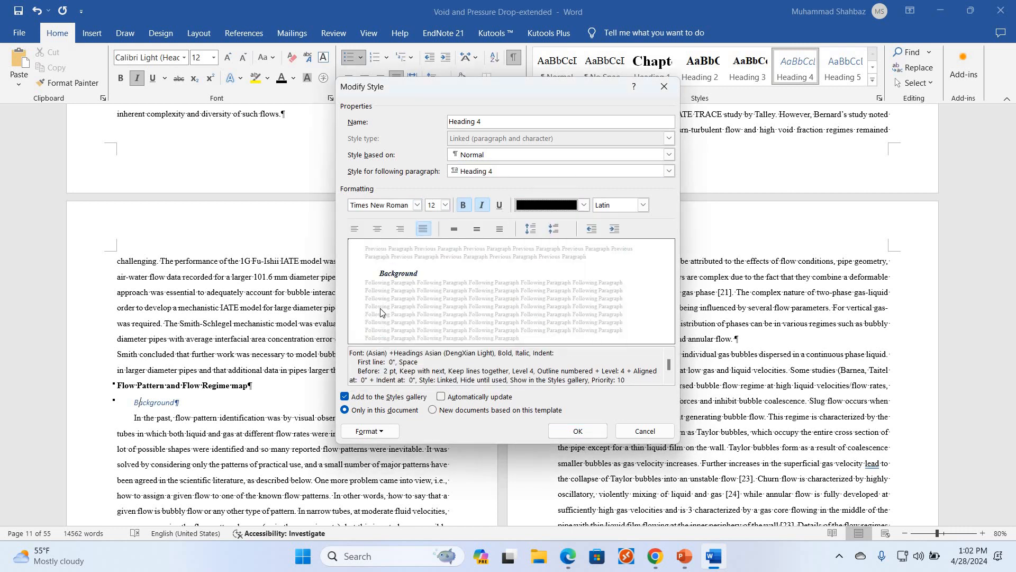
# Set the Heading 4 style's paragraph spacing before to 0 pt
pyautogui.click(369, 431)
pyautogui.click(462, 286)
pyautogui.click(459, 284)
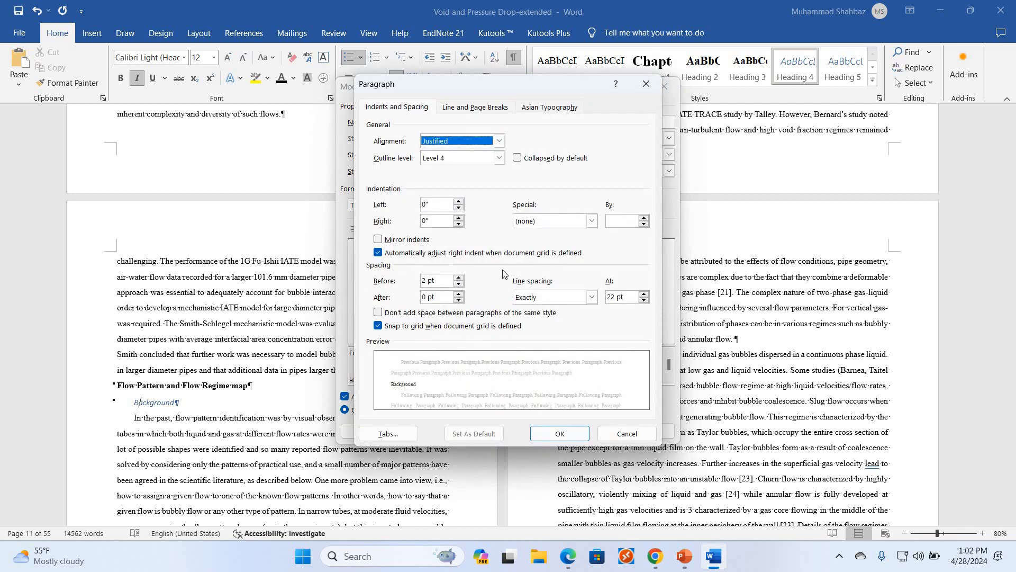
pyautogui.click(566, 429)
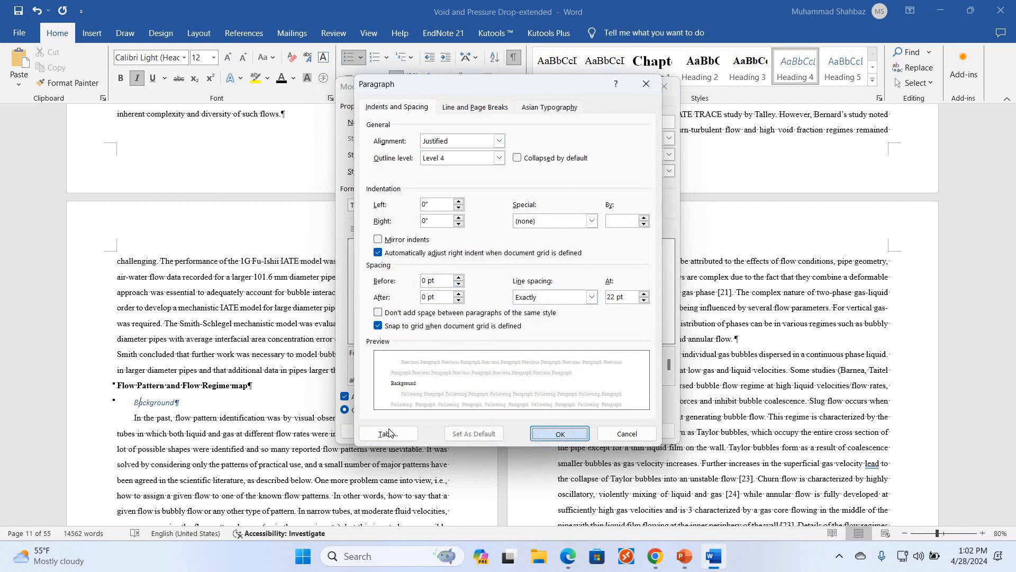
# Assign Ctrl+4 as the keyboard shortcut of the Heading 4 style and apply the style changes
pyautogui.click(369, 431)
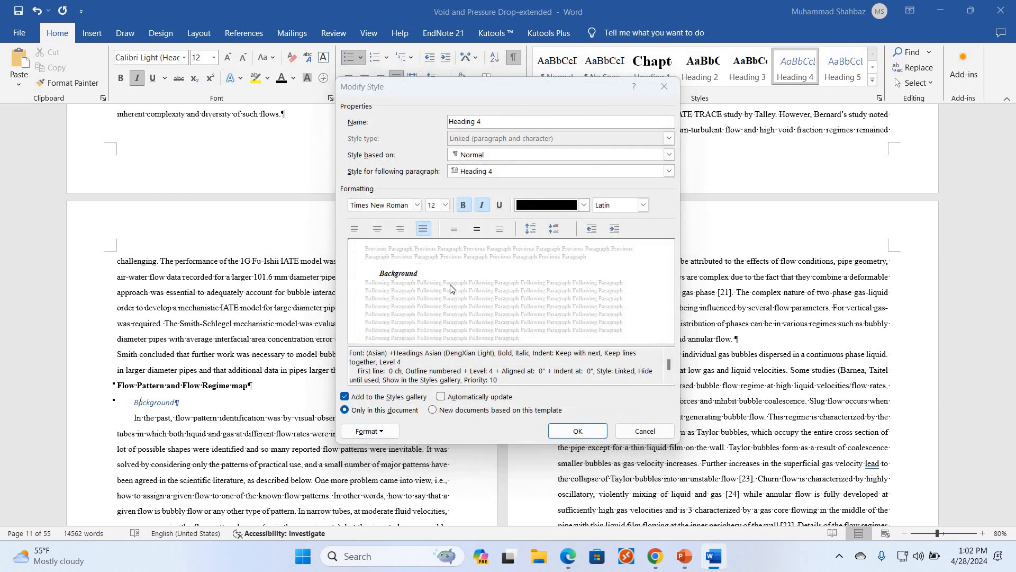
pyautogui.click(370, 400)
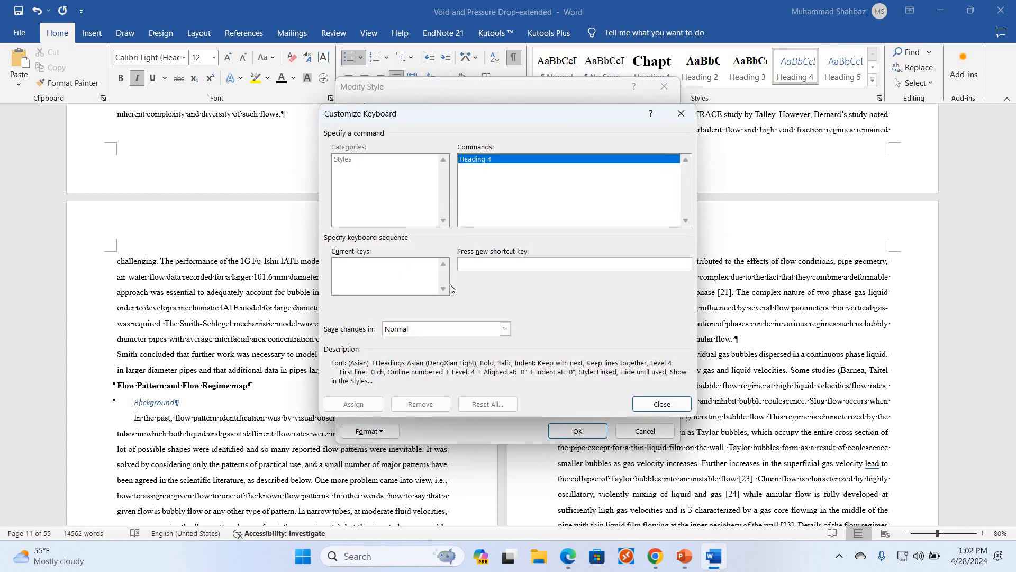
pyautogui.hotkey('ctrl', '4')
pyautogui.press('Return')
pyautogui.press('Return')
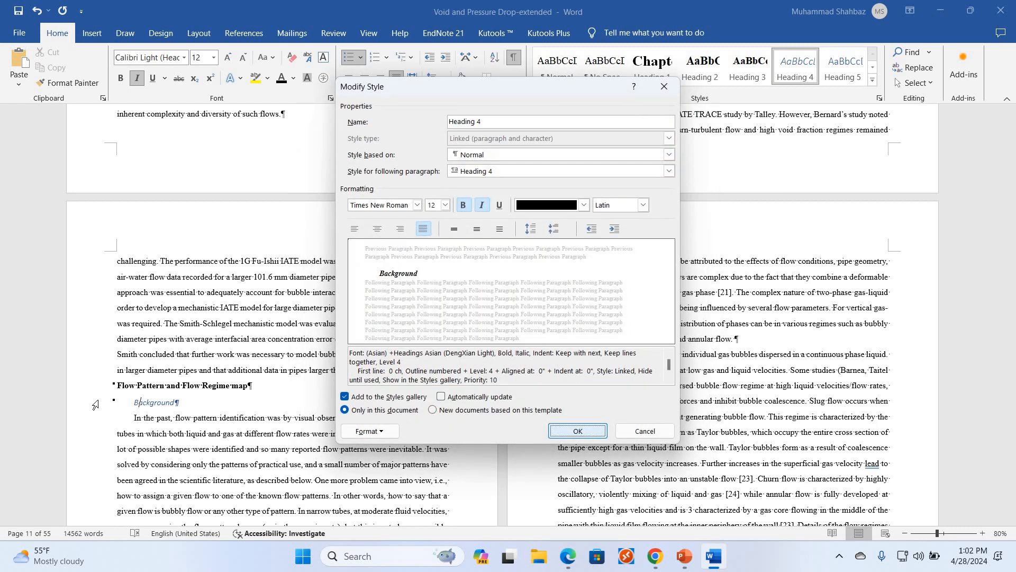
pyautogui.press('Return')
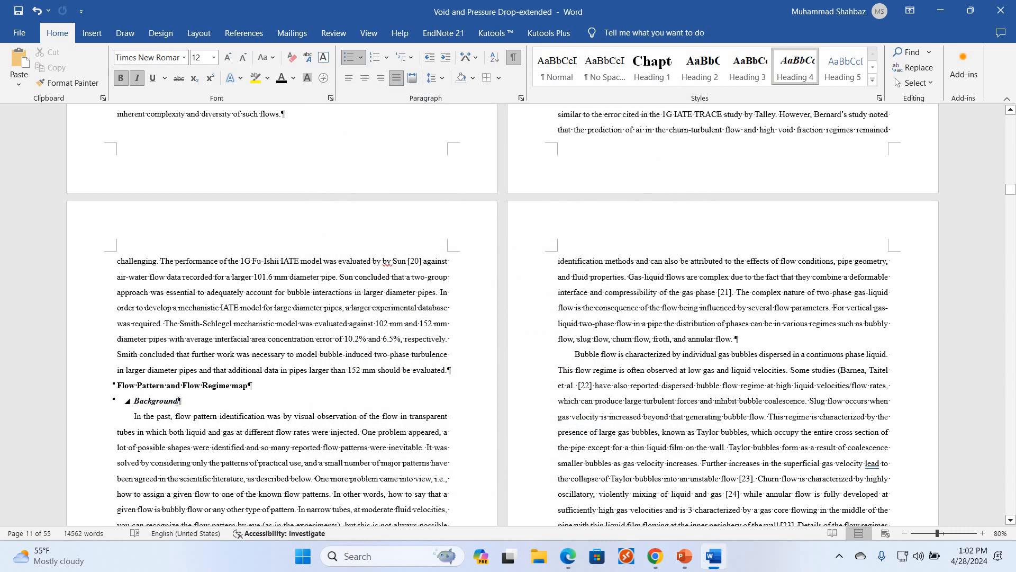
# Reapply Heading 4 to the Background heading and apply it to the Vertical two-phase Flow Pattern and Flow Regime map heading
pyautogui.doubleClick(178, 401)
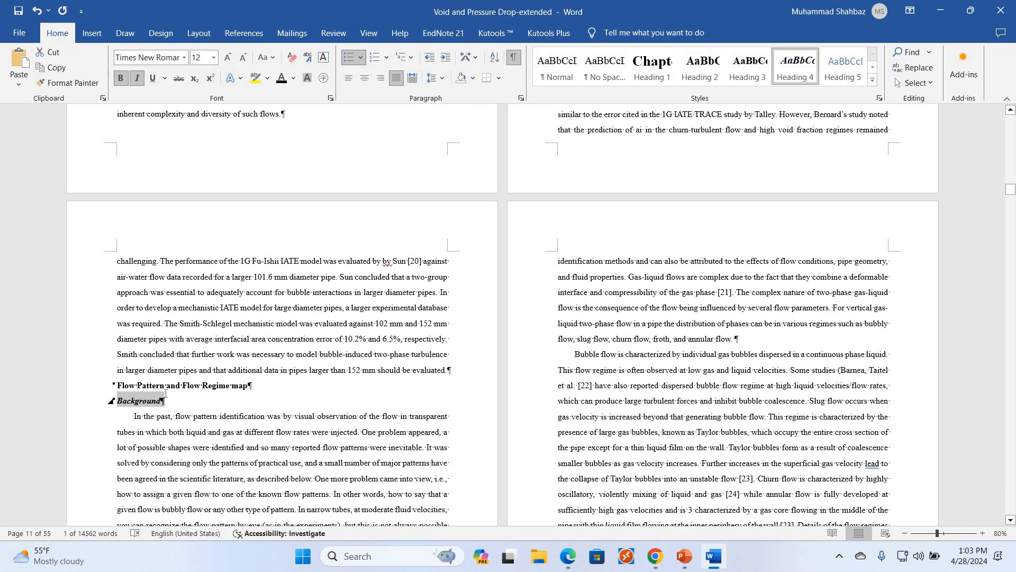
pyautogui.scroll(-6, 183, 359)
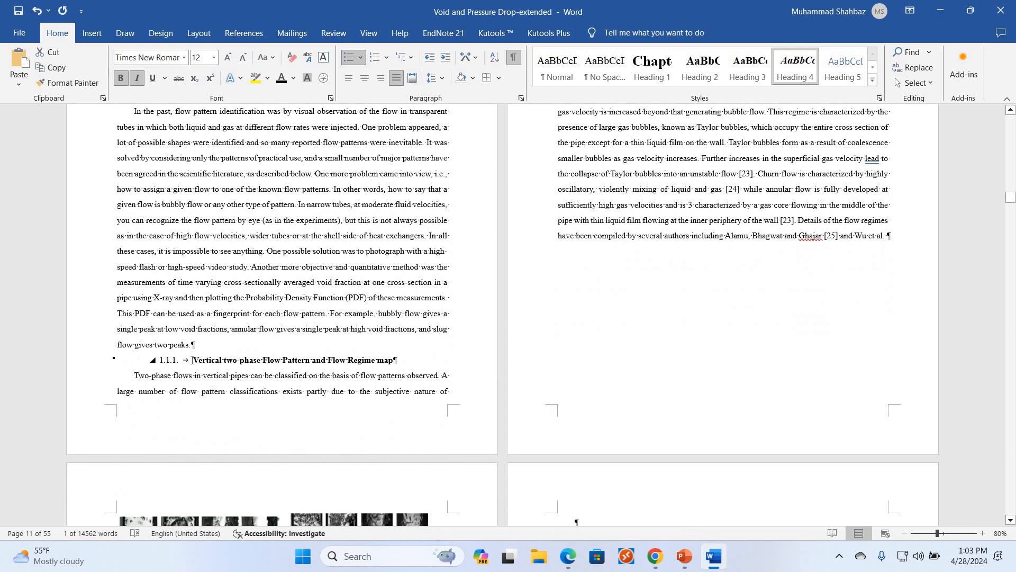
pyautogui.click(192, 360)
pyautogui.press('Tab')
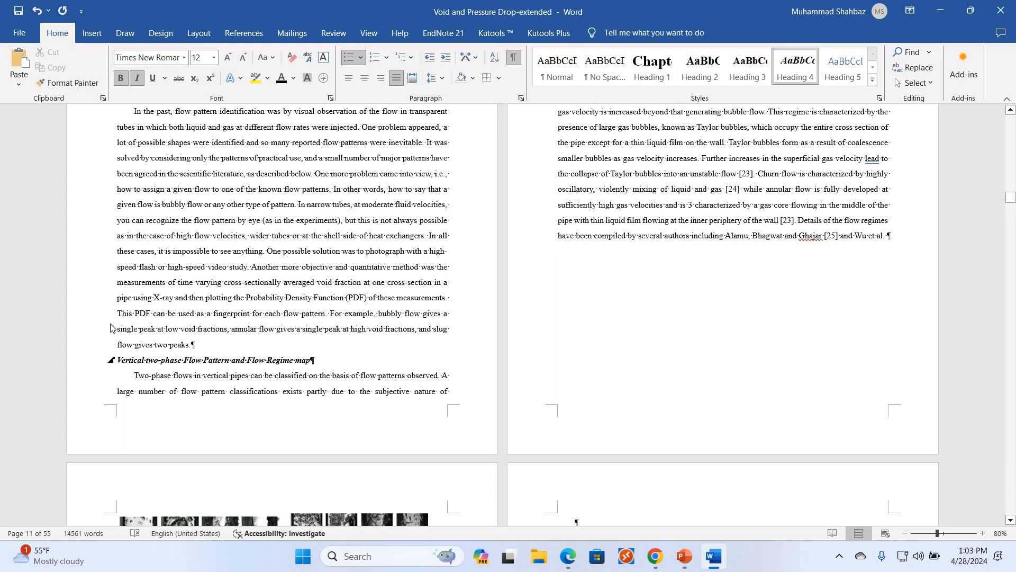
# Modify the Heading 4 style's font style to plain Bold, without italics, and apply the style change
pyautogui.scroll(4, 192, 360)
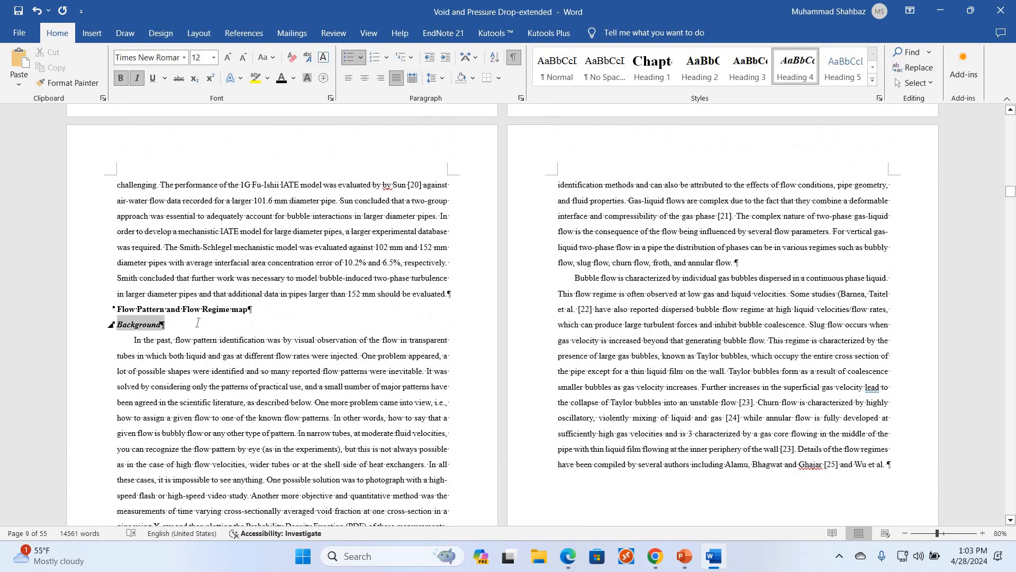
pyautogui.doubleClick(196, 328)
pyautogui.click(787, 63)
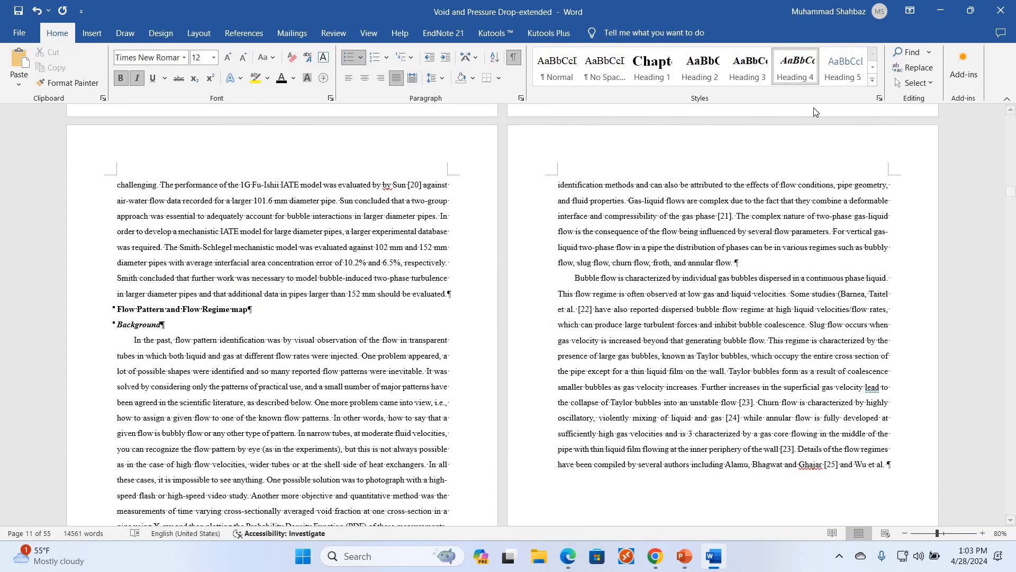
pyautogui.rightClick(788, 63)
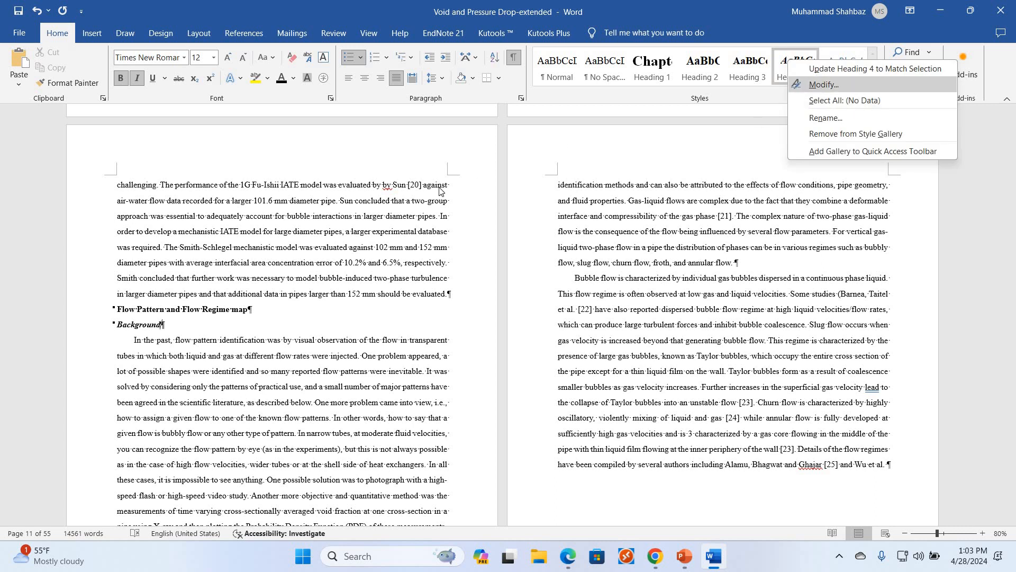
pyautogui.press('Return')
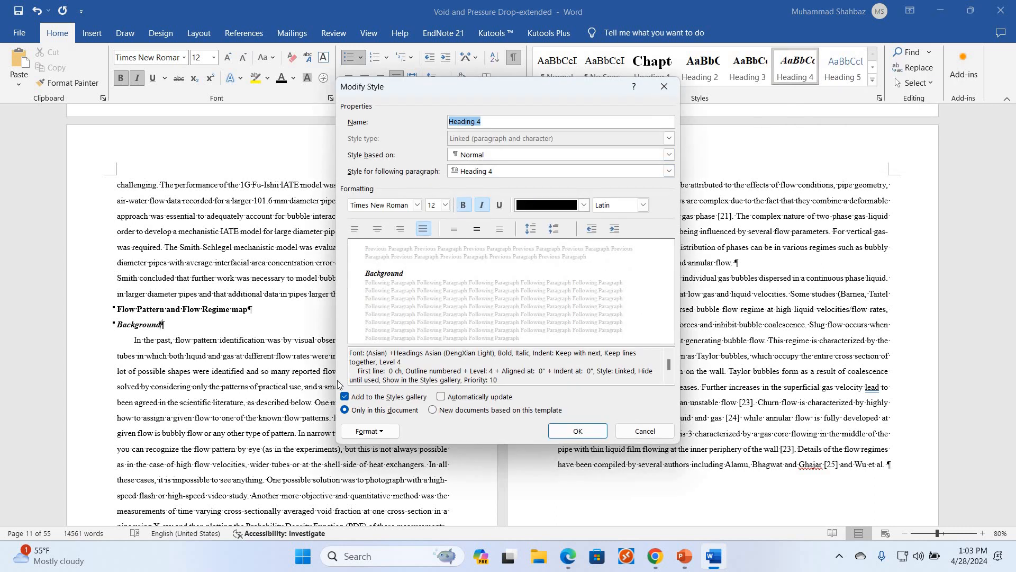
pyautogui.click(376, 432)
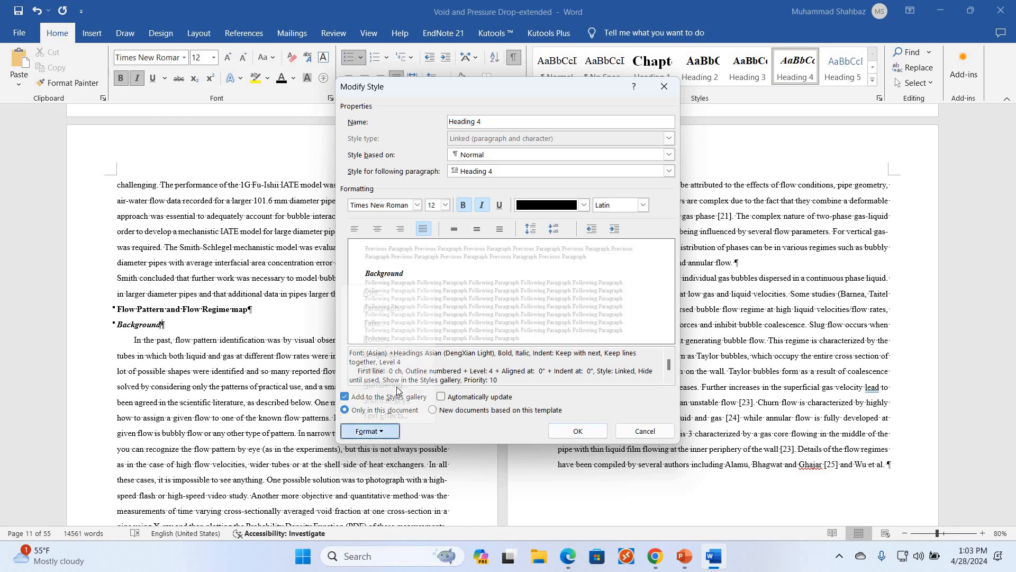
pyautogui.click(385, 292)
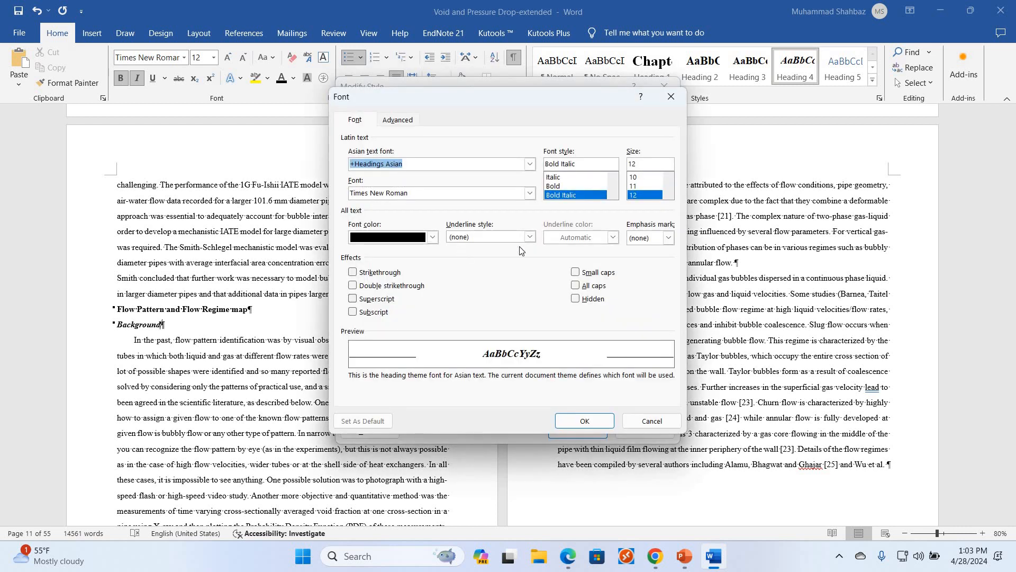
pyautogui.click(564, 186)
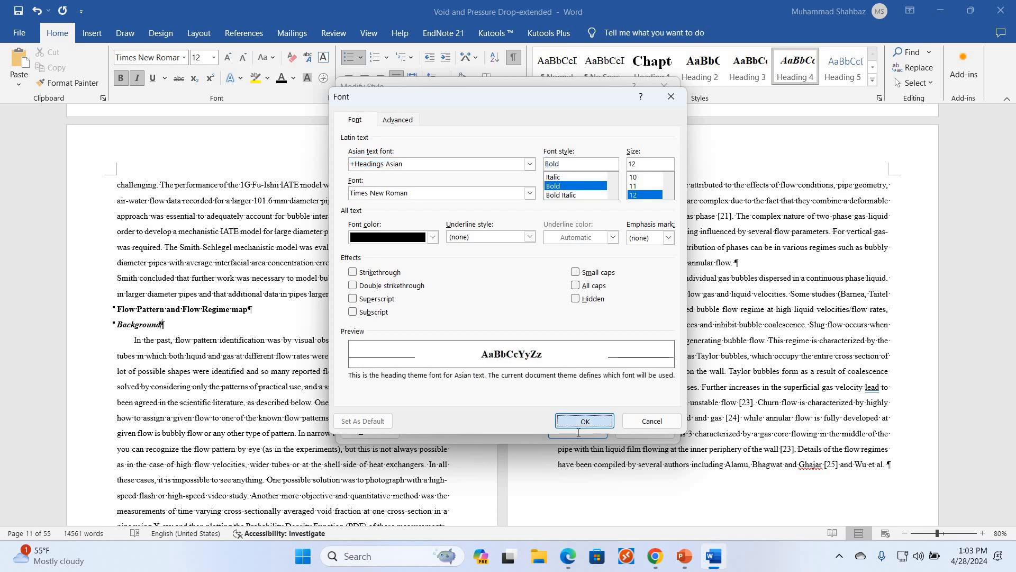
pyautogui.click(578, 426)
pyautogui.click(577, 432)
# Apply Heading 4 to the Interfacial structure of two-phase flow and Void fraction headings, replacing their existing numbered styles
pyautogui.scroll(-6, 193, 281)
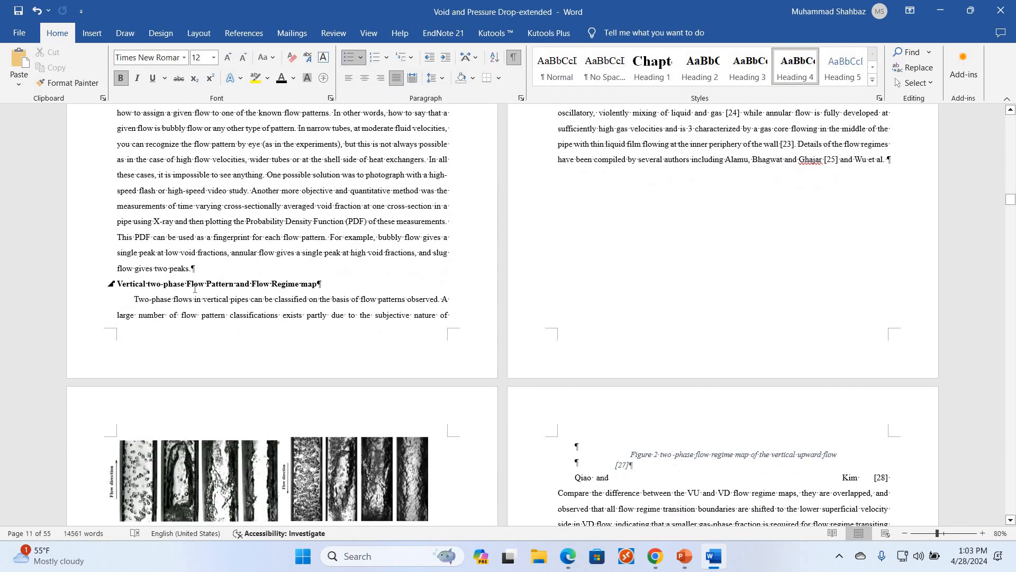
pyautogui.scroll(-7, 195, 289)
pyautogui.scroll(-9, 195, 289)
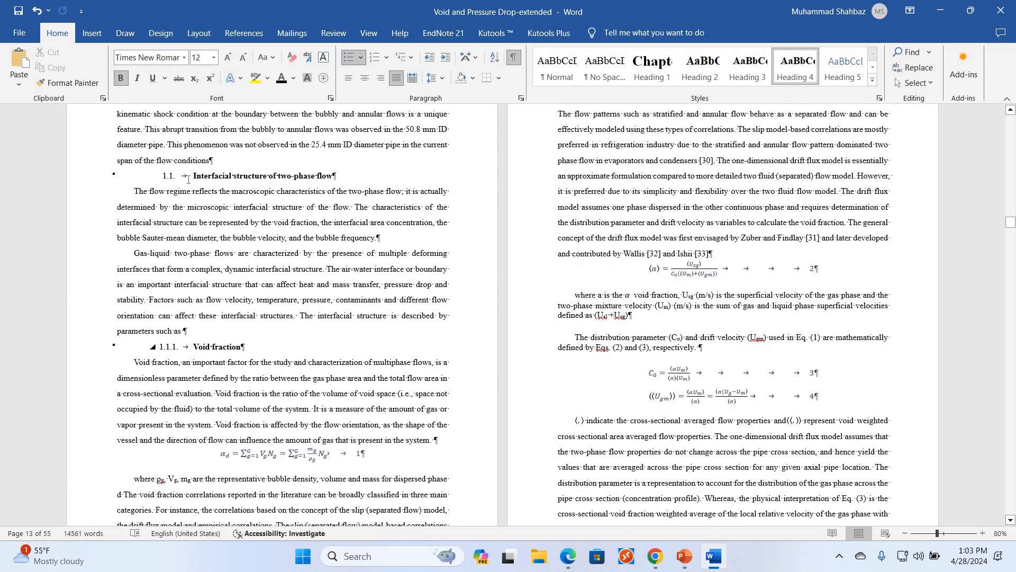
pyautogui.click(199, 347)
pyautogui.click(188, 180)
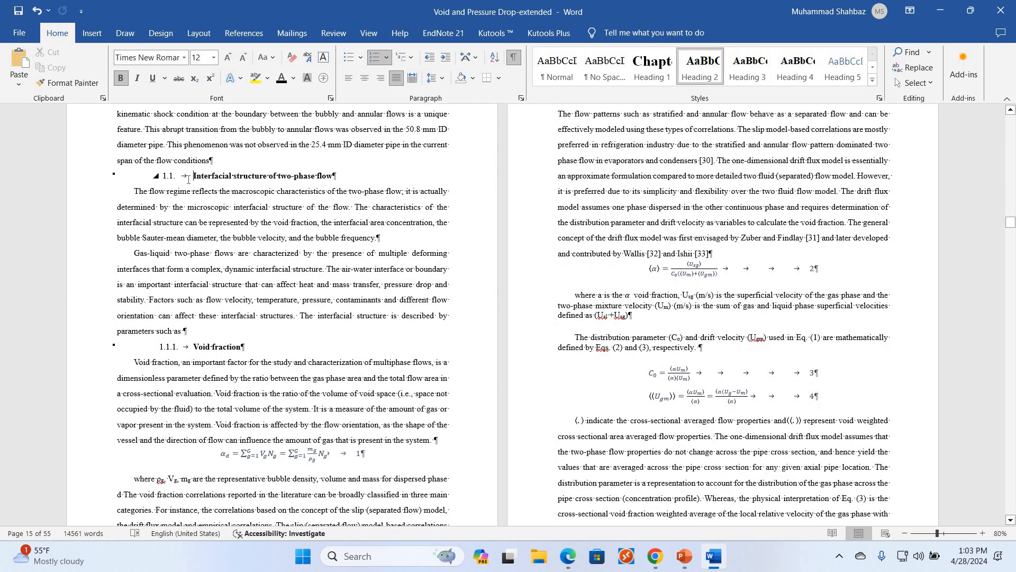
pyautogui.hotkey('ctrl', 'z')
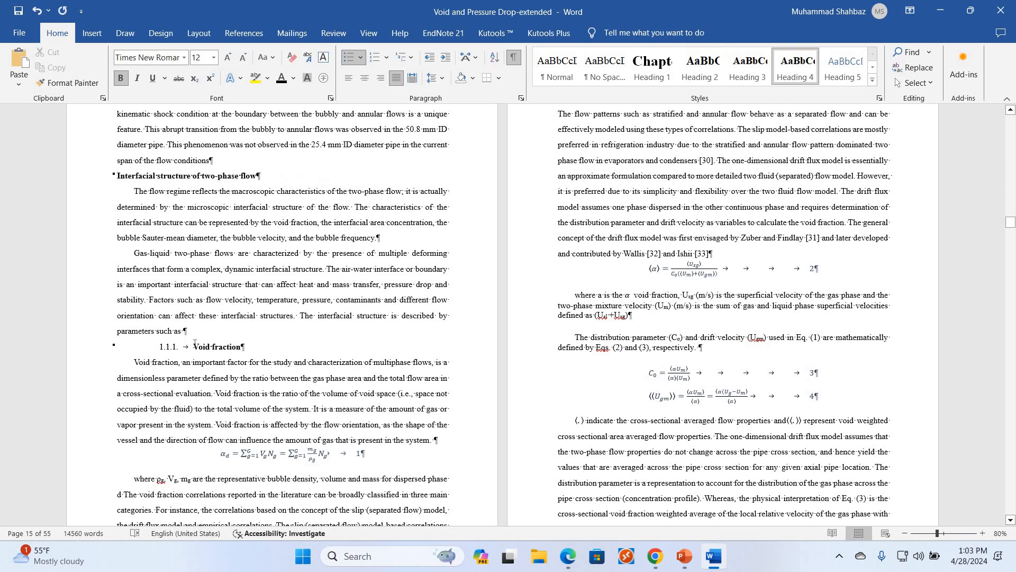
pyautogui.click(195, 345)
pyautogui.hotkey('ctrl', 'z')
# Make the automatic Chapter 2 number label above the Literature review section bold
pyautogui.scroll(20, 242, 362)
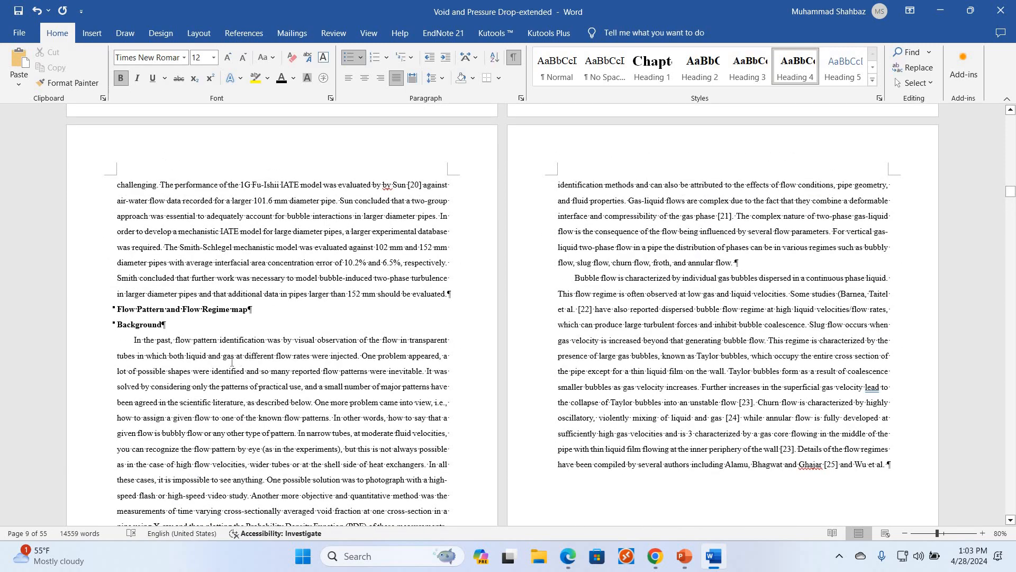
pyautogui.scroll(20, 232, 362)
pyautogui.scroll(-8, 209, 241)
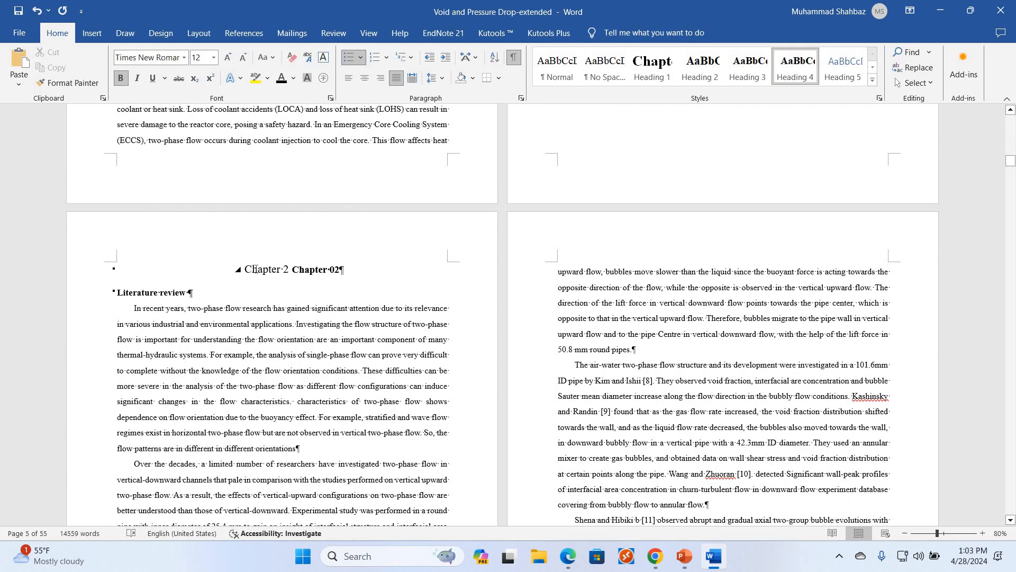
pyautogui.click(255, 269)
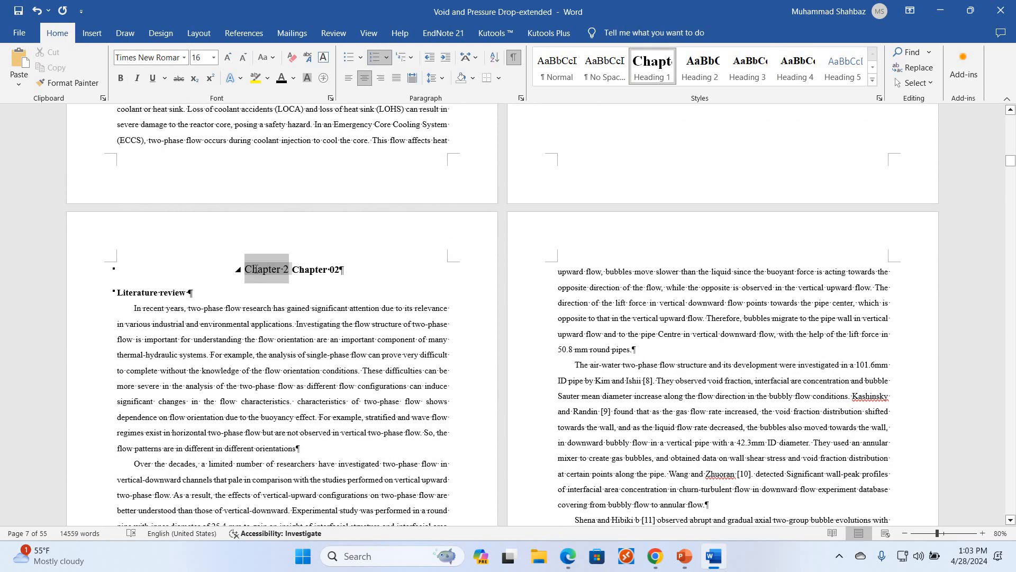
pyautogui.hotkey('ctrl', 'b')
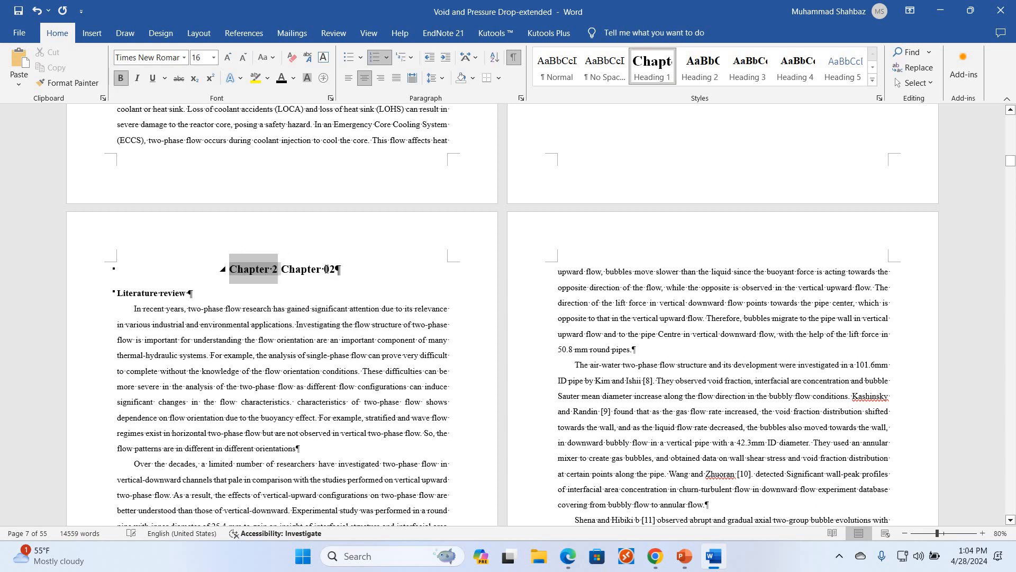
# Replace the manual Chapter 02 text beside the automatic chapter number with the title Literature
pyautogui.moveTo(310, 271); pyautogui.dragTo(341, 270)
pyautogui.write('Li')
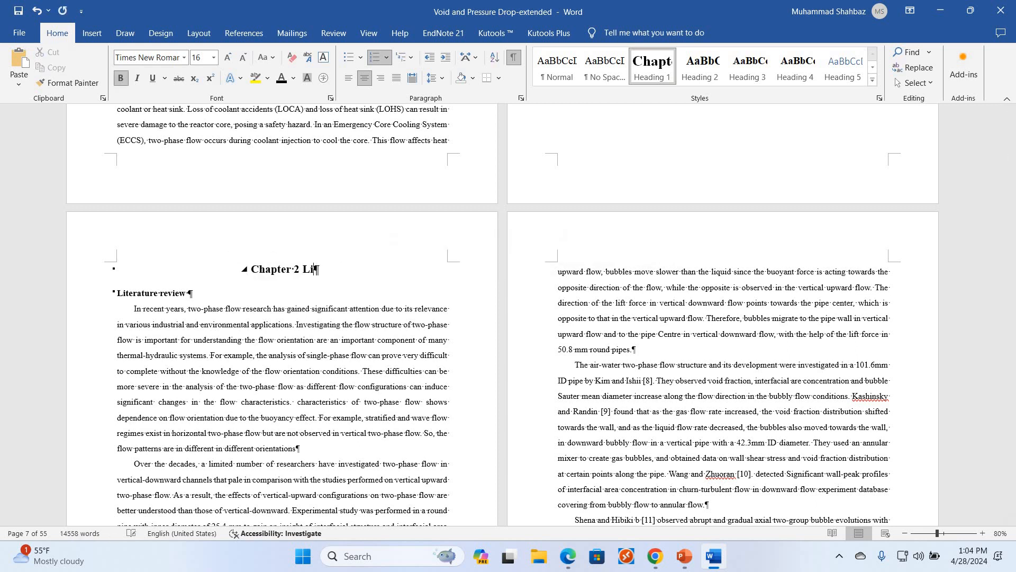
pyautogui.write('terarture')
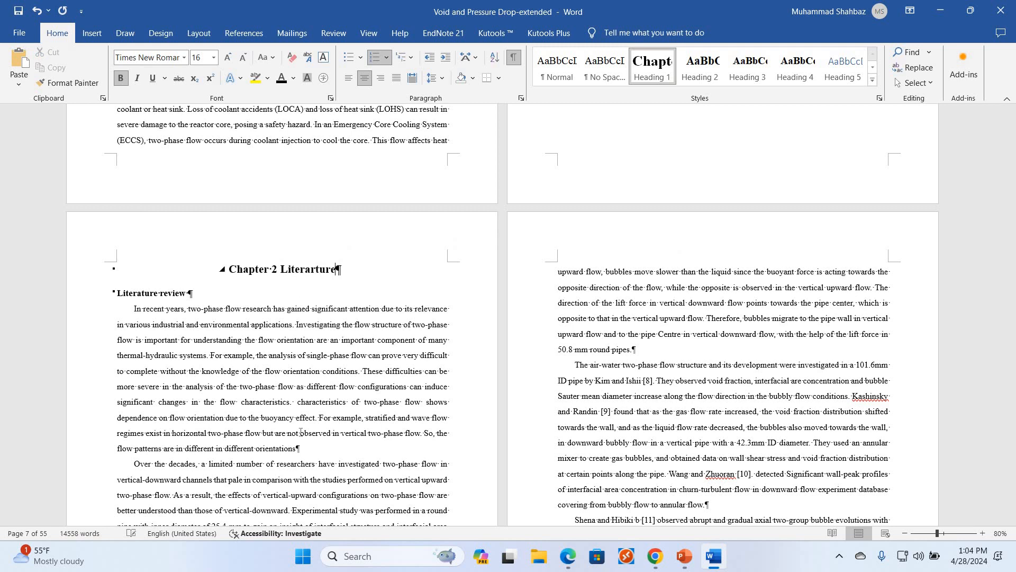
pyautogui.press('Down')
pyautogui.press('Down')
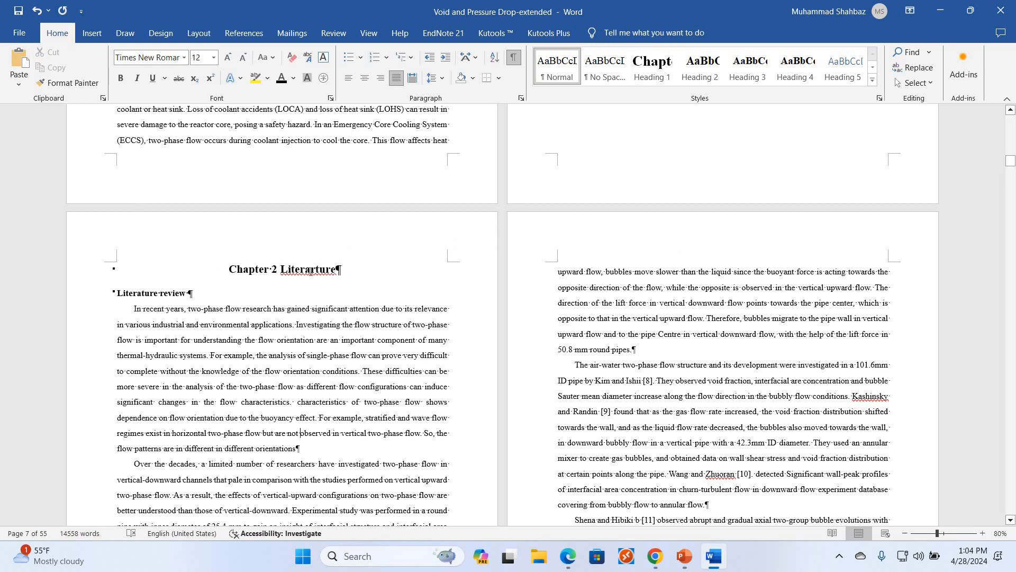
pyautogui.click(312, 270)
pyautogui.press('BackSpace')
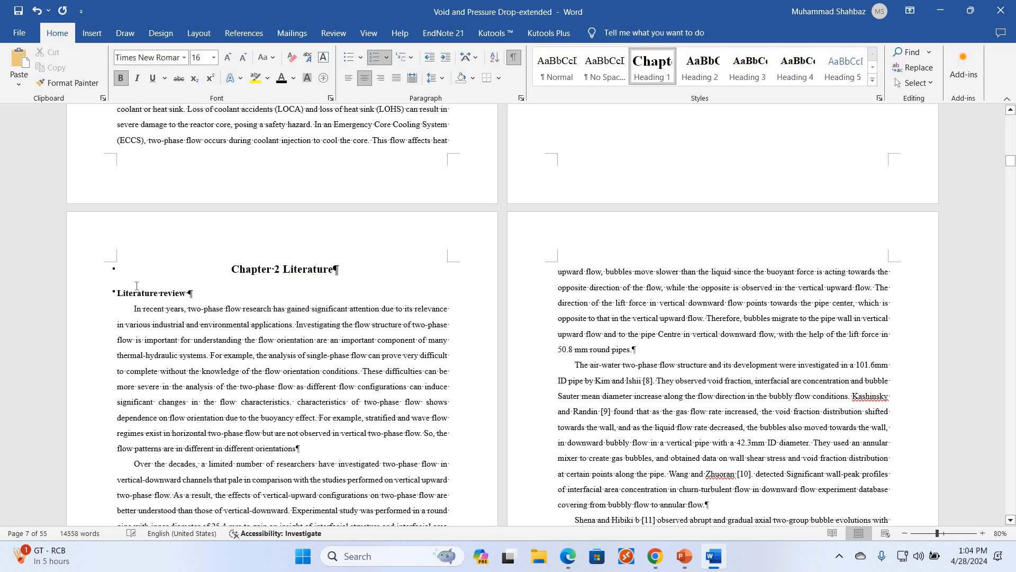
pyautogui.press('Down')
pyautogui.press('Down')
pyautogui.press('Down')
pyautogui.click(139, 300)
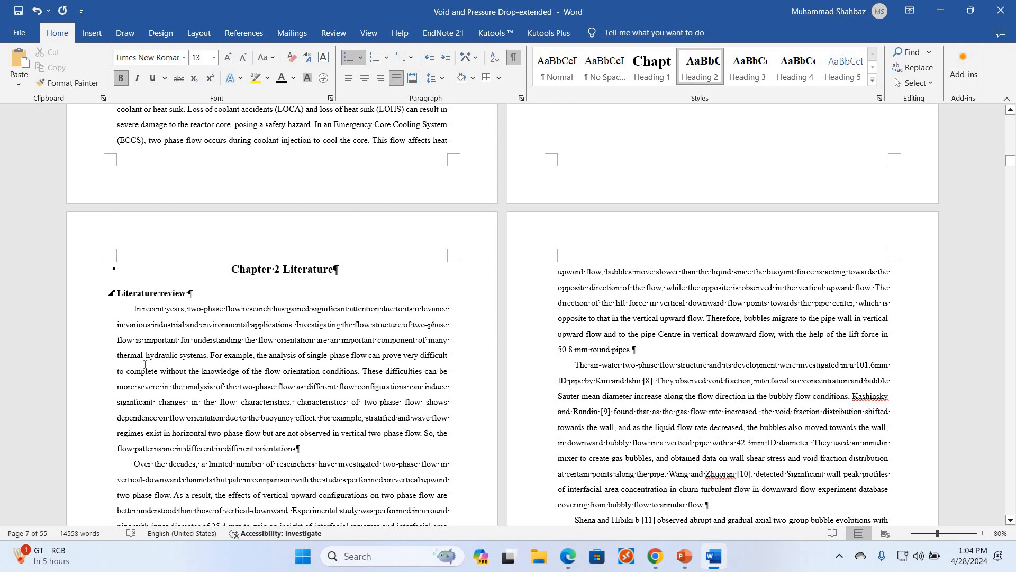
# Define a new multilevel list from the Chapter 1 Introduction heading and set level 2, linked to Heading 2, to number style 1, 2, 3
pyautogui.scroll(15, 139, 366)
pyautogui.scroll(10, 132, 375)
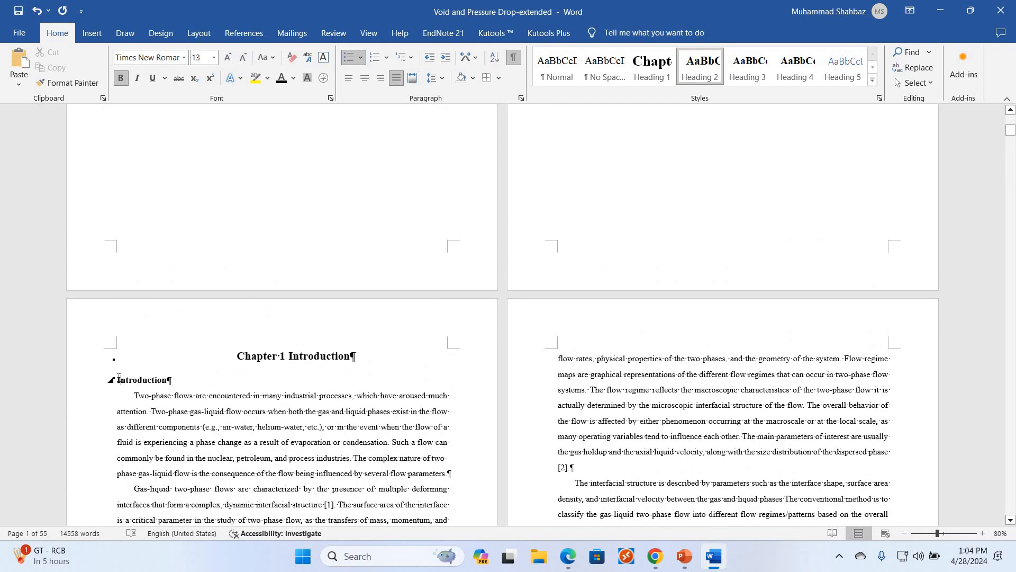
pyautogui.click(112, 379)
pyautogui.click(112, 379)
pyautogui.click(412, 58)
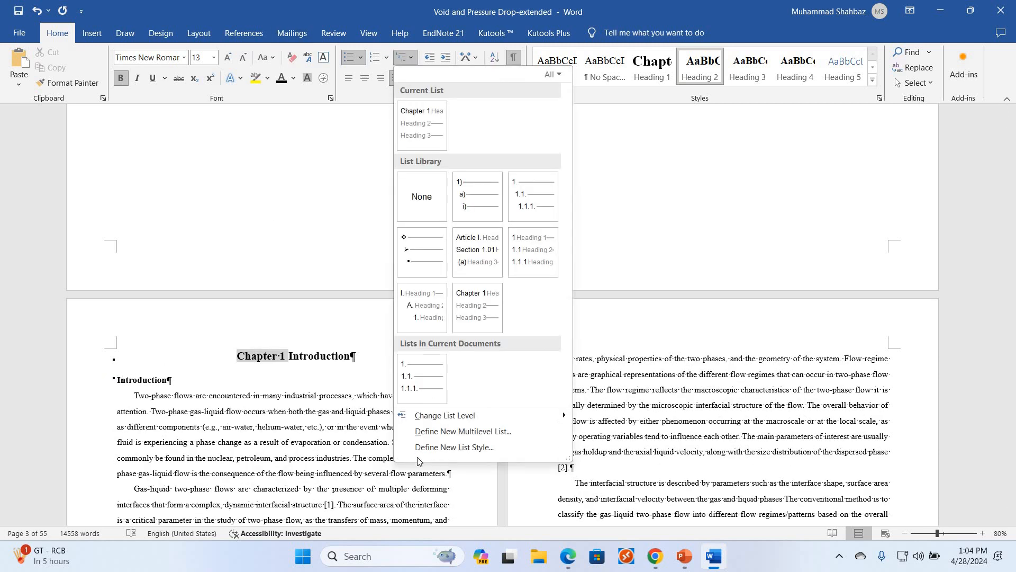
pyautogui.click(455, 436)
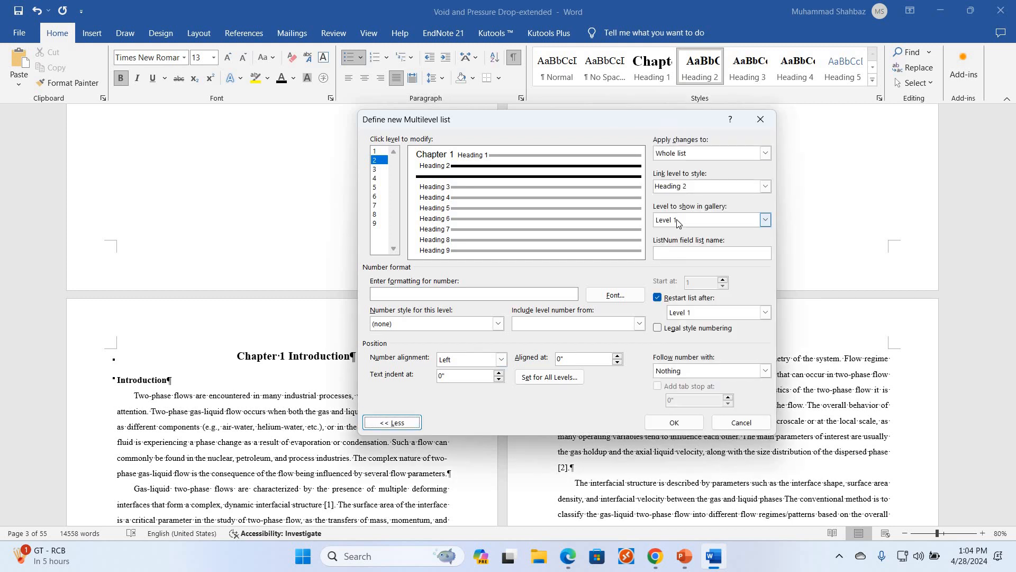
pyautogui.click(418, 323)
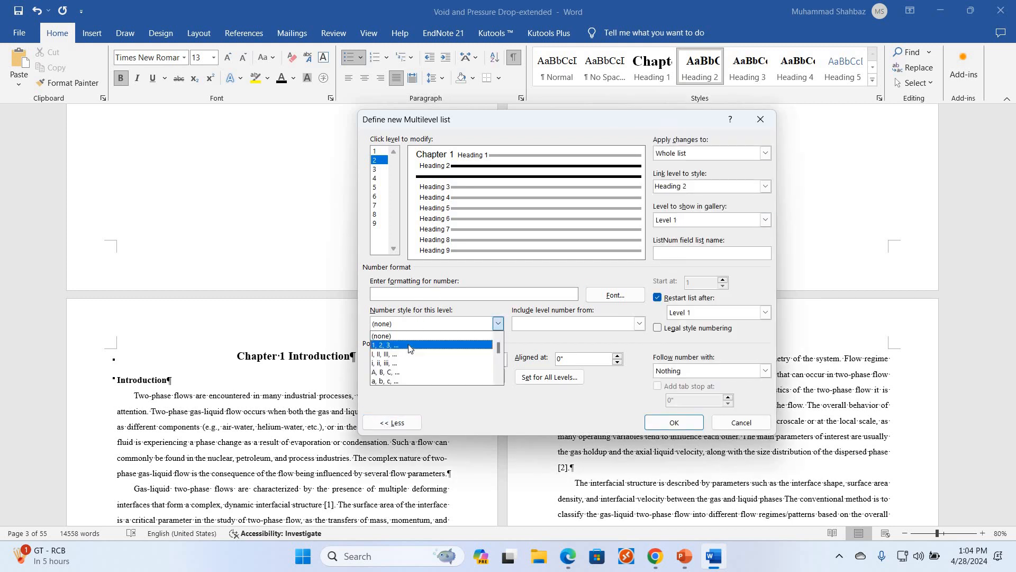
pyautogui.click(460, 344)
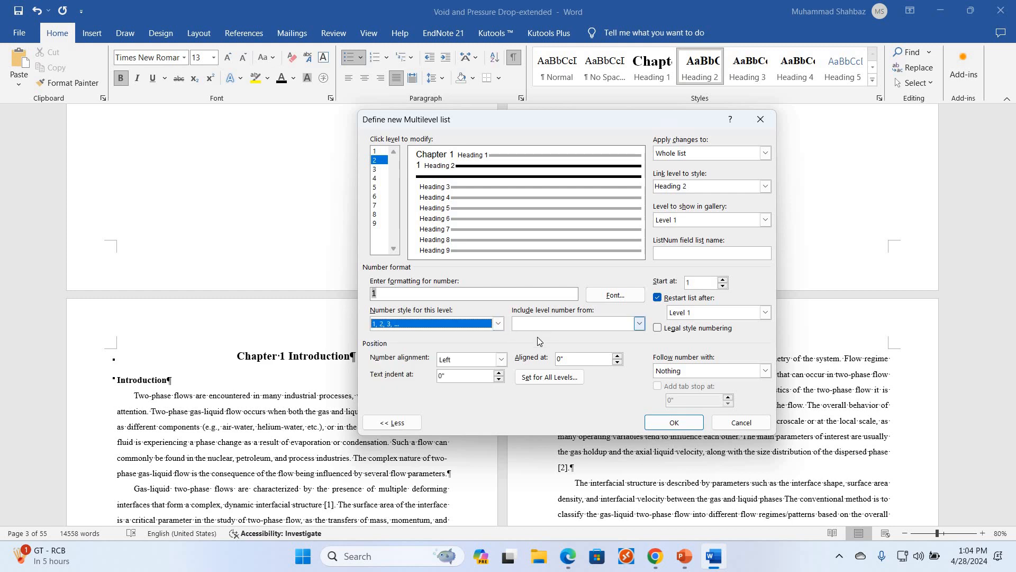
pyautogui.click(538, 323)
pyautogui.click(538, 337)
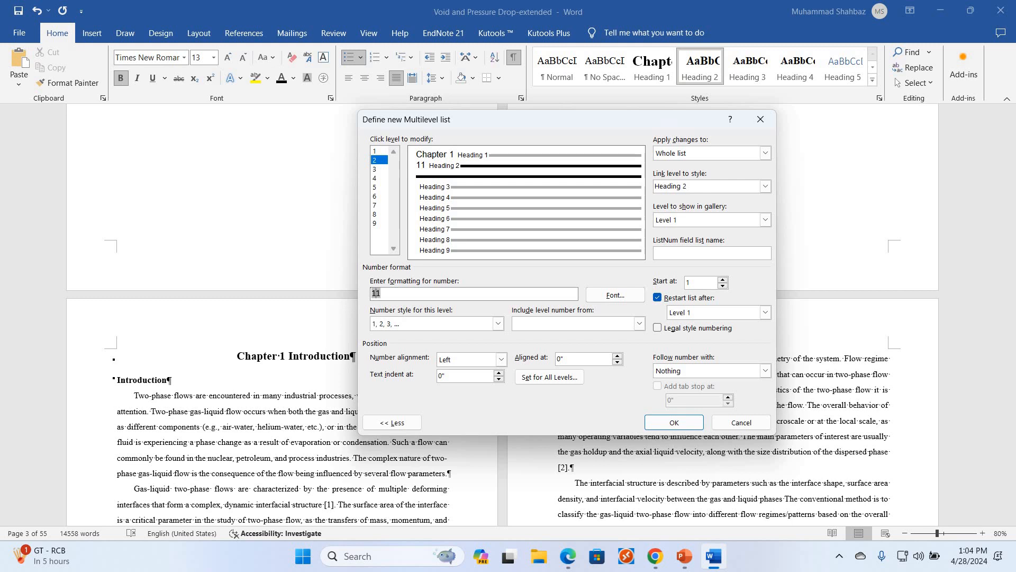
pyautogui.write('.')
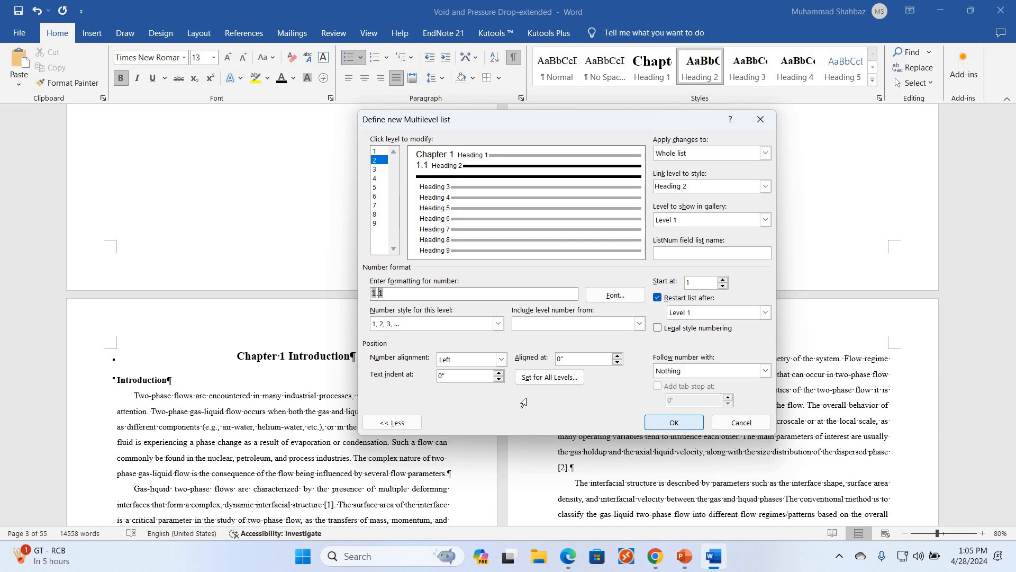
pyautogui.click(735, 424)
# Define a new multilevel list from the Introduction heading, formatting level 2 as 1.1 with the Level 1 number, a period and the 1, 2, 3 style
pyautogui.click(154, 379)
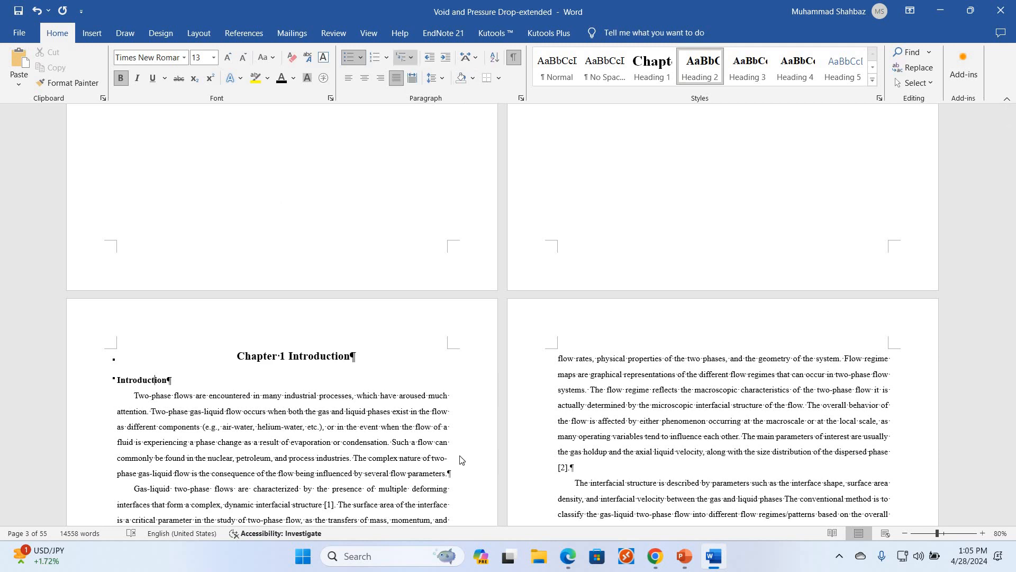
pyautogui.click(465, 431)
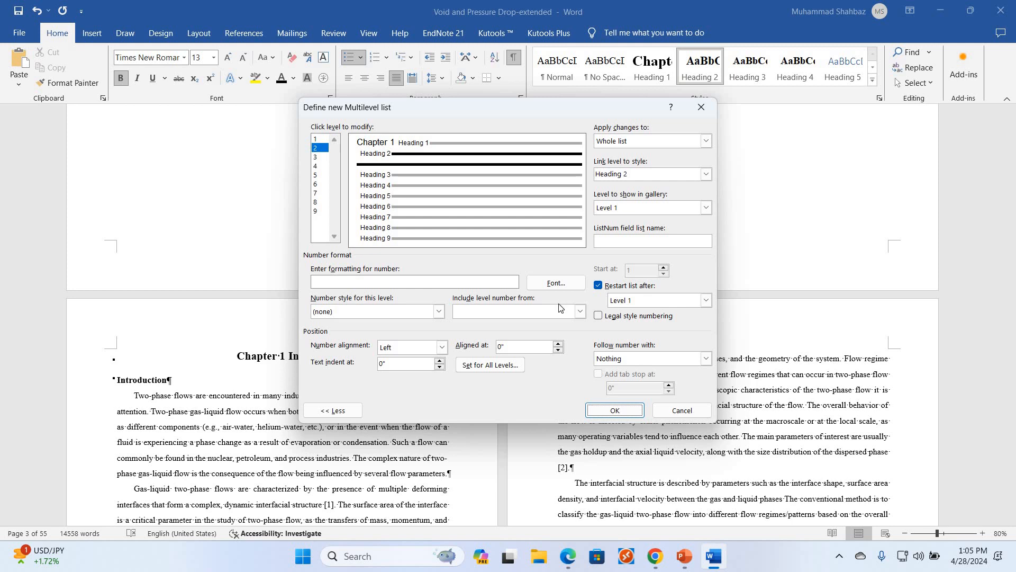
pyautogui.click(489, 315)
pyautogui.click(489, 323)
pyautogui.write('.')
pyautogui.click(340, 313)
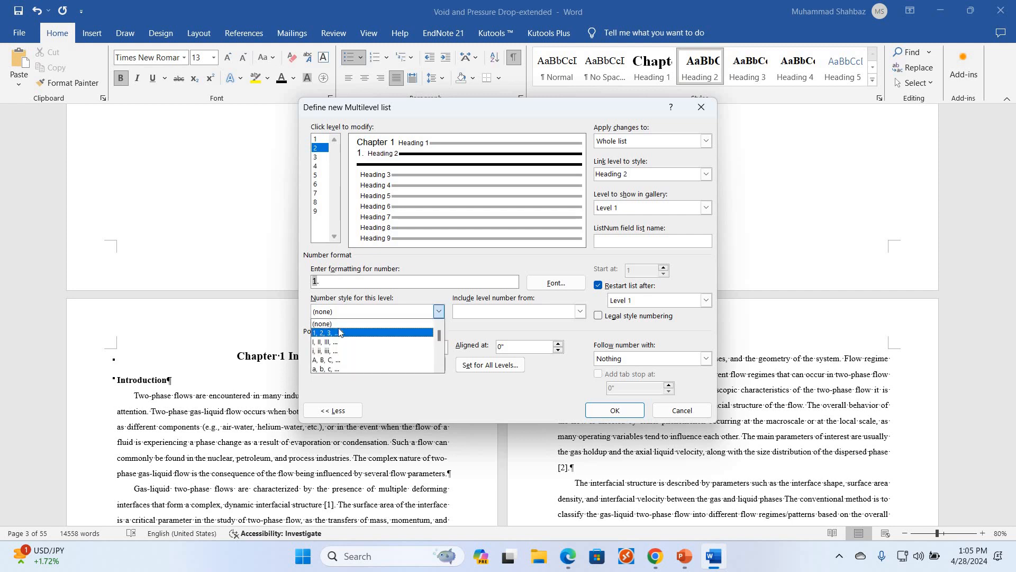
pyautogui.click(339, 332)
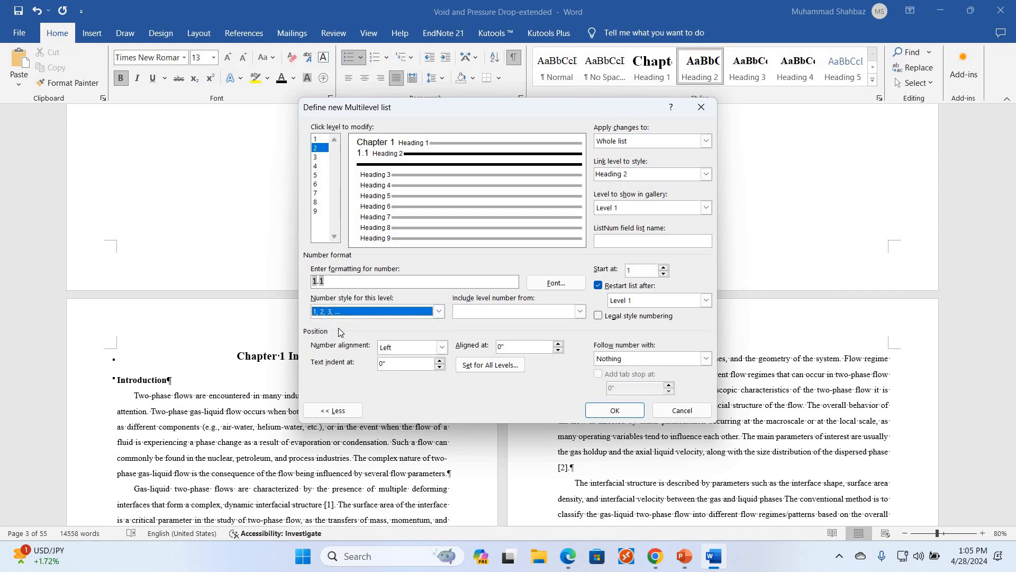
# Accept 0-inch positions and indents for all levels, follow the level 2 number with a space, and apply the list
pyautogui.click(489, 364)
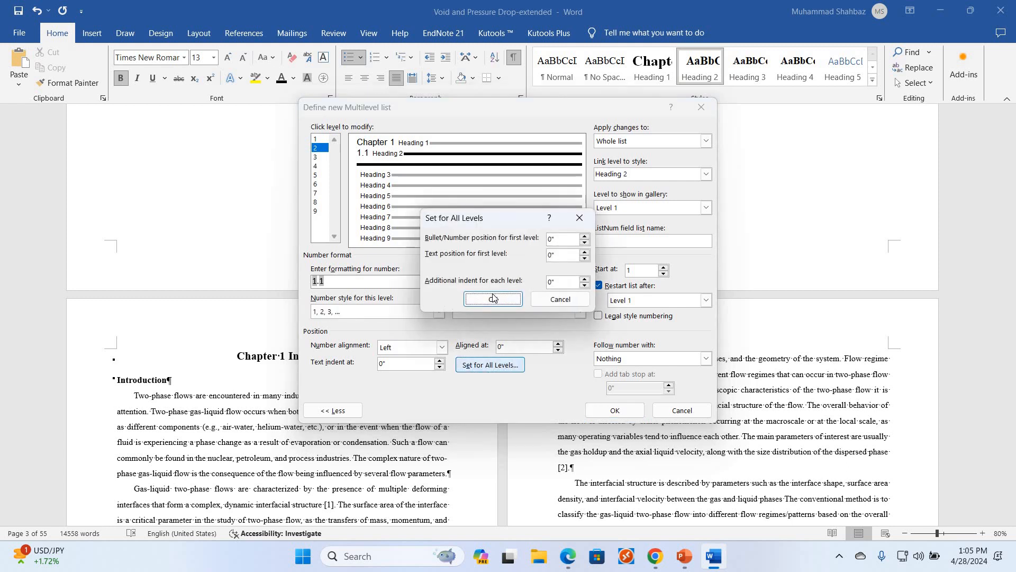
pyautogui.press('Return')
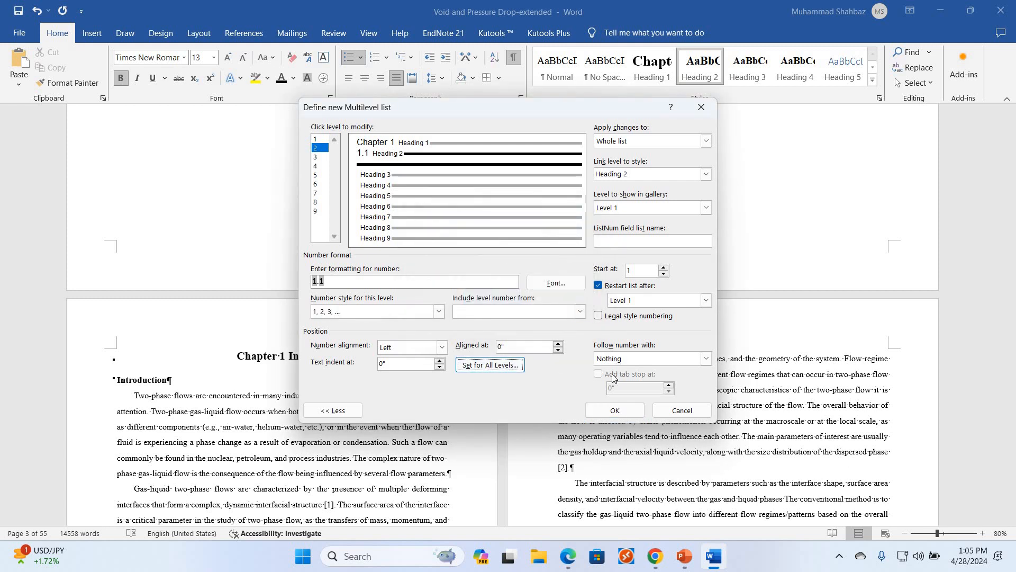
pyautogui.click(611, 362)
pyautogui.click(610, 380)
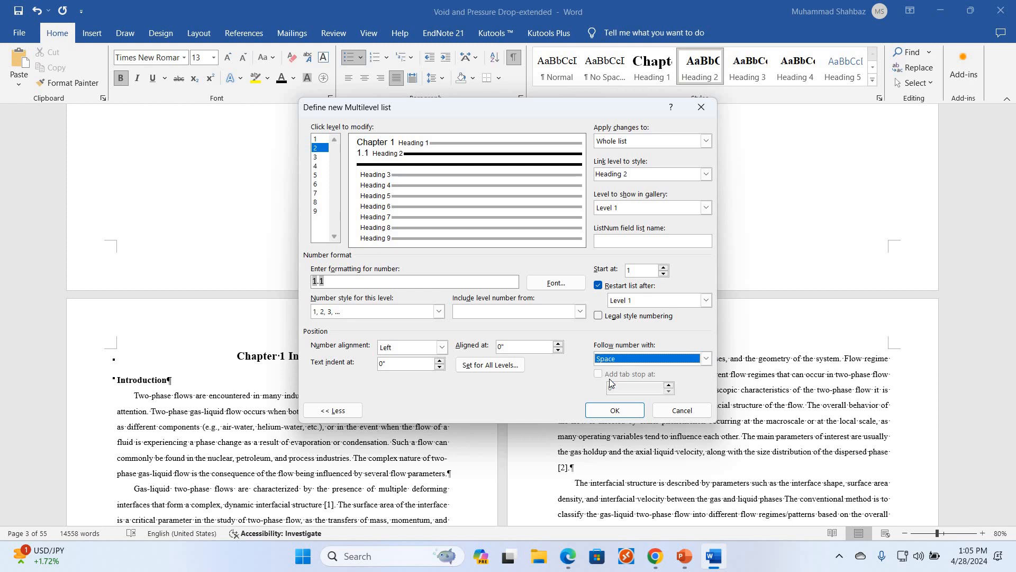
pyautogui.click(612, 411)
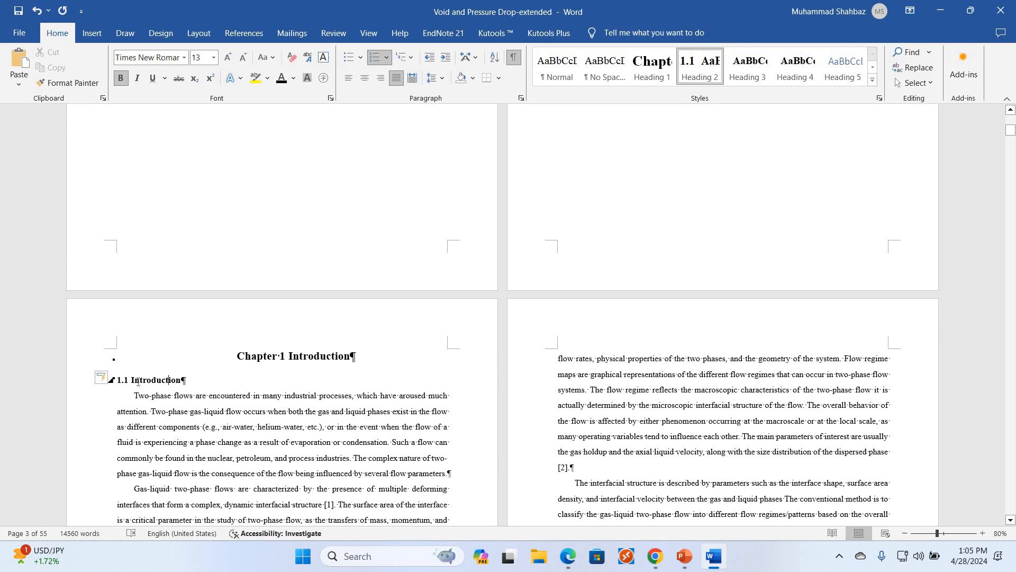
# Apply the Heading 2 style to the Motivation heading in Chapter 1
pyautogui.scroll(-12, 138, 381)
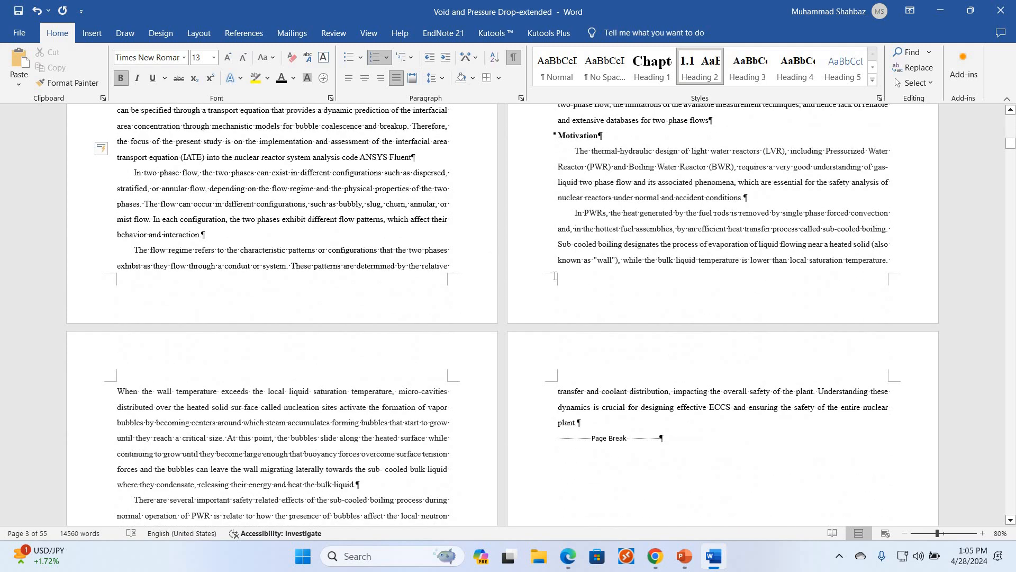
pyautogui.scroll(3, 557, 291)
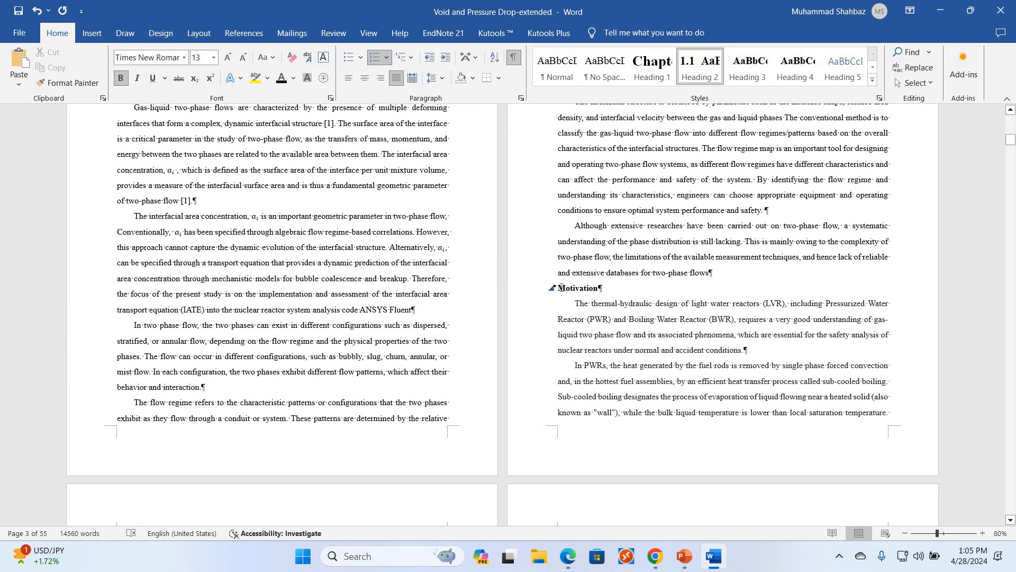
pyautogui.click(560, 288)
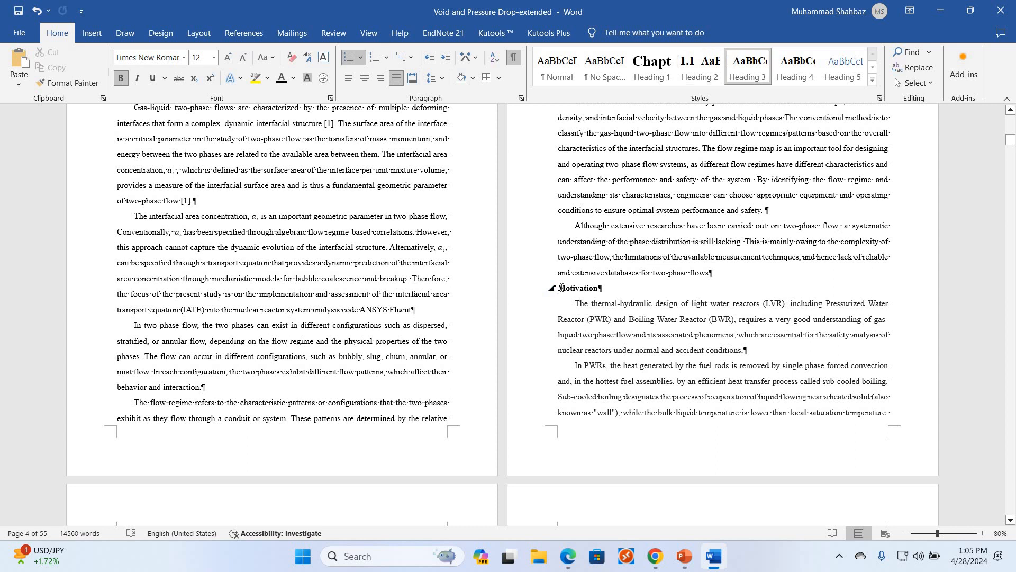
pyautogui.hotkey('ctrl', 'alt', '2')
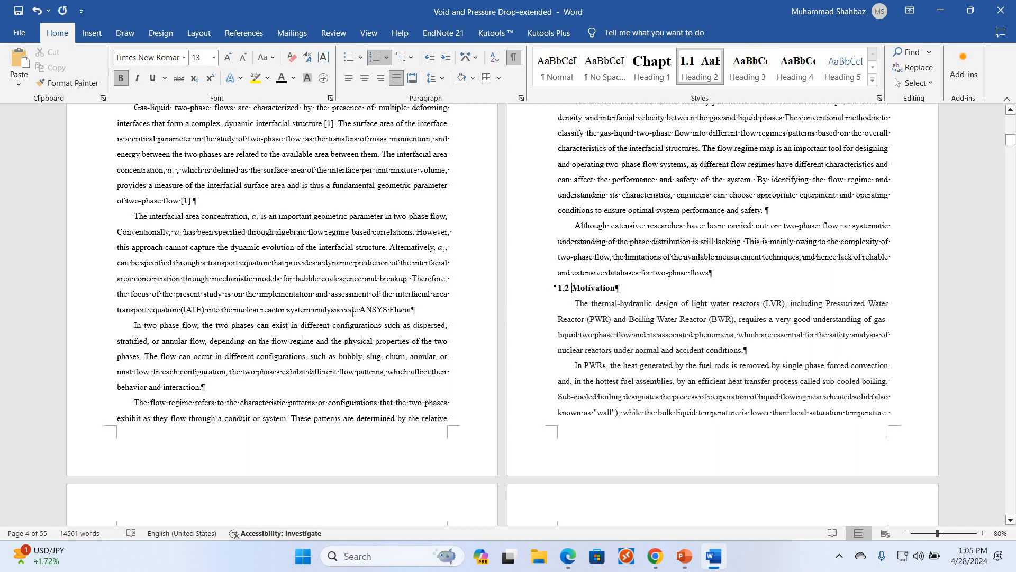
# Examine the numbering of the chapter and section headings throughout the document, including Literature review and Flow Pattern and Flow Regime map
pyautogui.scroll(-15, 352, 313)
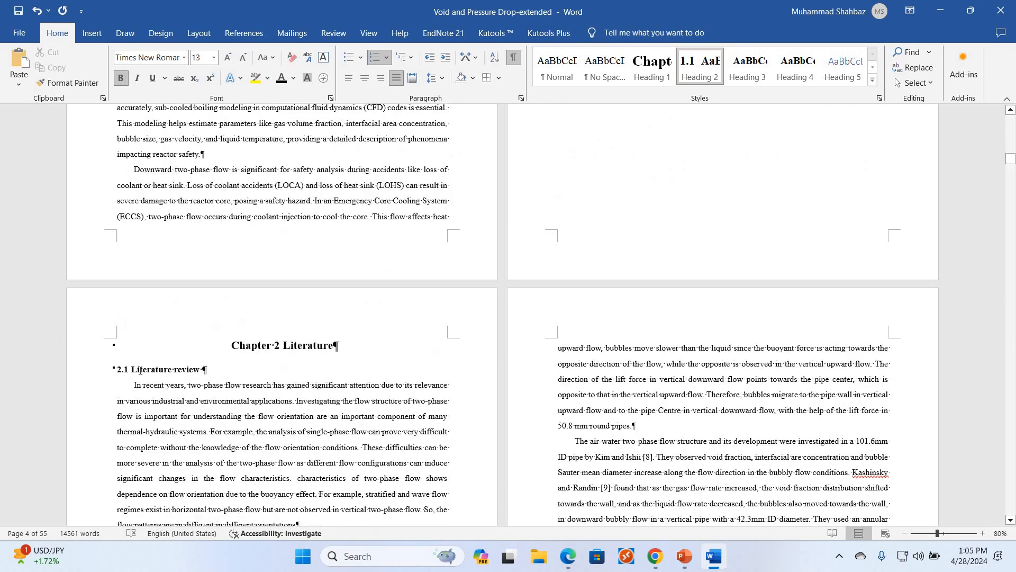
pyautogui.scroll(-20, 136, 370)
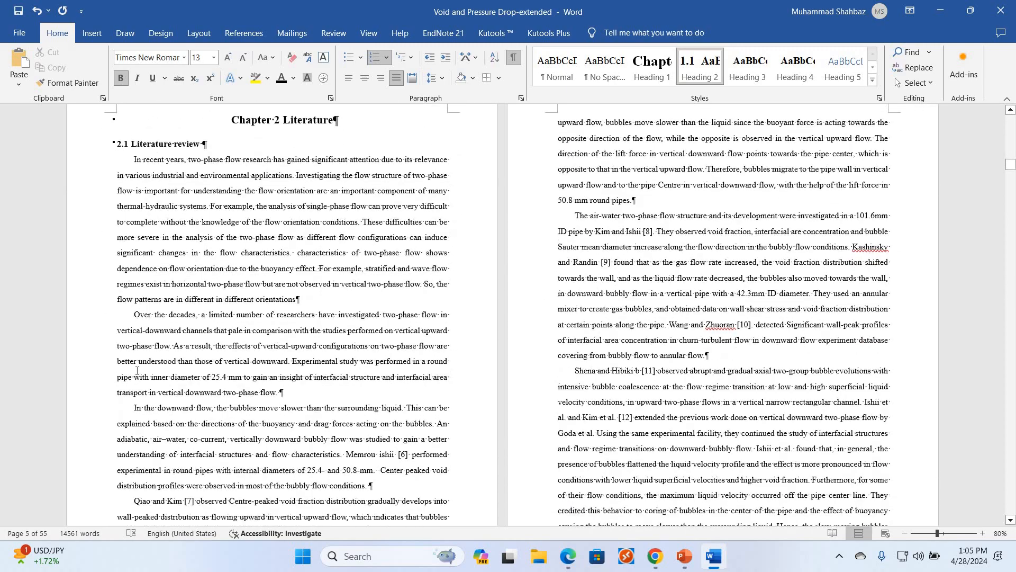
pyautogui.scroll(-10, 131, 332)
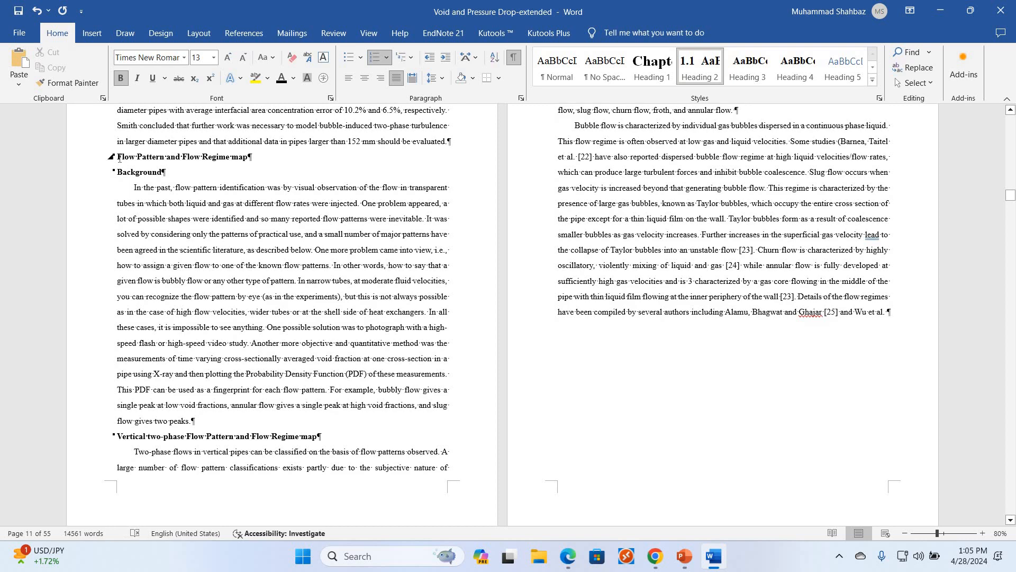
pyautogui.click(119, 158)
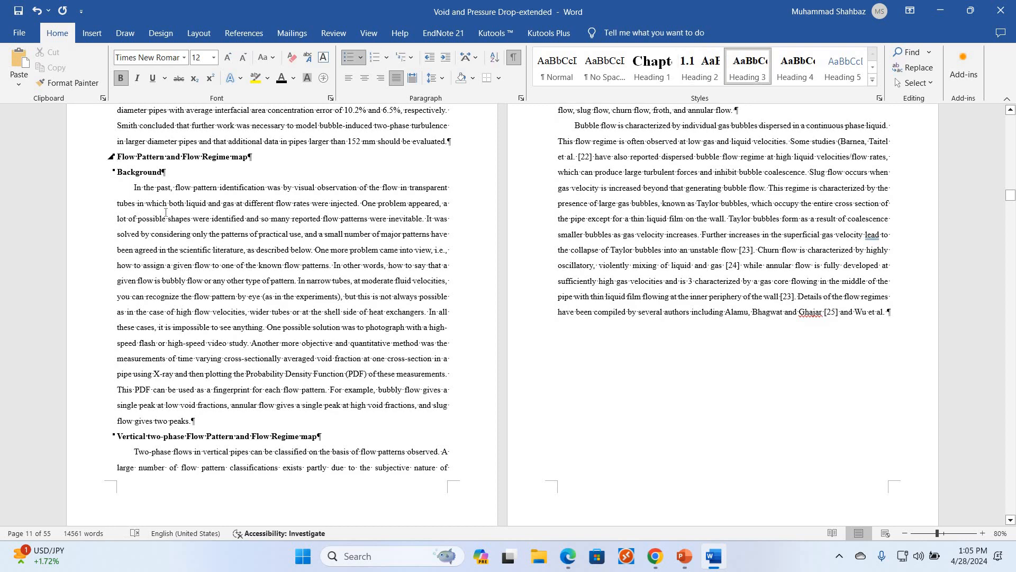
pyautogui.scroll(20, 165, 212)
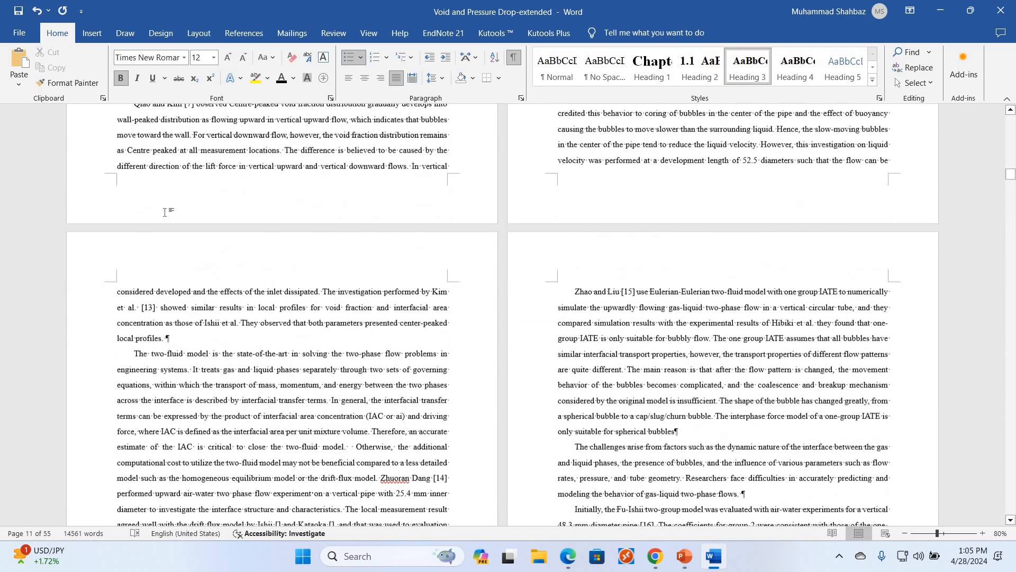
pyautogui.scroll(20, 165, 212)
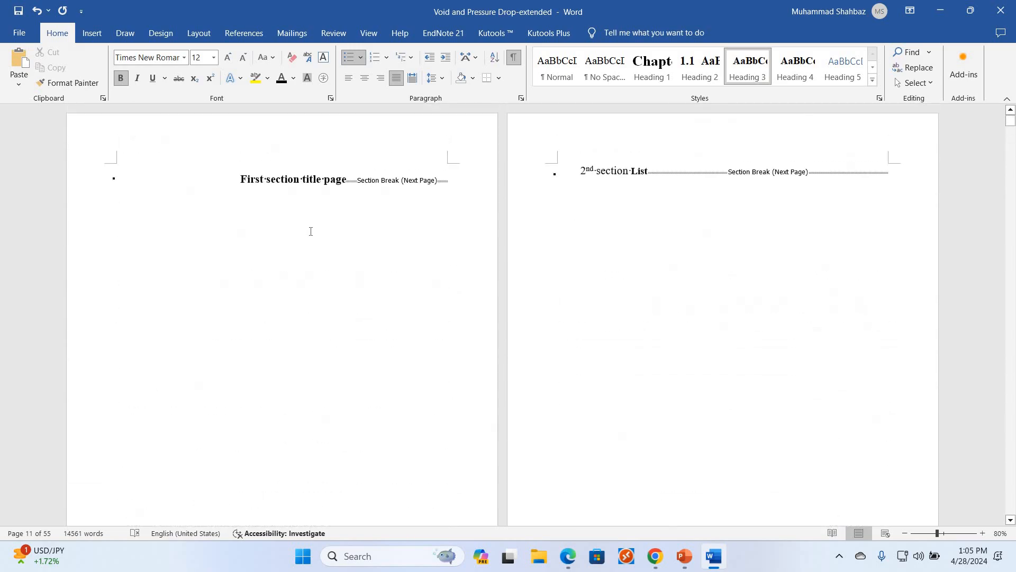
pyautogui.scroll(-15, 310, 232)
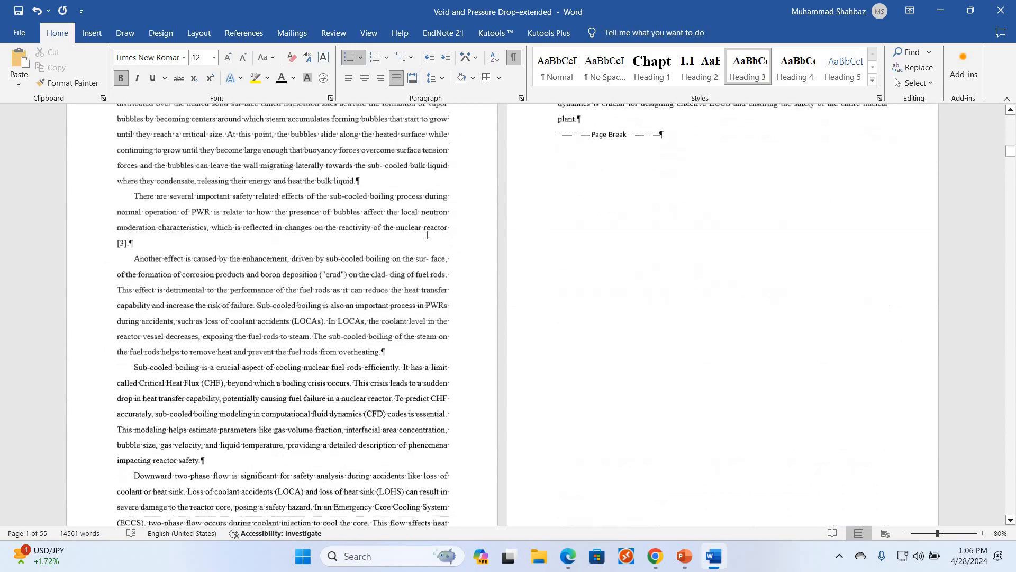
pyautogui.scroll(10, 580, 274)
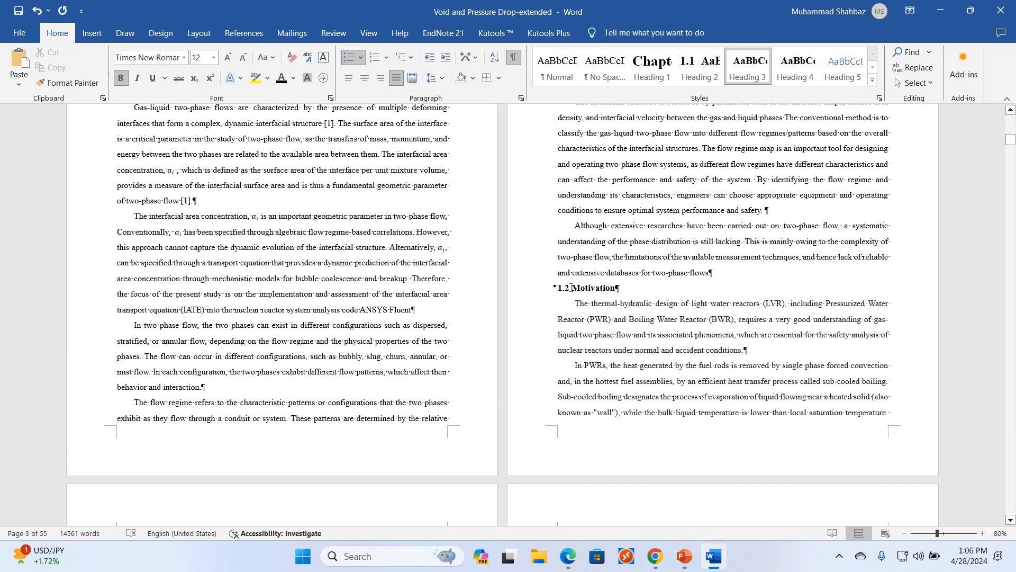
# Demote the Motivation heading one level and define list level 3 as 1.1.1, combining Level 1 and Level 2 numbers, periods and the 1, 2, 3 style
pyautogui.click(572, 287)
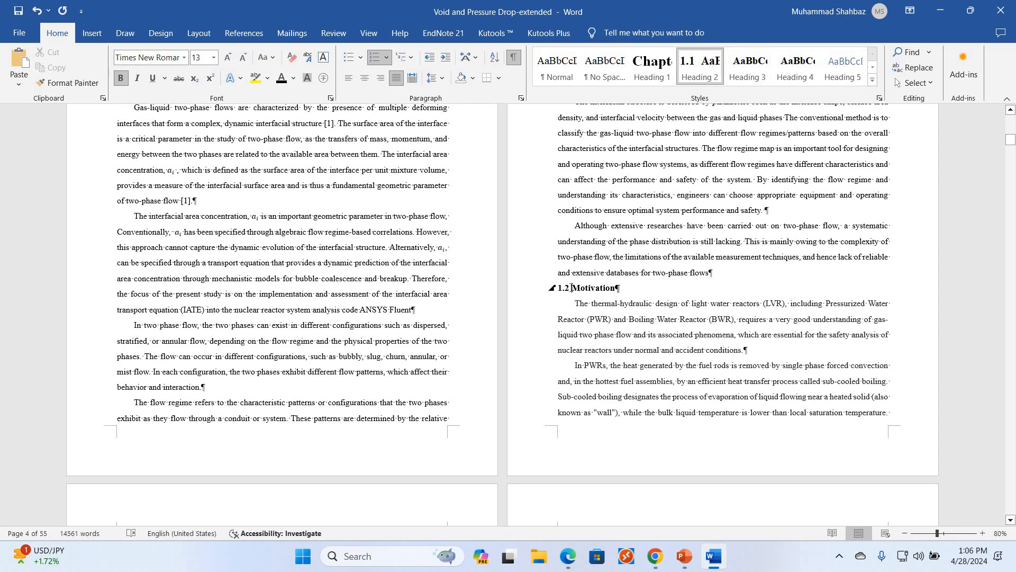
pyautogui.press('Tab')
pyautogui.click(412, 58)
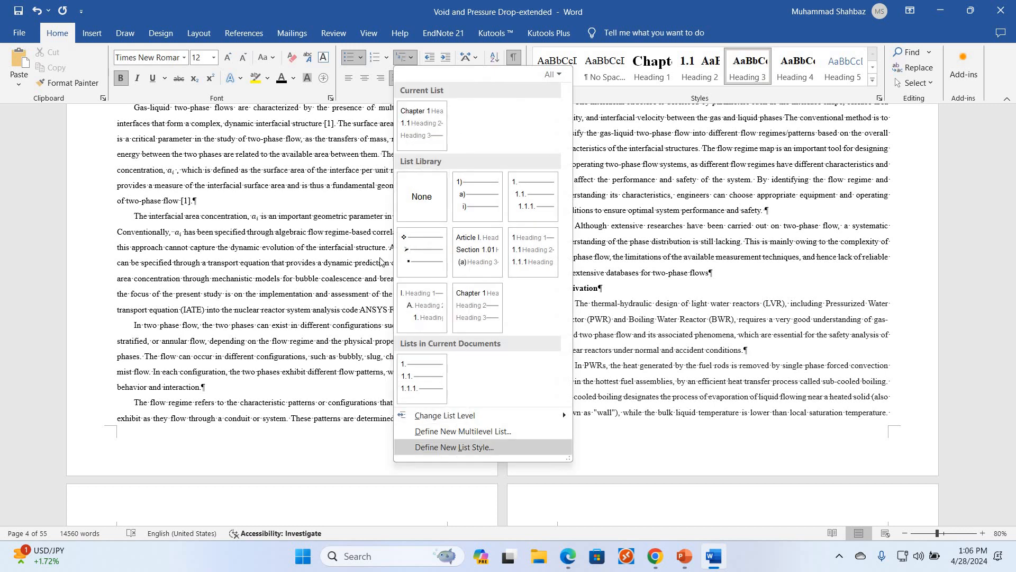
pyautogui.click(459, 431)
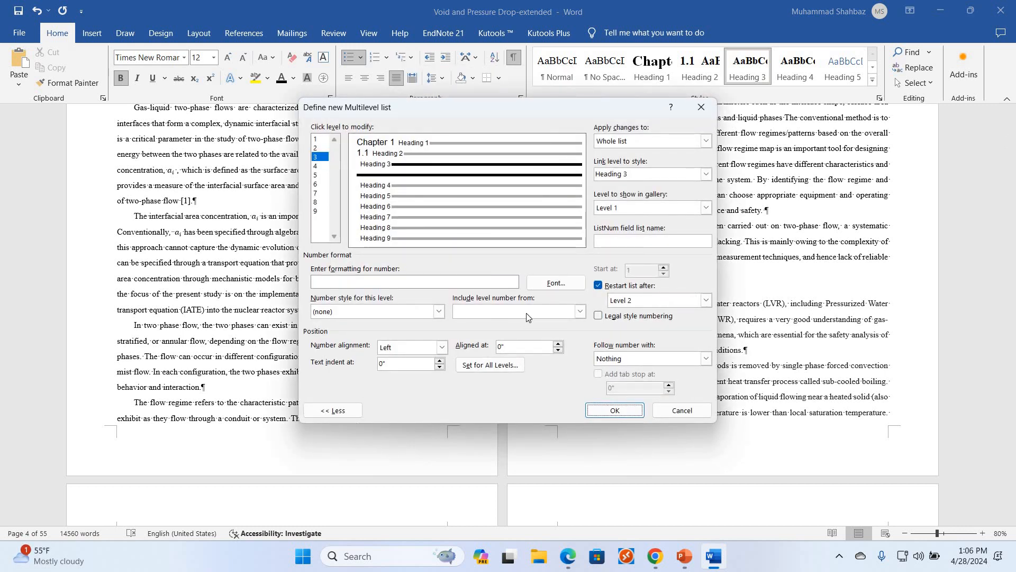
pyautogui.click(500, 313)
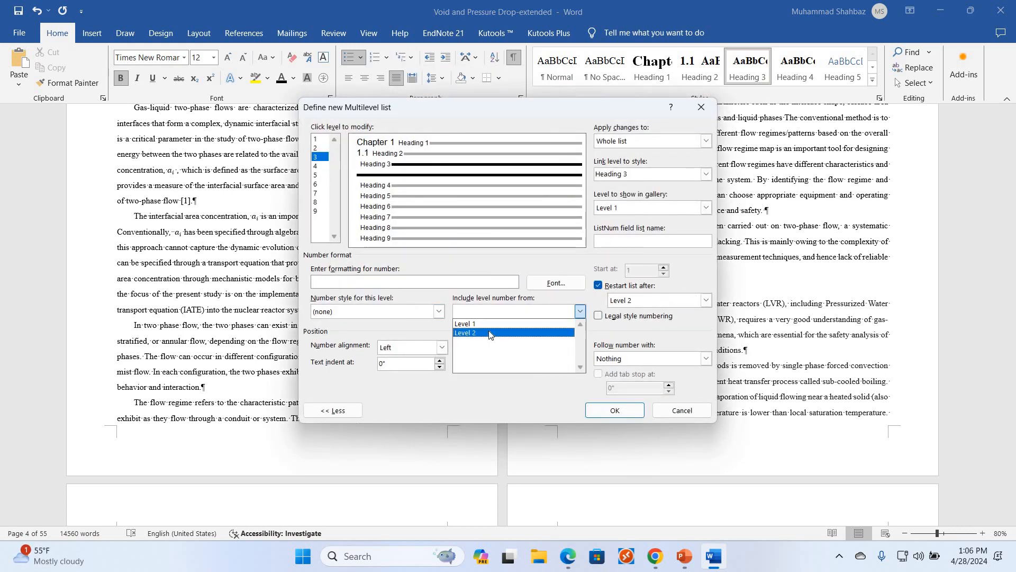
pyautogui.click(479, 324)
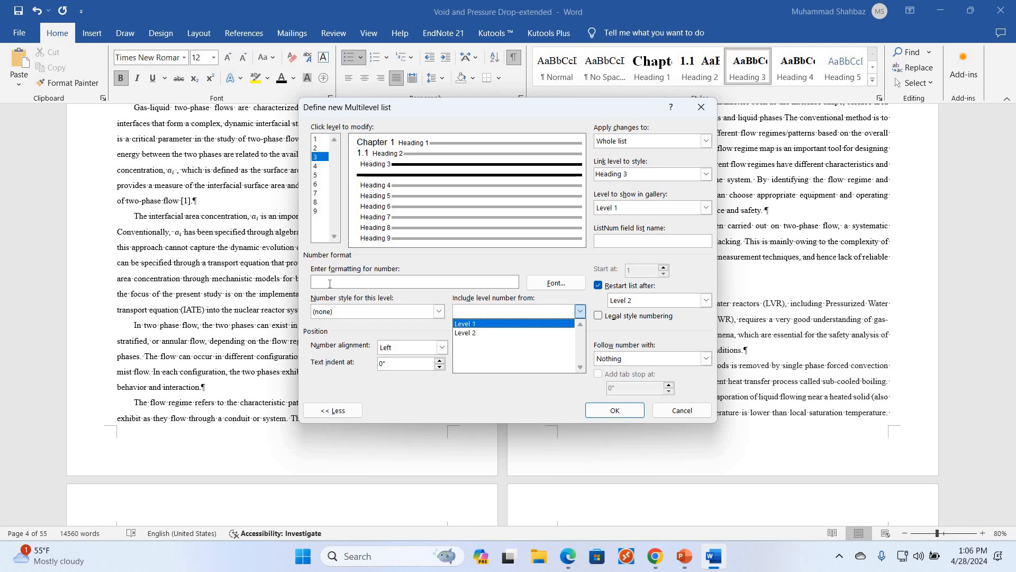
pyautogui.write('.')
pyautogui.click(514, 312)
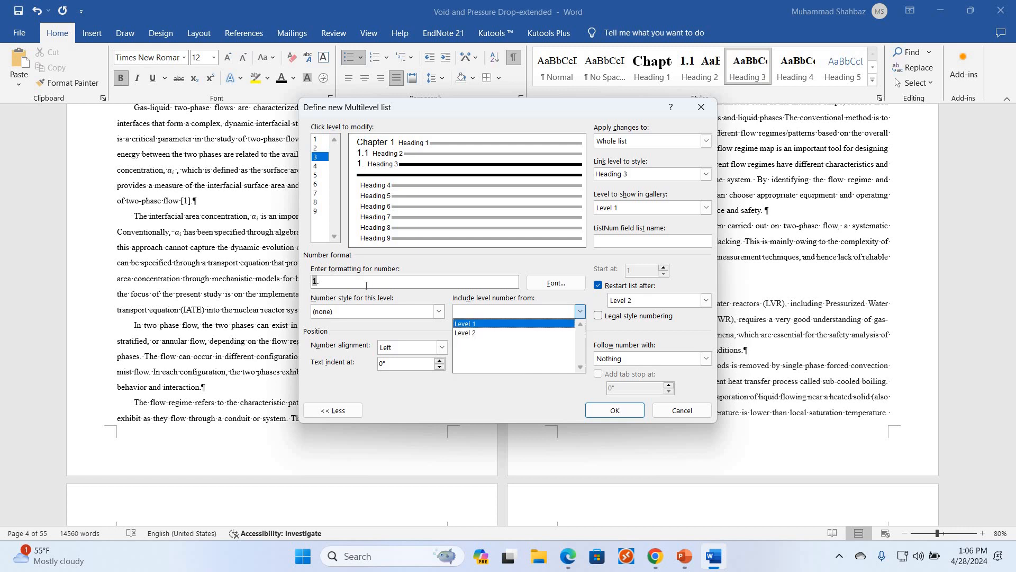
pyautogui.click(479, 332)
pyautogui.write('.')
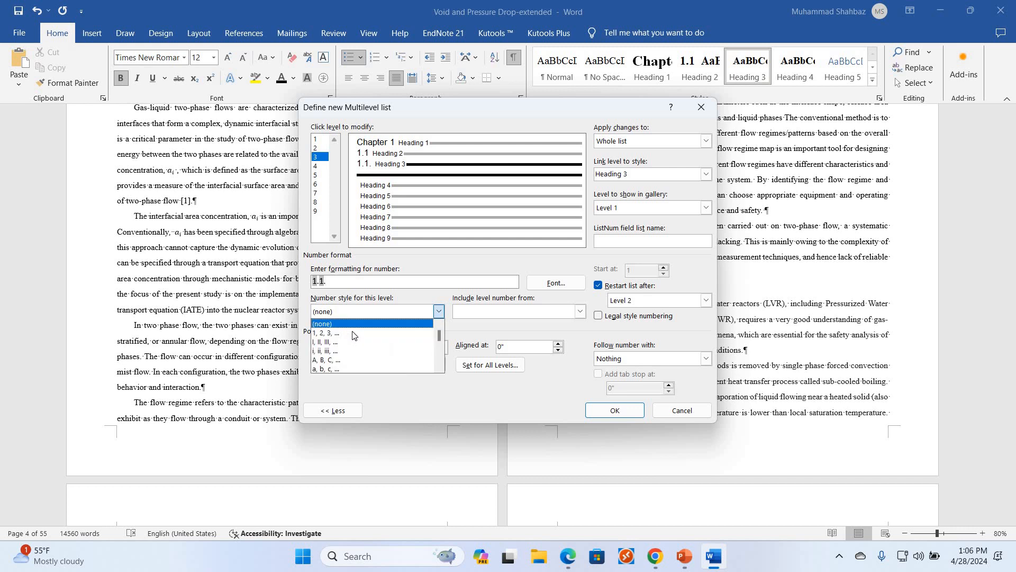
pyautogui.click(351, 331)
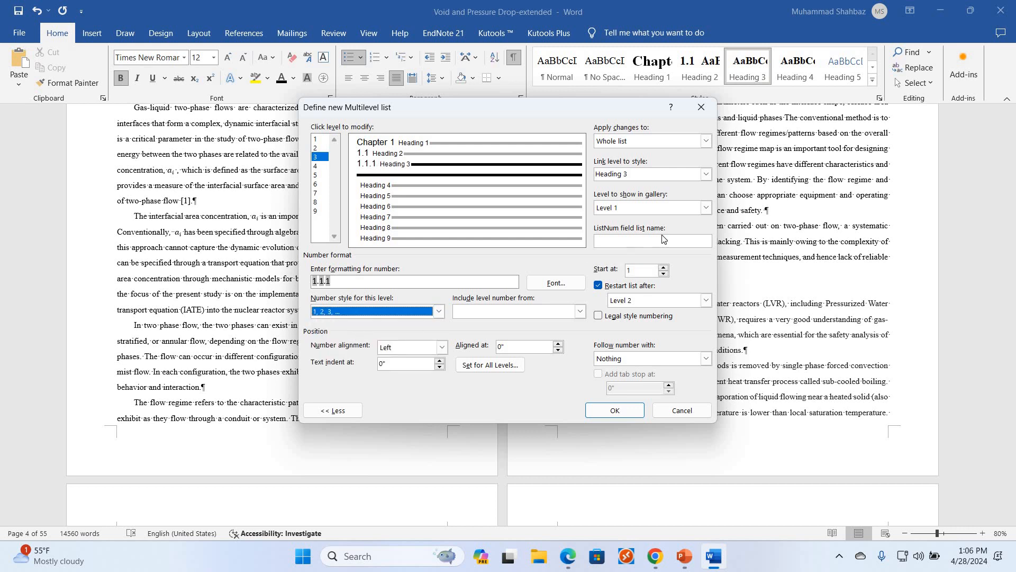
# Set Level 2 as the level to show in the gallery, apply the multilevel list, and demote the Motivation heading to Heading 3
pyautogui.click(706, 208)
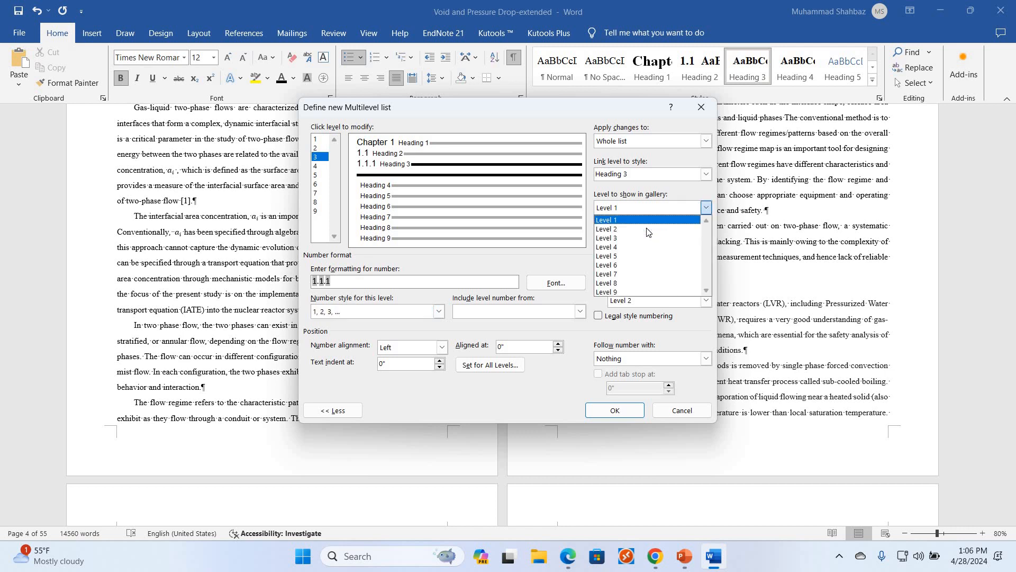
pyautogui.click(646, 230)
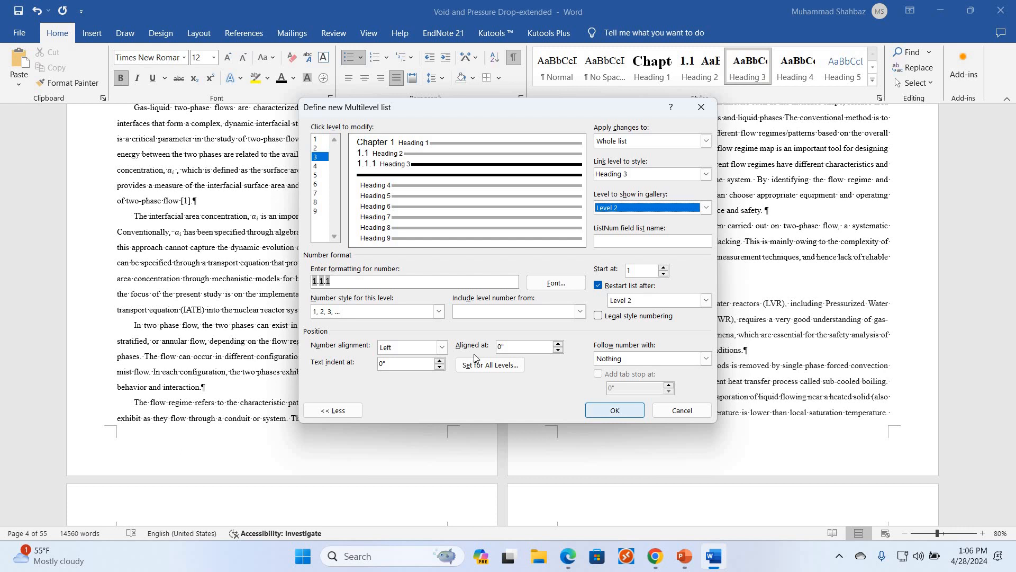
pyautogui.click(488, 365)
pyautogui.press('Return')
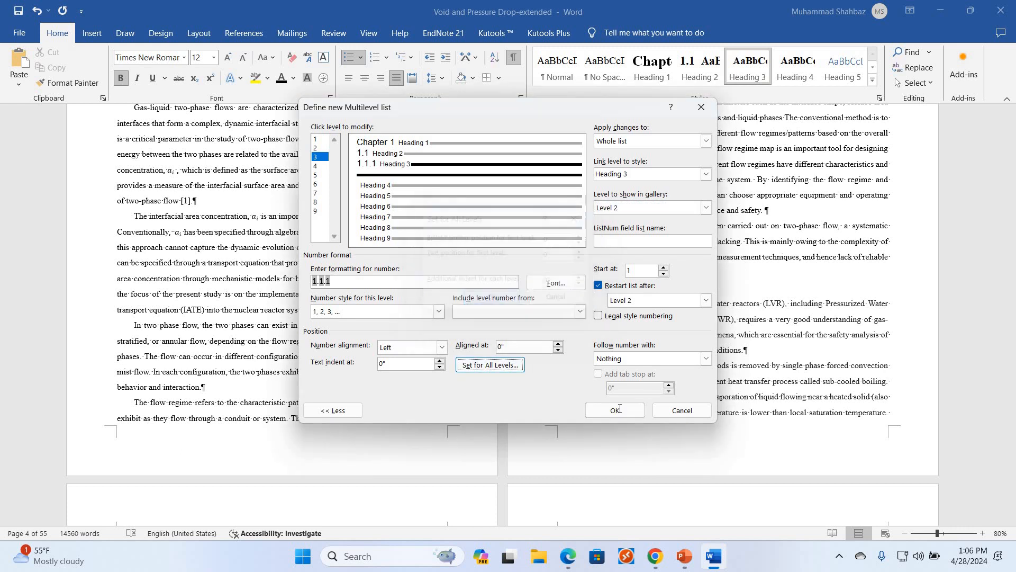
pyautogui.click(616, 411)
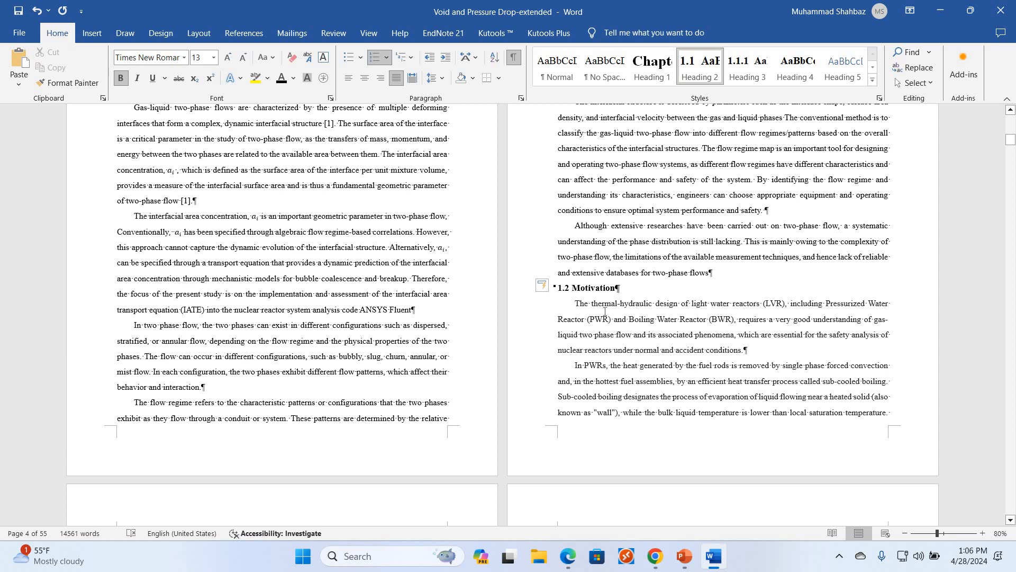
pyautogui.press('Tab')
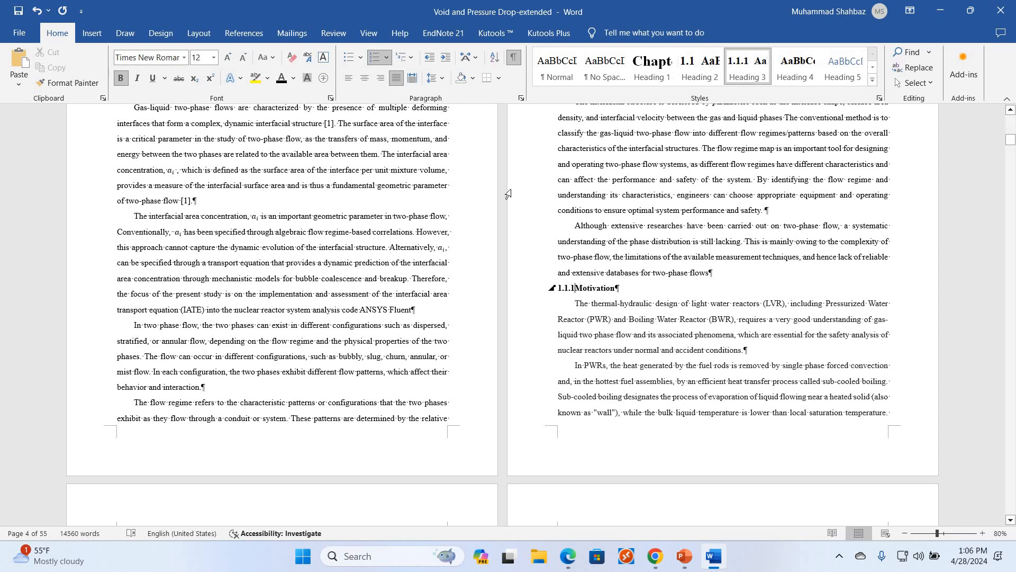
# Set the number of list level 3 to be followed by a space in the multilevel list definition
pyautogui.click(411, 58)
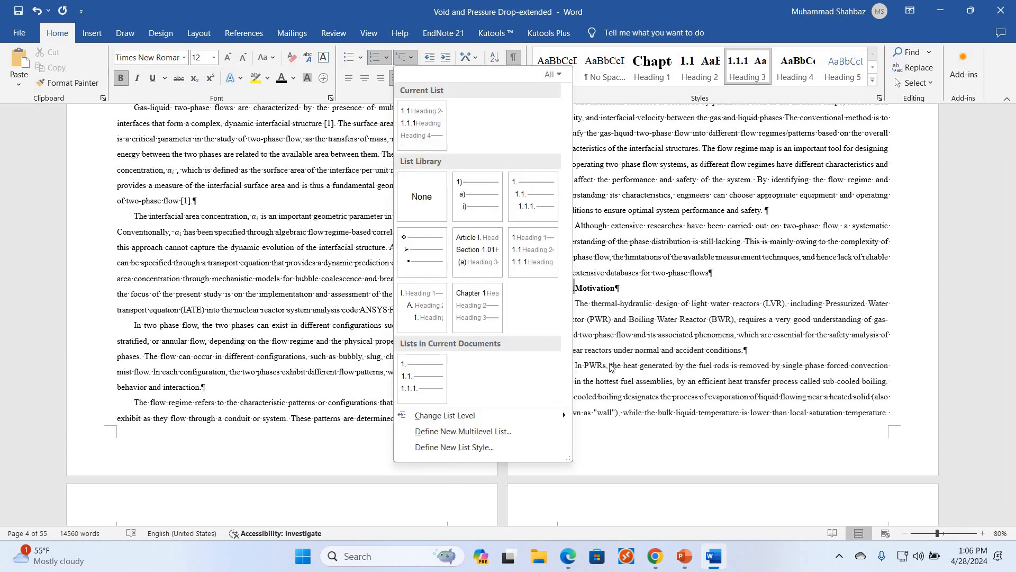
pyautogui.click(458, 433)
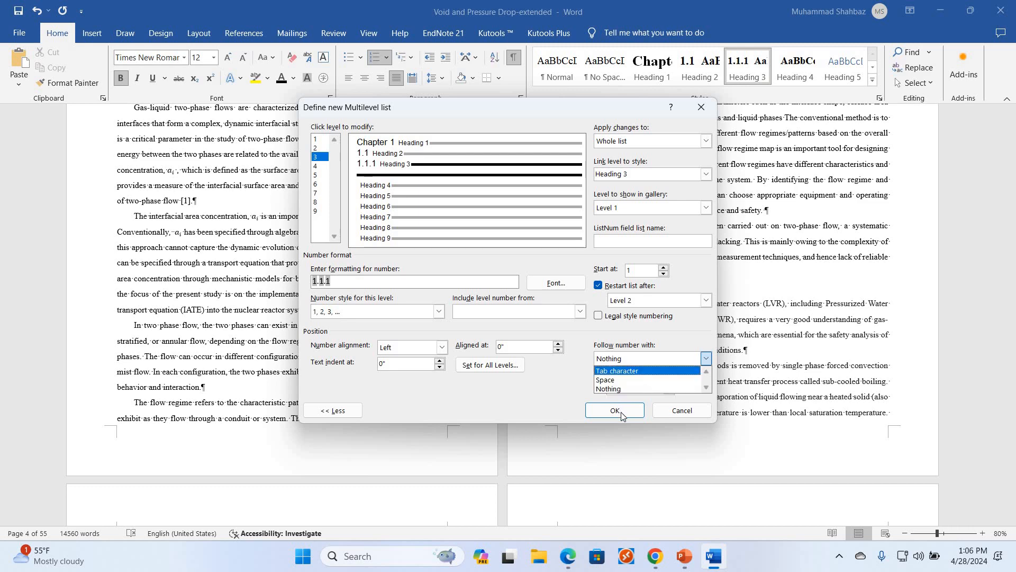
pyautogui.click(617, 379)
pyautogui.press('Return')
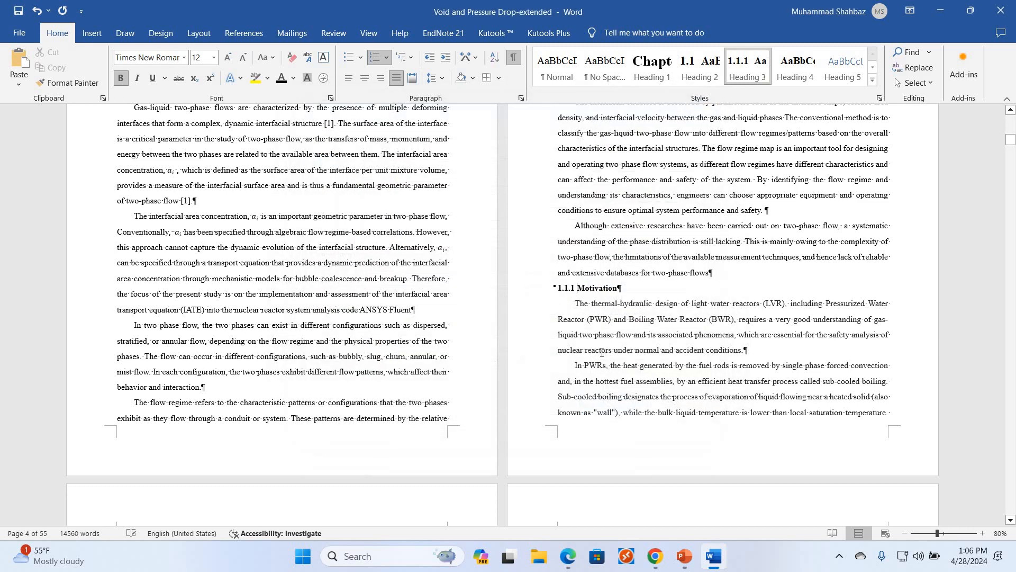
# Examine the heading numbering in Chapter 2, including the Flow Pattern and Flow Regime map and Background headings
pyautogui.scroll(-10, 602, 352)
pyautogui.scroll(-15, 602, 352)
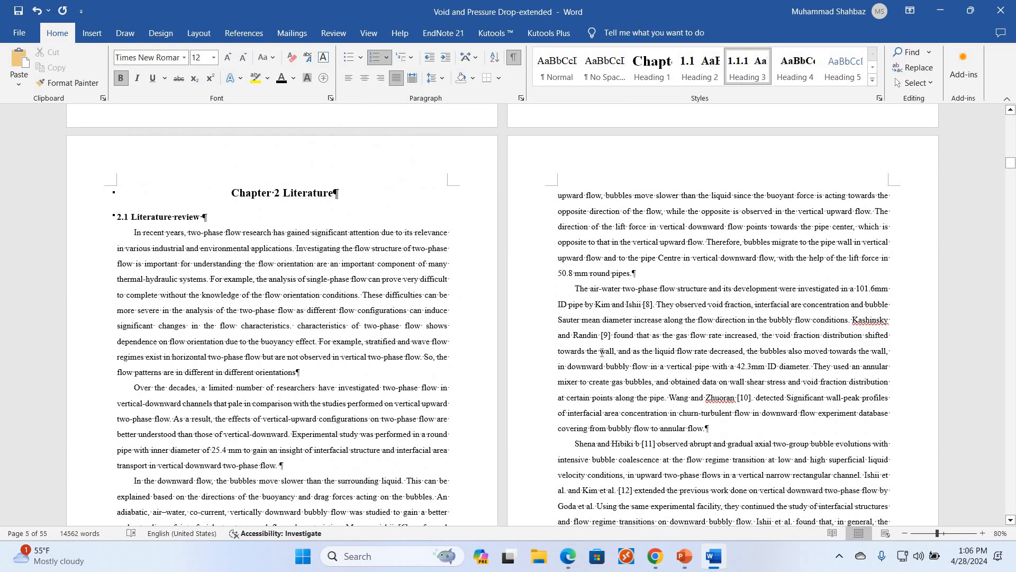
pyautogui.scroll(-15, 602, 352)
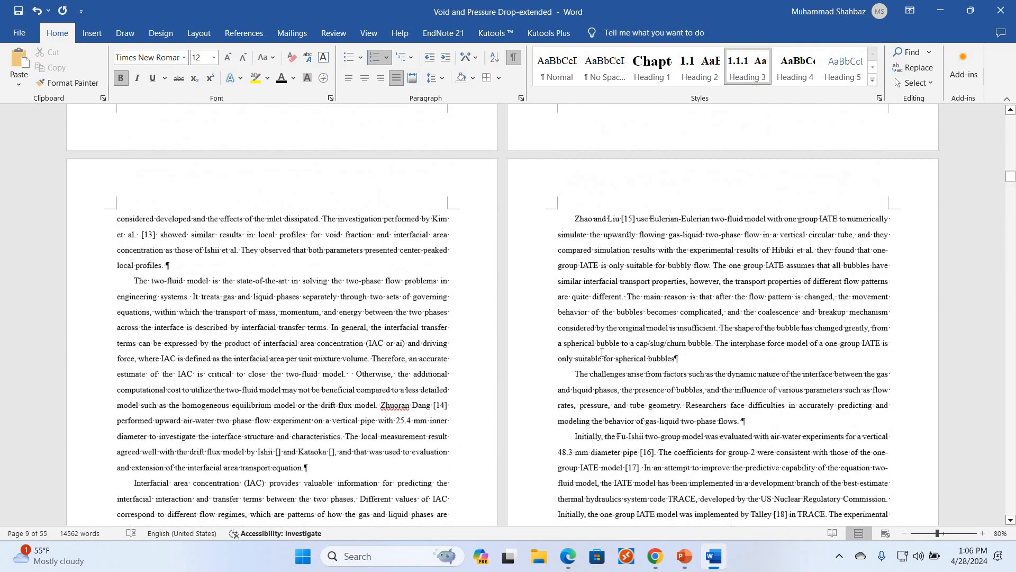
pyautogui.click(138, 238)
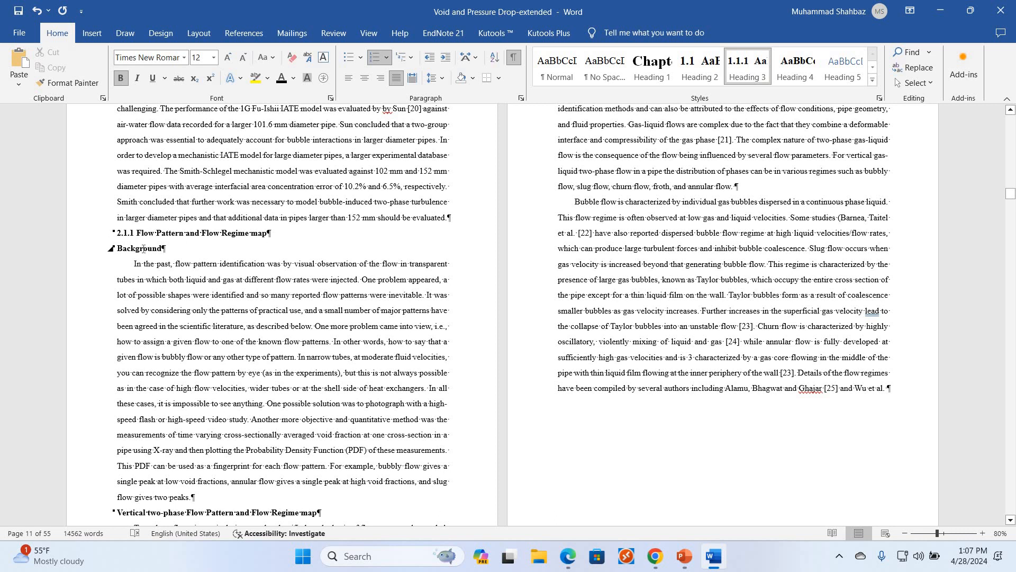
pyautogui.click(144, 248)
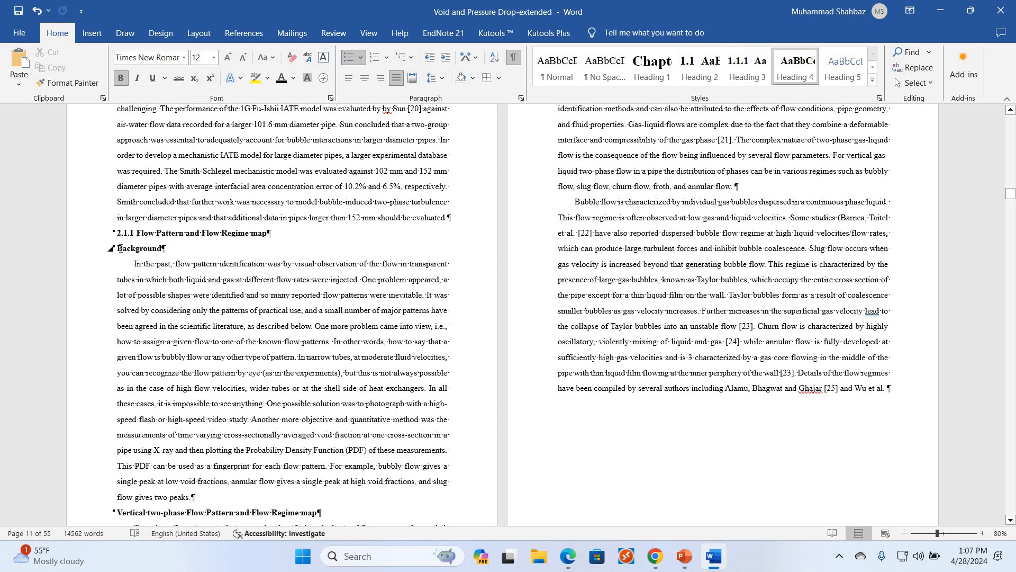
pyautogui.scroll(20, 178, 273)
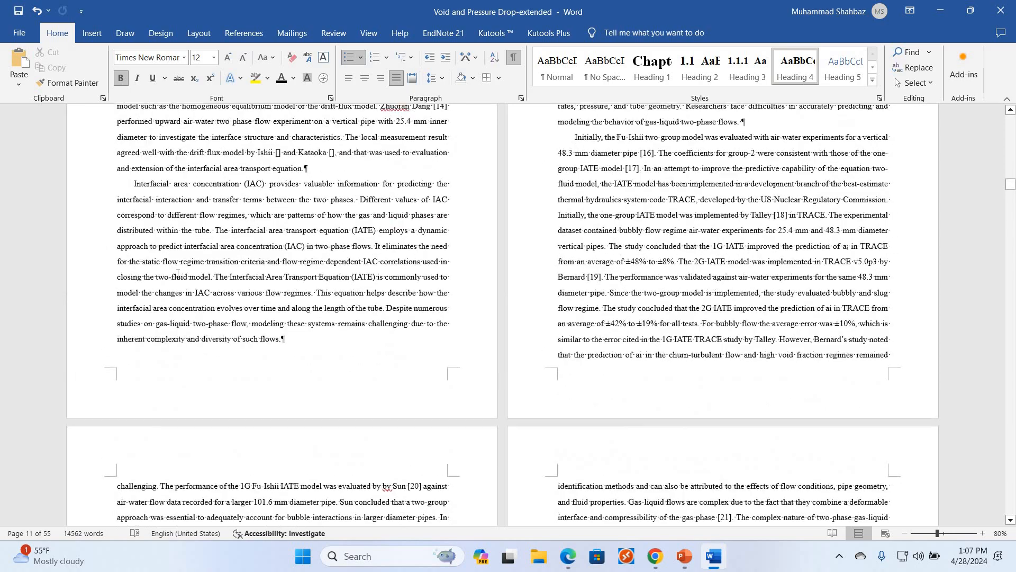
pyautogui.scroll(4, 178, 274)
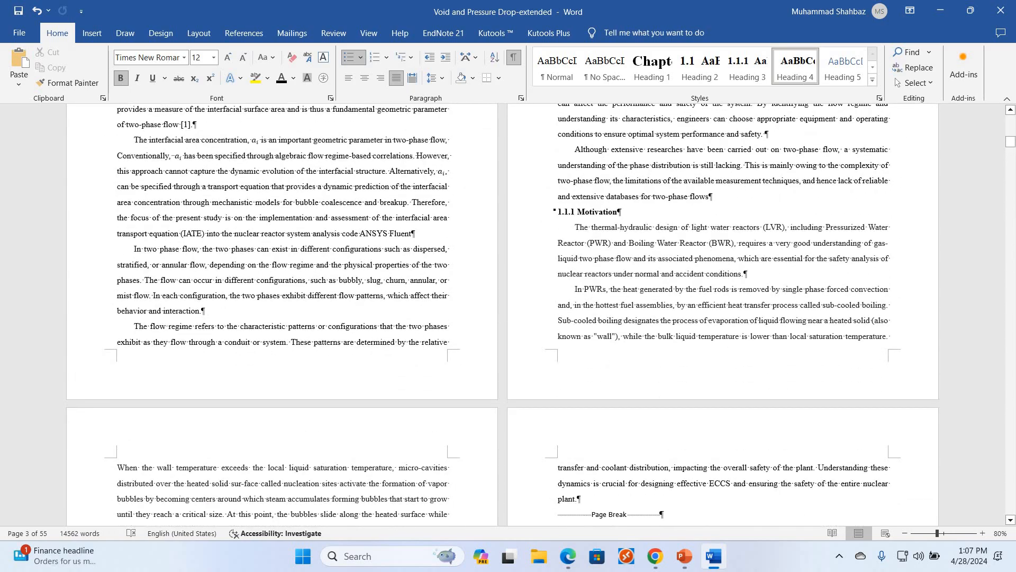
# Insert a new line reading "Heading 4" after the first paragraph of the Motivation section and apply the Heading 4 style to it
pyautogui.click(745, 274)
pyautogui.press('Return')
pyautogui.write('heading ')
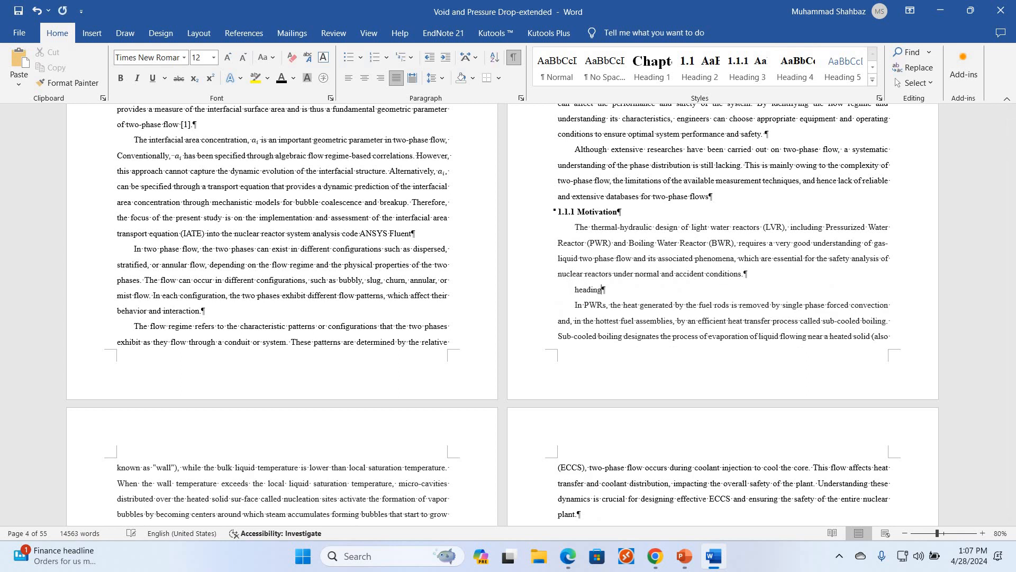
pyautogui.write('4')
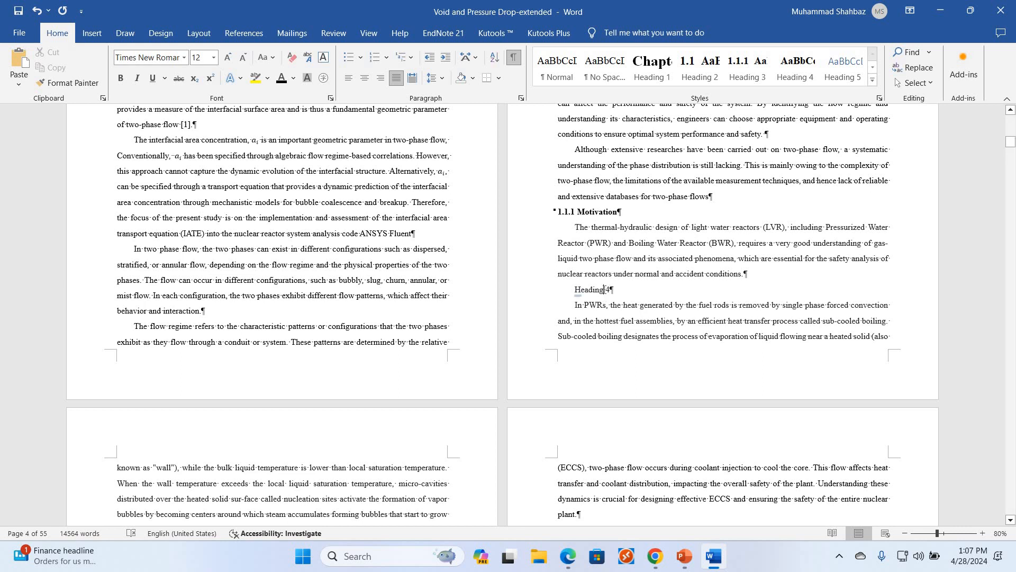
pyautogui.hotkey('ctrl', 'alt', '4')
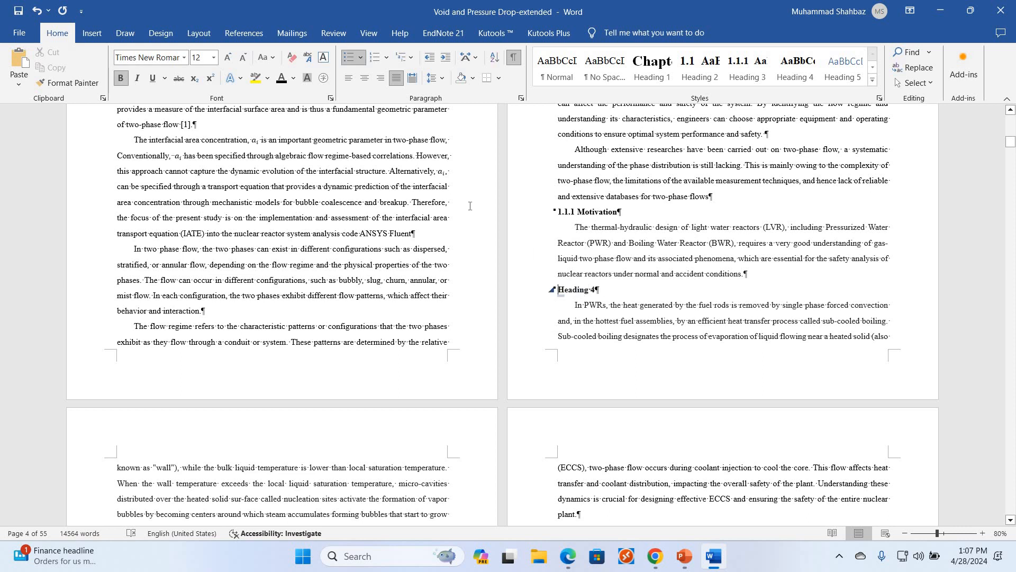
# Define list level 4 as 1.1.1.1, combining the Level 1, Level 2 and Level 3 numbers, periods and the 1, 2, 3 style
pyautogui.click(412, 58)
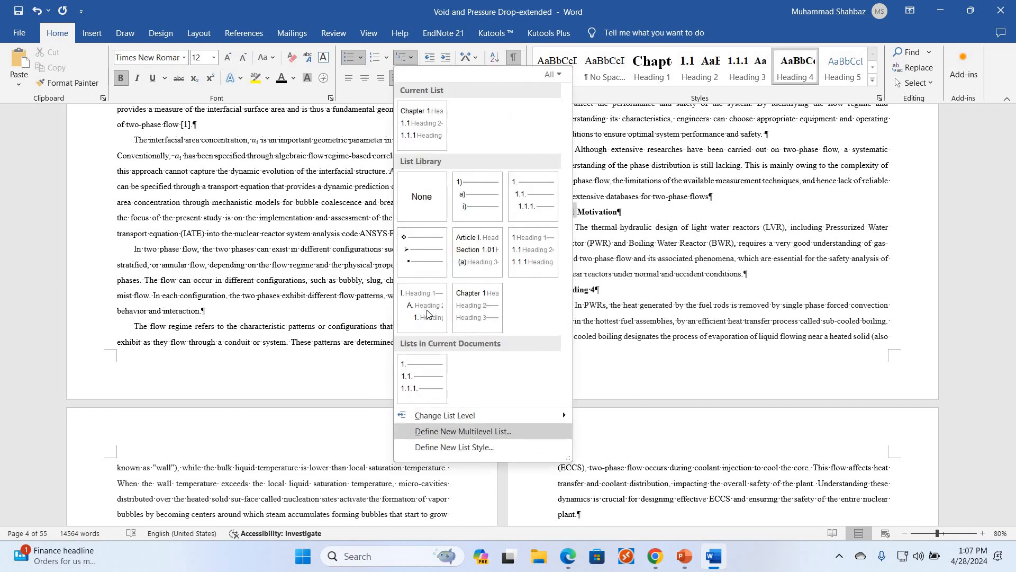
pyautogui.click(444, 431)
pyautogui.click(581, 312)
pyautogui.click(499, 324)
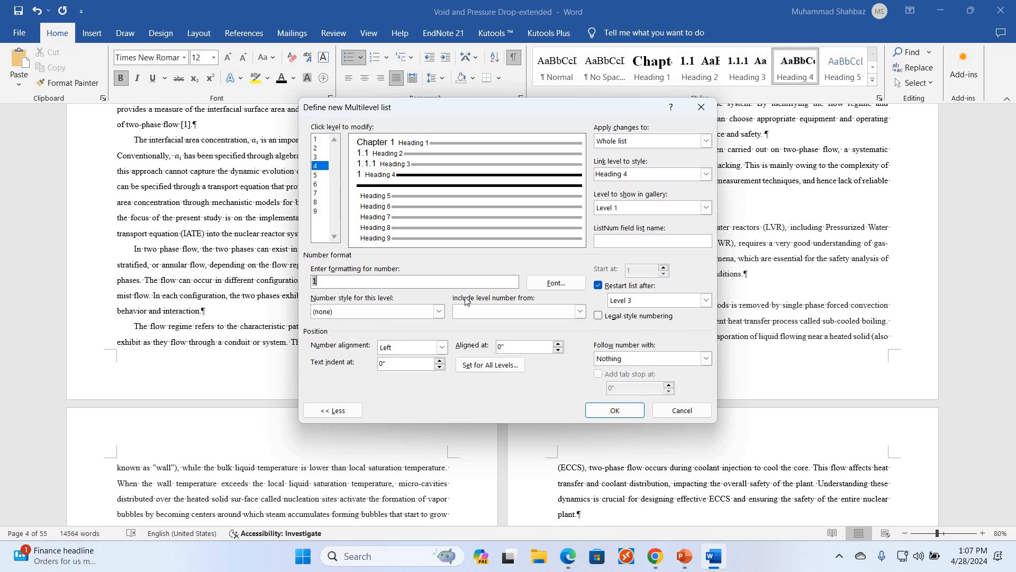
pyautogui.write('.')
pyautogui.click(481, 316)
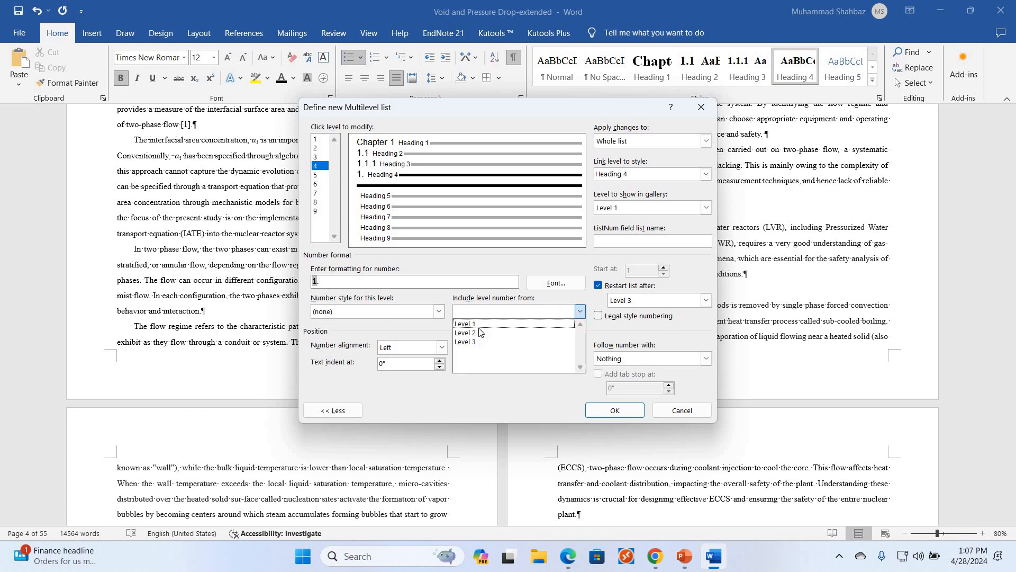
pyautogui.click(479, 333)
pyautogui.write('.')
pyautogui.click(479, 313)
pyautogui.press('Down')
pyautogui.press('Return')
pyautogui.write('.1.')
pyautogui.click(339, 311)
pyautogui.click(334, 332)
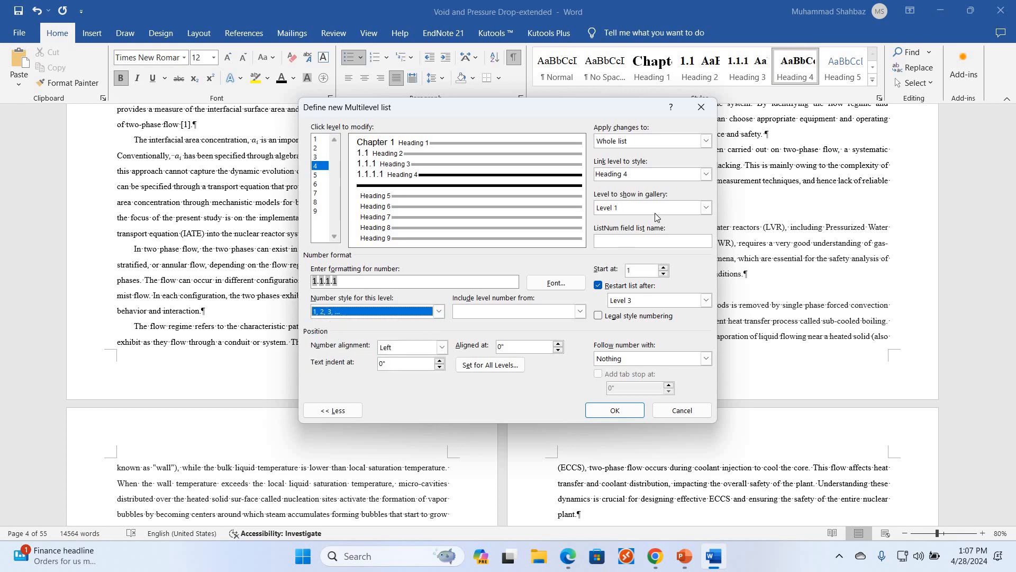
# Set Level 3 as the level to show in the gallery and apply the multilevel list
pyautogui.click(656, 207)
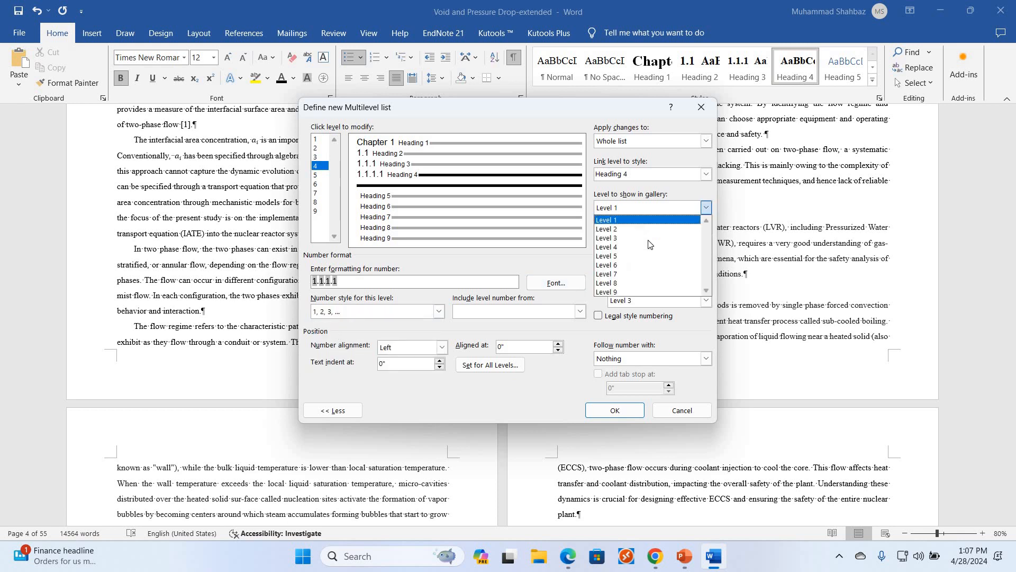
pyautogui.click(648, 239)
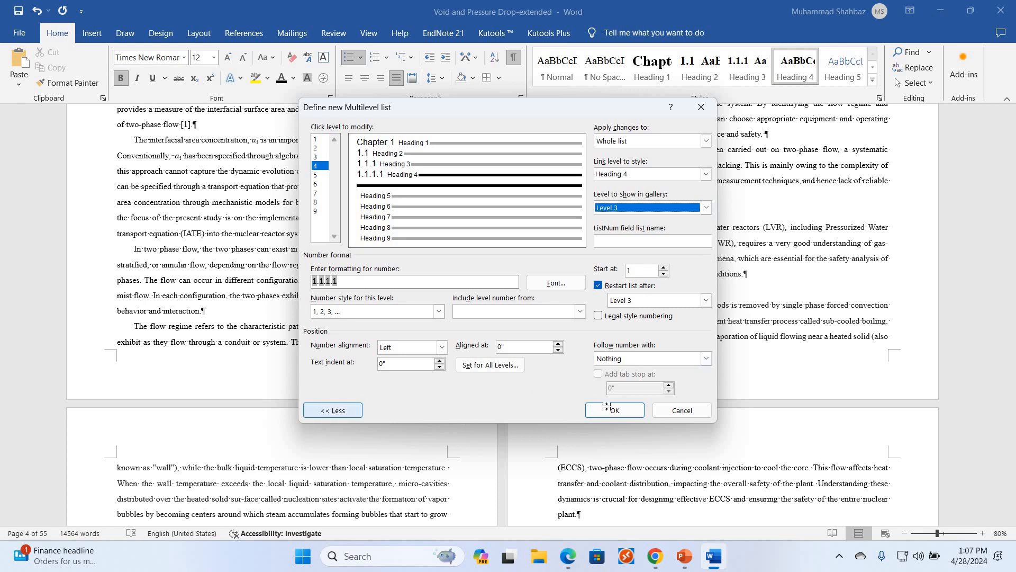
pyautogui.press('Return')
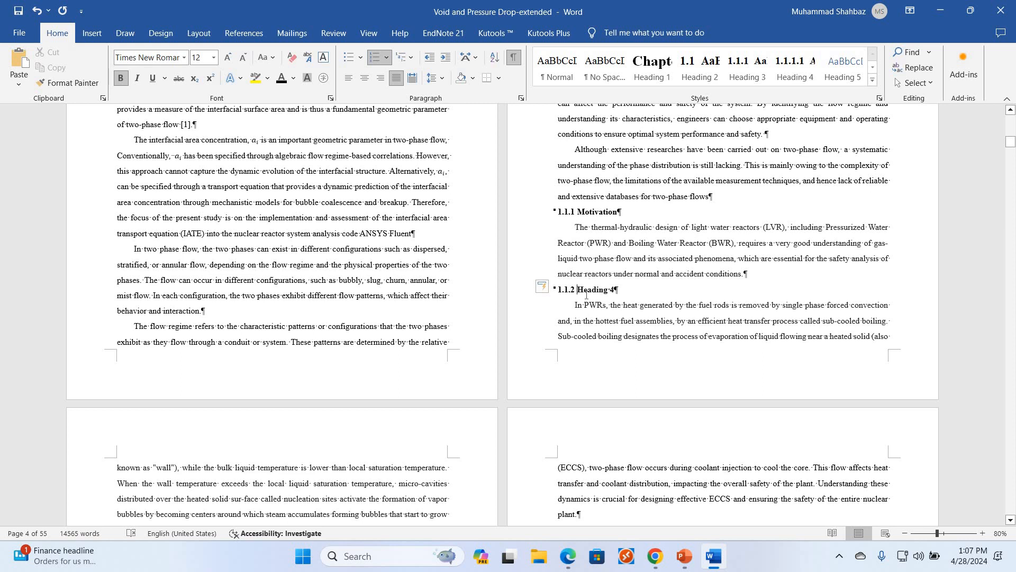
# Reapply the Heading 4 style to the "Heading 4" line in the Motivation section
pyautogui.click(586, 297)
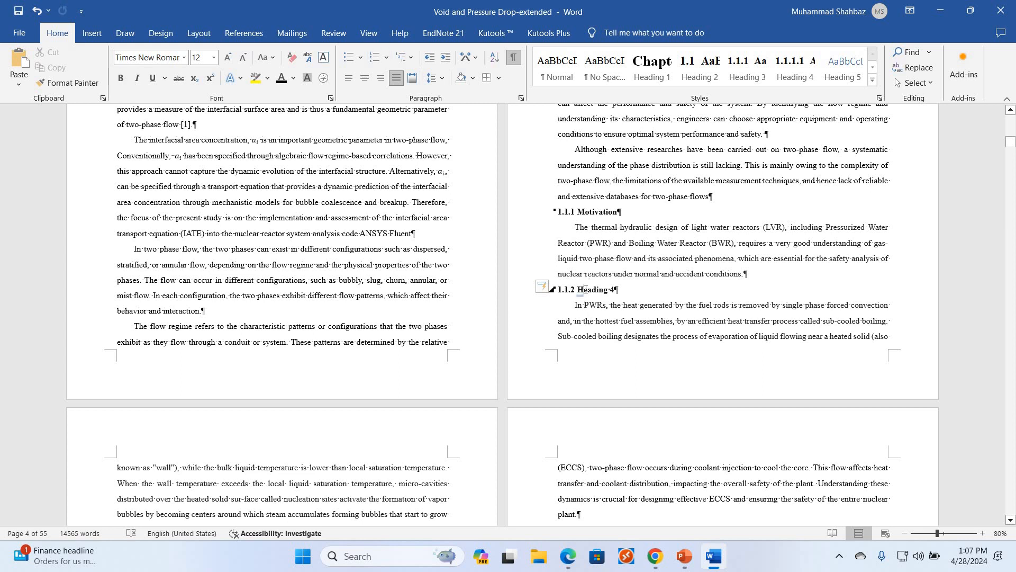
pyautogui.click(586, 289)
pyautogui.hotkey('ctrl', 'z')
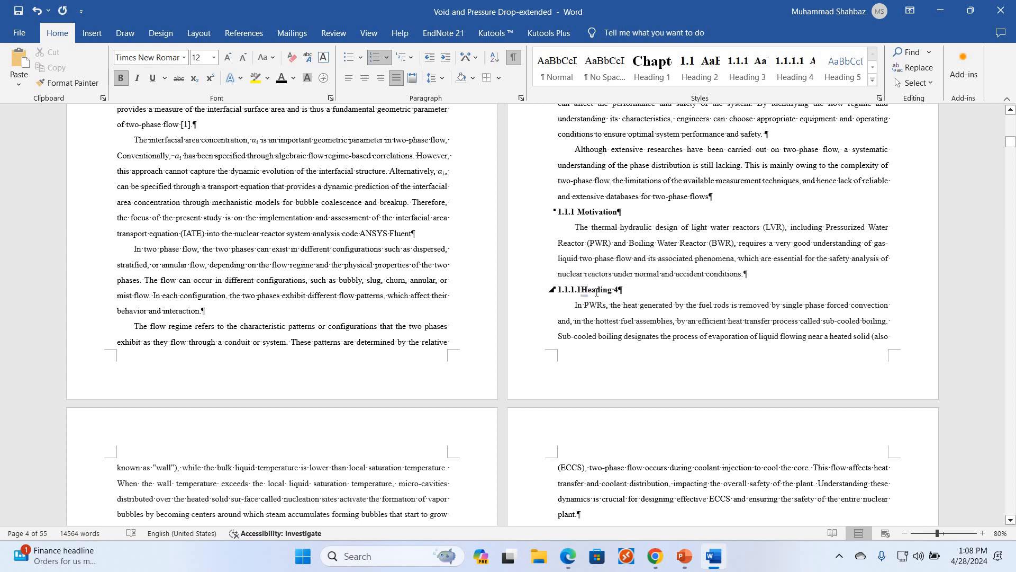
# Set the number of list level 4 to be followed by a space in the multilevel list definition
pyautogui.click(410, 59)
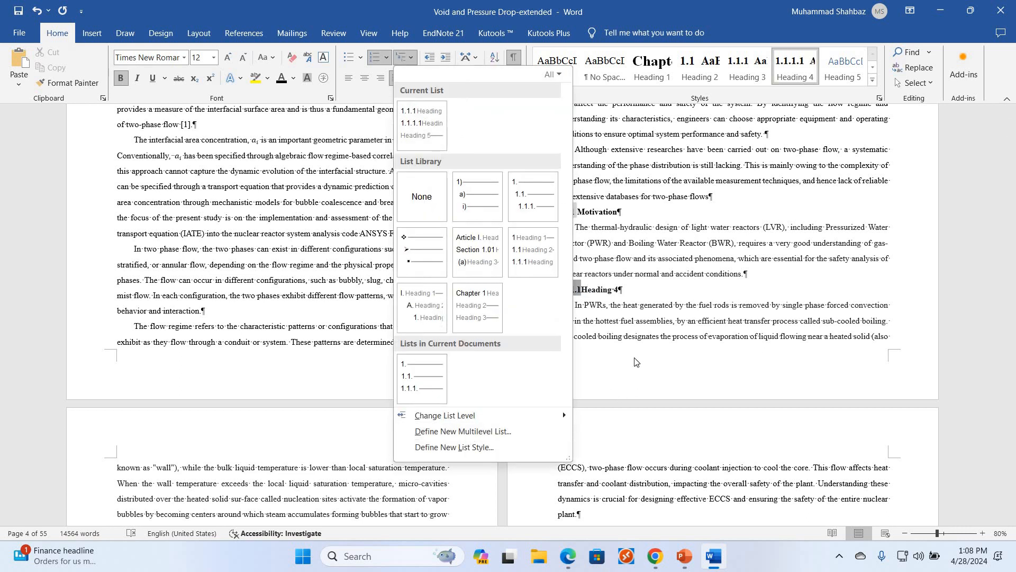
pyautogui.click(463, 431)
pyautogui.click(706, 358)
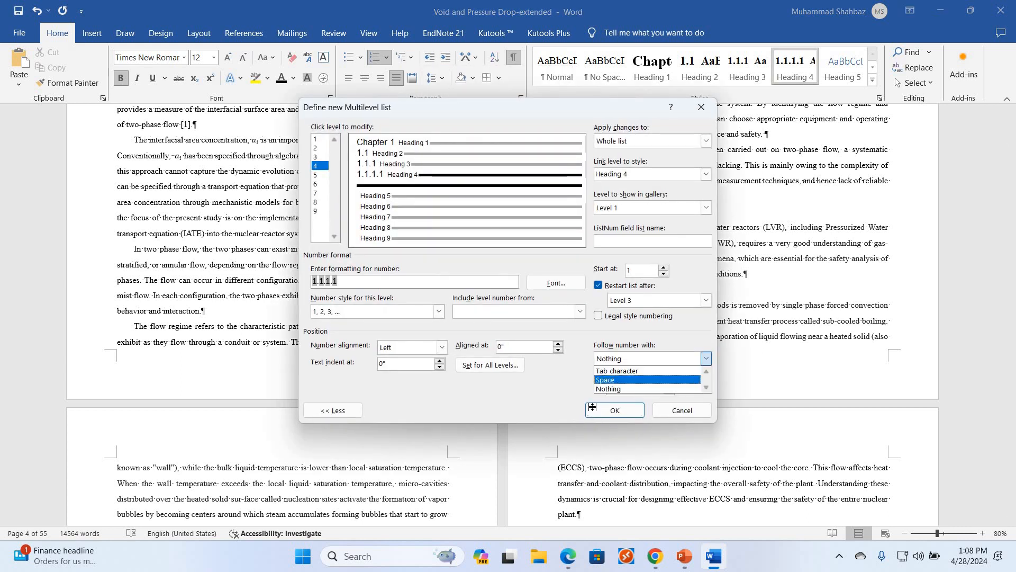
pyautogui.click(593, 407)
pyautogui.click(593, 406)
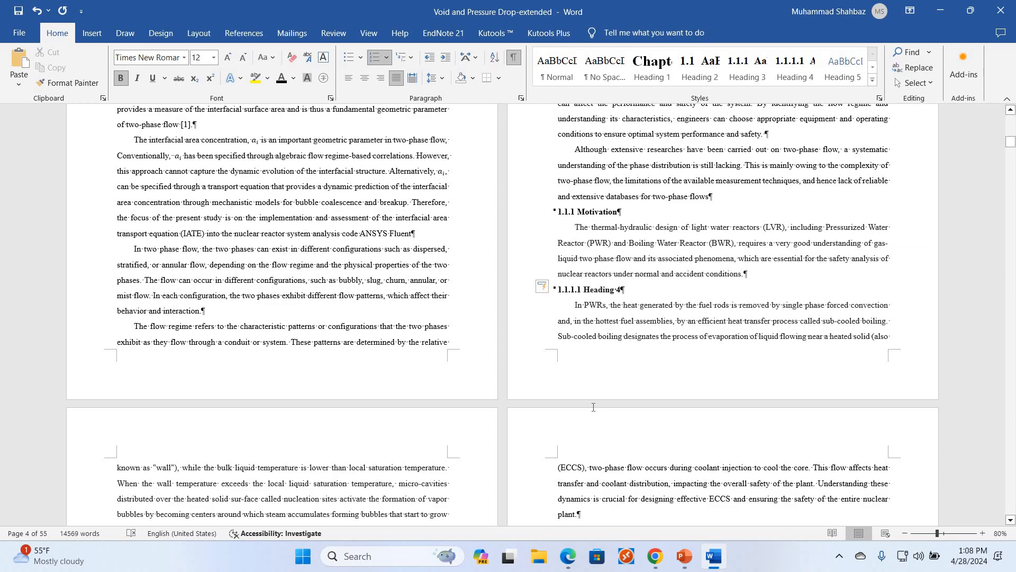
# Switch the Background heading in Chapter 2 through the Heading 1, Heading 2 and Heading 3 styles and back to Heading 4
pyautogui.scroll(-15, 594, 407)
pyautogui.scroll(-15, 593, 407)
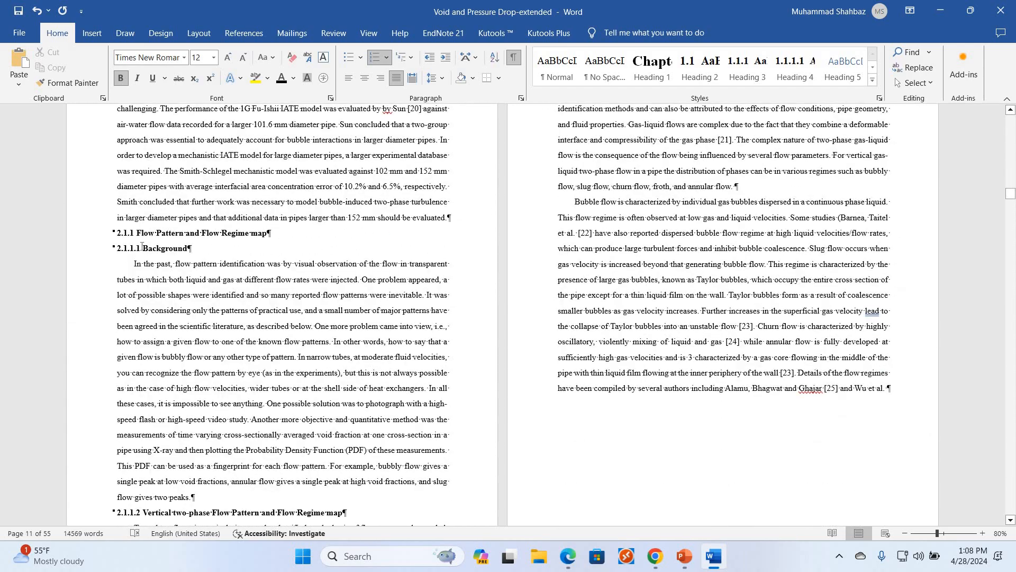
pyautogui.click(142, 247)
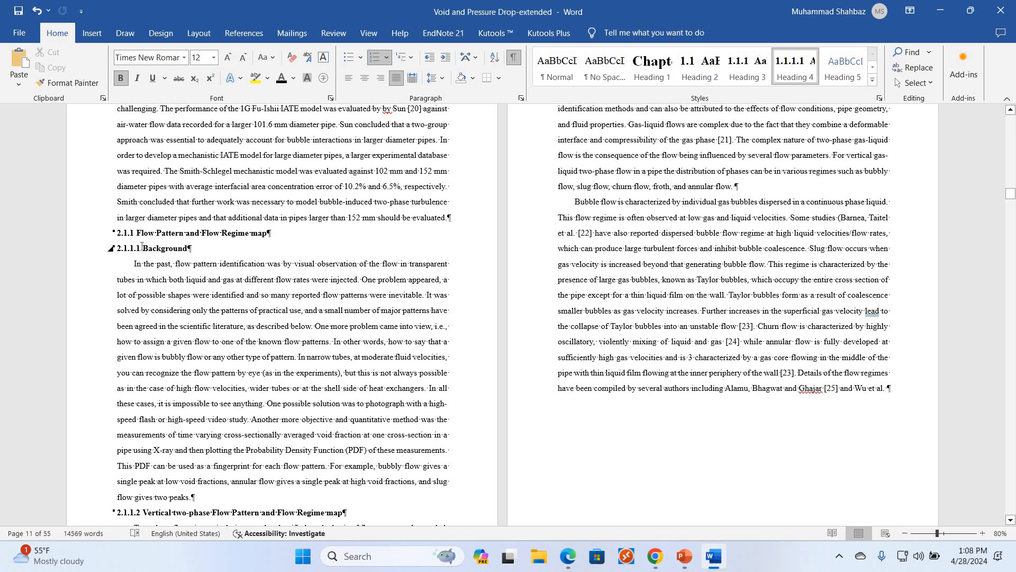
pyautogui.hotkey('ctrl', 'alt', '1')
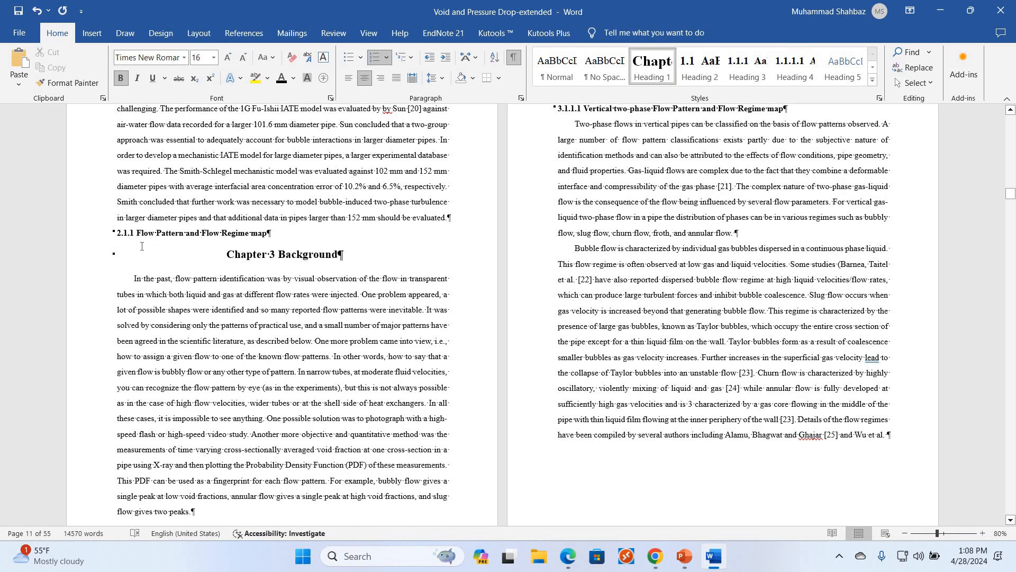
pyautogui.hotkey('ctrl', 'alt', '2')
pyautogui.hotkey('ctrl', 'alt', '3')
pyautogui.hotkey('ctrl', 'alt', '4')
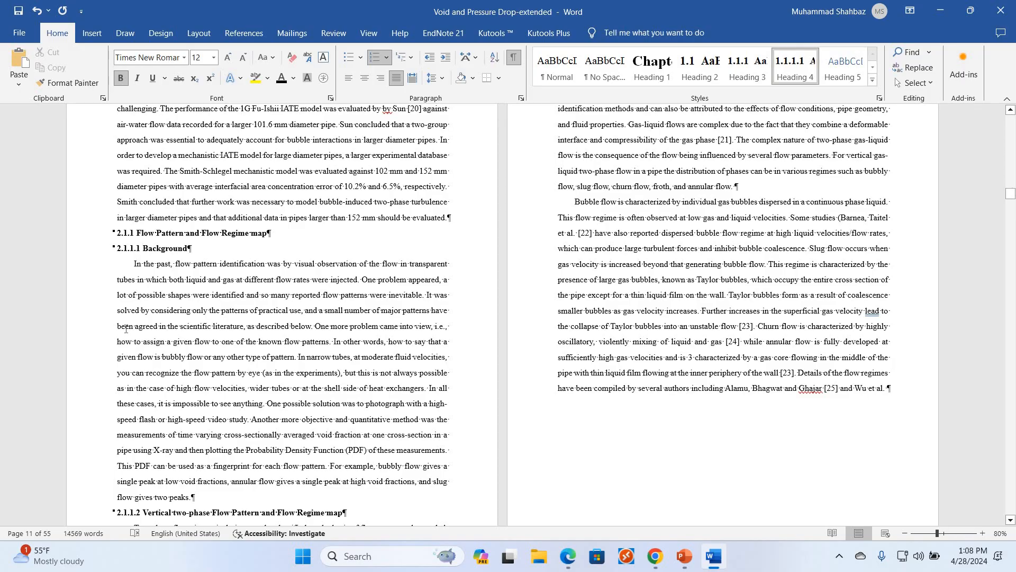
# Replace the typed "Chapter 03" text in the Chapter 3 title with "modeling"
pyautogui.scroll(-20, 126, 329)
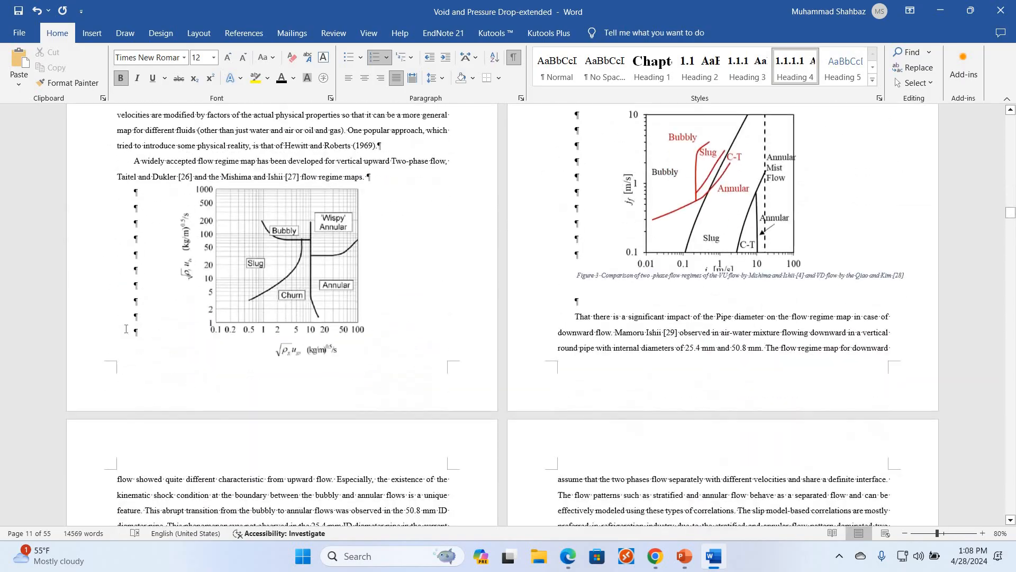
pyautogui.scroll(-20, 126, 329)
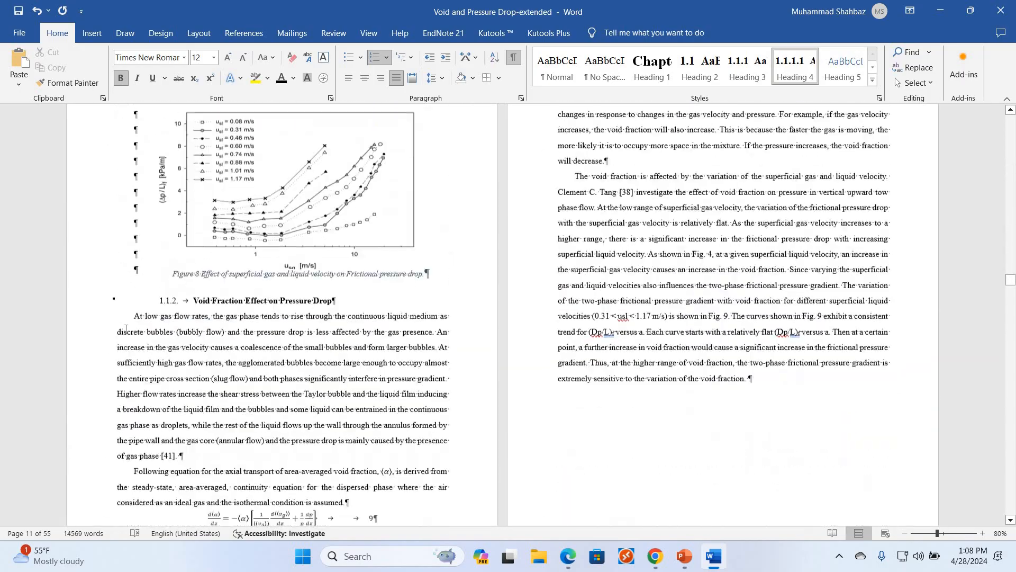
pyautogui.scroll(-15, 272, 186)
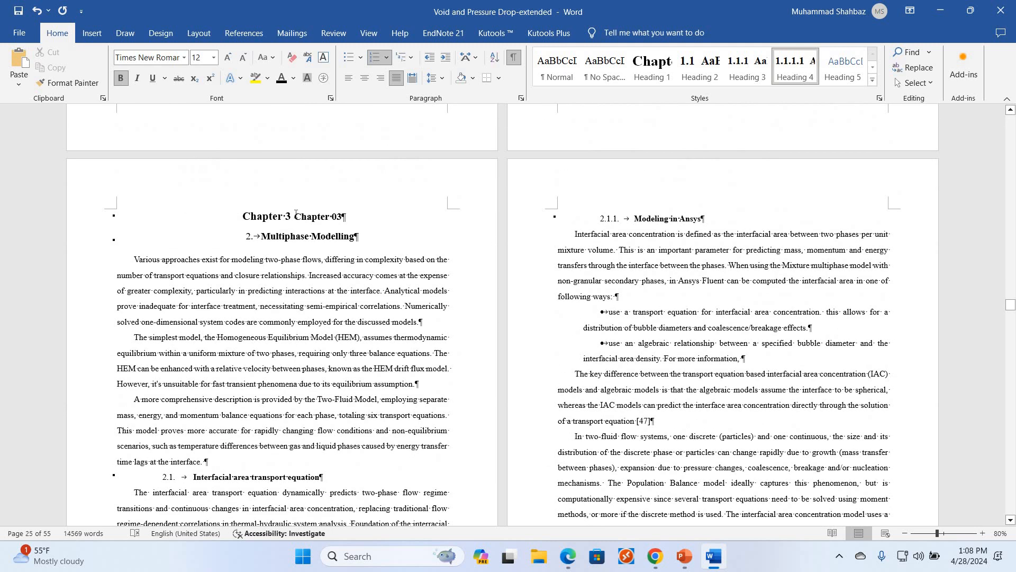
pyautogui.moveTo(346, 217); pyautogui.dragTo(294, 218)
pyautogui.write('m')
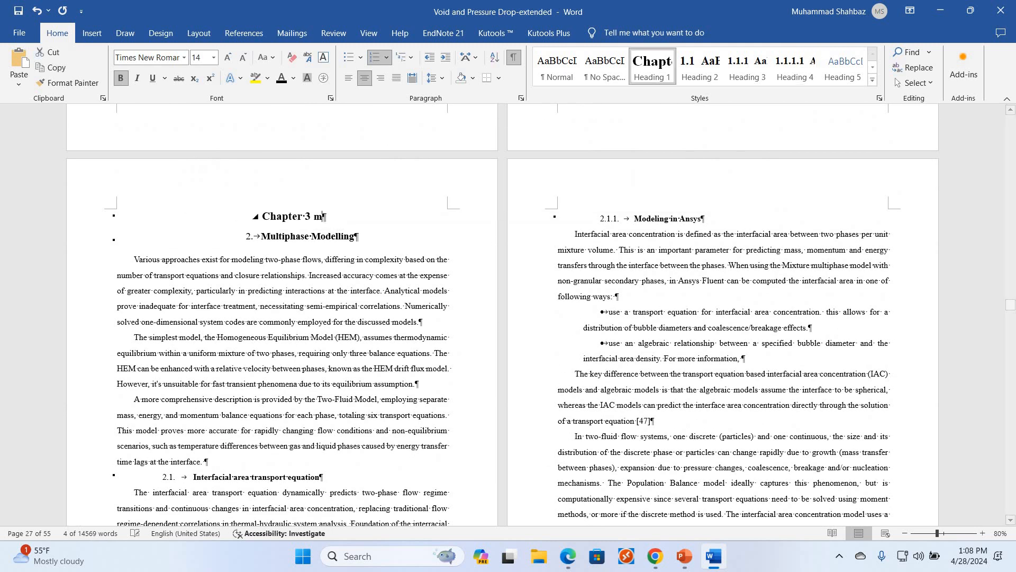
pyautogui.write('odeling')
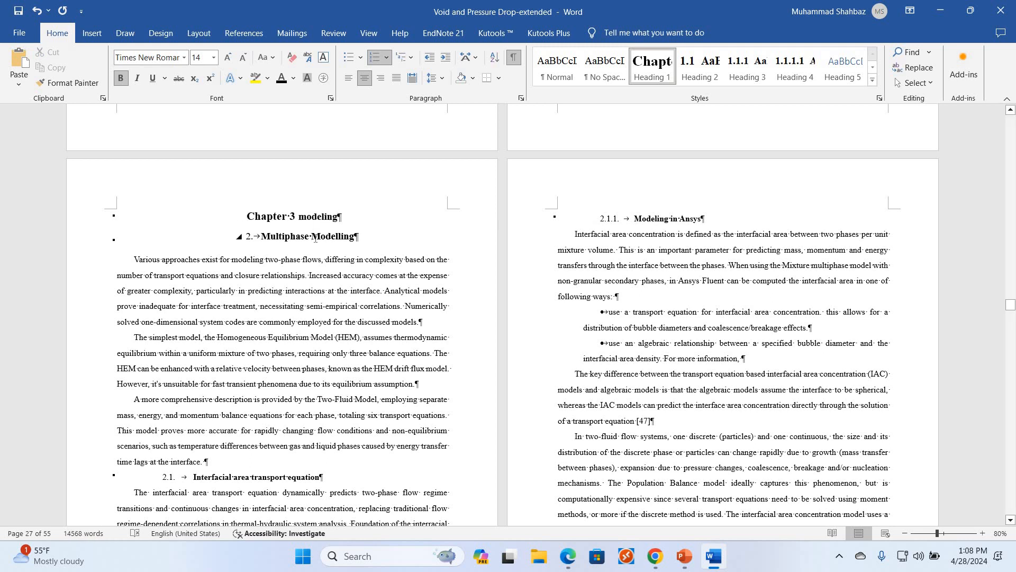
# Apply Heading 2 to the Multiphase Modelling heading and Heading 3 to the Interfacial area transport equation heading
pyautogui.hotkey('ctrl', 'alt', '2')
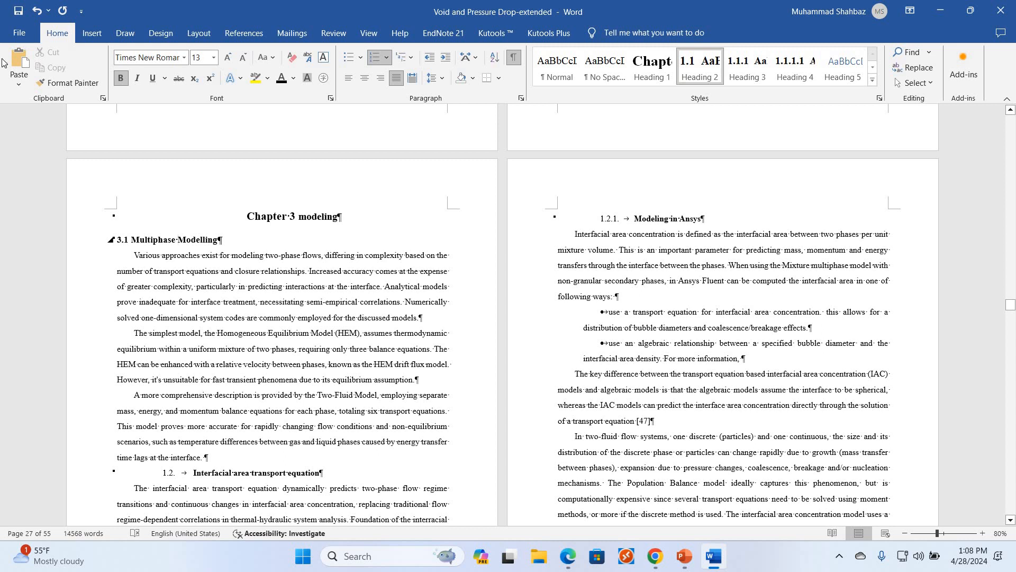
pyautogui.click(194, 471)
pyautogui.hotkey('ctrl', 'alt', '3')
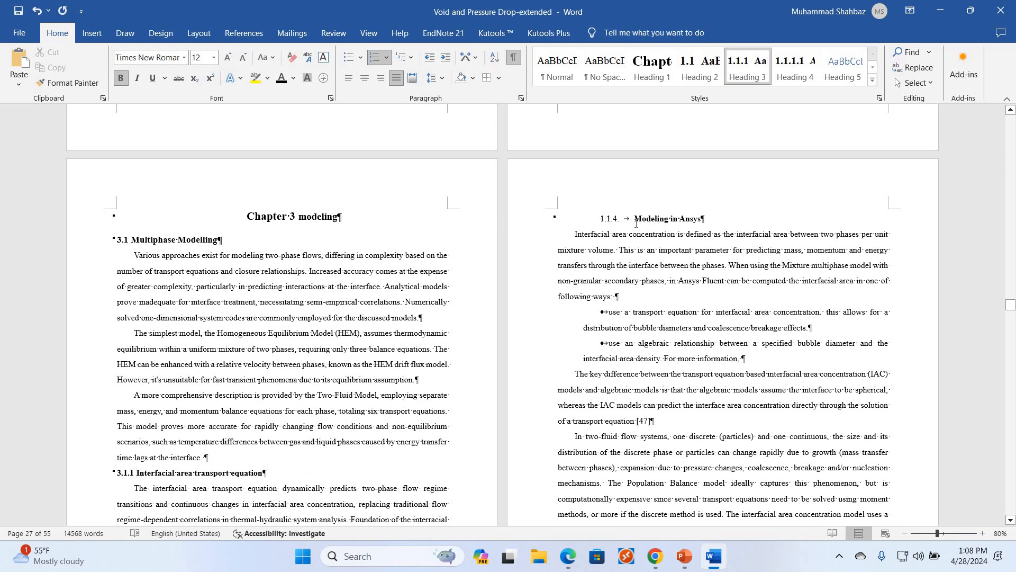
# Apply Heading 4 to the Modeling in Ansys and Interaction mechanisms headings in Chapter 3
pyautogui.click(637, 222)
pyautogui.press('Tab')
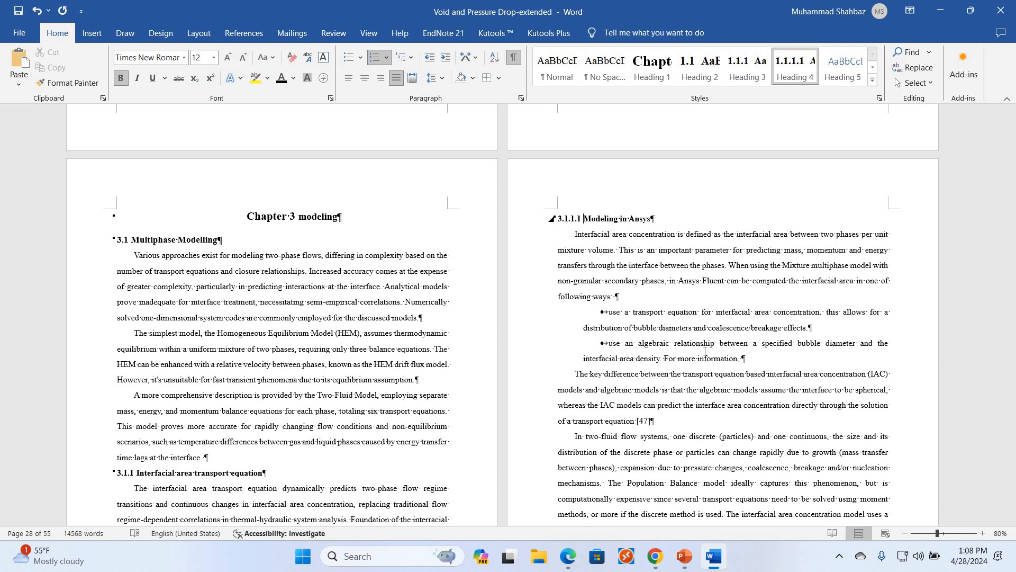
pyautogui.scroll(-10, 195, 284)
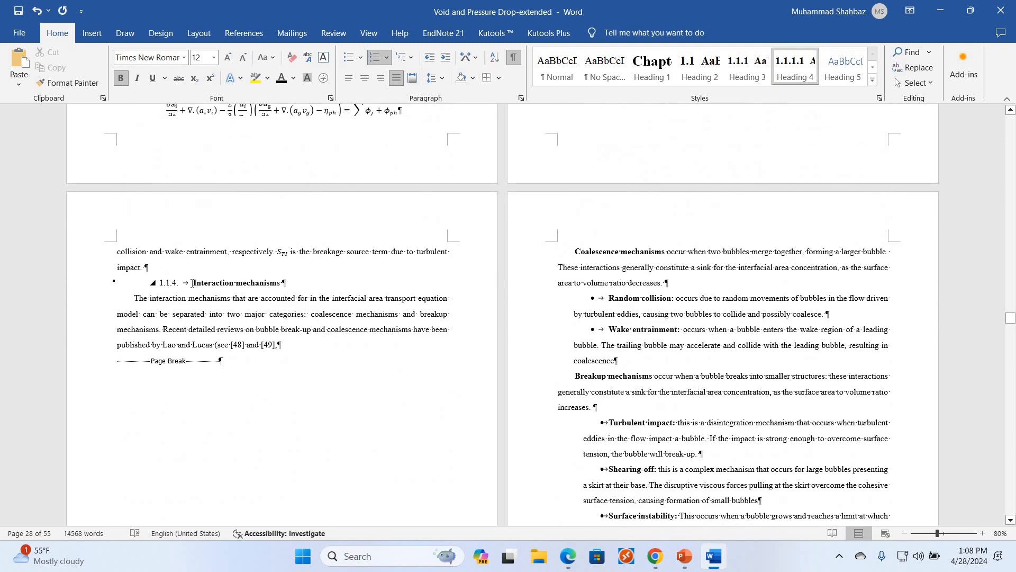
pyautogui.click(193, 283)
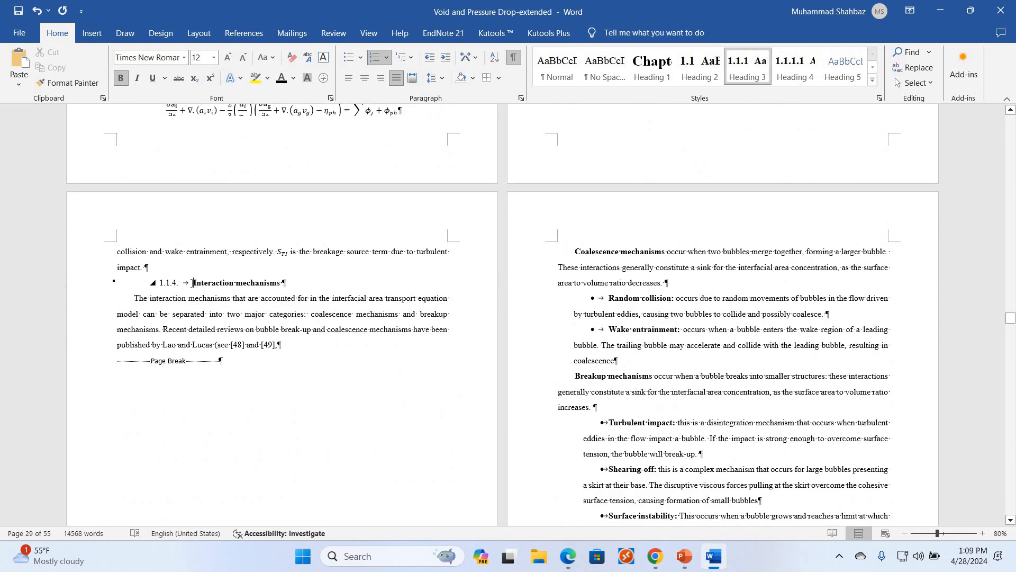
pyautogui.press('Tab')
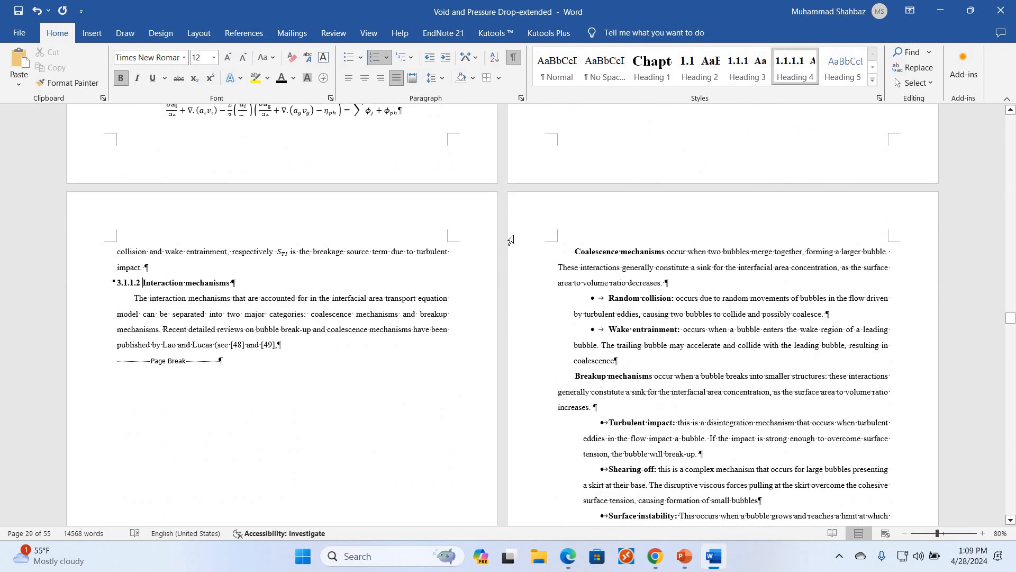
# Review the numbered headings of Chapter 3, check the Thesis Formatting slide in PowerPoint, and return to the Word document
pyautogui.scroll(10, 510, 240)
pyautogui.scroll(-6, 170, 351)
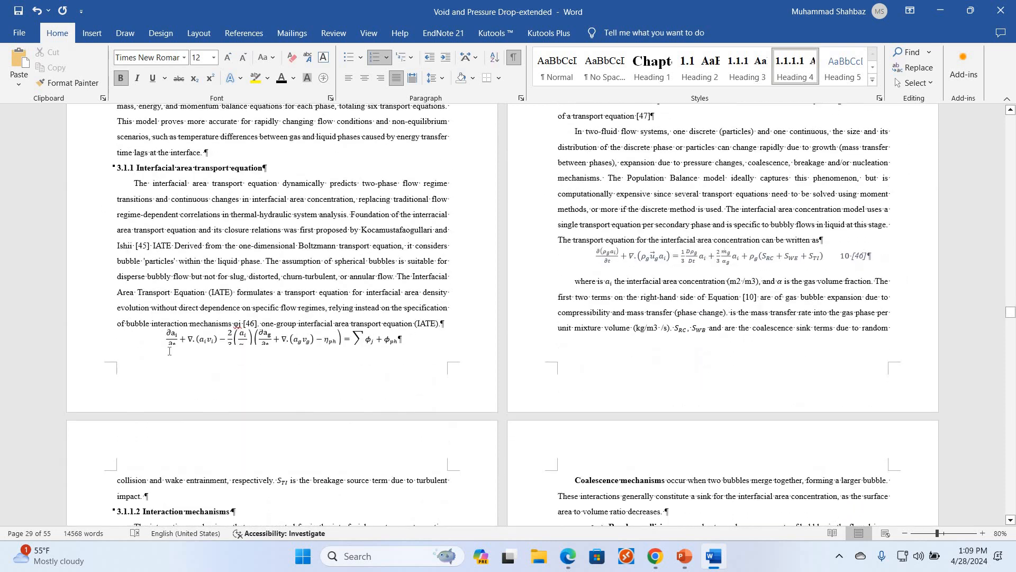
pyautogui.scroll(-3, 169, 350)
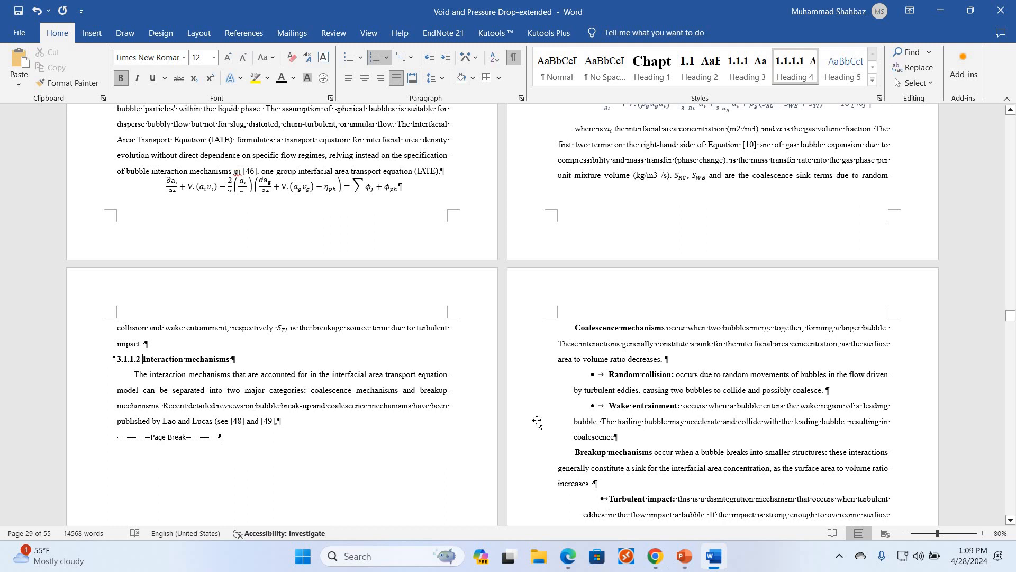
pyautogui.click(684, 556)
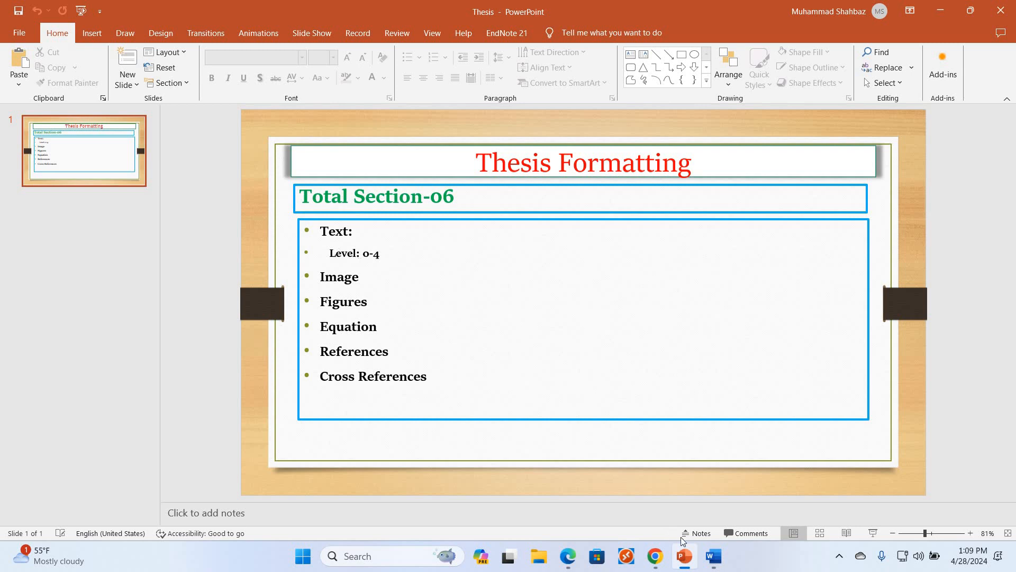
pyautogui.hotkey('alt', 'Tab')
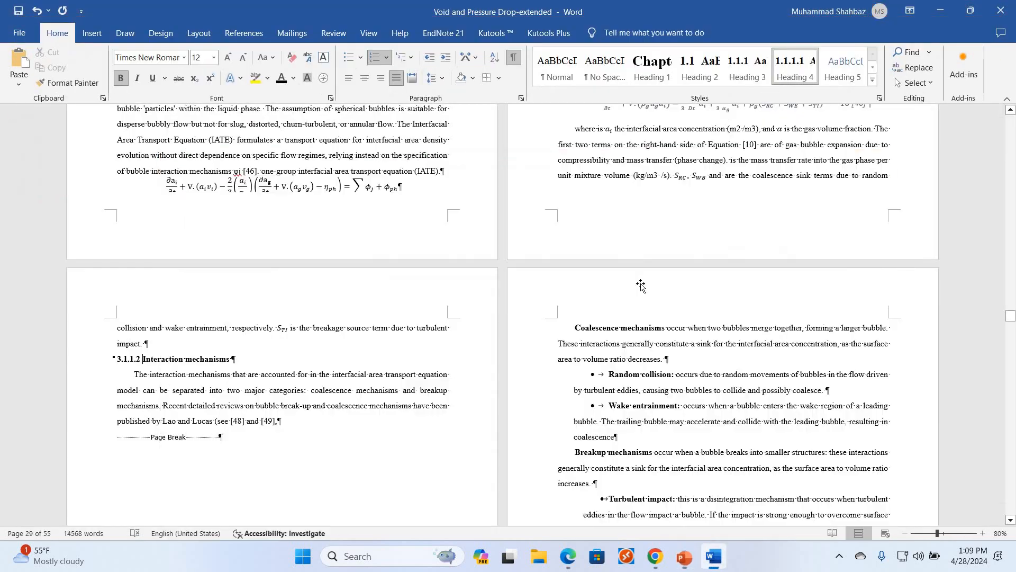
# Try Heading 2 on the body paragraph above the IAC Model heading and undo it
pyautogui.scroll(-10, 641, 284)
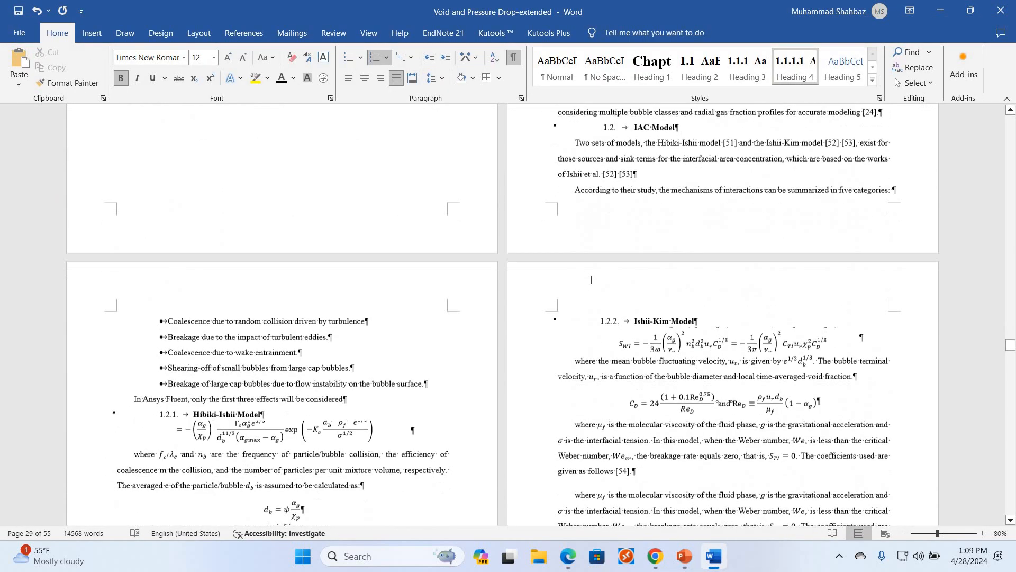
pyautogui.scroll(7, 888, 344)
pyautogui.moveTo(575, 258); pyautogui.dragTo(887, 335)
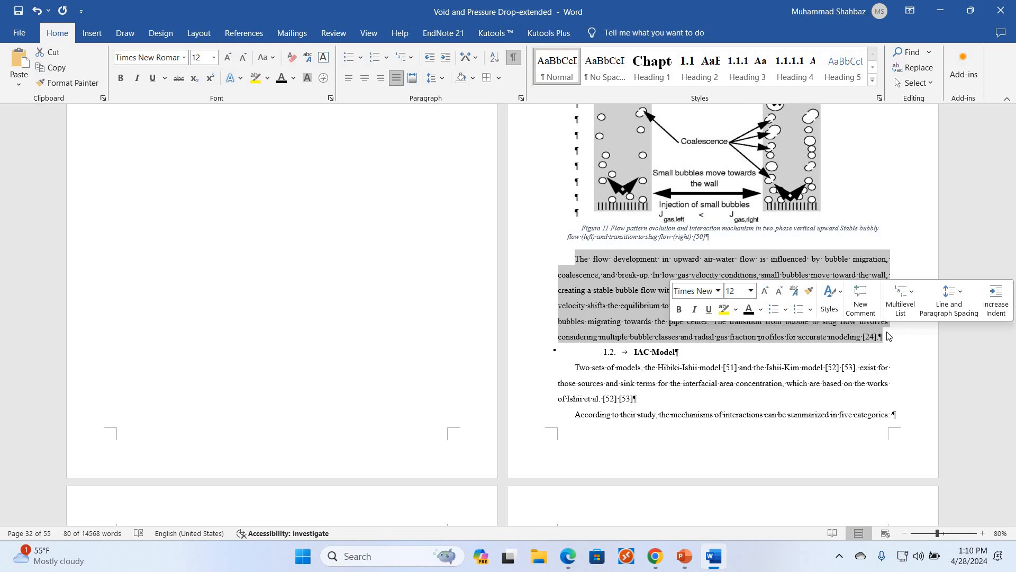
pyautogui.hotkey('ctrl', 'alt', '2')
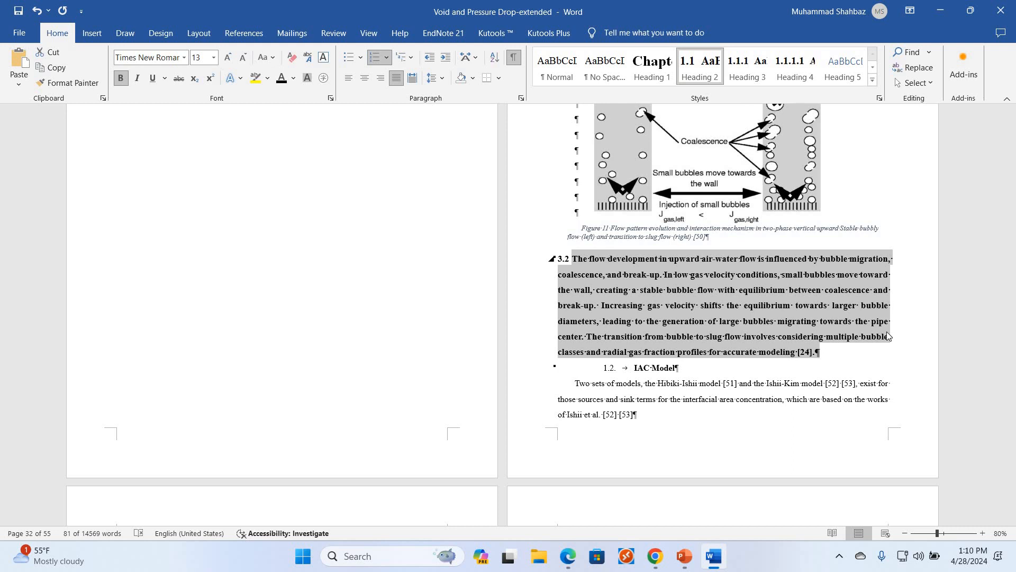
pyautogui.hotkey('ctrl', 'z')
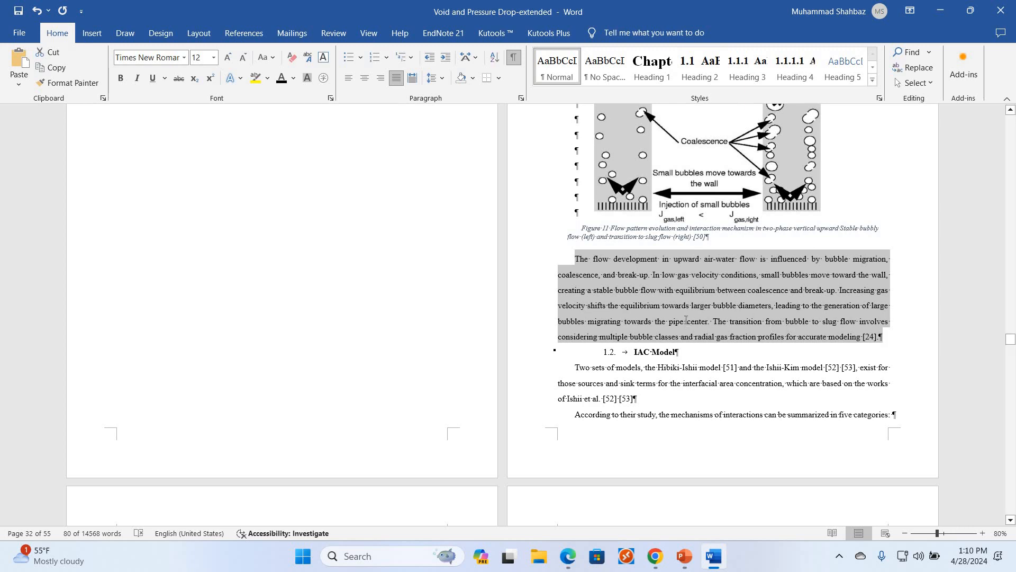
# Look over the Chapter 1 headings, check the section list on the PowerPoint slide again, and return to the Word document
pyautogui.scroll(20, 686, 319)
pyautogui.scroll(15, 1012, 259)
pyautogui.moveTo(1012, 257); pyautogui.dragTo(1010, 145)
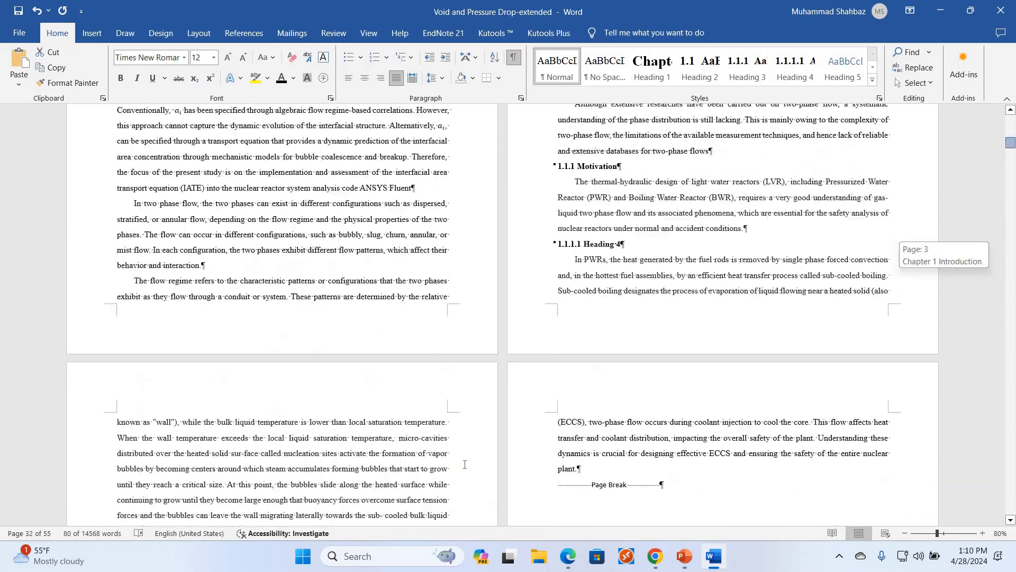
pyautogui.scroll(17, 466, 464)
pyautogui.scroll(-17, 459, 470)
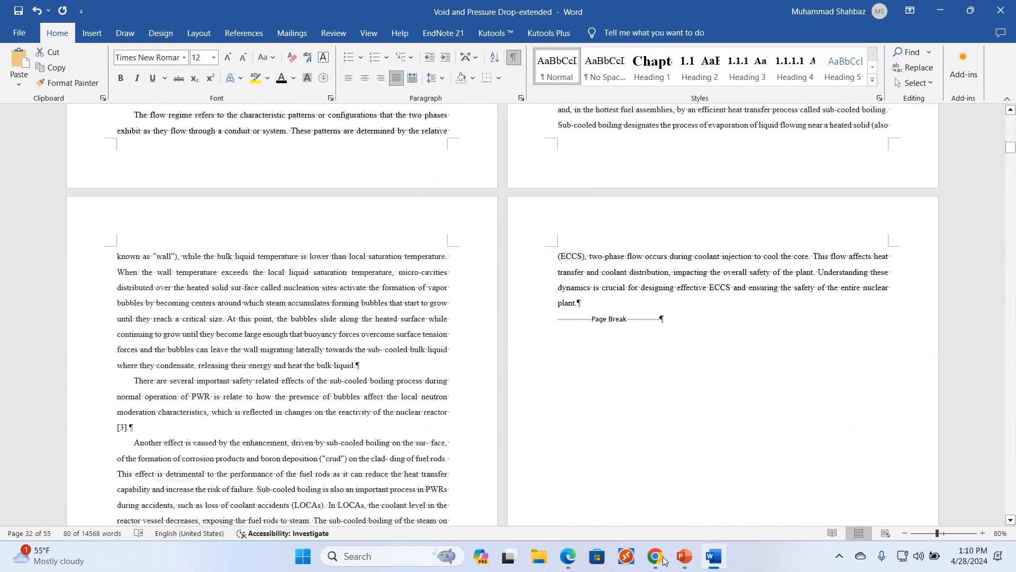
pyautogui.click(685, 556)
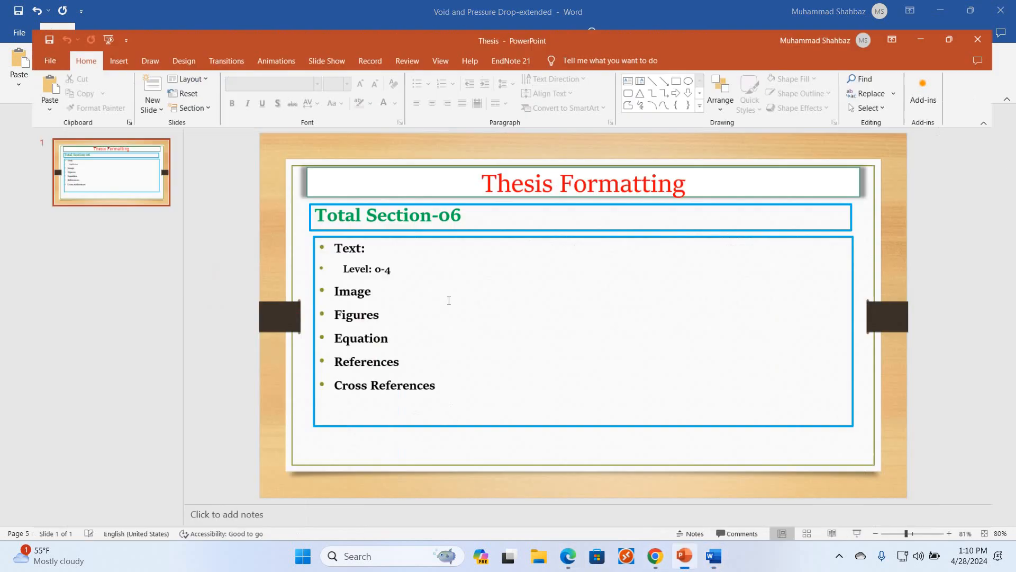
pyautogui.hotkey('alt', 'Tab')
# Inspect the text wrapping options of the first picture in Figure 1
pyautogui.scroll(-14, 446, 301)
pyautogui.scroll(-20, 265, 227)
pyautogui.click(263, 229)
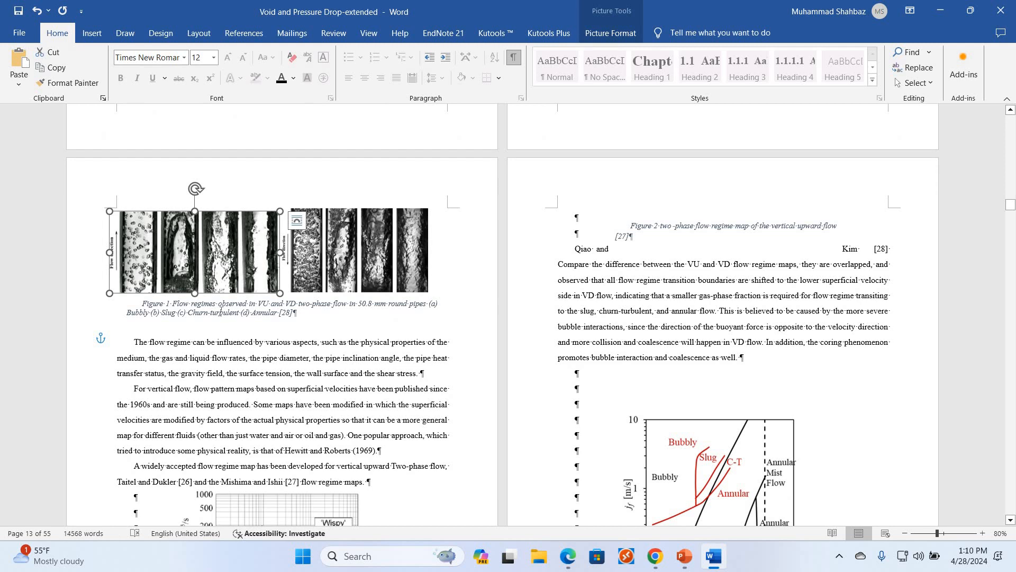
pyautogui.click(295, 222)
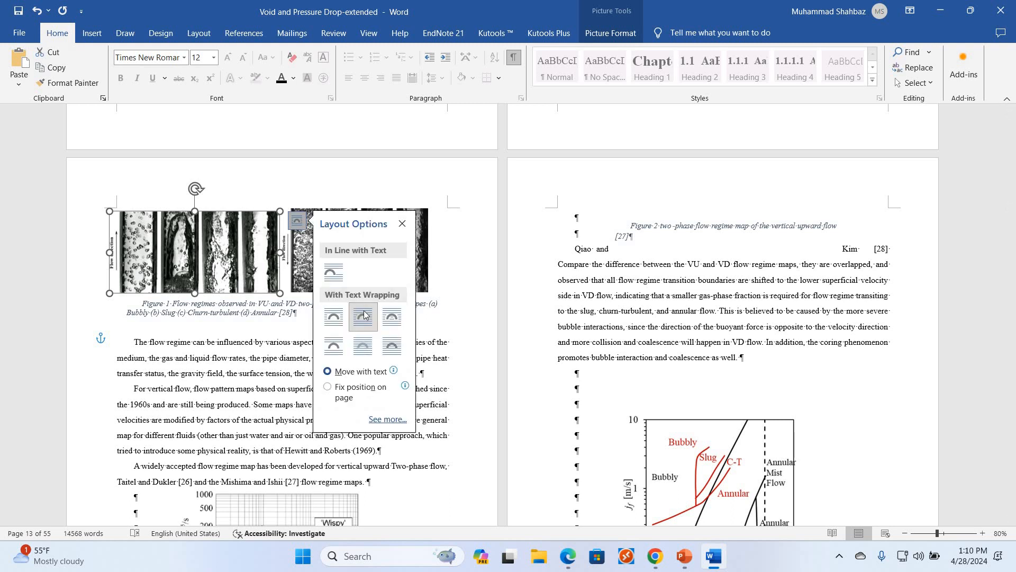
pyautogui.click(286, 358)
# Examine the placement of the flow regime map picture, the paragraphs above it, and the Figure 2 caption on the next page
pyautogui.scroll(-3, 238, 352)
pyautogui.scroll(-2, 241, 365)
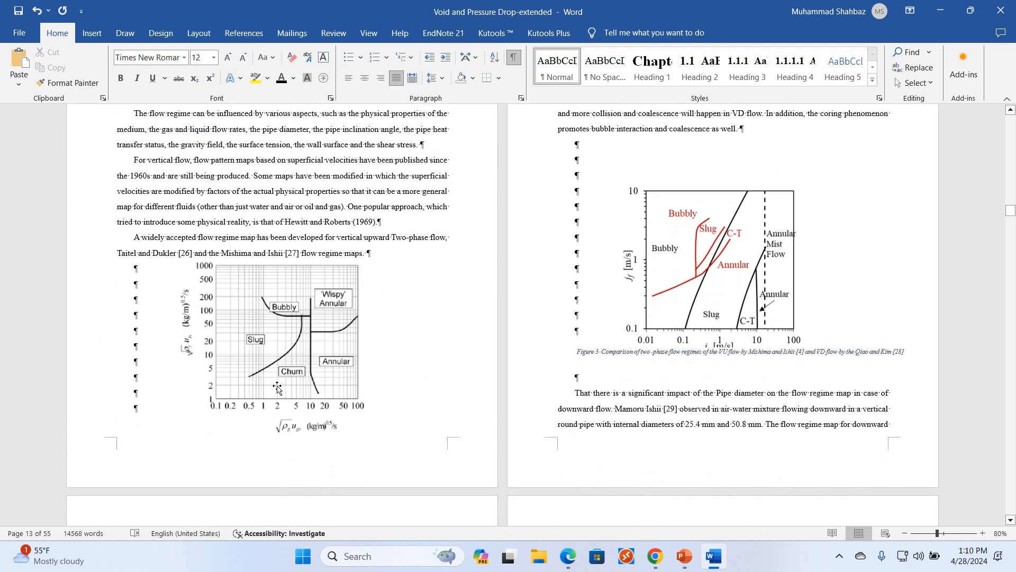
pyautogui.click(285, 381)
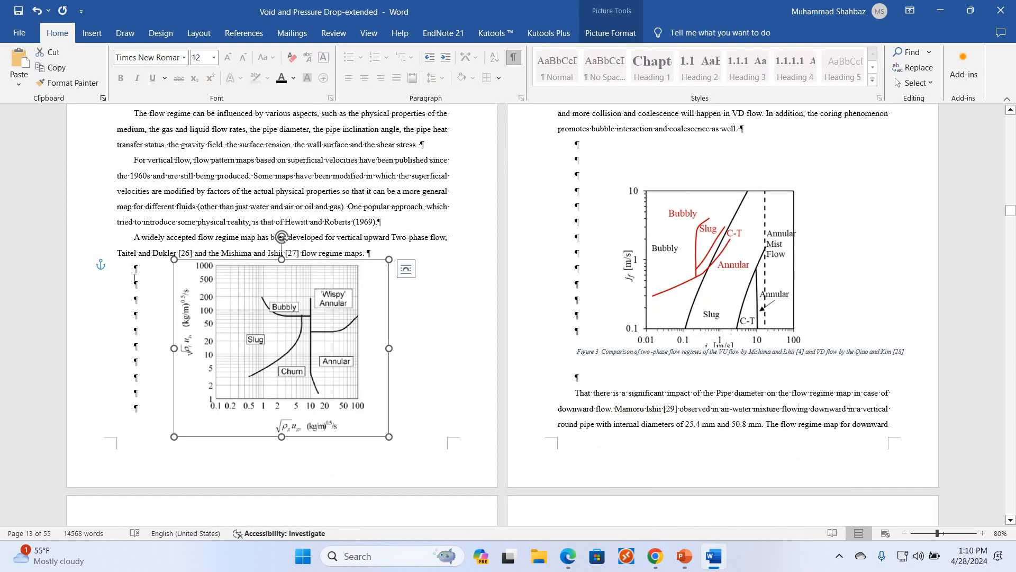
pyautogui.scroll(3, 136, 289)
pyautogui.click(128, 260)
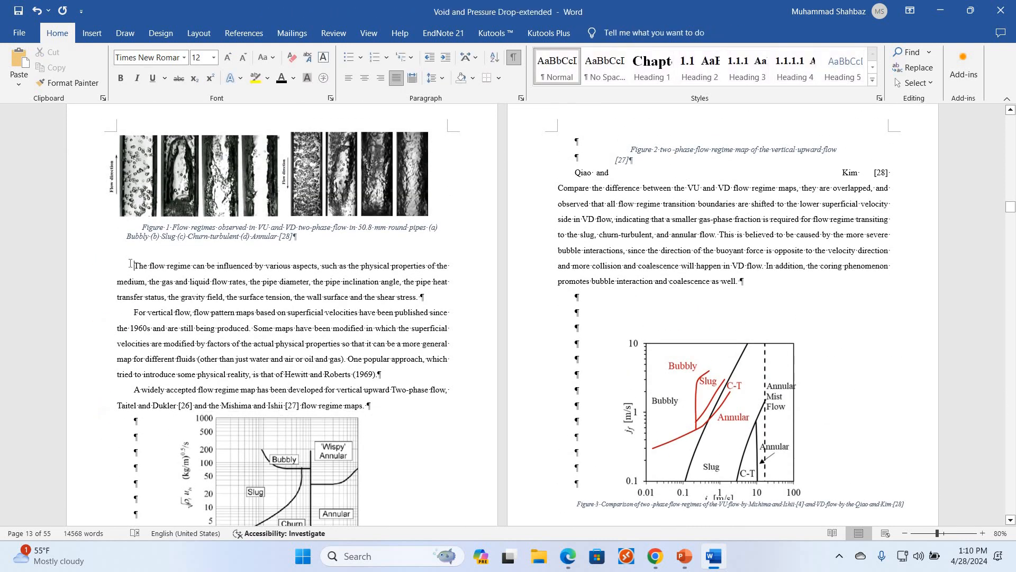
pyautogui.keyDown('shift'); pyautogui.click(374, 403); pyautogui.keyUp('shift')
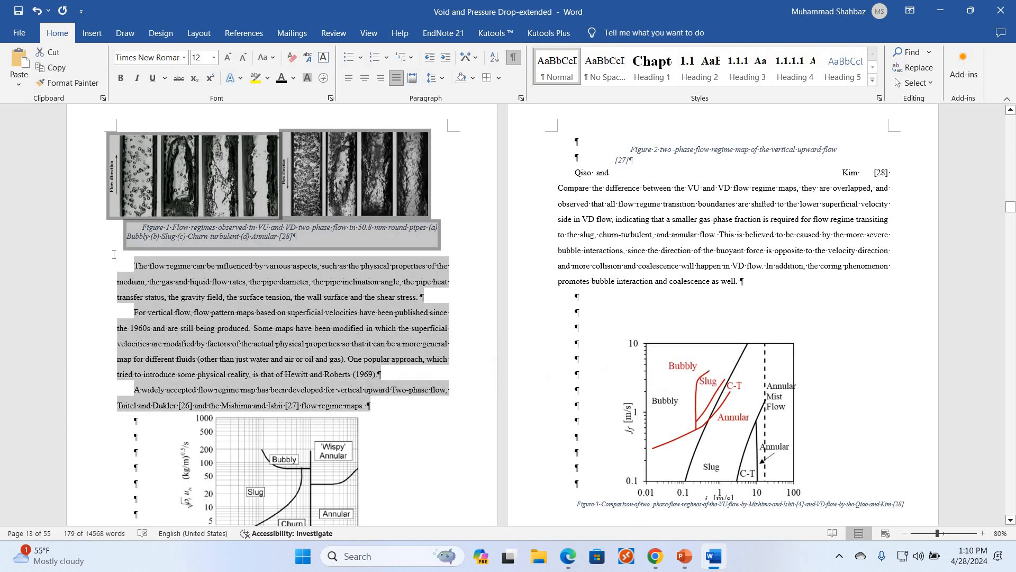
pyautogui.click(126, 280)
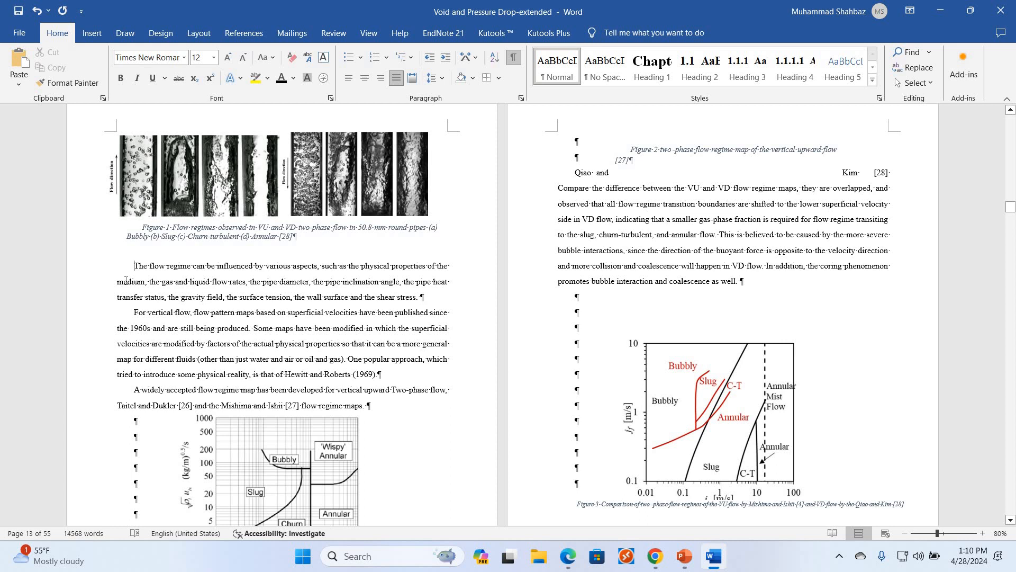
pyautogui.scroll(-3, 220, 308)
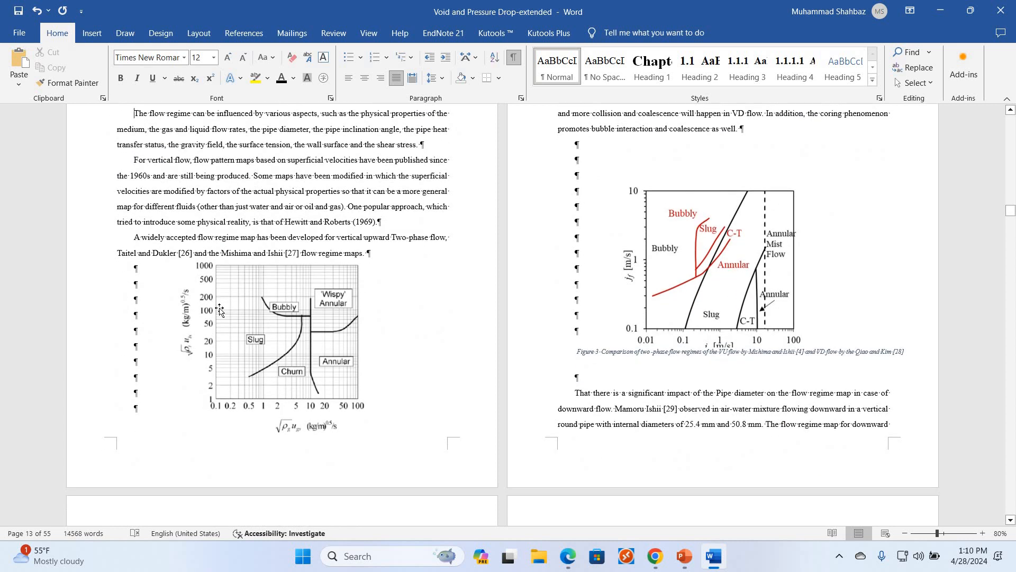
pyautogui.click(221, 308)
pyautogui.scroll(3, 635, 149)
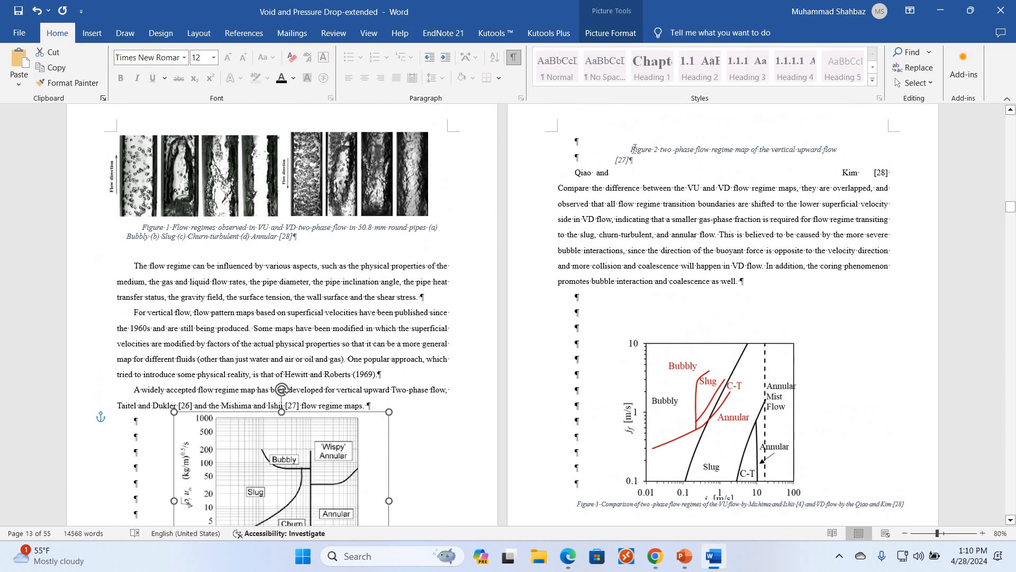
# Remove the Figure 2 caption text box and the extra empty paragraph above the Qiao and Kim paragraph
pyautogui.click(662, 157)
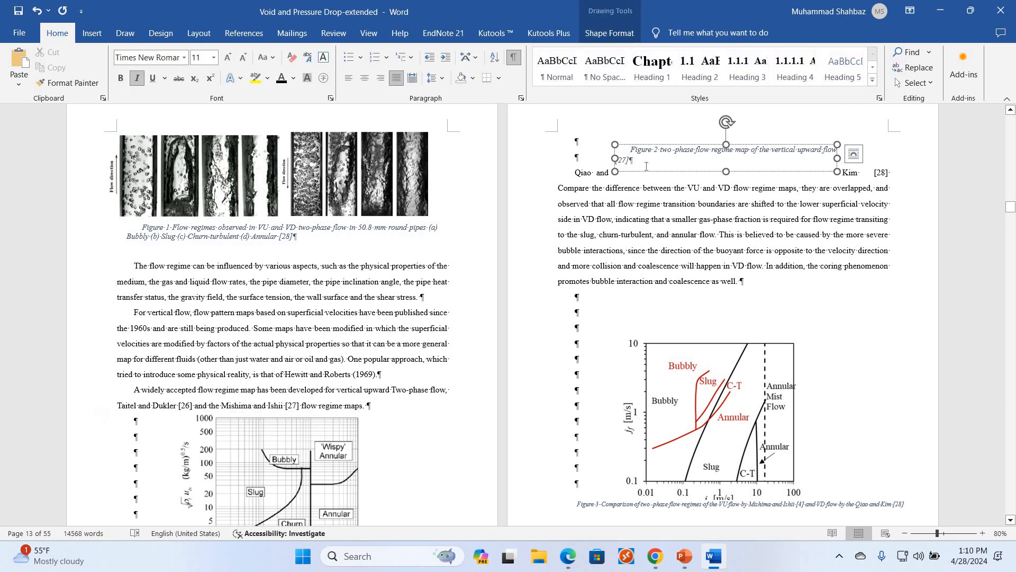
pyautogui.moveTo(646, 165); pyautogui.dragTo(647, 149)
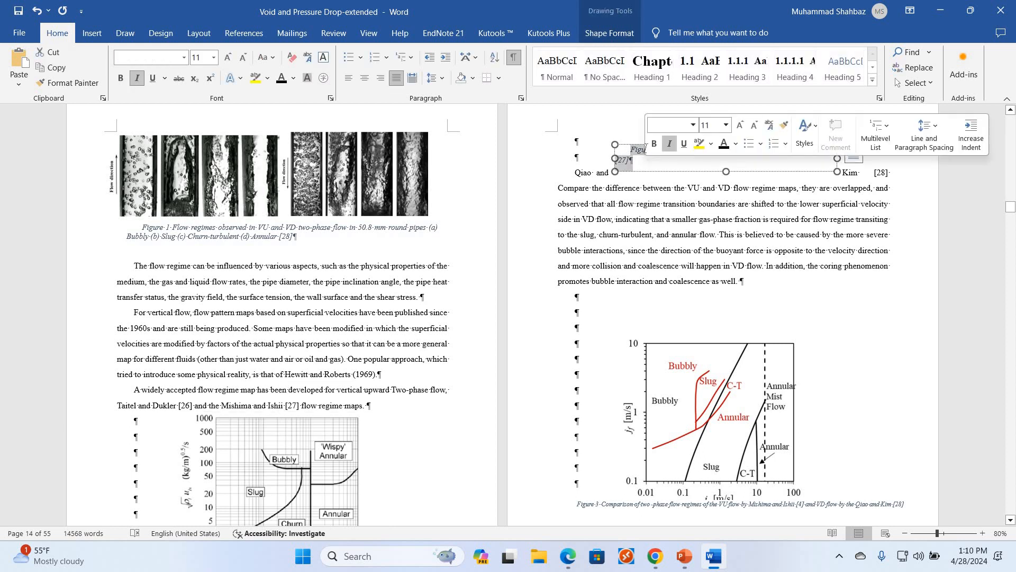
pyautogui.hotkey('ctrl', 'x')
pyautogui.press('Escape')
pyautogui.press('Delete')
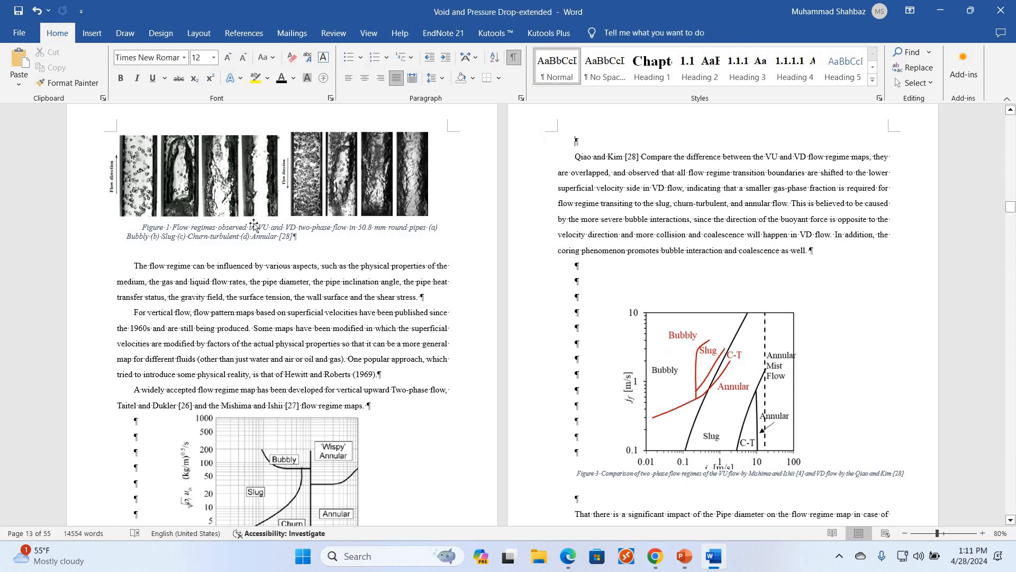
# Cut the flow regime map picture from below the Taitel and Dukler paragraph
pyautogui.scroll(-5, 153, 226)
pyautogui.click(371, 212)
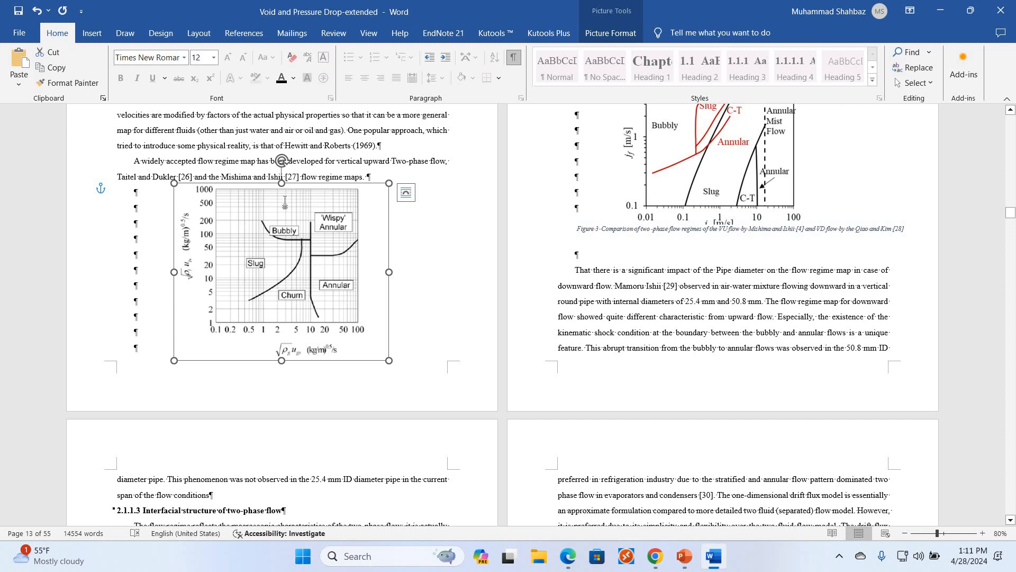
pyautogui.press('Delete')
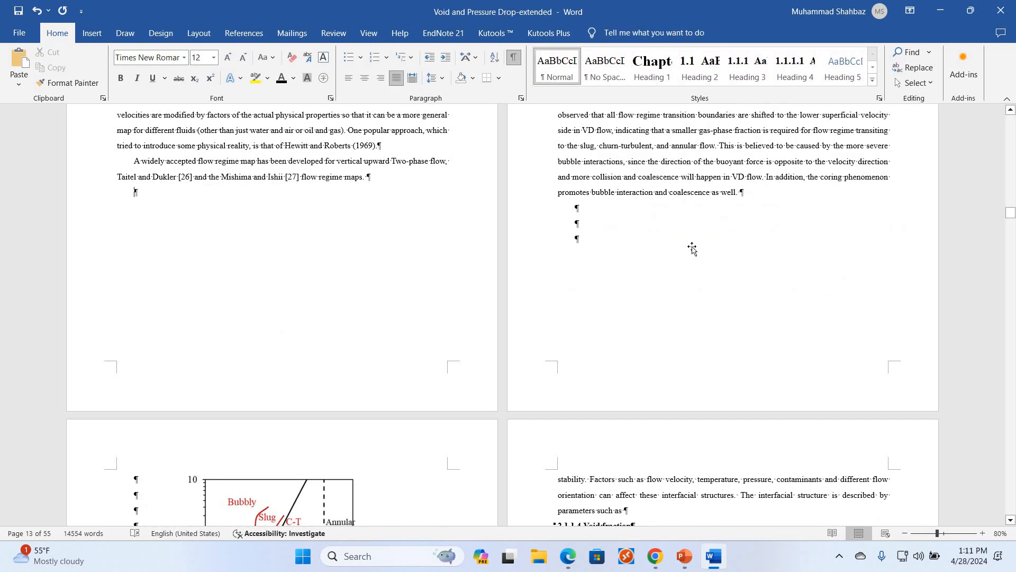
pyautogui.hotkey('ctrl', 'z')
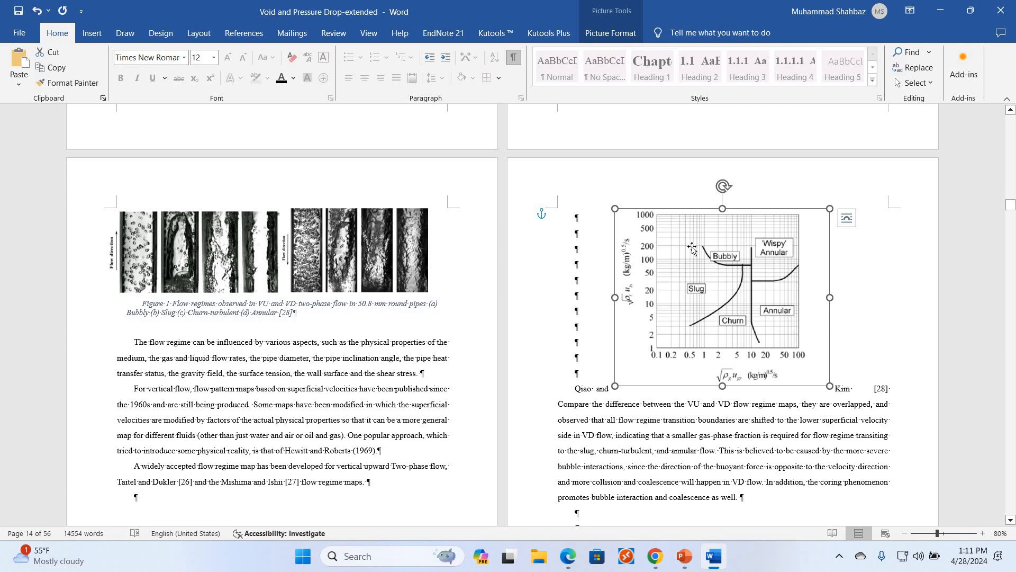
pyautogui.press('Delete')
# Delete the surplus empty paragraphs above the Qiao and Kim paragraph, leaving a single empty line
pyautogui.scroll(-3, 137, 300)
pyautogui.scroll(-1, 136, 300)
pyautogui.hotkey('shift', 'Down')
pyautogui.hotkey('shift', 'Down')
pyautogui.hotkey('shift', 'Down')
pyautogui.hotkey('shift', 'Down')
pyautogui.hotkey('shift', 'Down')
pyautogui.hotkey('shift', 'Down')
pyautogui.hotkey('shift', 'Down')
pyautogui.hotkey('shift', 'Down')
pyautogui.hotkey('shift', 'Down')
pyautogui.hotkey('shift', 'Down')
pyautogui.press('Delete')
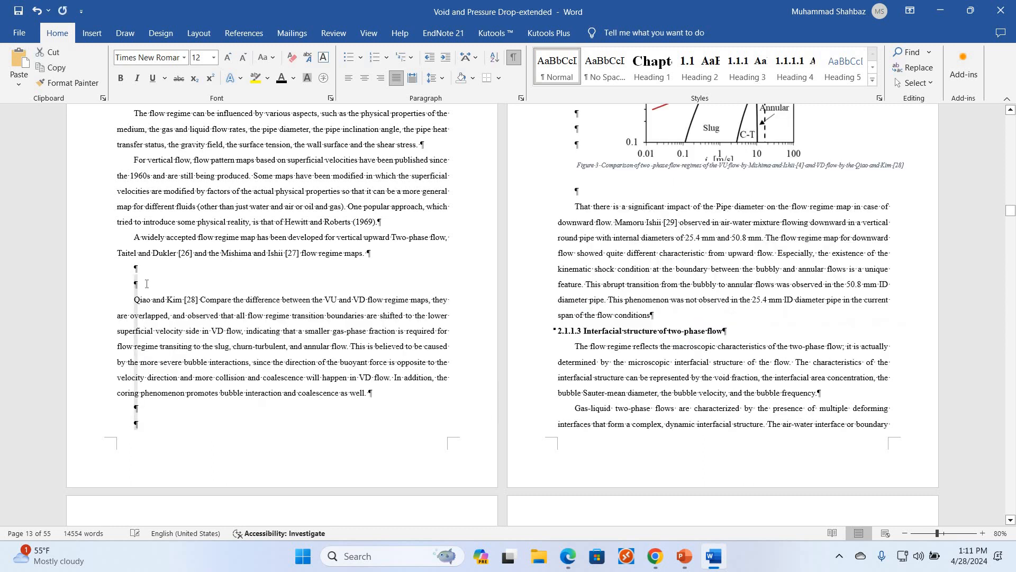
pyautogui.press('Delete')
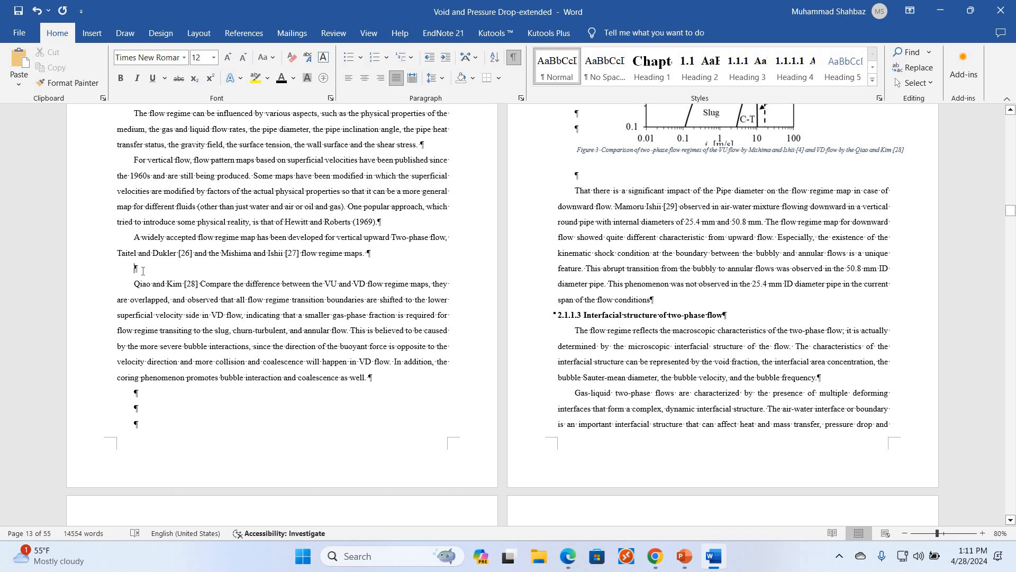
# Place the cut flow regime map below the Taitel and Dukler paragraph, in line with text, centred, with 1.0 line spacing
pyautogui.hotkey('ctrl', 'v')
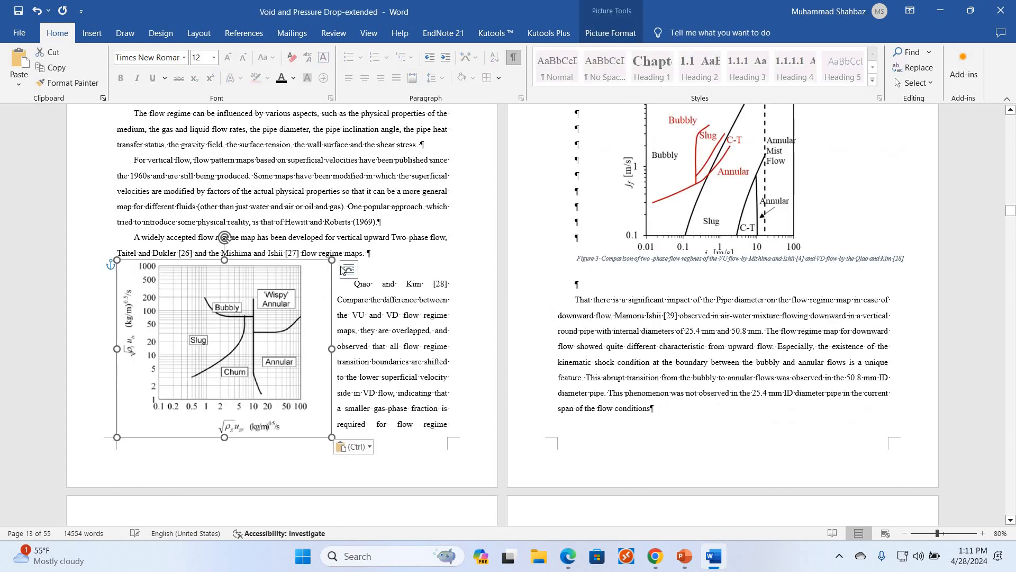
pyautogui.click(344, 270)
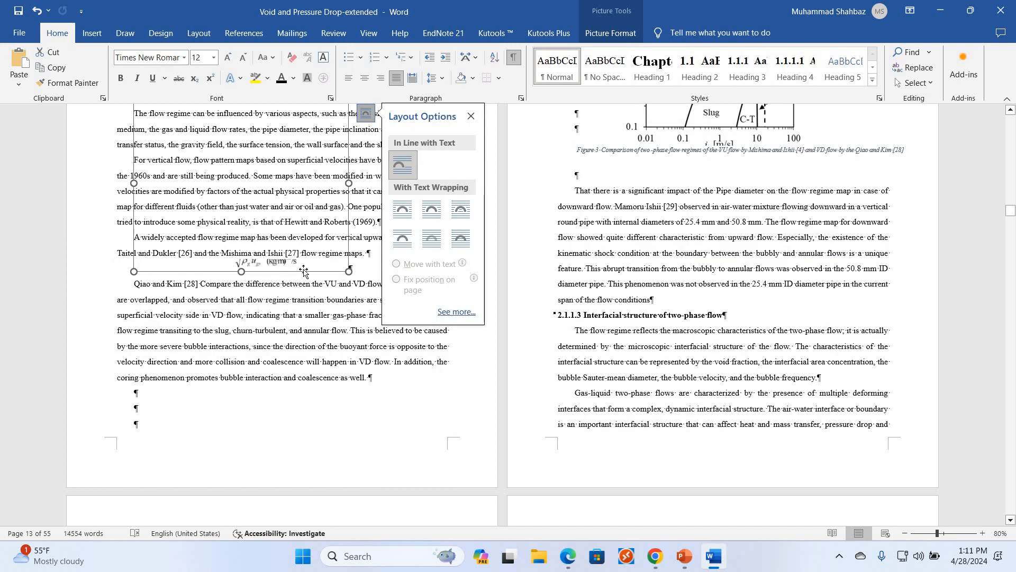
pyautogui.click(441, 79)
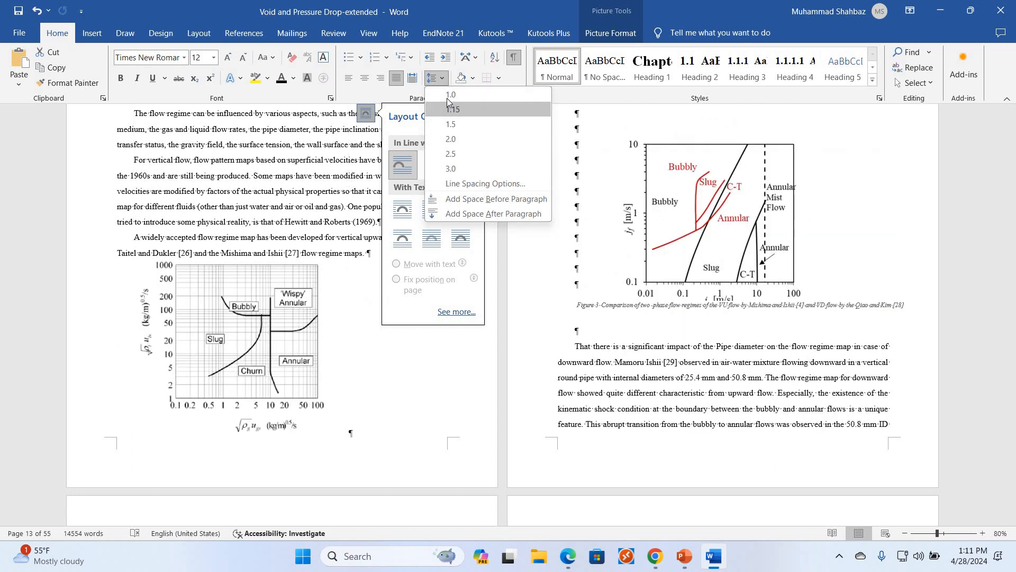
pyautogui.click(451, 96)
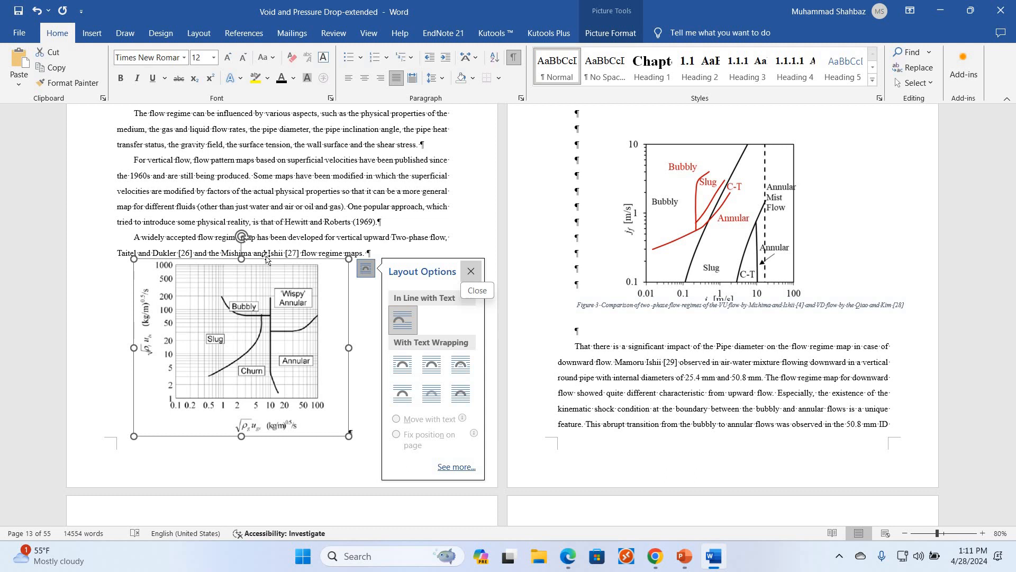
pyautogui.click(470, 272)
pyautogui.click(367, 79)
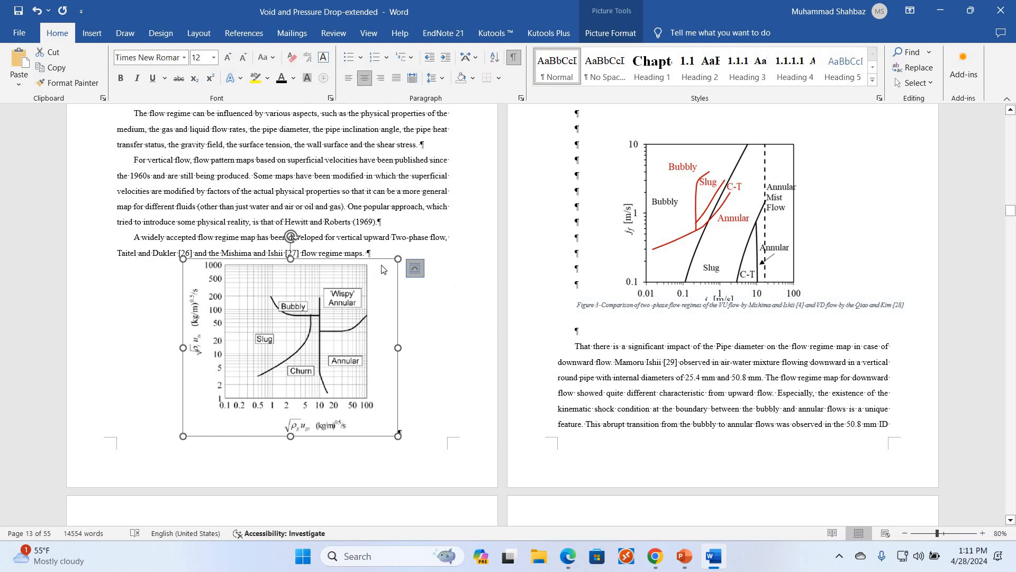
# Insert a Figure caption below the flow regime map, with numbering that includes the Heading 1 chapter number and a hyphen separator
pyautogui.rightClick(360, 289)
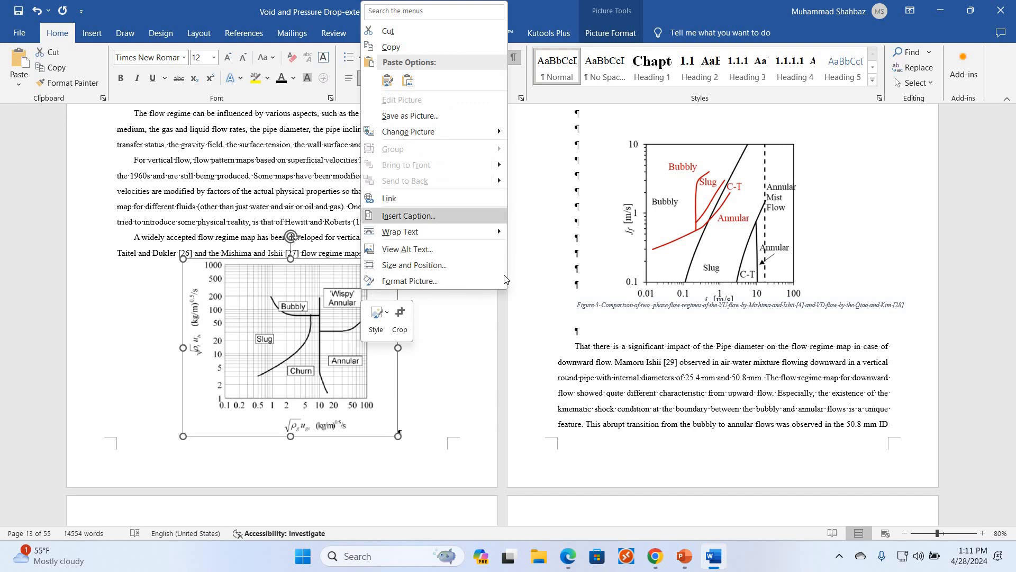
pyautogui.click(409, 216)
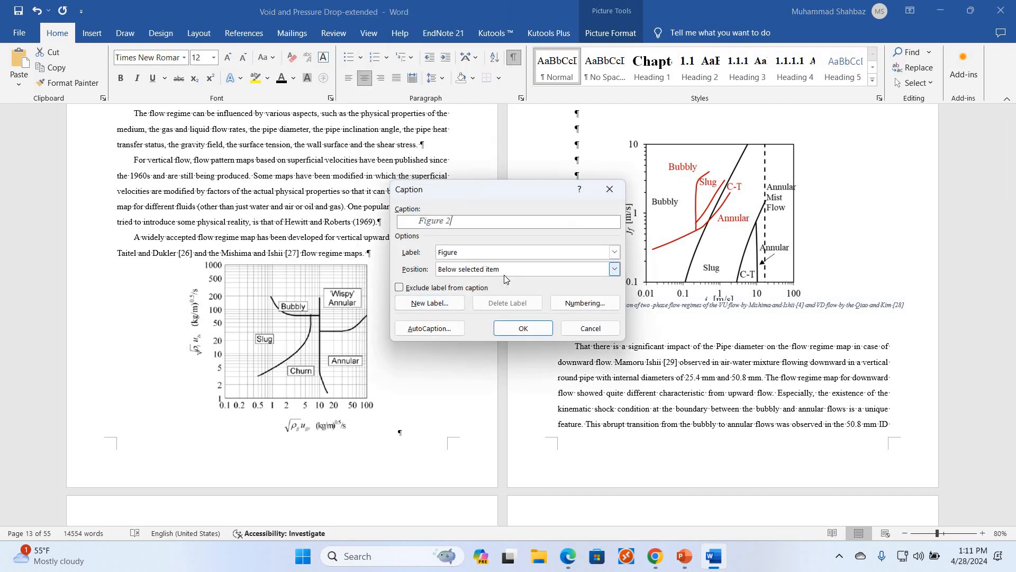
pyautogui.click(585, 303)
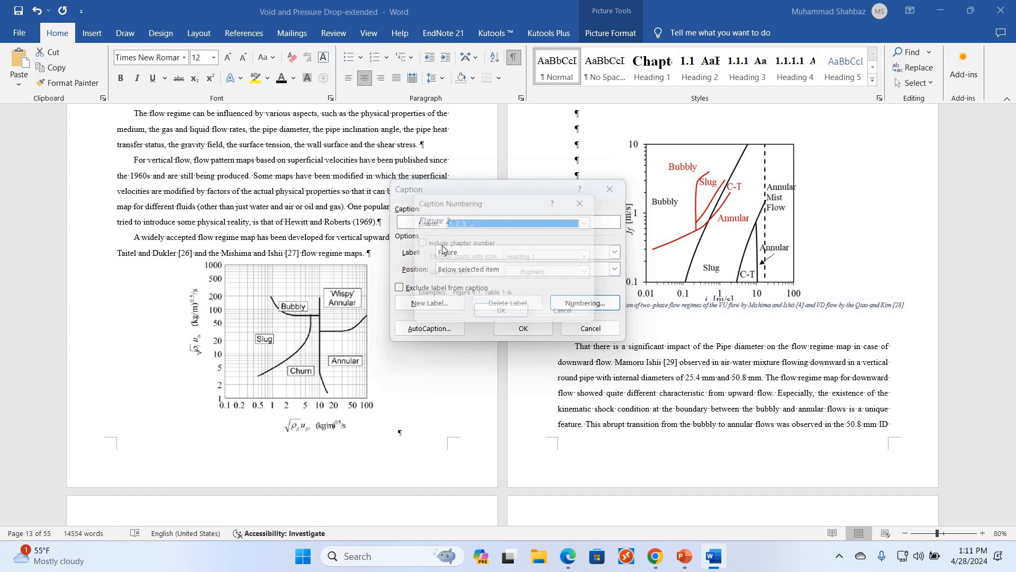
pyautogui.hotkey('alt', 'c')
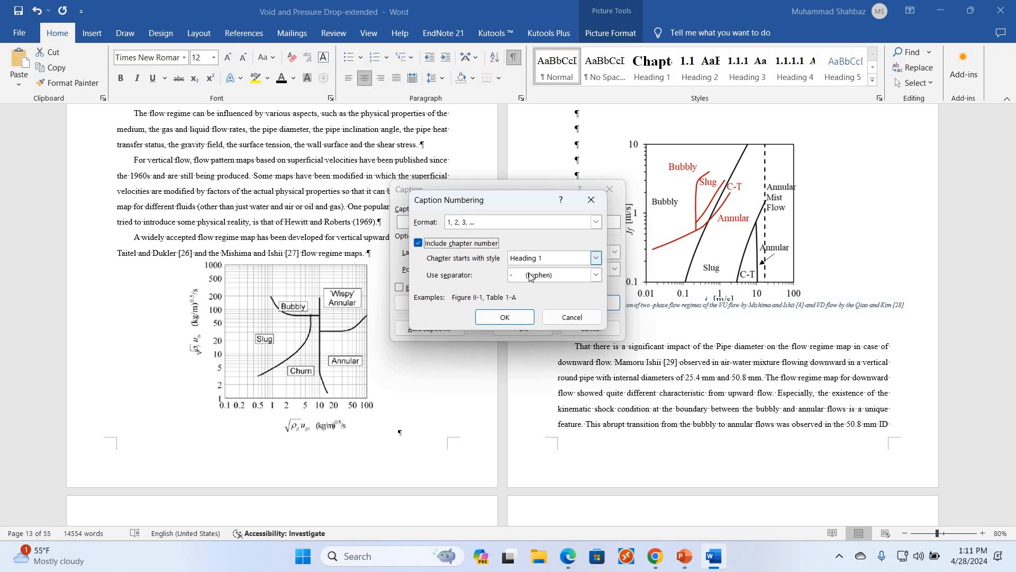
pyautogui.click(530, 275)
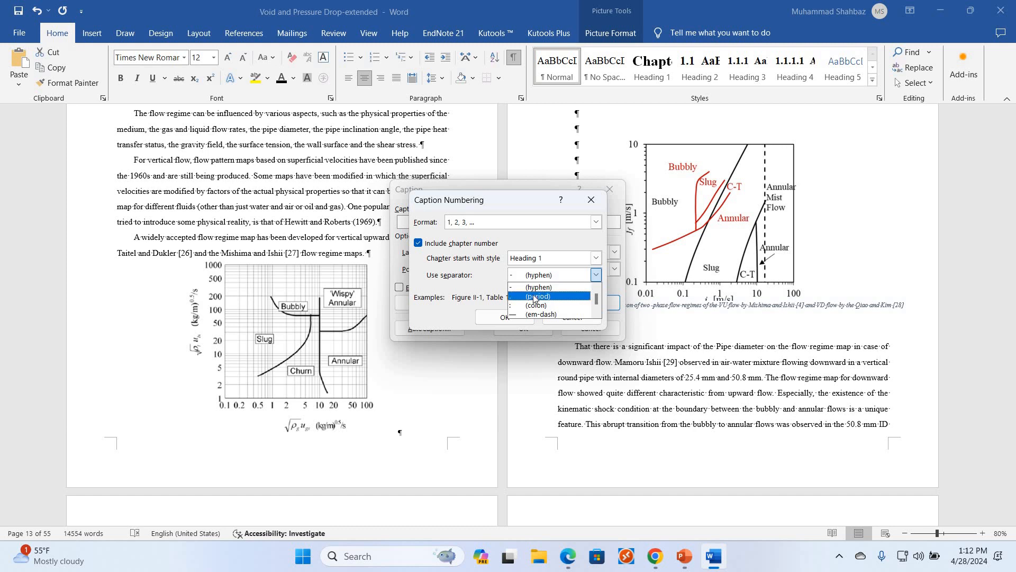
pyautogui.click(533, 296)
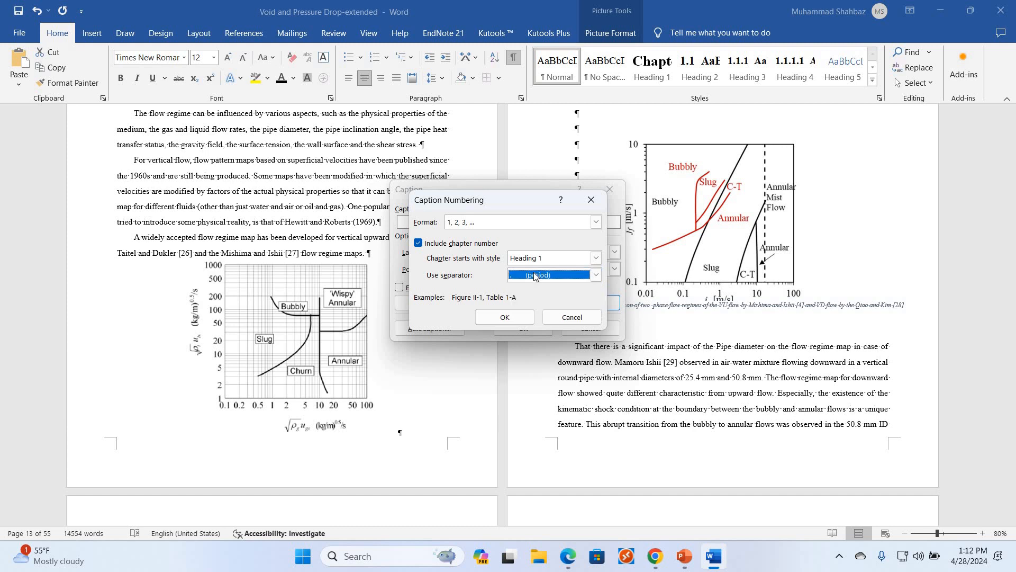
pyautogui.click(535, 279)
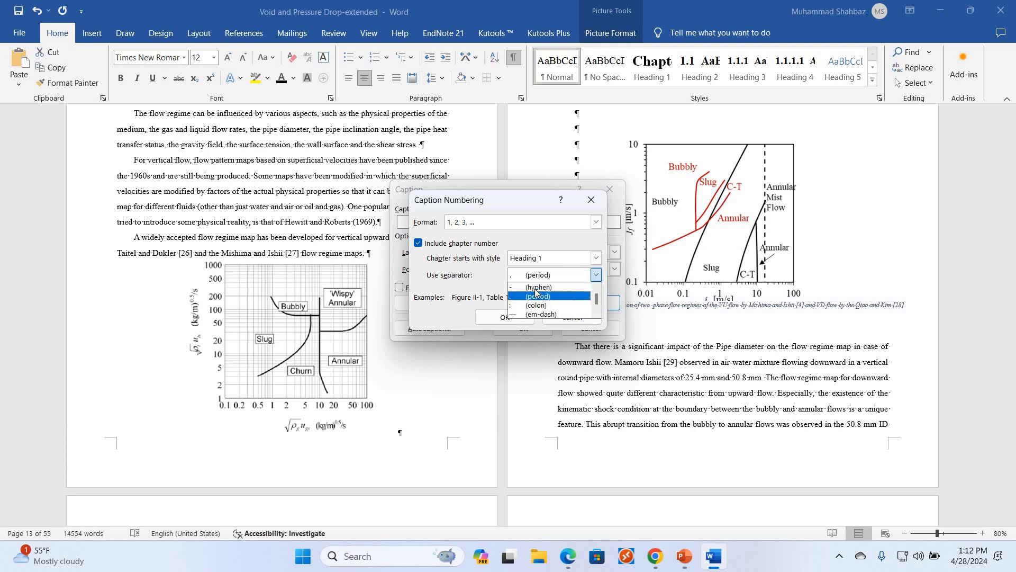
pyautogui.click(536, 288)
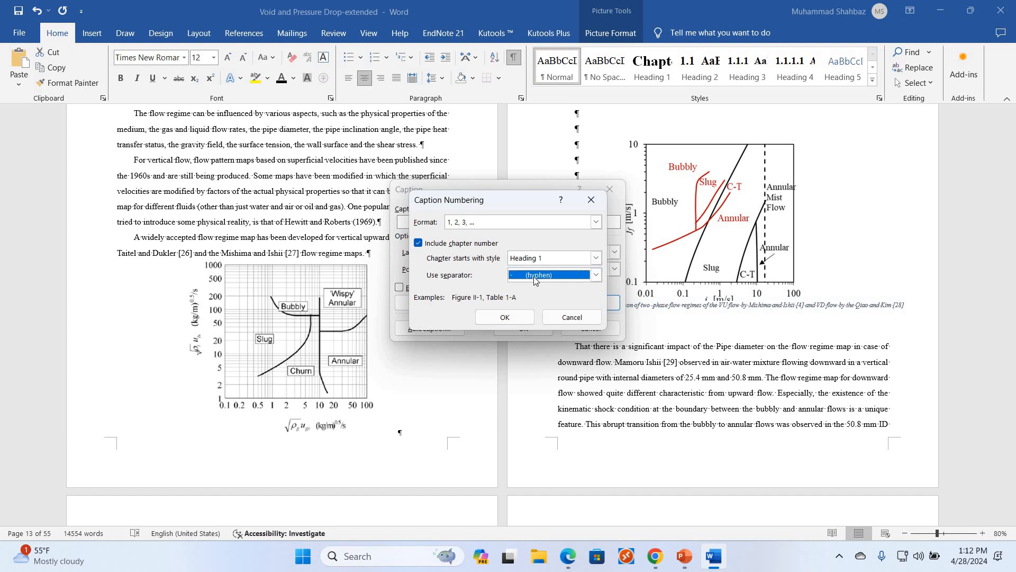
pyautogui.click(515, 315)
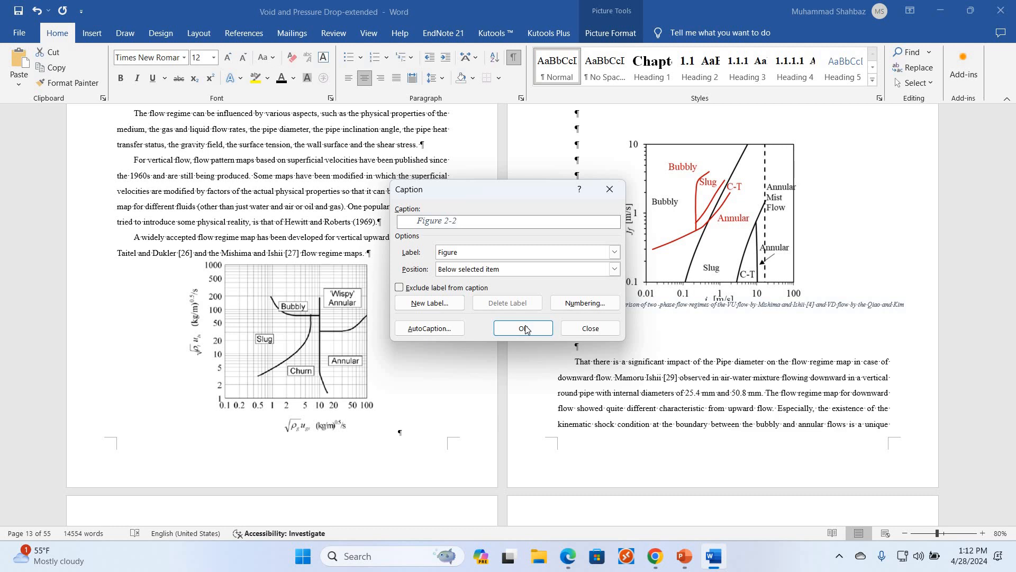
pyautogui.click(524, 328)
# Delete the Figure 2-2 caption below the flow regime map
pyautogui.scroll(3, 744, 314)
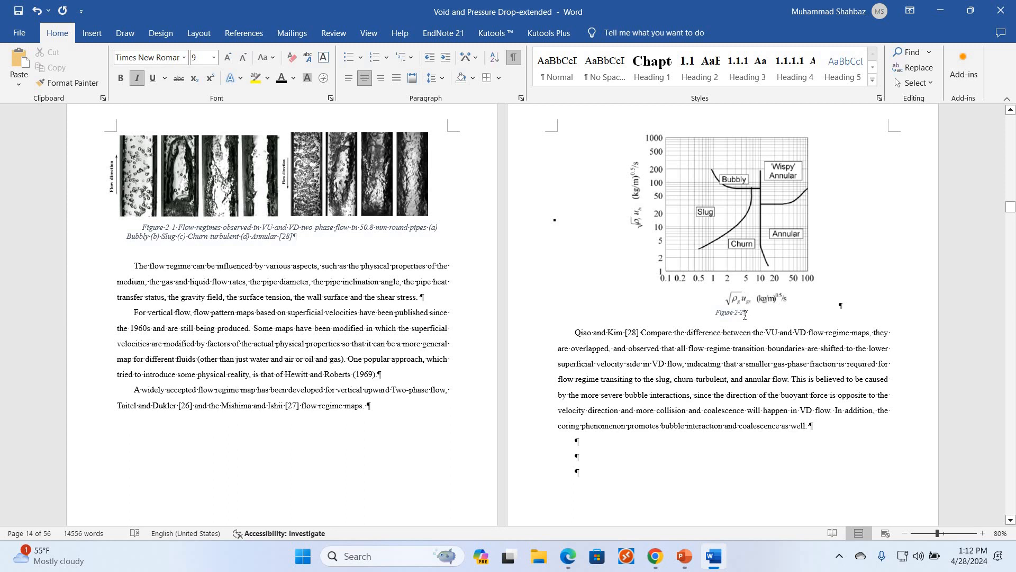
pyautogui.click(728, 312)
pyautogui.rightClick(743, 312)
pyautogui.click(689, 314)
pyautogui.tripleClick(688, 313)
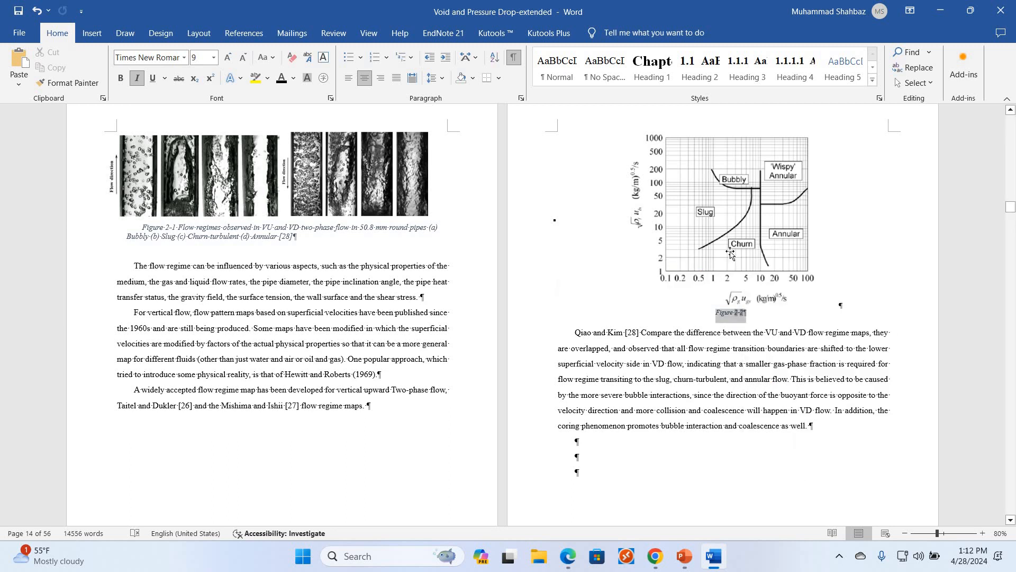
pyautogui.press('Delete')
# Insert the caption "Figure 2.2 VU flow regime" below the flow regime map, using a period as the chapter number separator
pyautogui.click(736, 246)
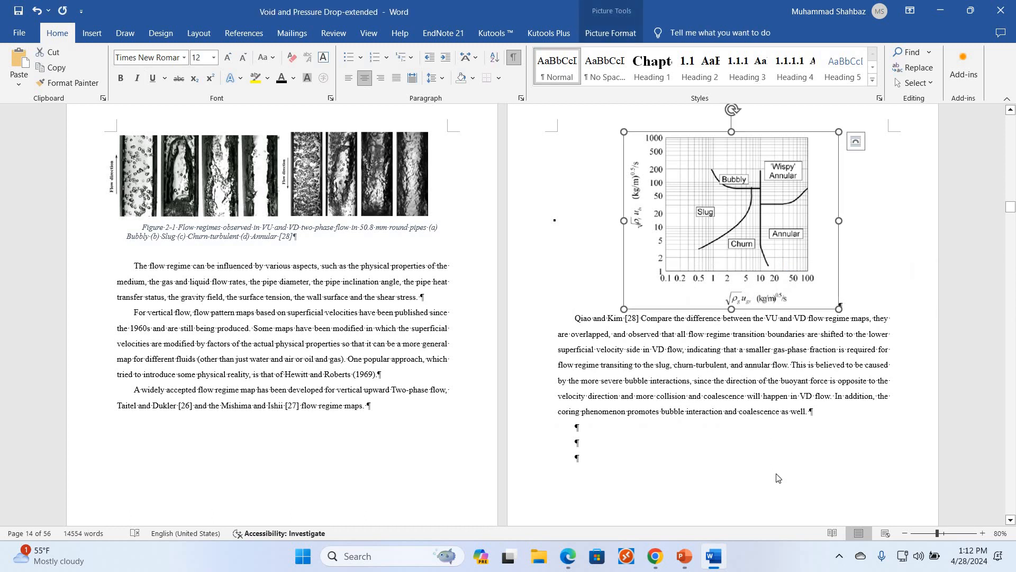
pyautogui.rightClick(737, 247)
pyautogui.press('Return')
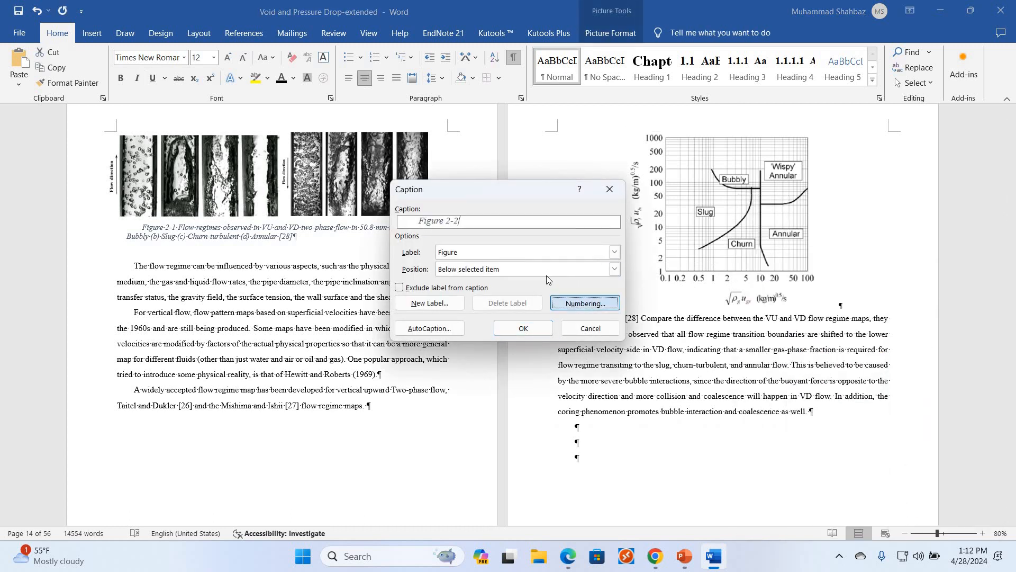
pyautogui.click(561, 302)
pyautogui.click(596, 275)
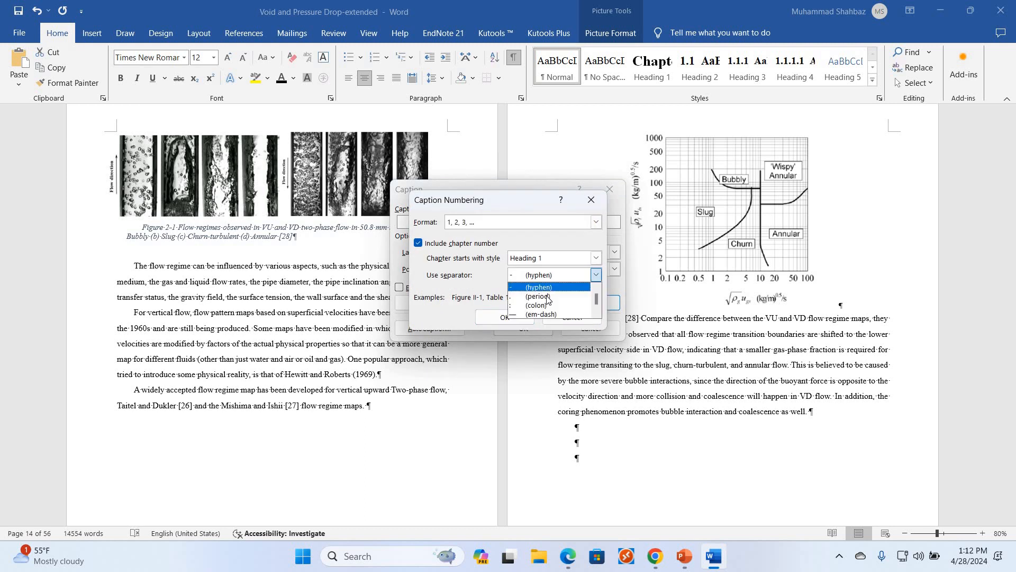
pyautogui.press('Return')
pyautogui.click(524, 315)
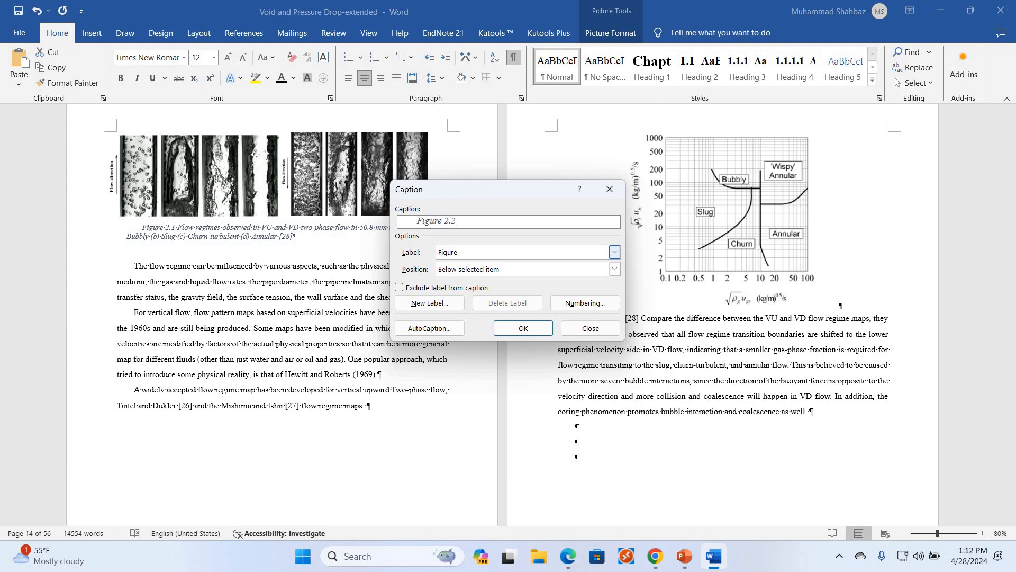
pyautogui.write('VU flow regime')
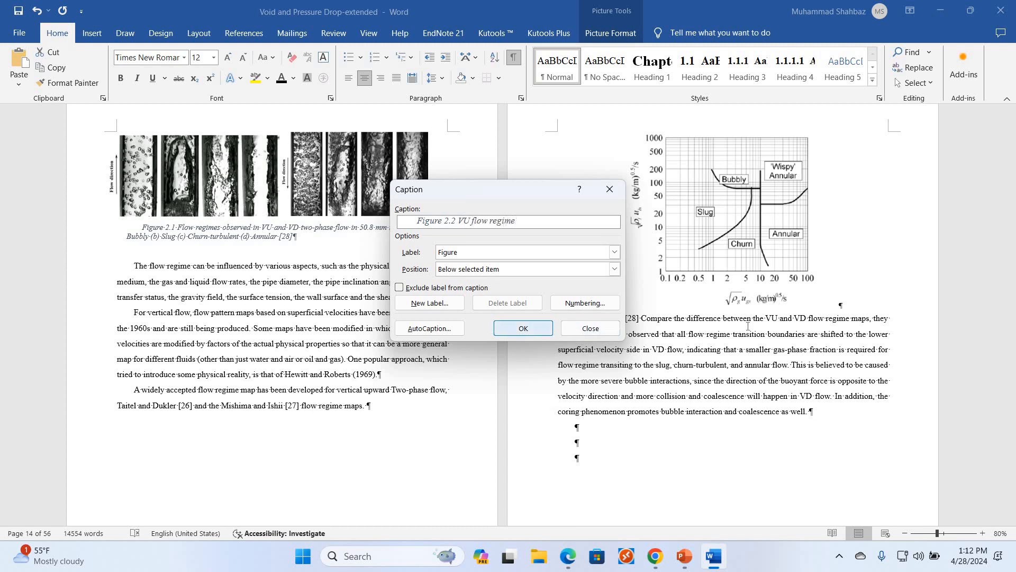
pyautogui.click(516, 329)
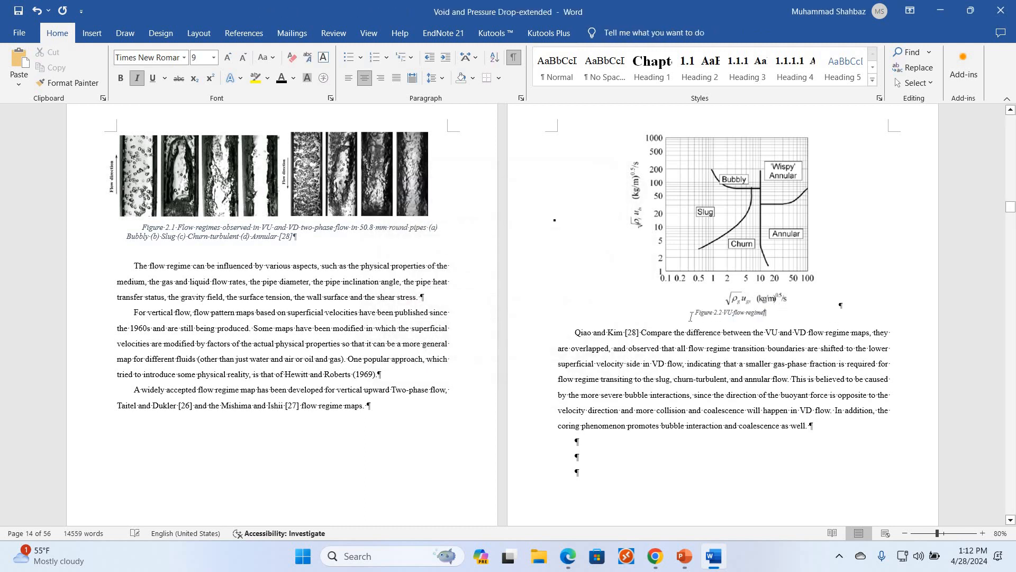
# Format the Figure 2.2 caption as non-italic black text at 12 pt
pyautogui.tripleClick(758, 316)
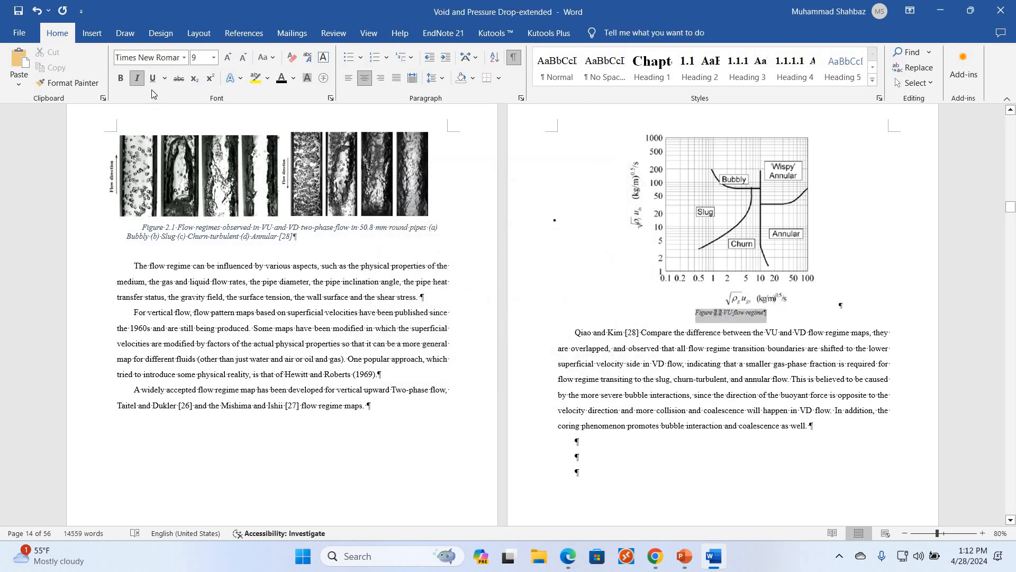
pyautogui.click(136, 77)
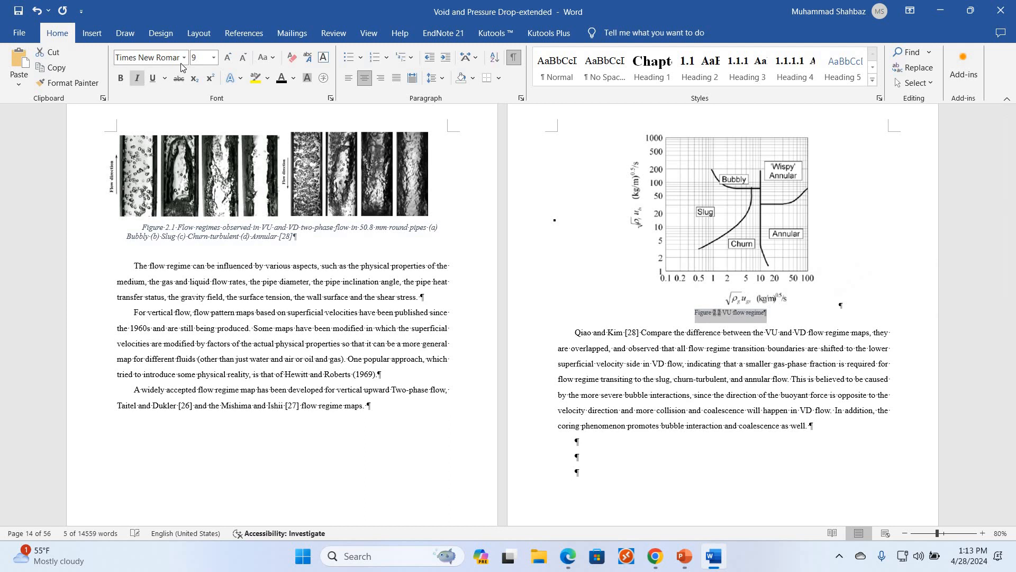
pyautogui.click(227, 57)
pyautogui.click(227, 58)
pyautogui.click(293, 78)
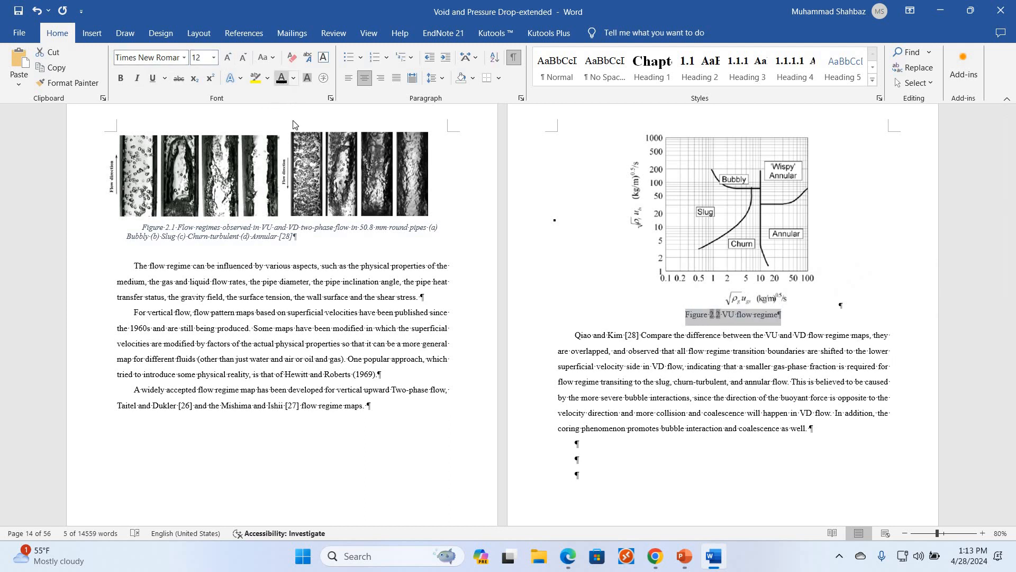
pyautogui.click(752, 313)
pyautogui.click(751, 313)
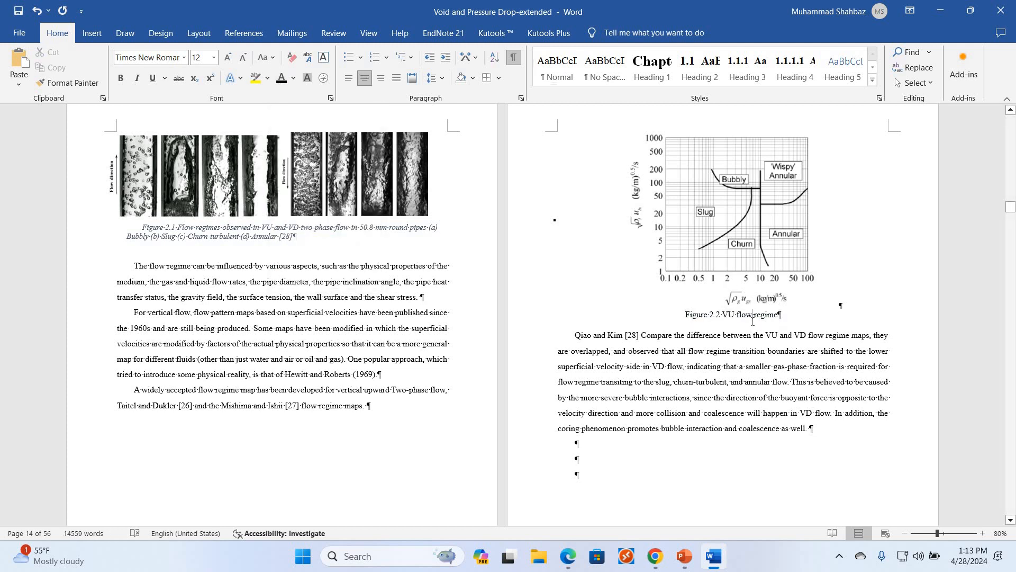
# Shrink the flow regime map so that it and its caption fit on the page directly below the Taitel and Dukler paragraph
pyautogui.click(754, 279)
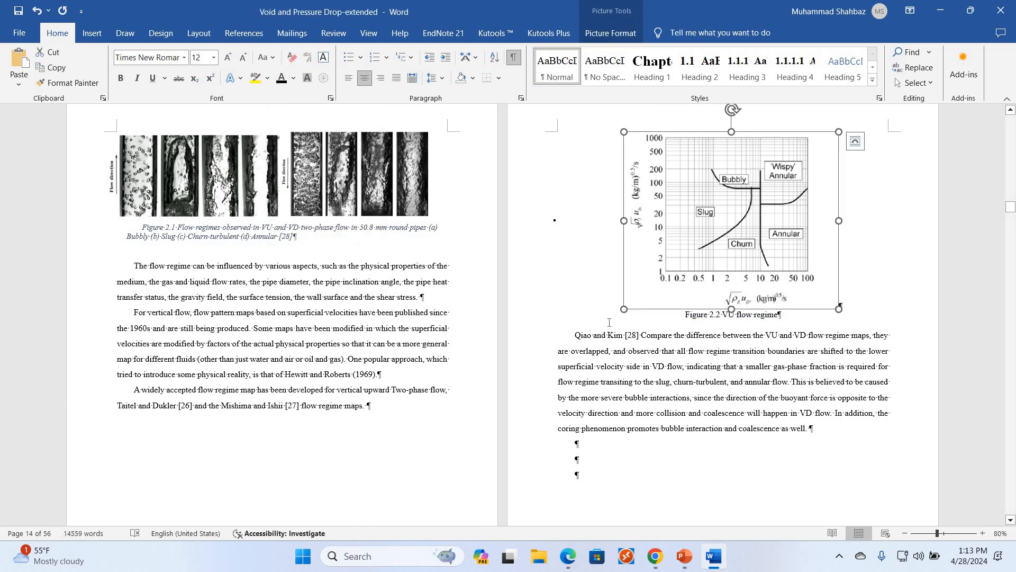
pyautogui.scroll(-3, 757, 274)
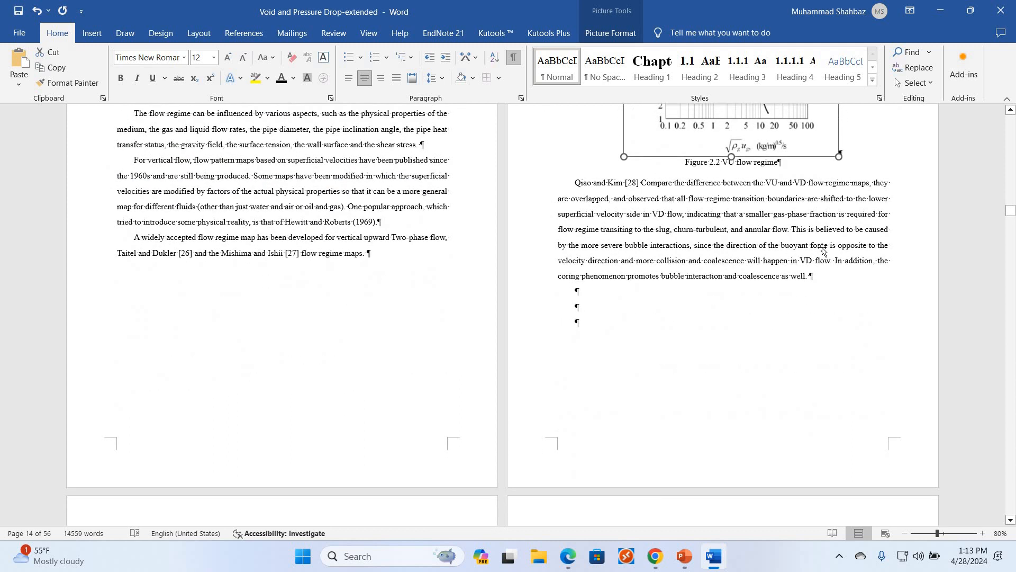
pyautogui.scroll(3, 794, 249)
pyautogui.moveTo(808, 239)
pyautogui.mouseDown()
pyautogui.moveTo(783, 210)
pyautogui.moveTo(790, 237)
pyautogui.mouseUp()
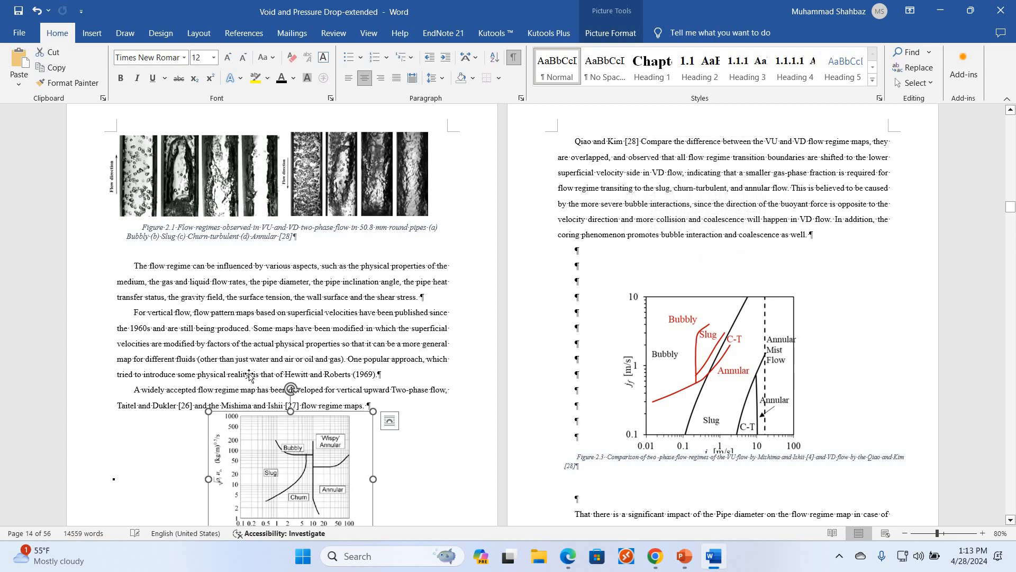
pyautogui.scroll(-3, 358, 396)
pyautogui.moveTo(373, 392); pyautogui.dragTo(385, 414)
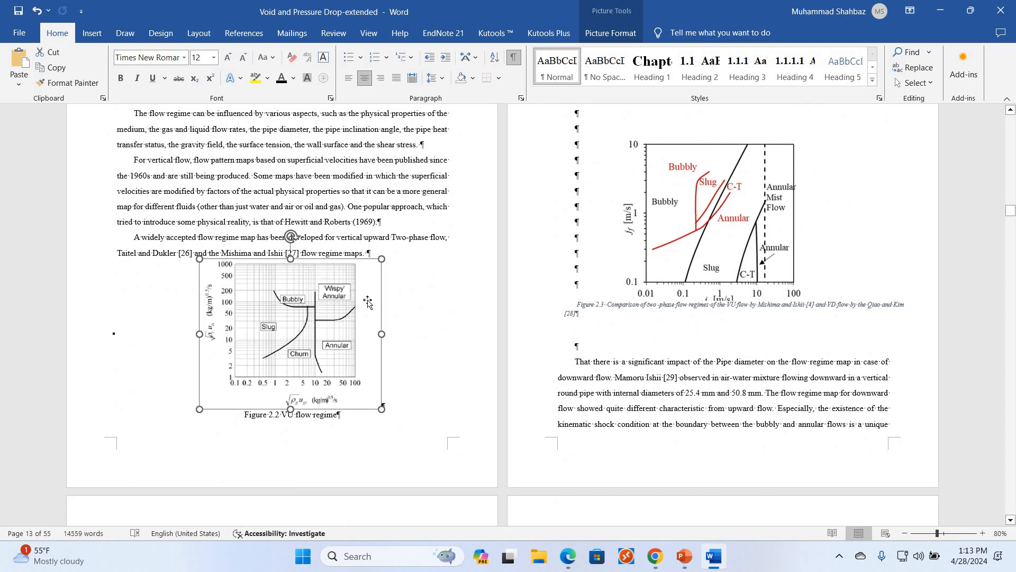
# Merge the flow regime map's paragraph into the end of the Taitel and Dukler paragraph and apply 1.0 line spacing
pyautogui.click(373, 252)
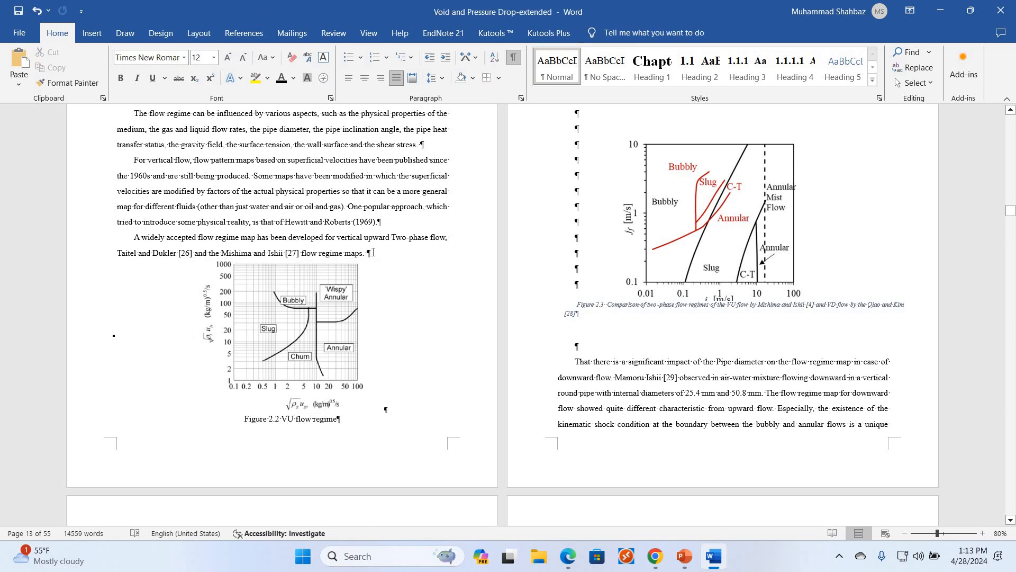
pyautogui.hotkey('ctrl', 'z')
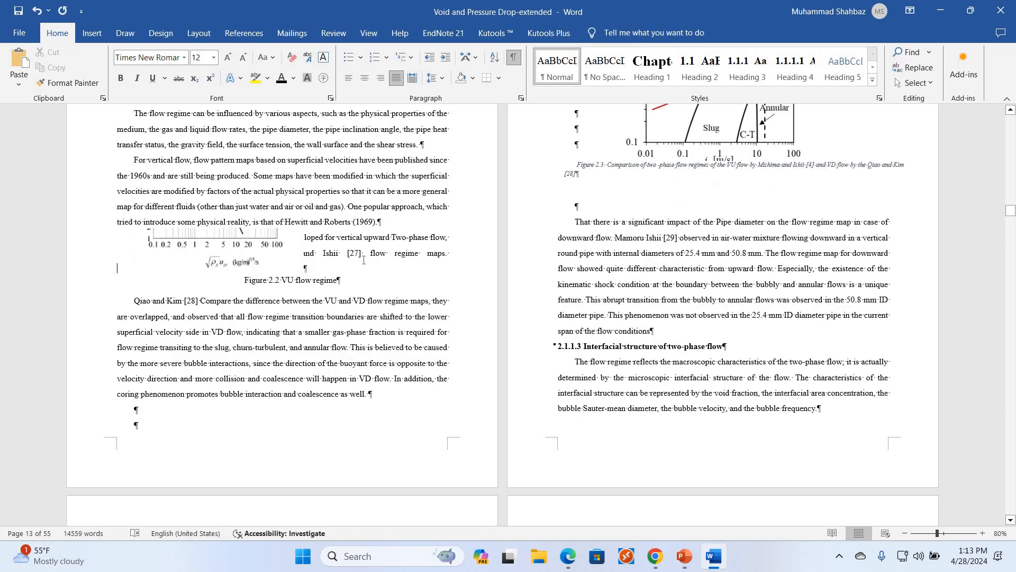
pyautogui.click(294, 252)
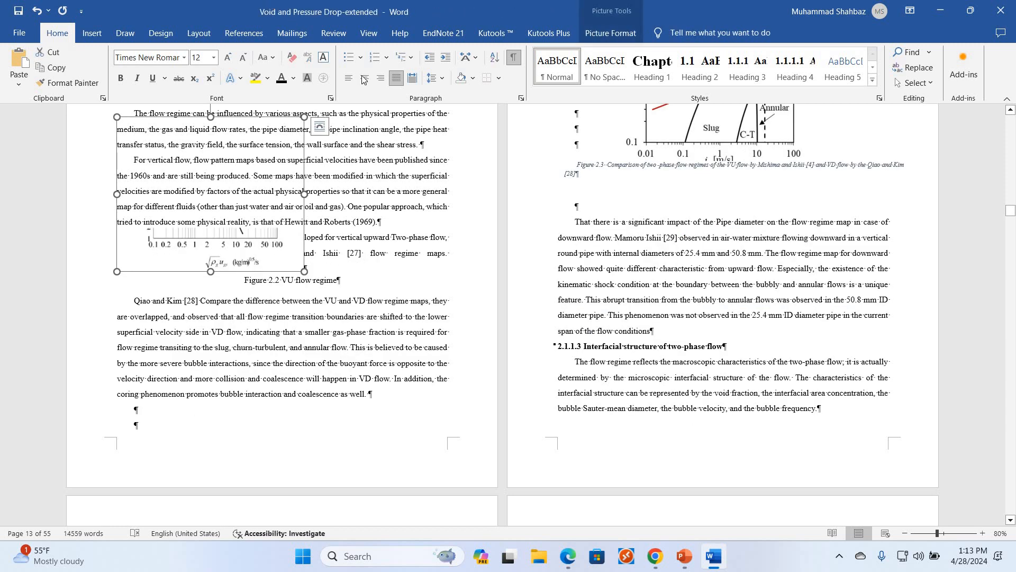
pyautogui.click(435, 78)
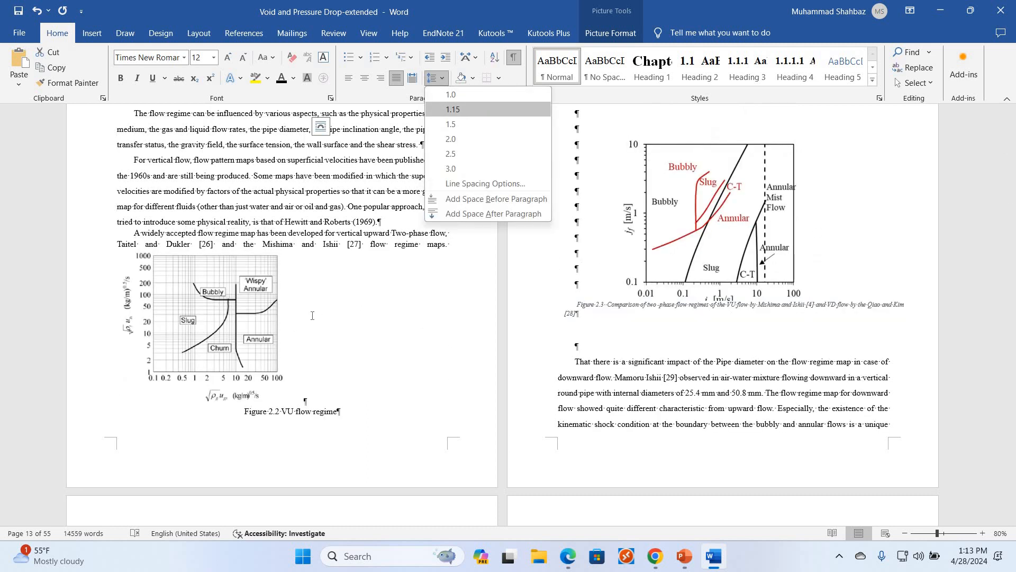
pyautogui.click(453, 151)
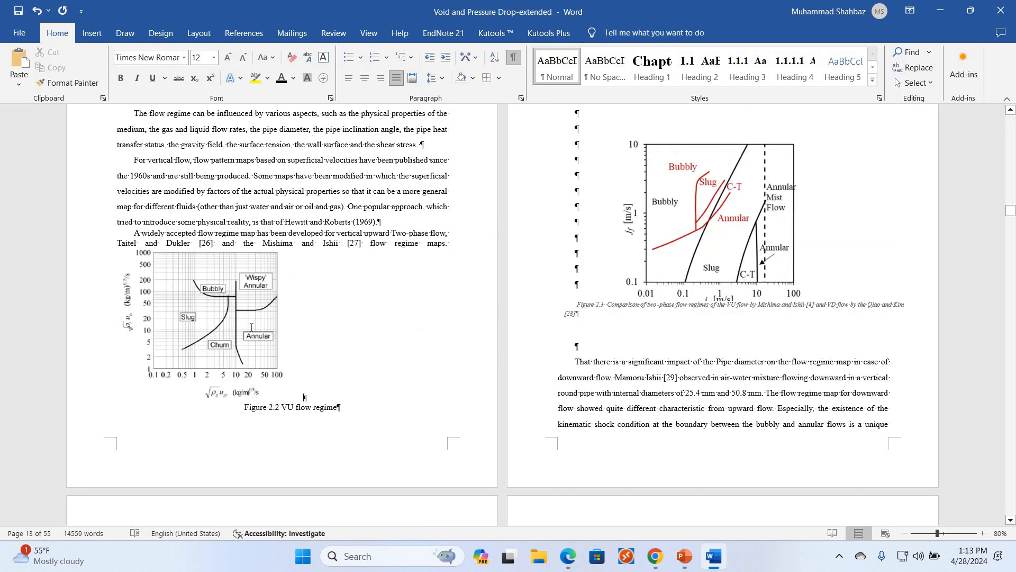
# Separate the flow regime map from the Taitel and Dukler paragraph and put the Figure 2.2 caption on its own line below the map
pyautogui.moveTo(296, 239); pyautogui.dragTo(229, 274)
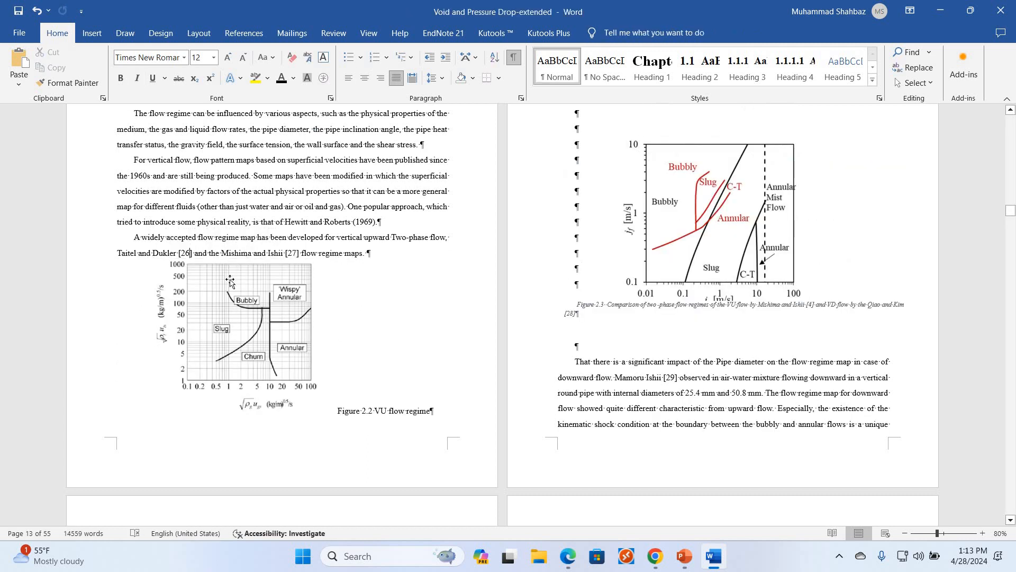
pyautogui.click(188, 243)
pyautogui.click(245, 297)
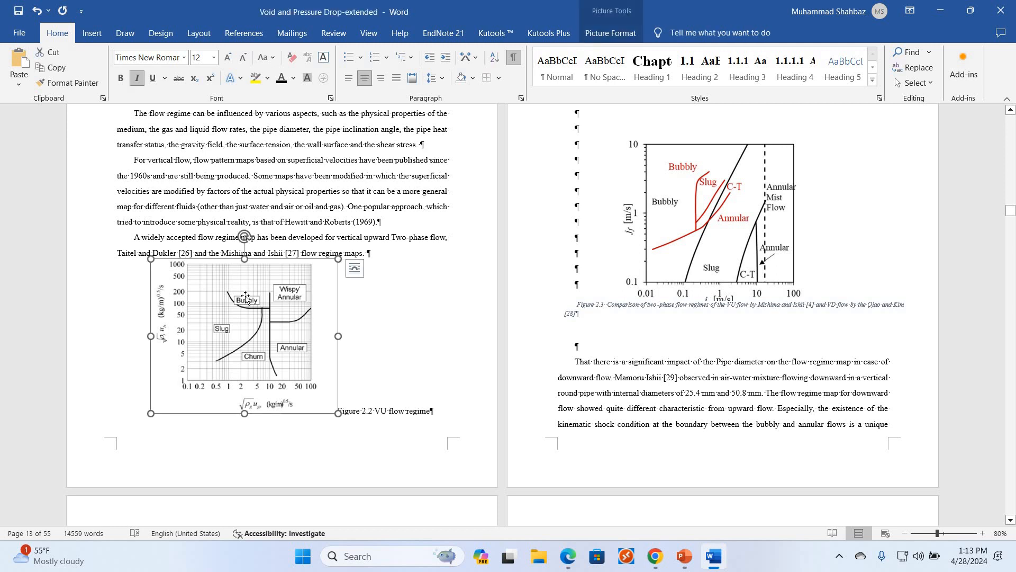
pyautogui.click(339, 408)
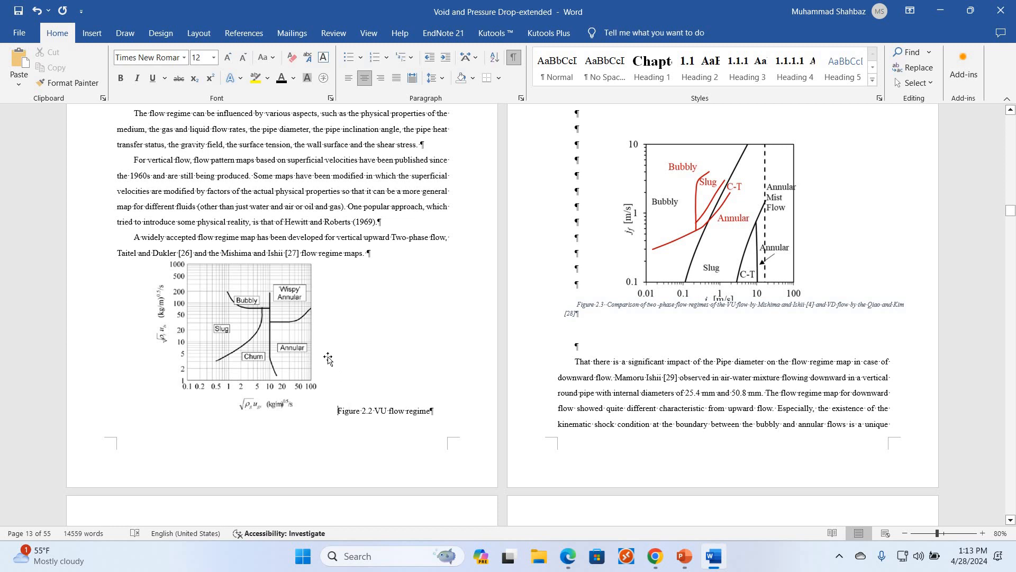
pyautogui.press('Return')
# Set the flow regime map's paragraph spacing to 6 pt before and 0 pt after
pyautogui.click(328, 351)
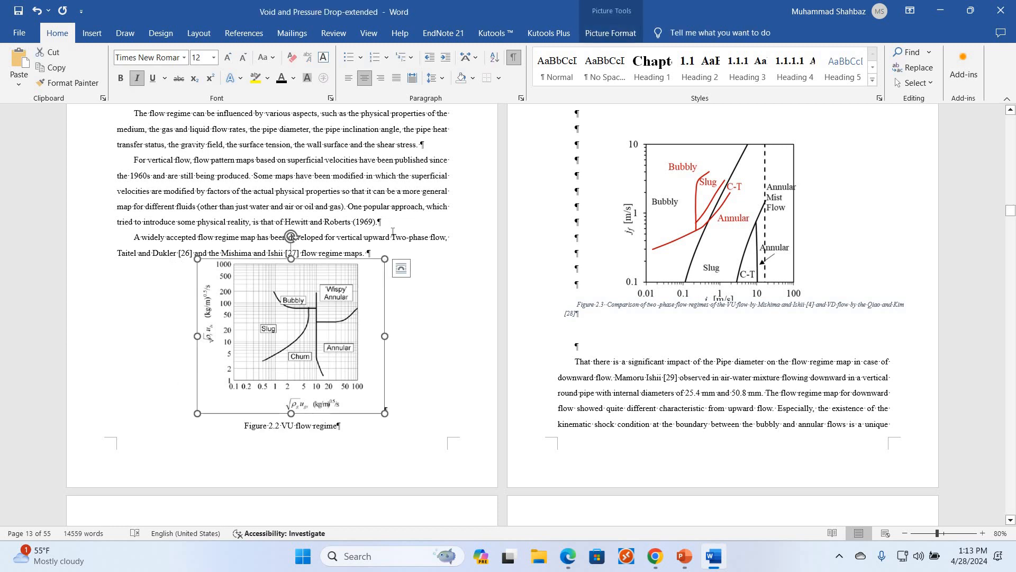
pyautogui.click(523, 99)
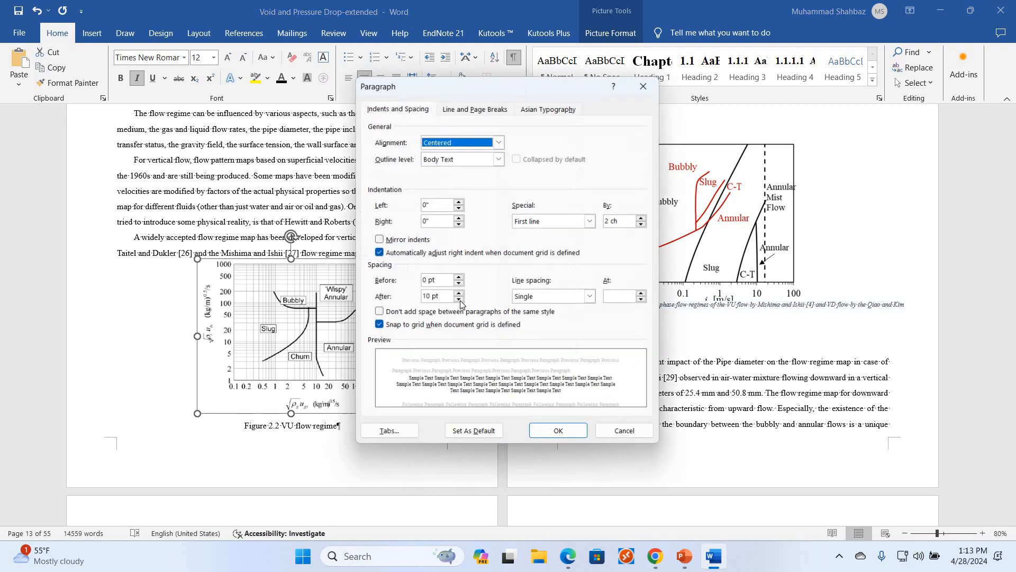
pyautogui.click(460, 300)
pyautogui.click(459, 300)
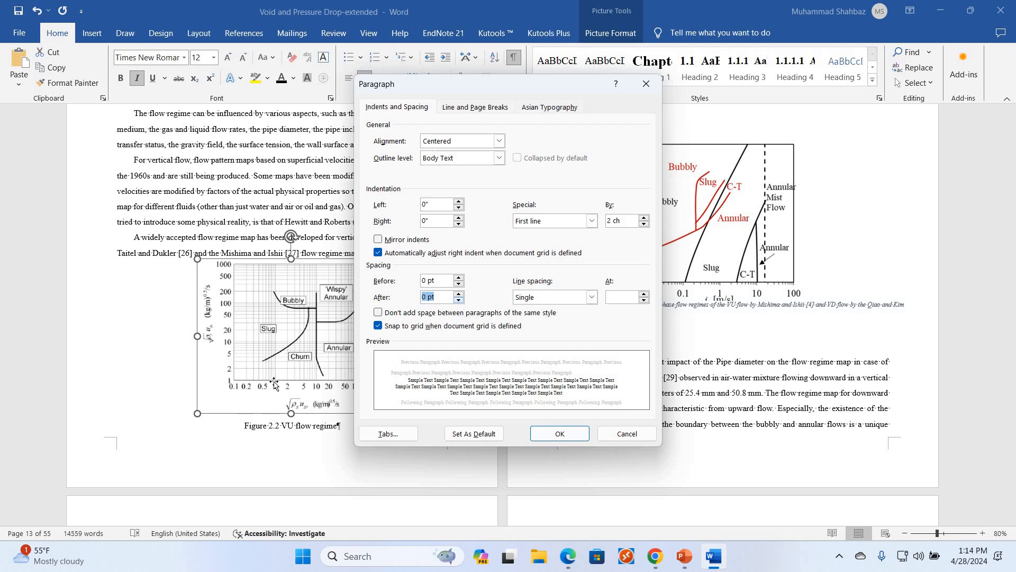
pyautogui.click(559, 433)
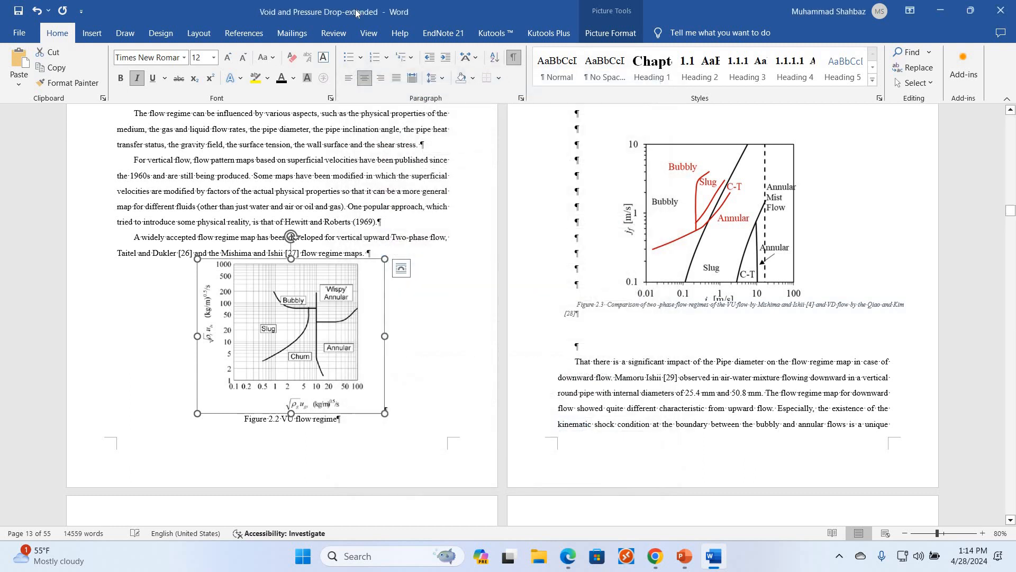
pyautogui.click(520, 98)
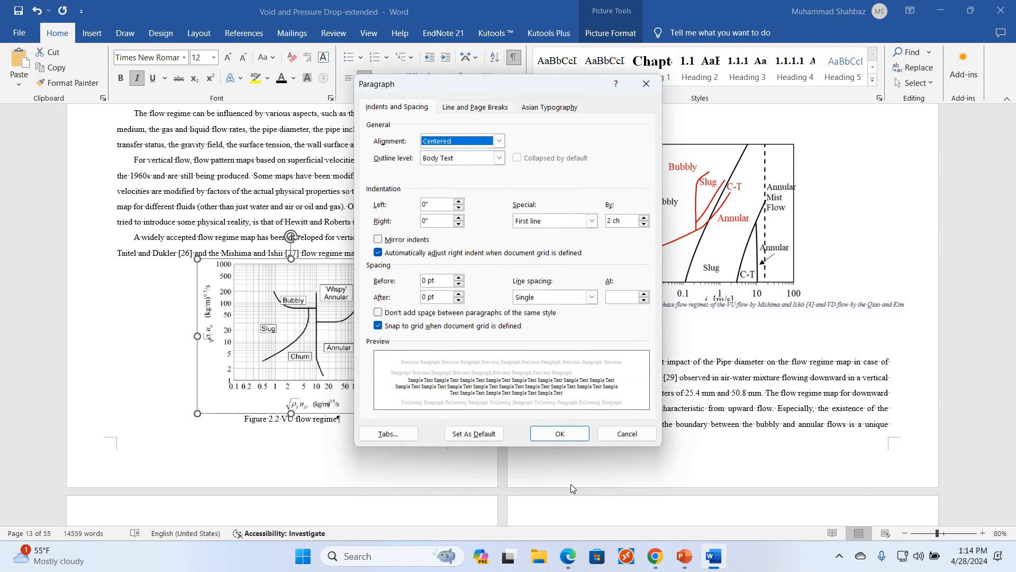
pyautogui.click(458, 277)
pyautogui.click(561, 433)
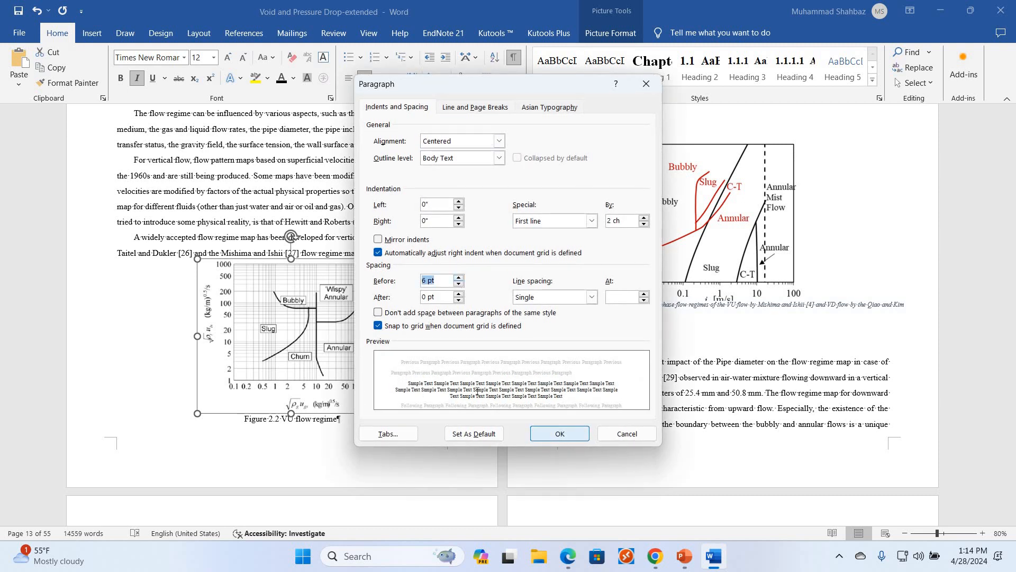
pyautogui.click(470, 392)
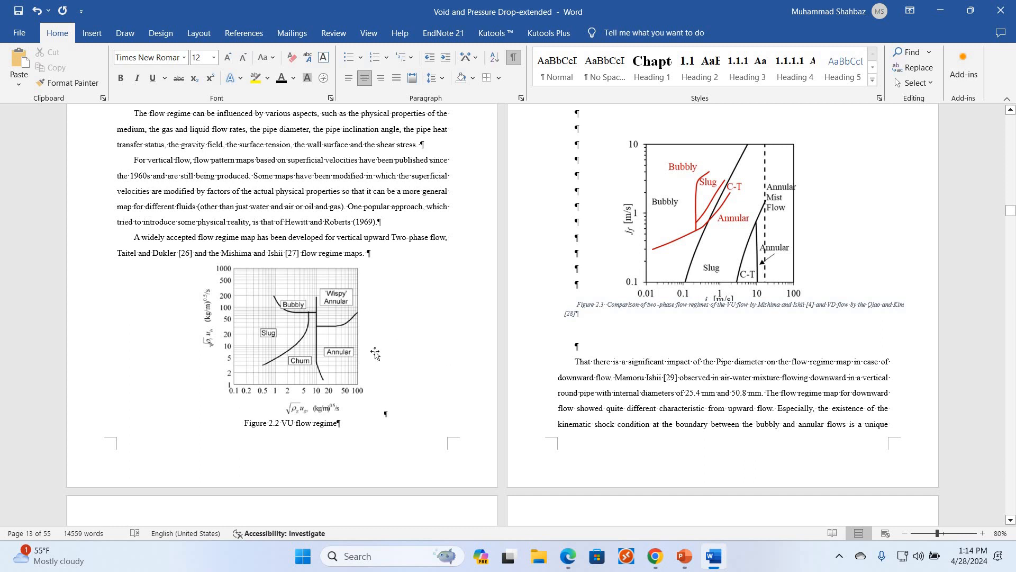
pyautogui.click(327, 355)
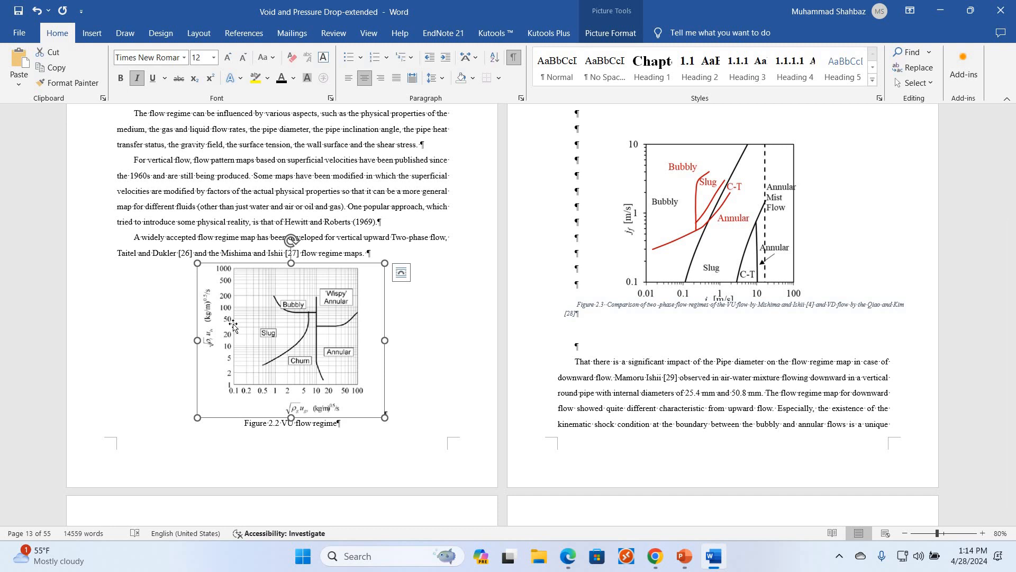
# Merge the "For vertical flow" and "A widely accepted flow regime map" paragraphs into the text that precedes them
pyautogui.click(134, 160)
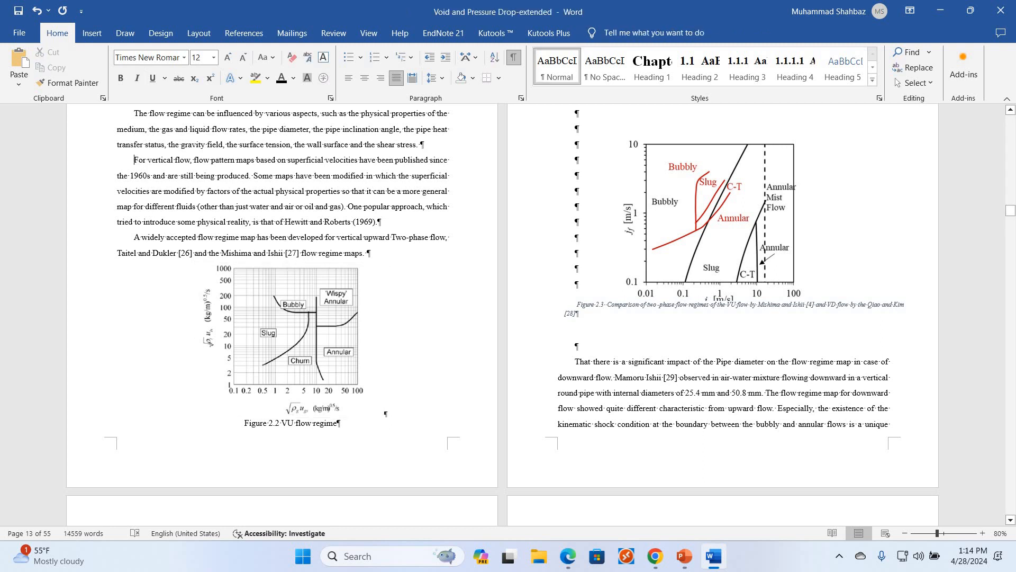
pyautogui.press('BackSpace')
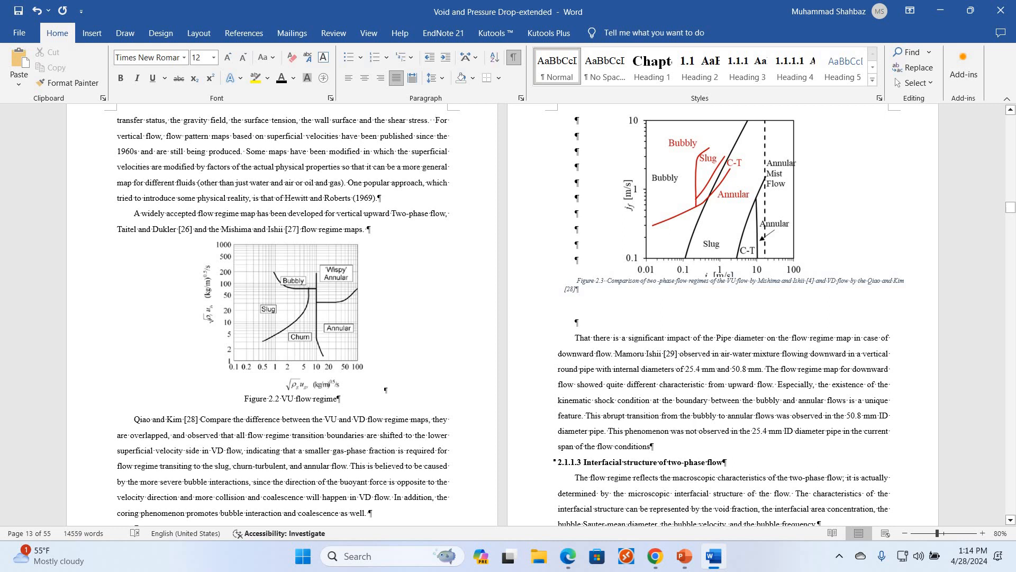
pyautogui.scroll(-2, 327, 165)
pyautogui.scroll(2, 128, 216)
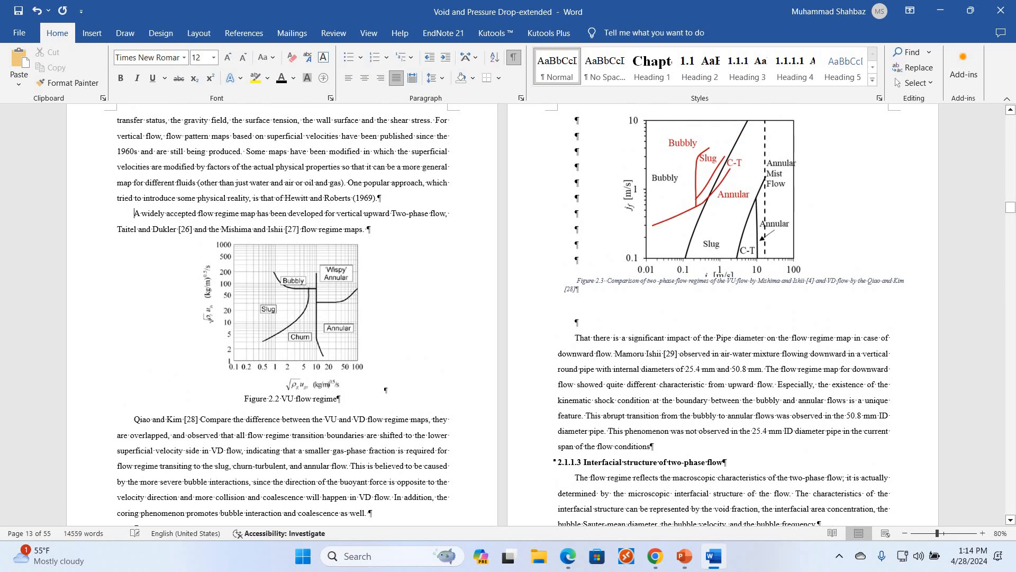
pyautogui.press('BackSpace')
pyautogui.press('BackSpace')
pyautogui.scroll(-2, 488, 359)
pyautogui.scroll(-1, 488, 359)
pyautogui.scroll(2, 680, 279)
# Cut the Figure 2.3 caption out of its floating text box and delete the emptied box
pyautogui.click(667, 266)
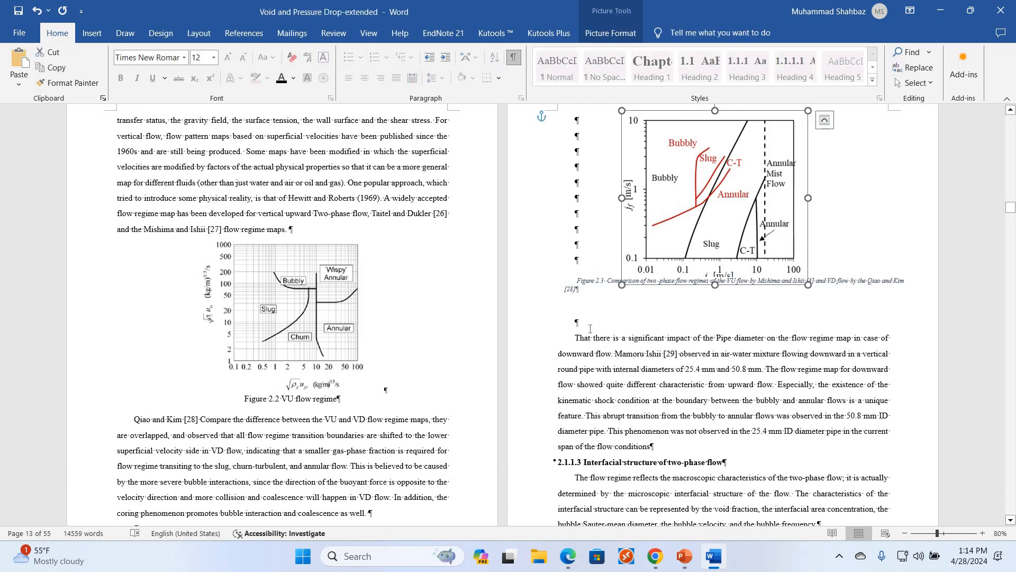
pyautogui.click(576, 168)
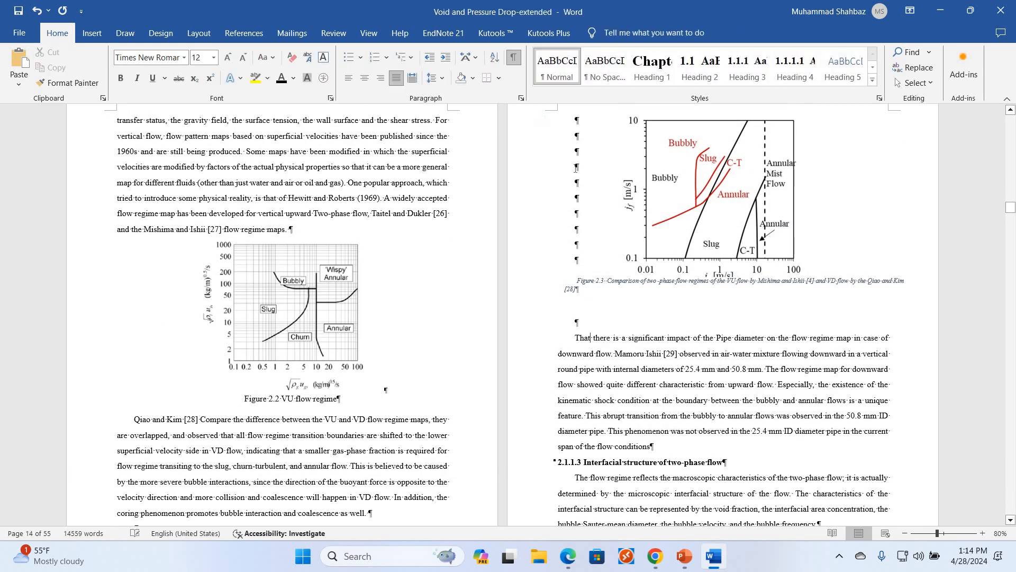
pyautogui.click(682, 192)
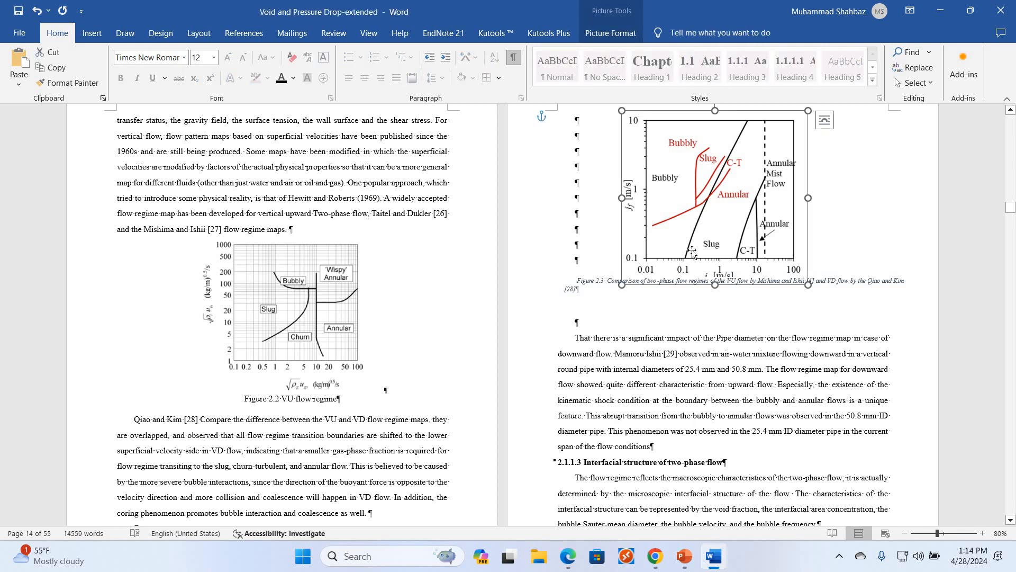
pyautogui.scroll(2, 596, 365)
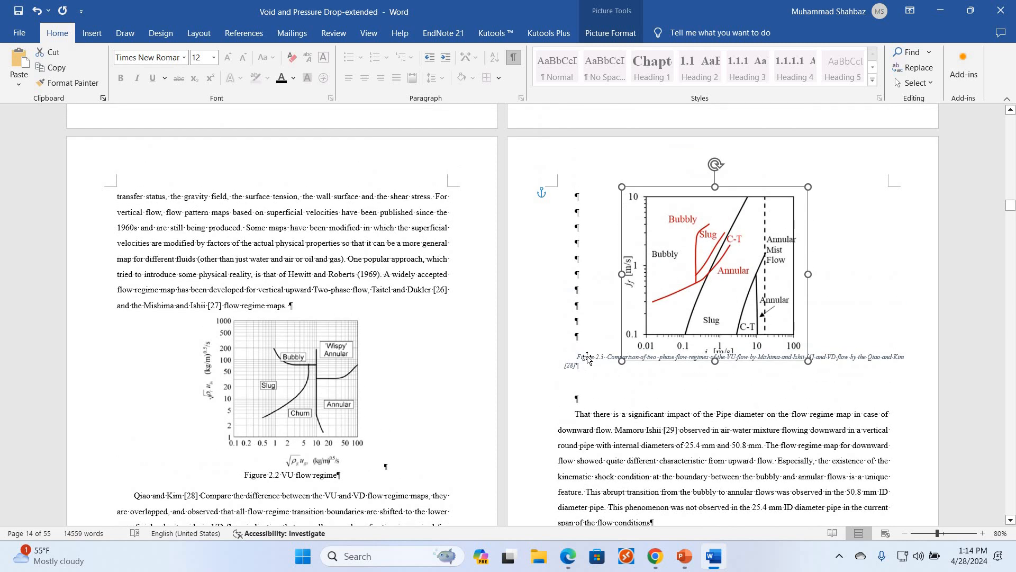
pyautogui.click(587, 366)
pyautogui.hotkey('ctrl', 'a')
pyautogui.hotkey('ctrl', 'x')
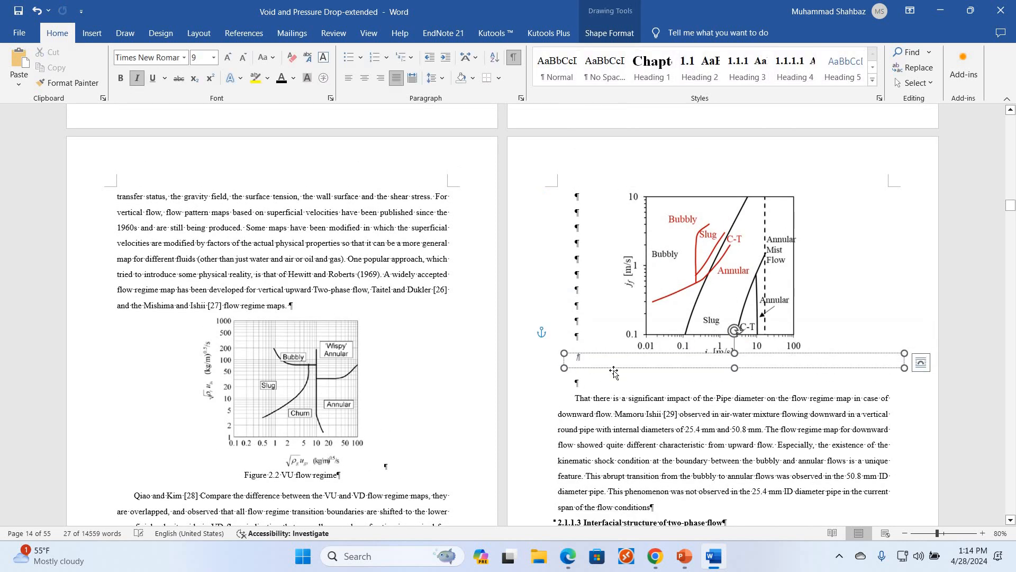
pyautogui.click(614, 369)
pyautogui.press('Delete')
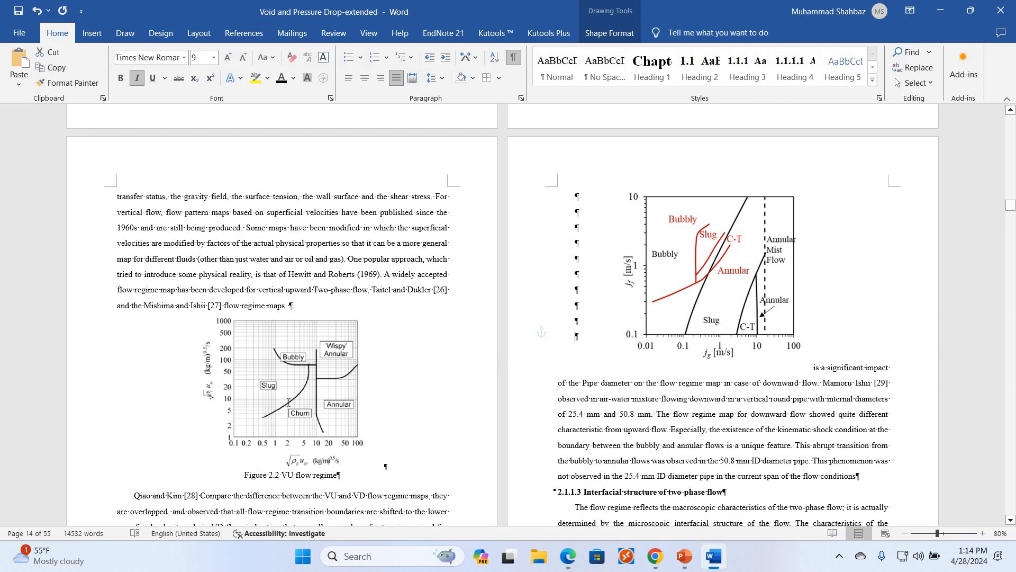
# Paste the Figure 2.3 caption below the Qiao and Kim paragraph
pyautogui.scroll(-6, 333, 391)
pyautogui.click(396, 361)
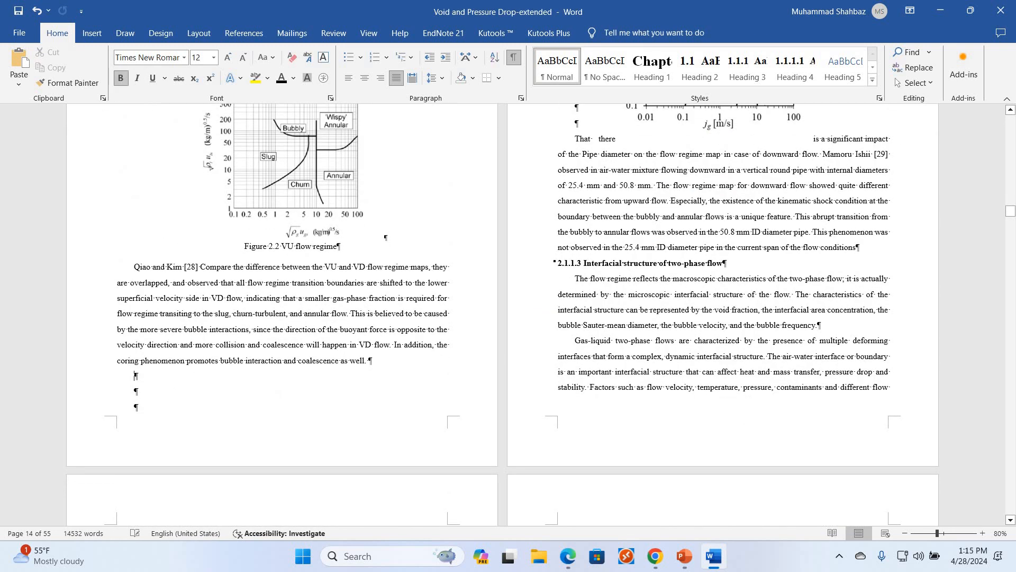
pyautogui.hotkey('ctrl', 'z')
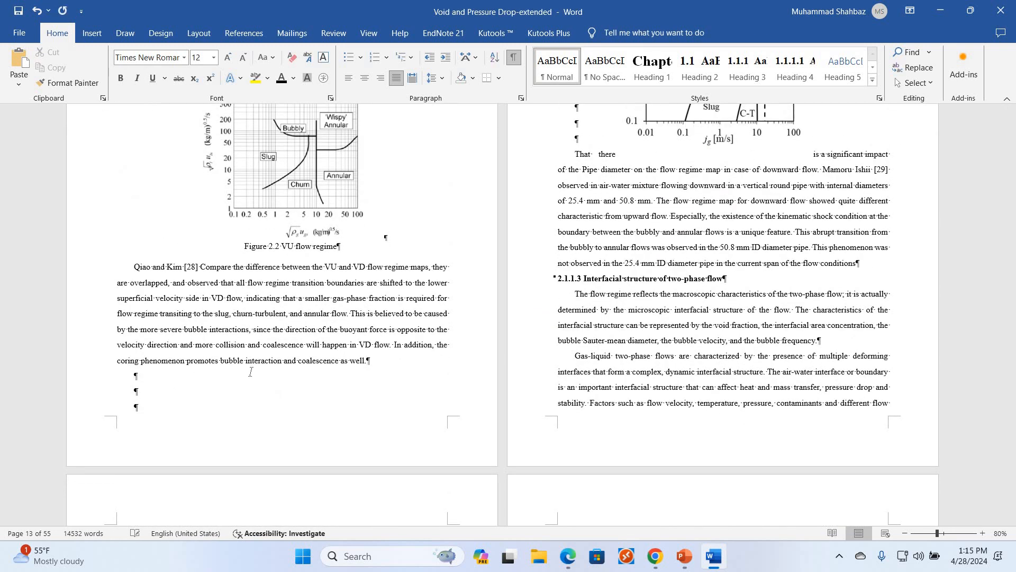
pyautogui.hotkey('ctrl', 'z')
pyautogui.hotkey('ctrl', 'z')
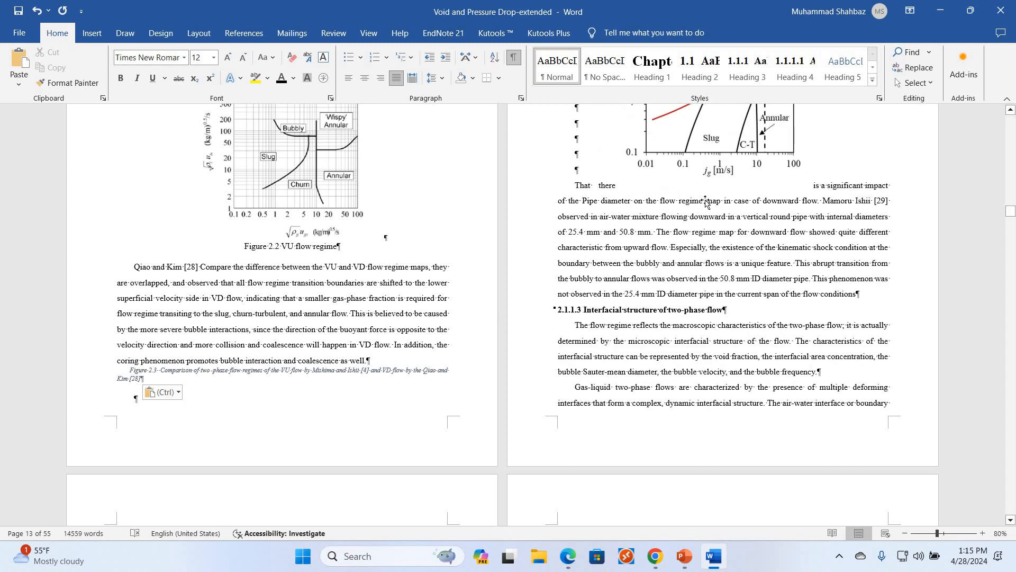
# Set the VU and VD flow regime comparison chart in line with text
pyautogui.scroll(4, 815, 160)
pyautogui.click(794, 159)
pyautogui.click(825, 152)
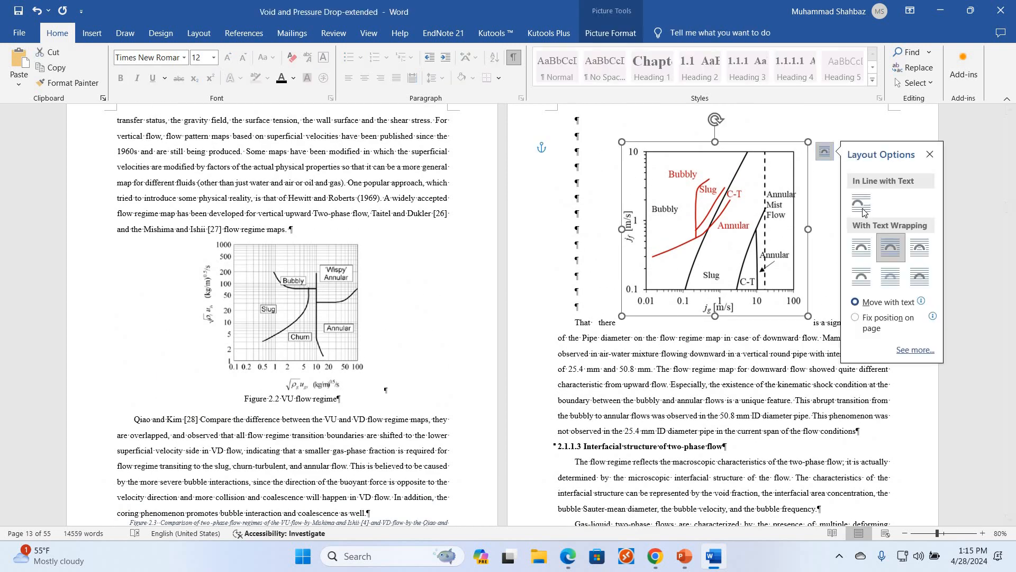
pyautogui.click(861, 203)
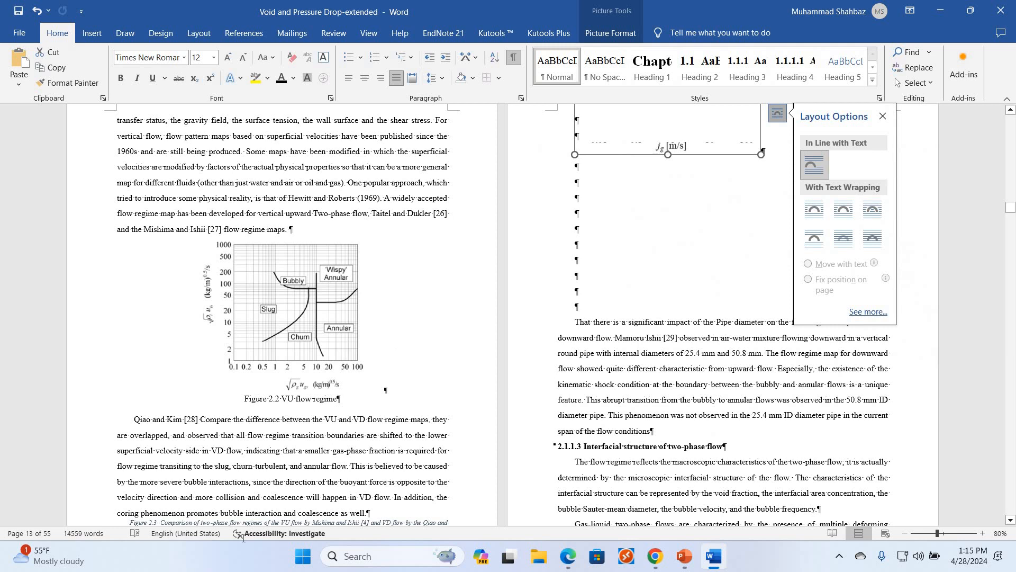
# Move the Figure 2.3 caption onto its own line below the comparison chart and delete the empty paragraphs beneath it
pyautogui.moveTo(189, 467); pyautogui.dragTo(130, 438)
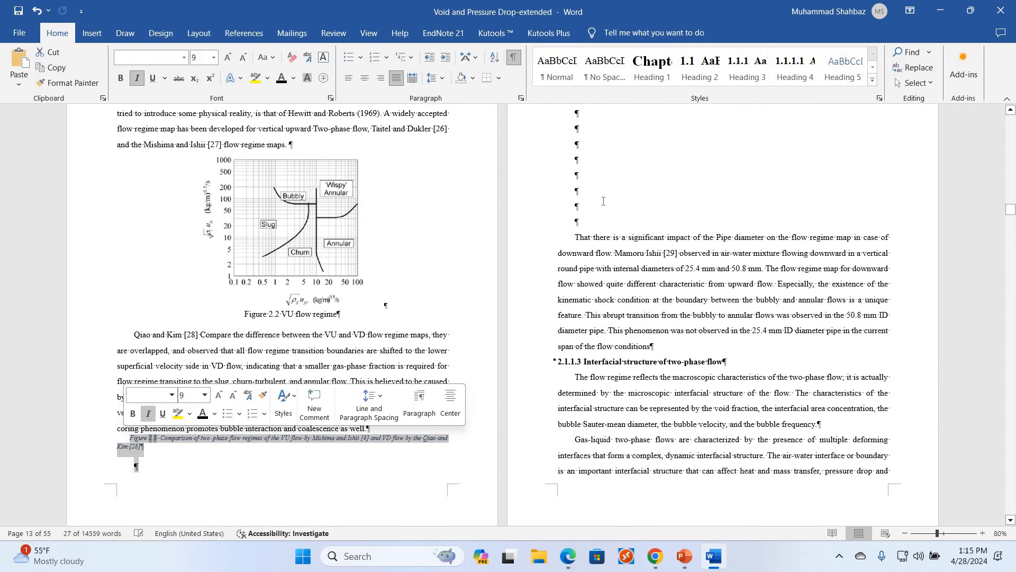
pyautogui.scroll(4, 617, 223)
pyautogui.moveTo(655, 215); pyautogui.dragTo(130, 484)
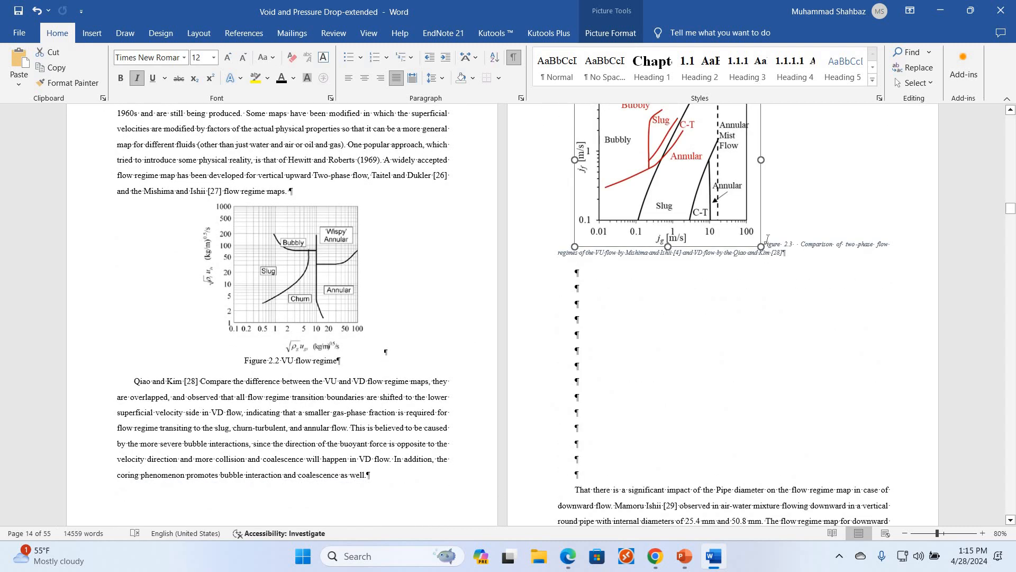
pyautogui.click(768, 237)
pyautogui.press('Return')
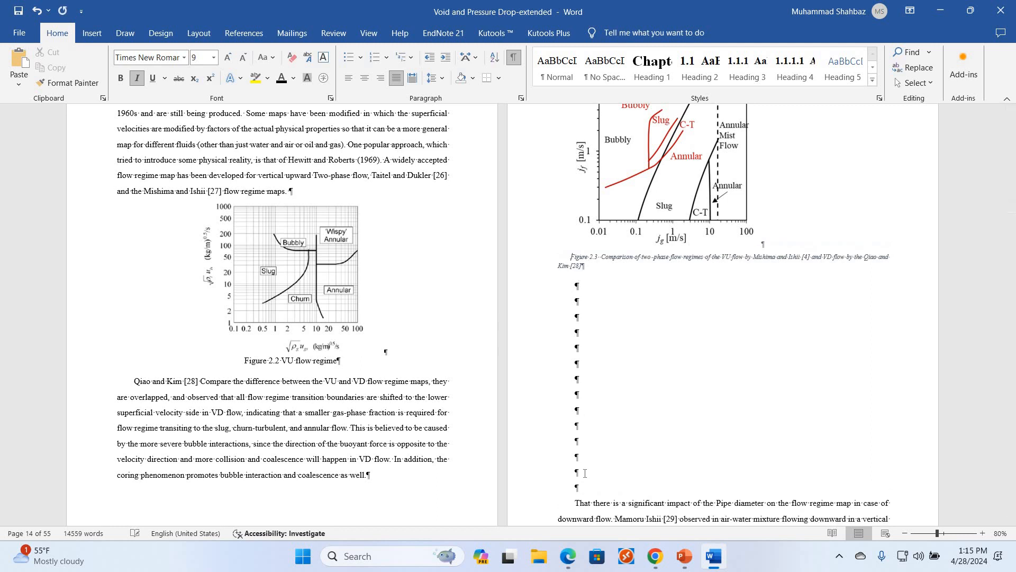
pyautogui.moveTo(576, 286); pyautogui.dragTo(586, 490)
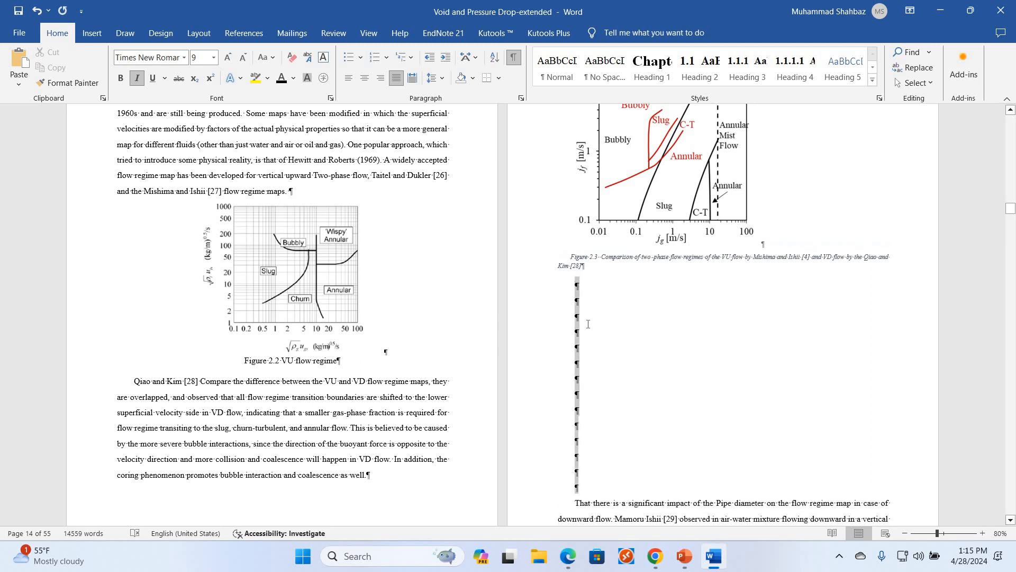
pyautogui.press('BackSpace')
# Center the comparison chart and its Figure 2.3 caption on the page
pyautogui.click(732, 220)
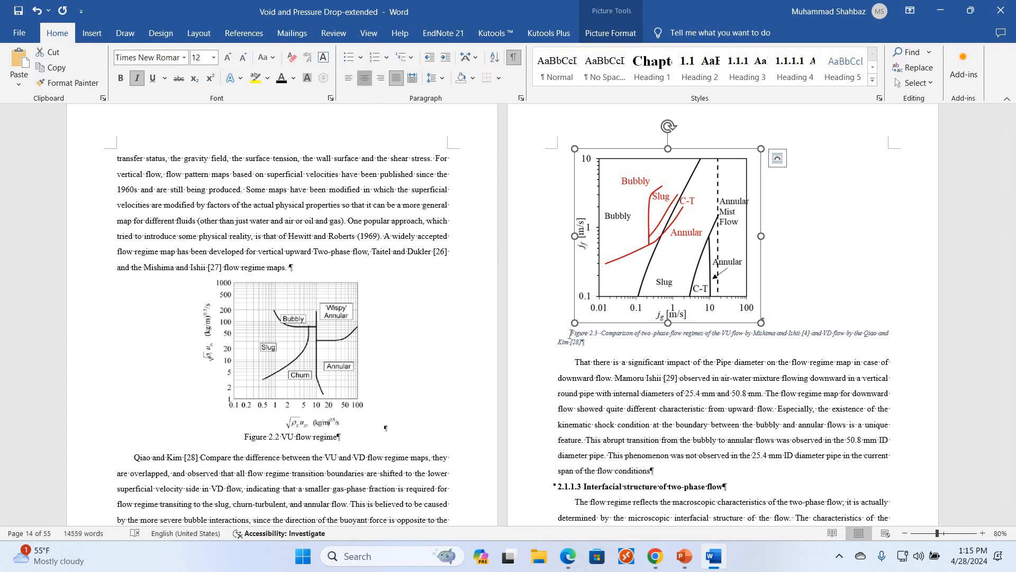
pyautogui.click(364, 78)
pyautogui.press('Down')
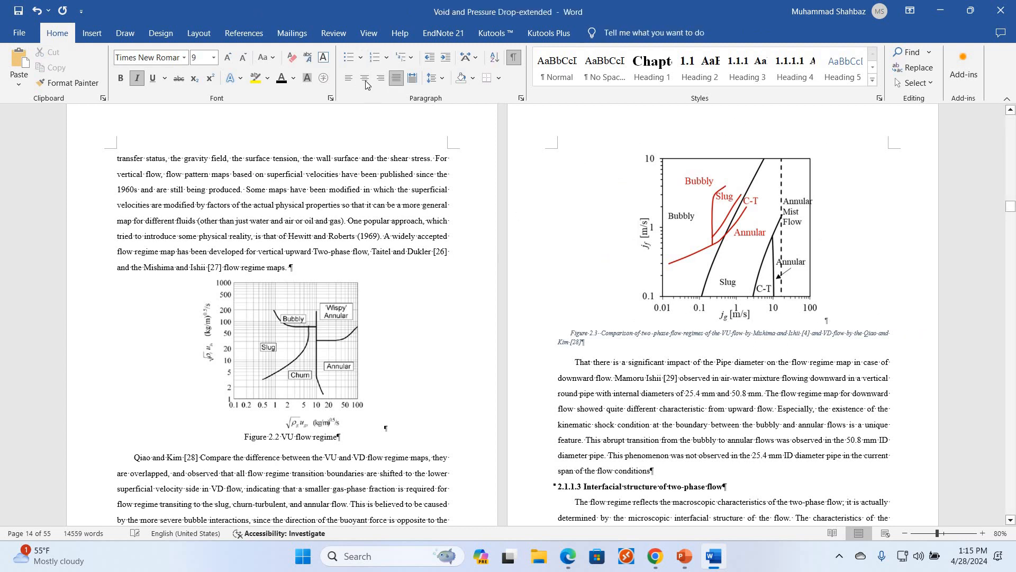
pyautogui.hotkey('ctrl', 'e')
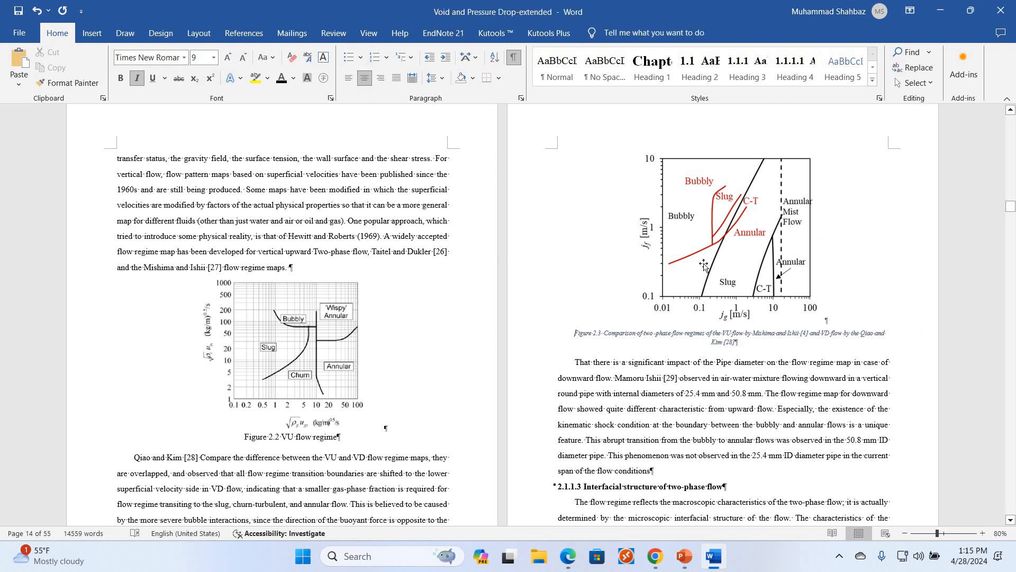
# Shrink the comparison chart proportionally to about 70% of its width
pyautogui.click(711, 306)
pyautogui.moveTo(824, 322); pyautogui.dragTo(767, 186)
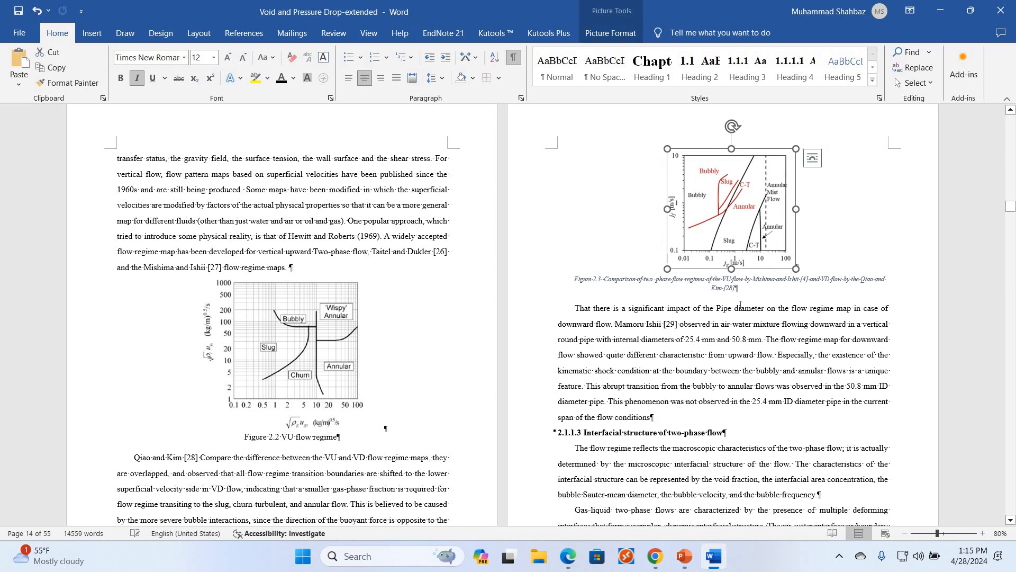
pyautogui.click(737, 307)
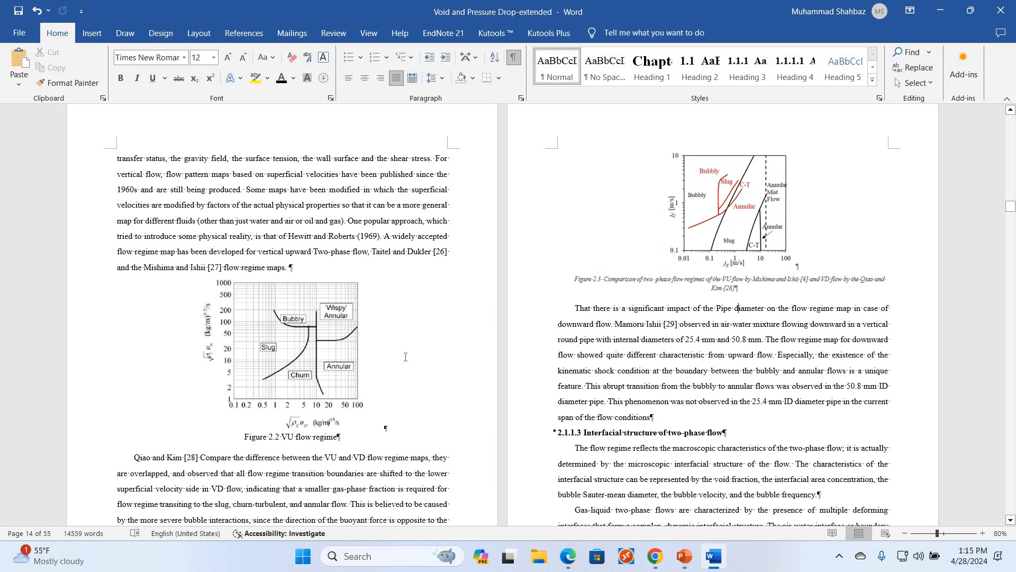
pyautogui.scroll(-2, 284, 307)
pyautogui.click(284, 307)
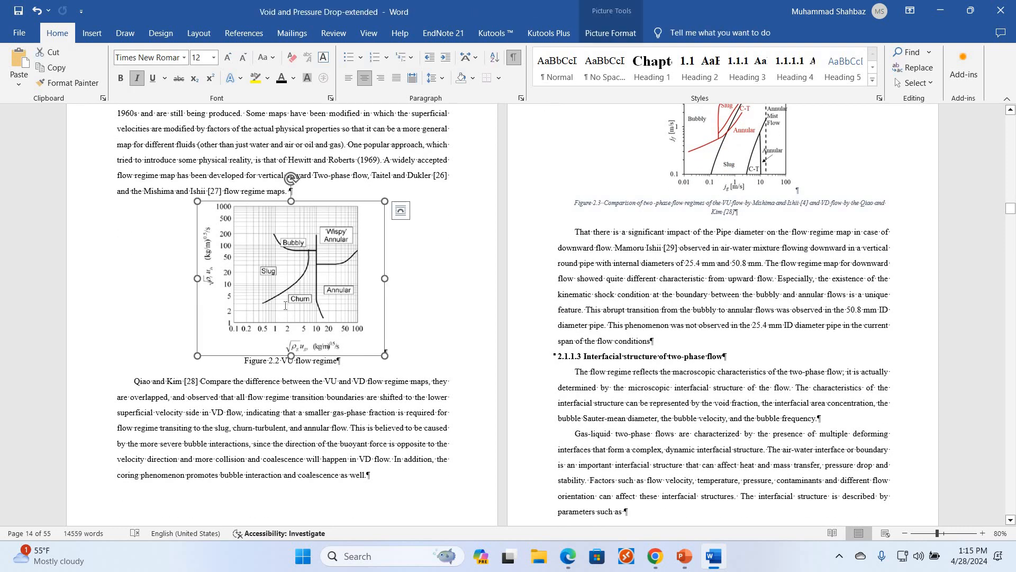
# Delete the manually entered number 1 and its preceding tab after the first equation in section 2.1.1.4 Void fraction
pyautogui.scroll(-15, 285, 307)
pyautogui.scroll(-11, 285, 306)
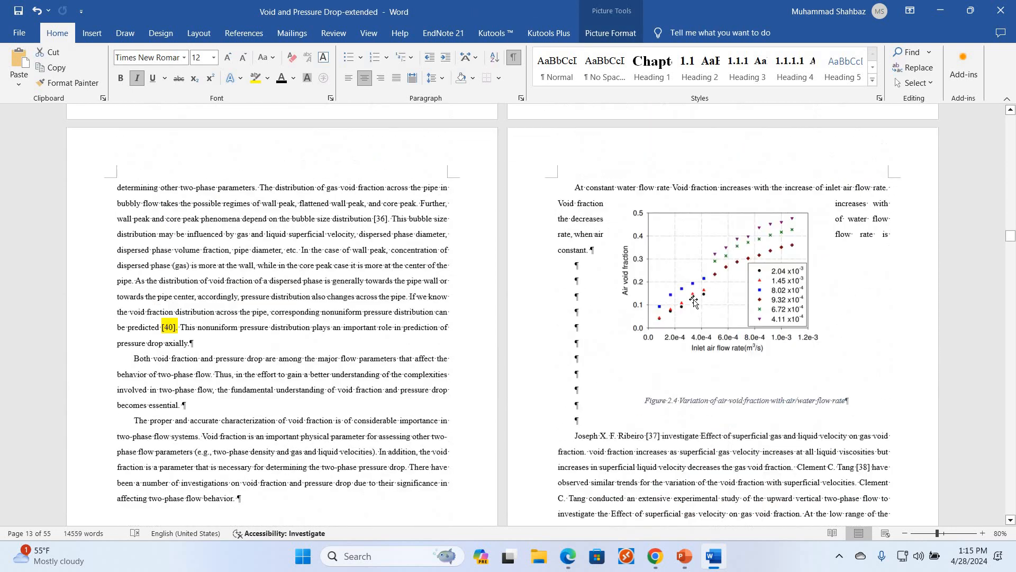
pyautogui.scroll(2, 698, 394)
pyautogui.click(698, 394)
pyautogui.moveTo(698, 388); pyautogui.dragTo(703, 483)
pyautogui.scroll(9, 680, 358)
pyautogui.scroll(1, 680, 358)
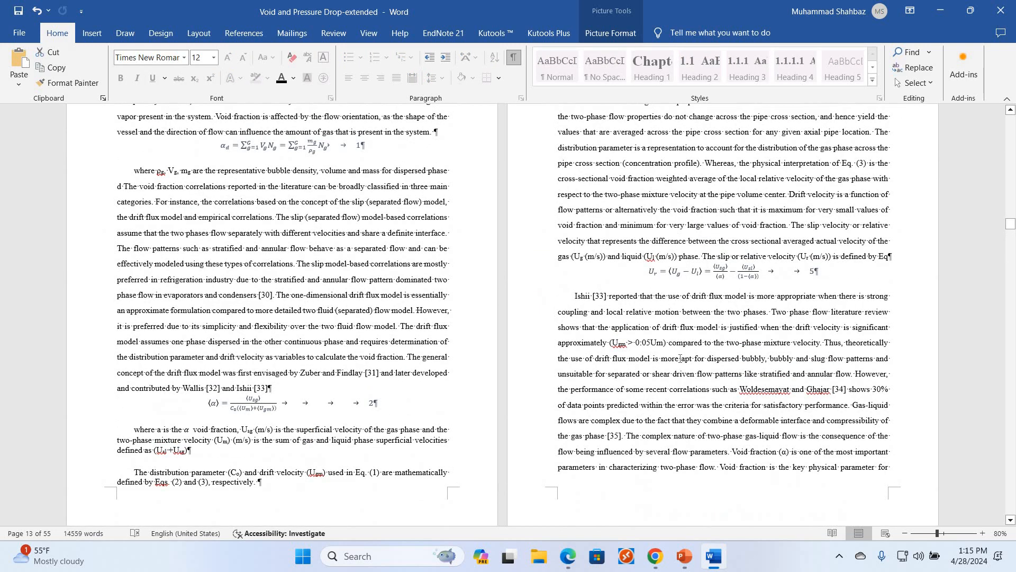
pyautogui.scroll(-4, 680, 357)
pyautogui.scroll(10, 367, 396)
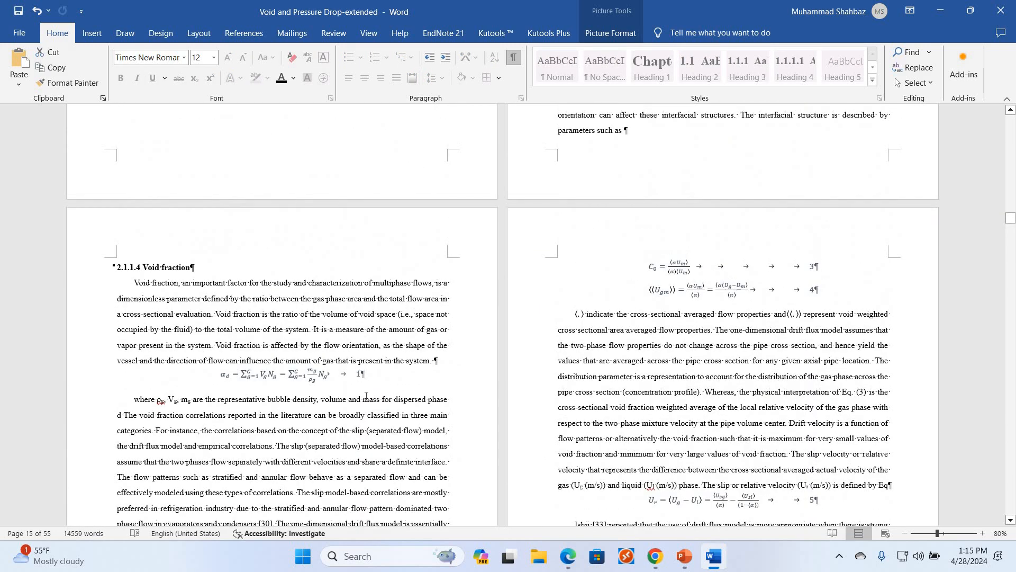
pyautogui.click(359, 373)
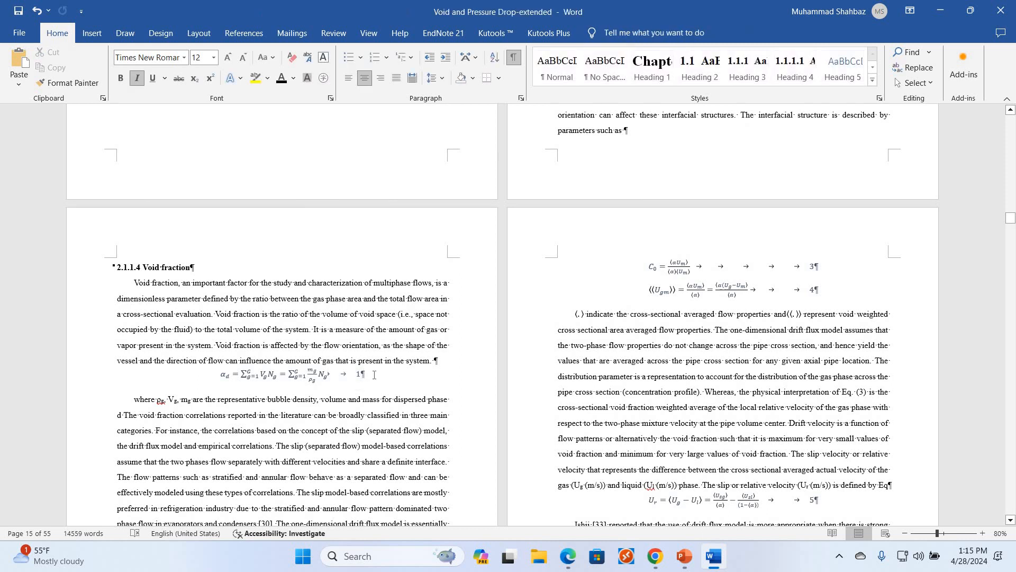
pyautogui.press('BackSpace')
pyautogui.press('BackSpace')
pyautogui.press('BackSpace')
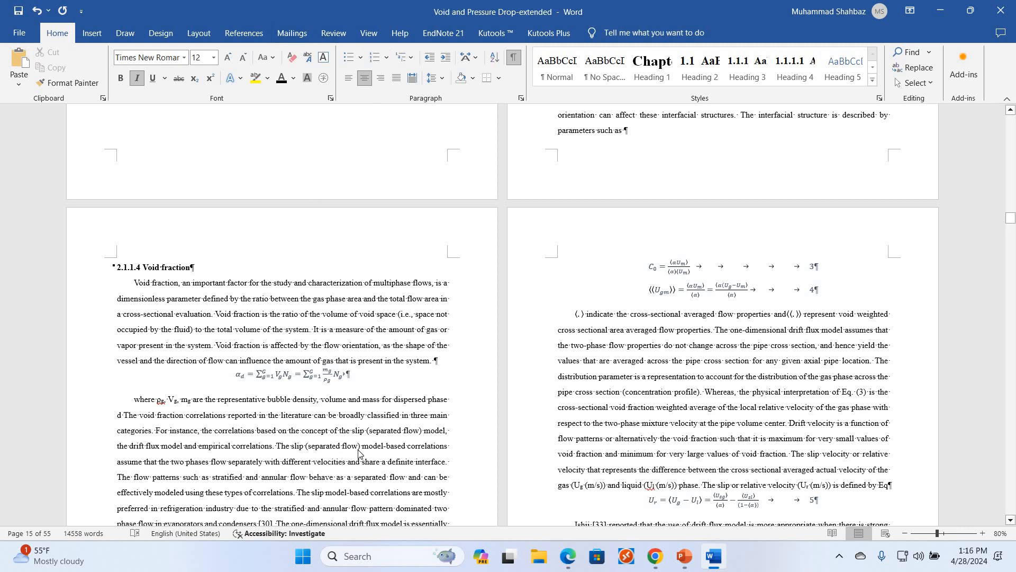
pyautogui.scroll(3, 349, 433)
pyautogui.rightClick(358, 374)
pyautogui.press('Escape')
pyautogui.rightClick(310, 449)
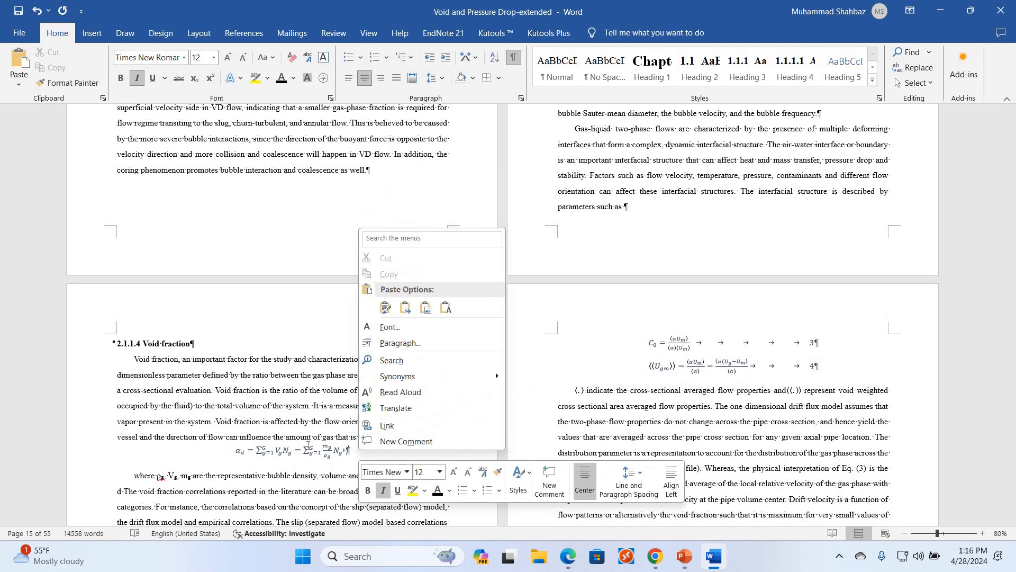
pyautogui.press('Escape')
pyautogui.rightClick(313, 453)
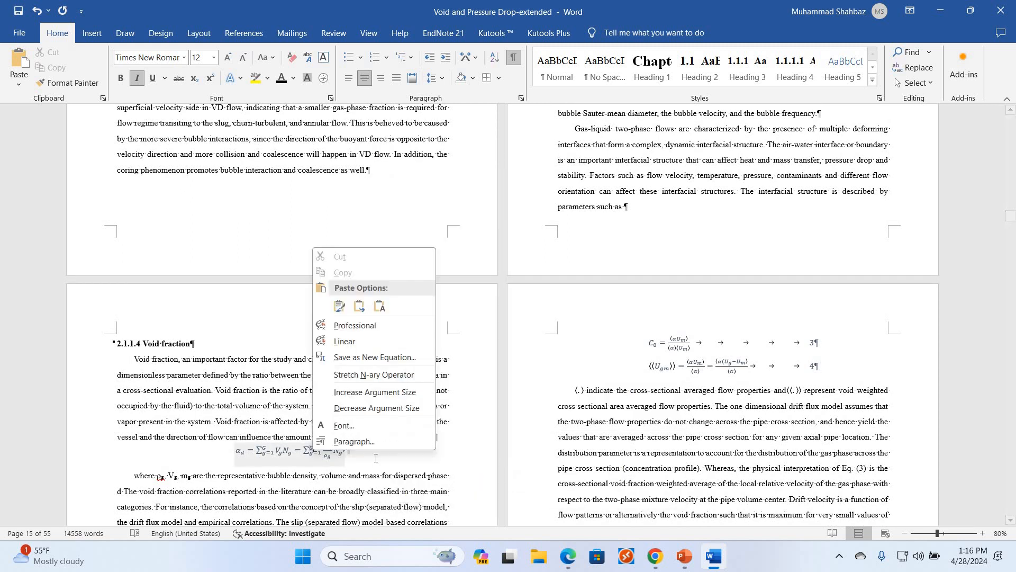
pyautogui.press('Escape')
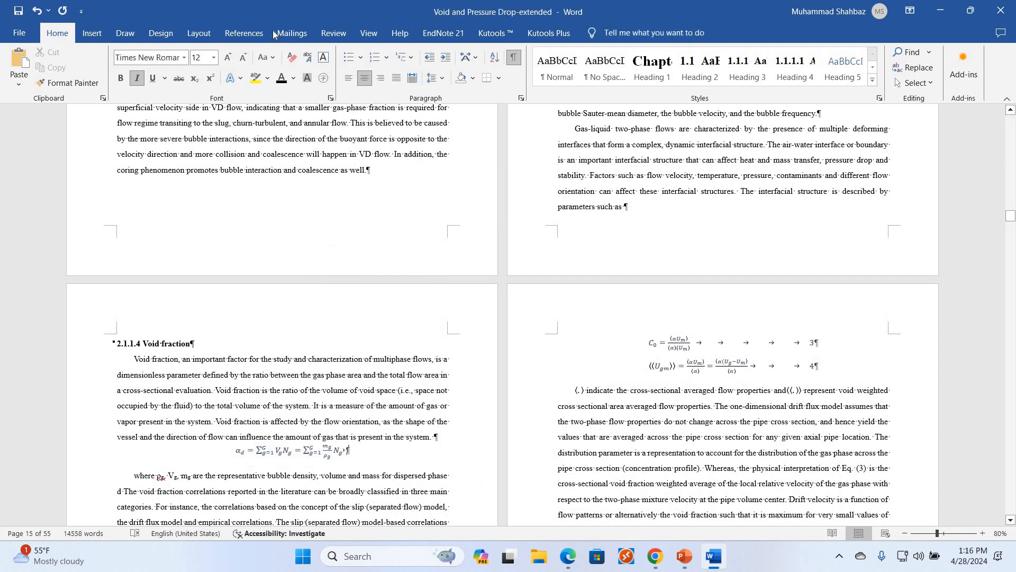
# Start a caption after the first void fraction equation, using the Equation label and excluding the label from the caption text
pyautogui.click(244, 33)
pyautogui.click(427, 81)
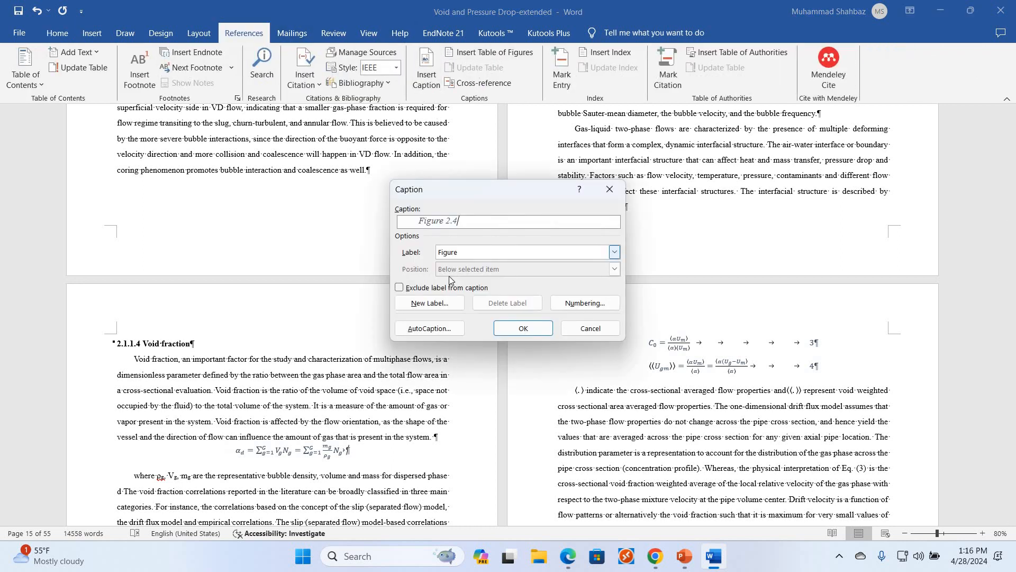
pyautogui.click(455, 254)
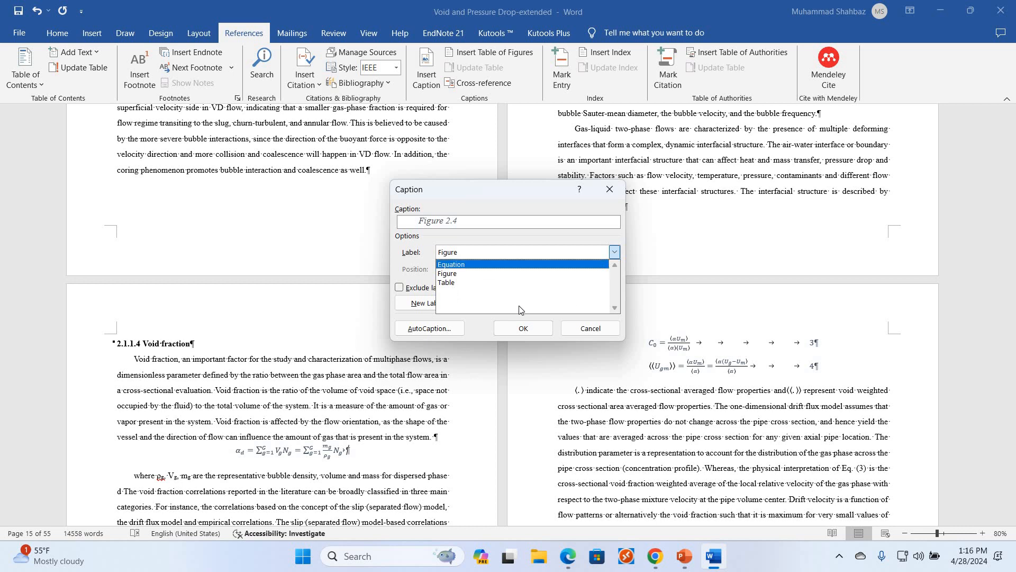
pyautogui.click(453, 265)
pyautogui.click(439, 288)
pyautogui.click(439, 288)
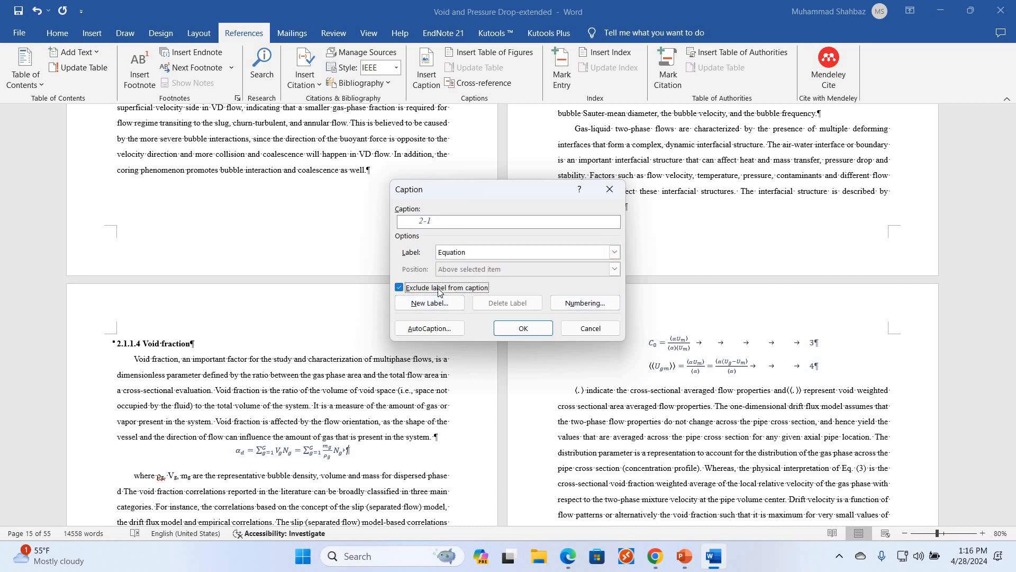
pyautogui.click(439, 290)
# Keep the 1, 2, 3 caption numbering with Heading 1 chapter numbers and a hyphen separator, and insert the caption 2-1
pyautogui.click(579, 304)
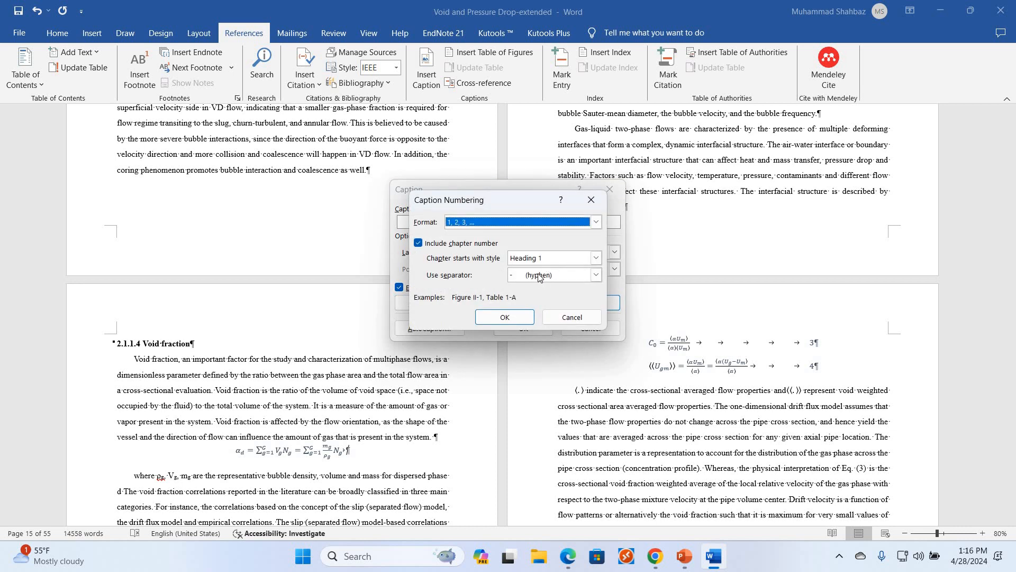
pyautogui.click(539, 277)
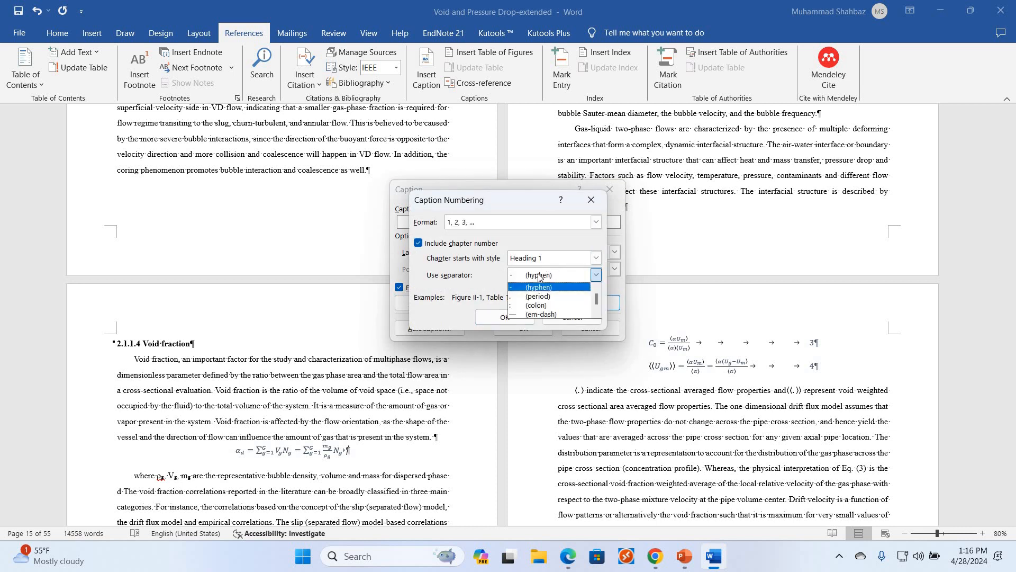
pyautogui.click(475, 276)
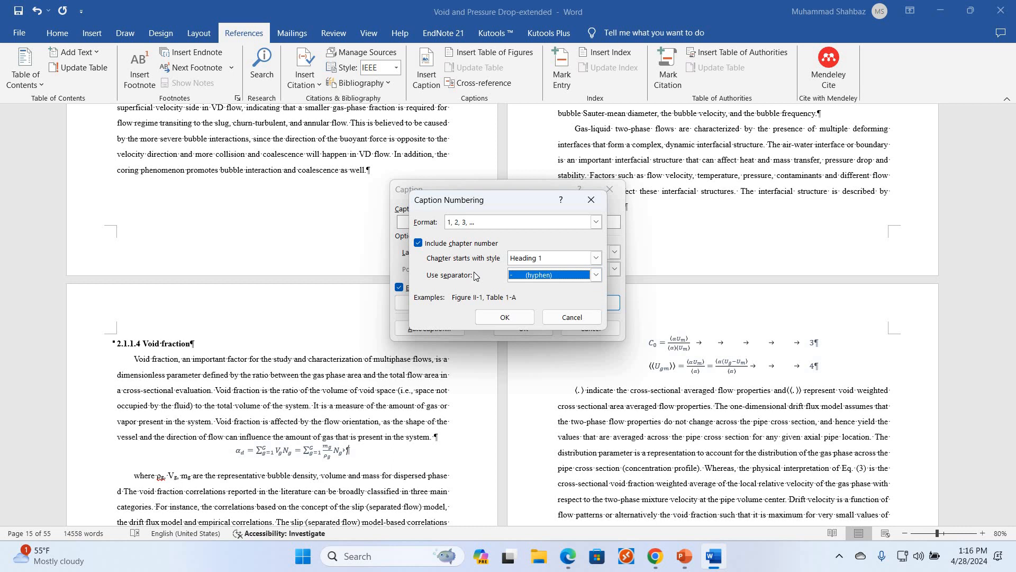
pyautogui.click(492, 319)
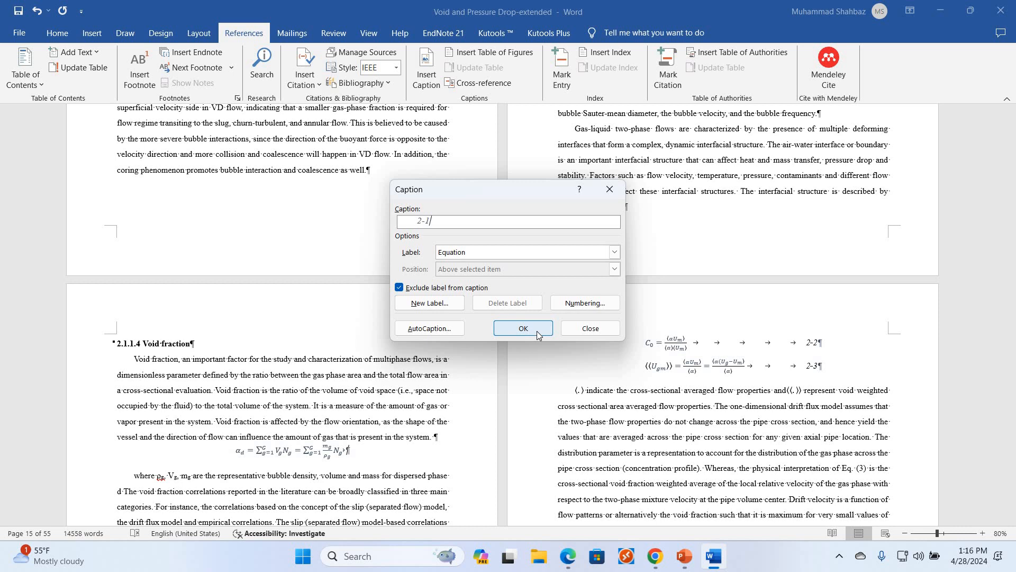
pyautogui.press('Return')
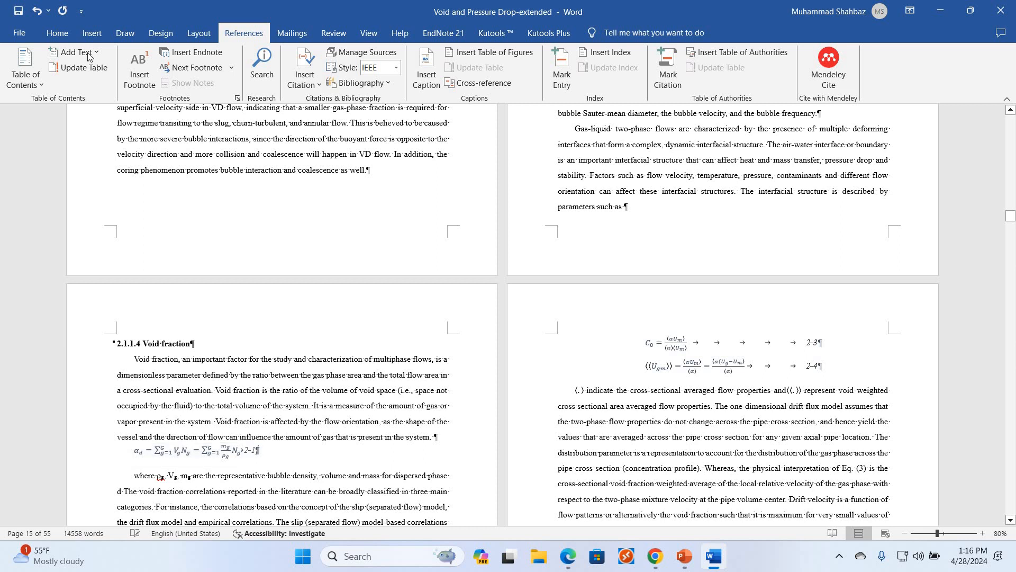
# Right-align the first equation's line and insert four tabs between the equation and its number 2-1
pyautogui.click(51, 40)
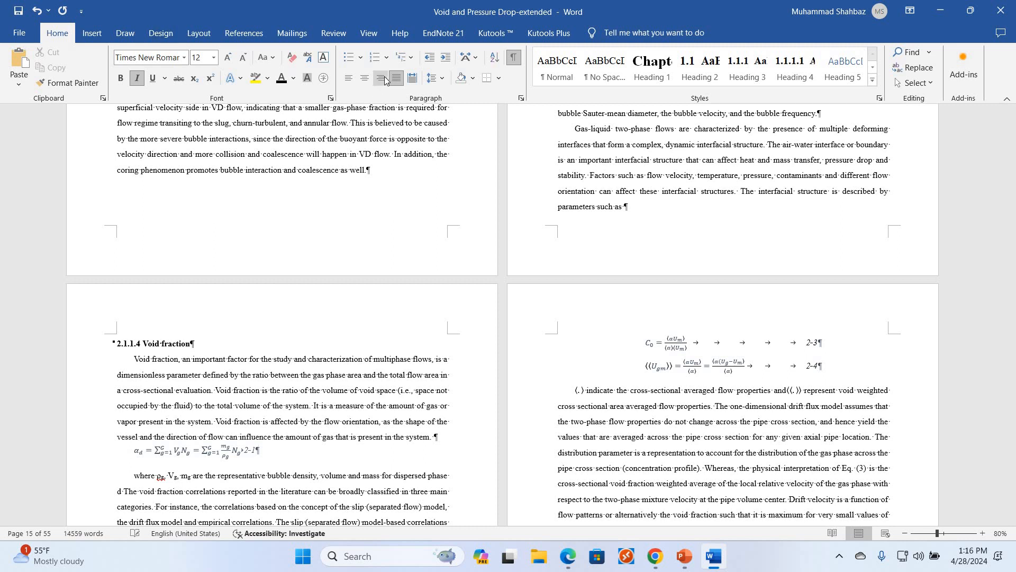
pyautogui.hotkey('ctrl', 'r')
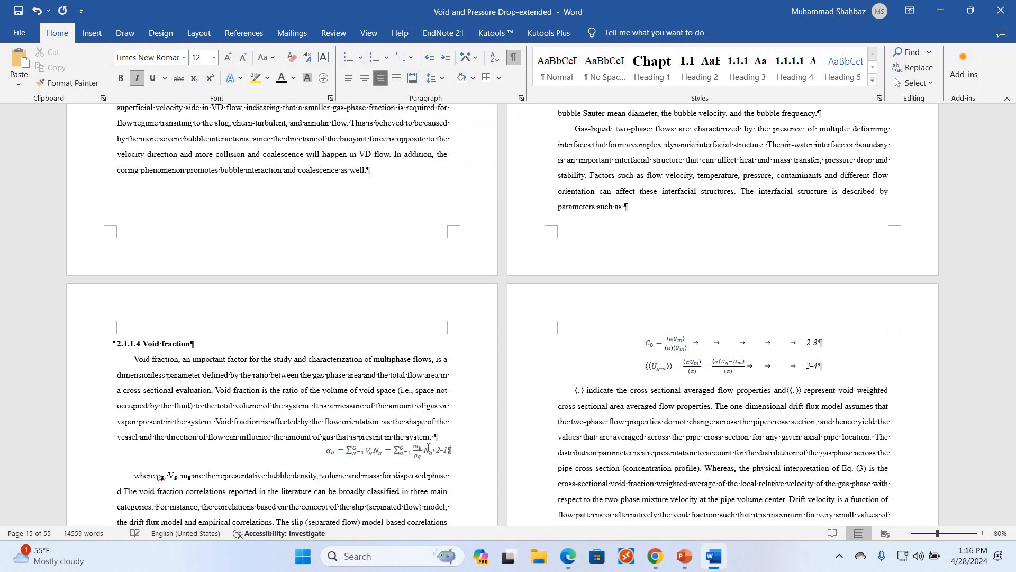
pyautogui.click(437, 449)
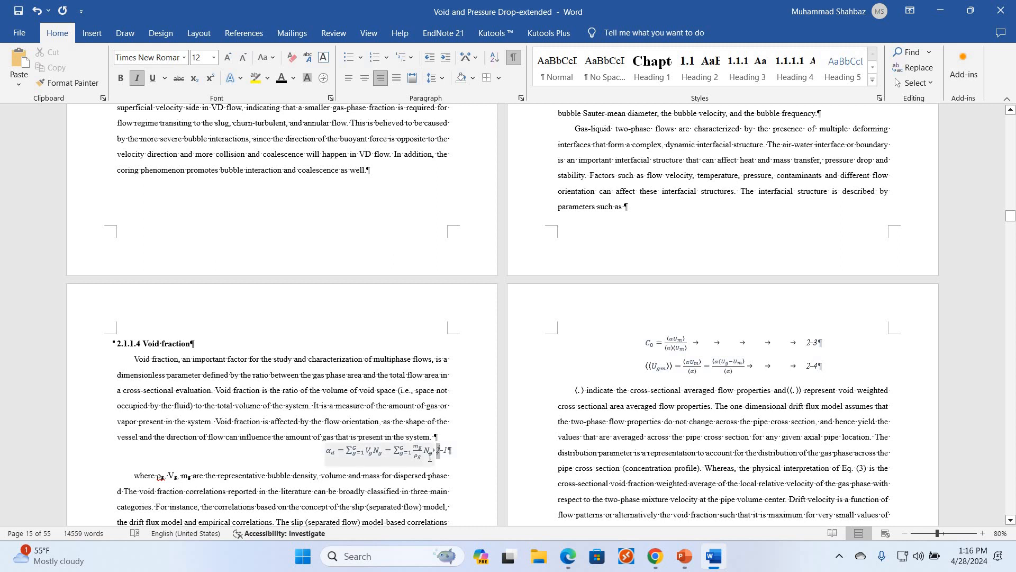
pyautogui.press('Tab')
pyautogui.press('Tab')
pyautogui.press('Tab')
pyautogui.press('Tab')
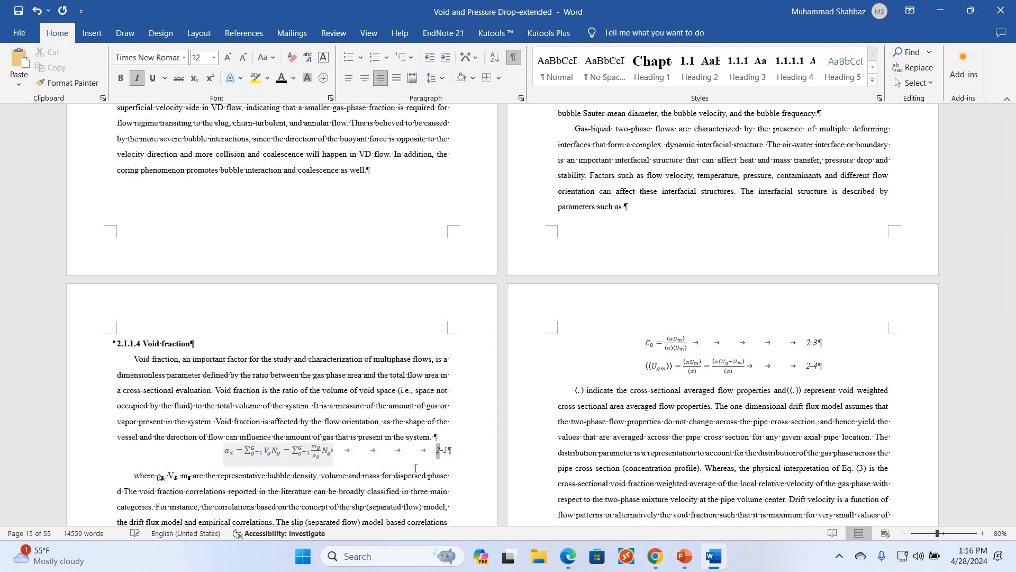
# Enclose the first equation's number in parentheses so that it reads (2-1)
pyautogui.moveTo(437, 450); pyautogui.dragTo(452, 450)
pyautogui.click(138, 79)
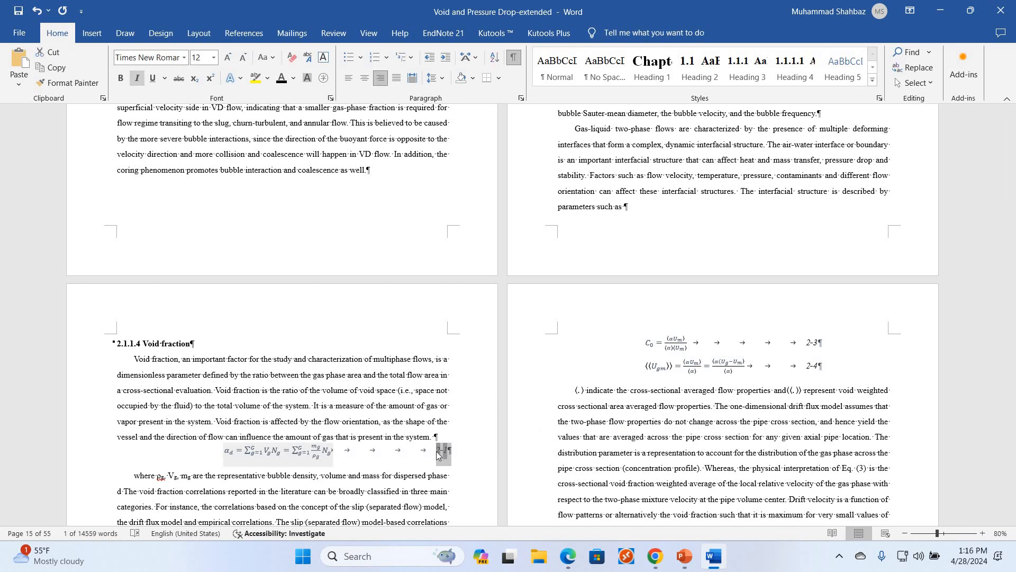
pyautogui.click(437, 451)
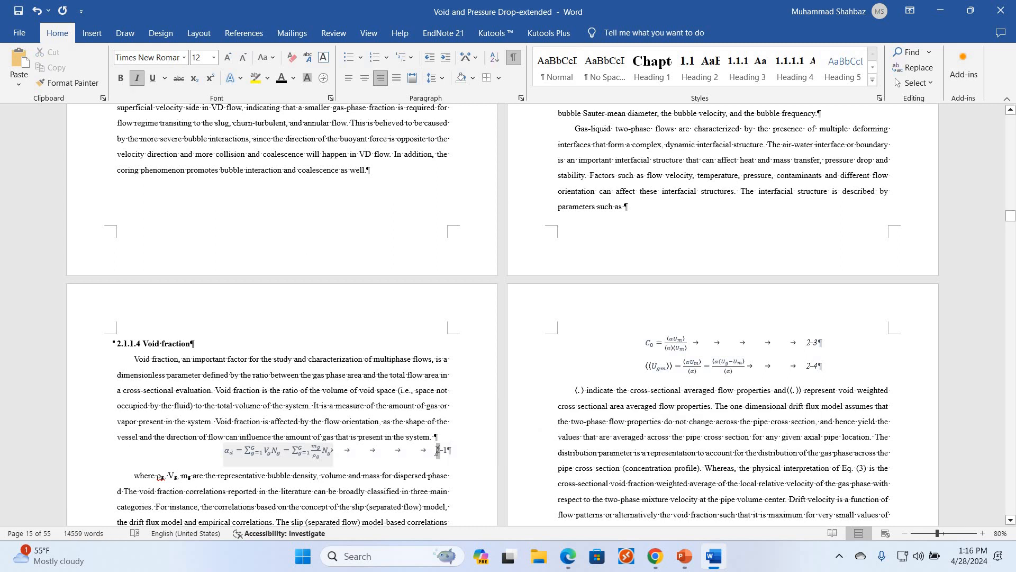
pyautogui.write('(2-1)')
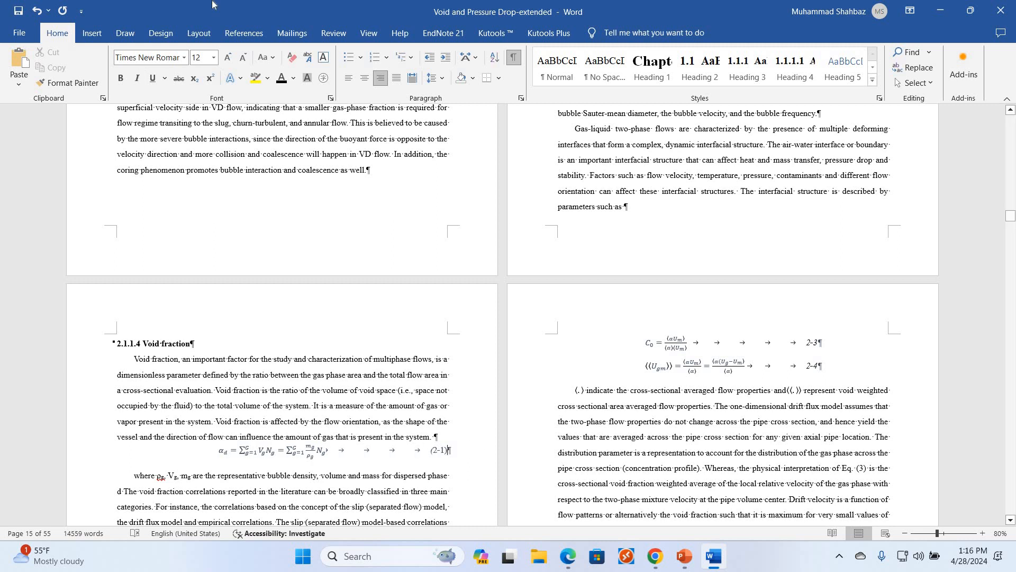
# Remove the italics from the number (2-1) and apply the black font color to the equation line
pyautogui.hotkey('shift', 'Left')
pyautogui.hotkey('shift', 'Left')
pyautogui.hotkey('shift', 'Left')
pyautogui.hotkey('shift', 'Left')
pyautogui.hotkey('shift', 'Left')
pyautogui.click(137, 79)
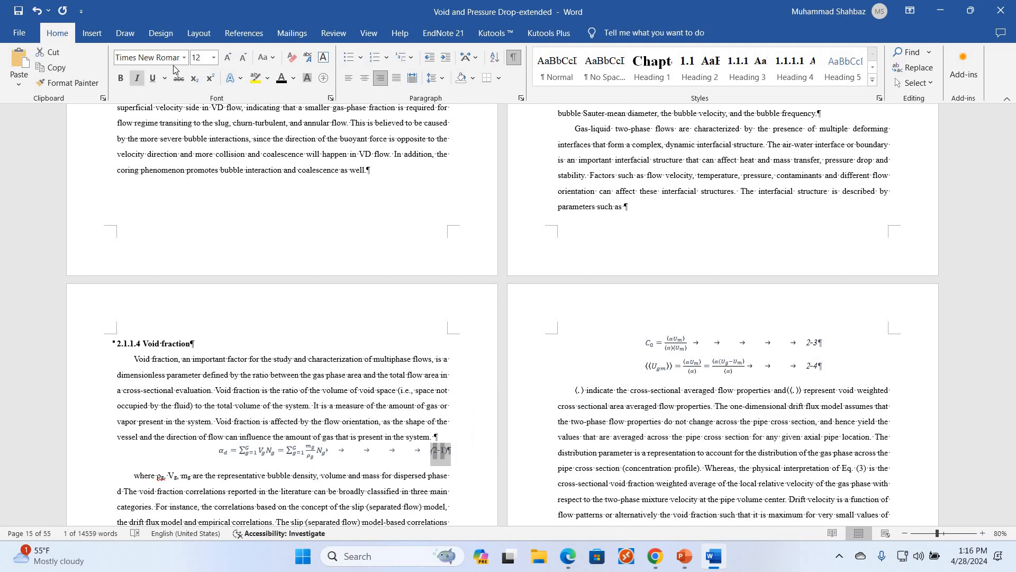
pyautogui.click(282, 80)
pyautogui.click(357, 479)
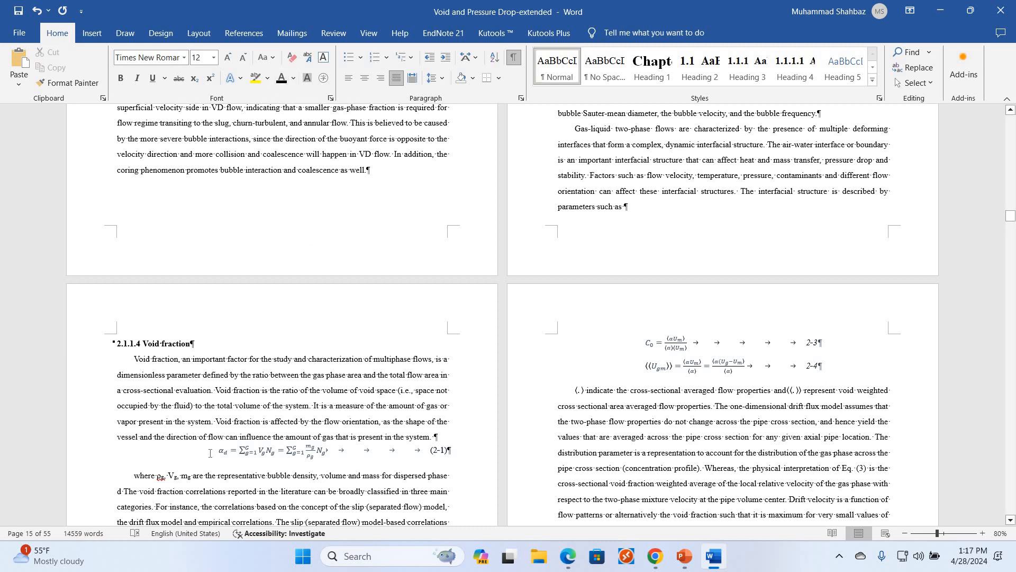
pyautogui.moveTo(214, 453); pyautogui.dragTo(457, 453)
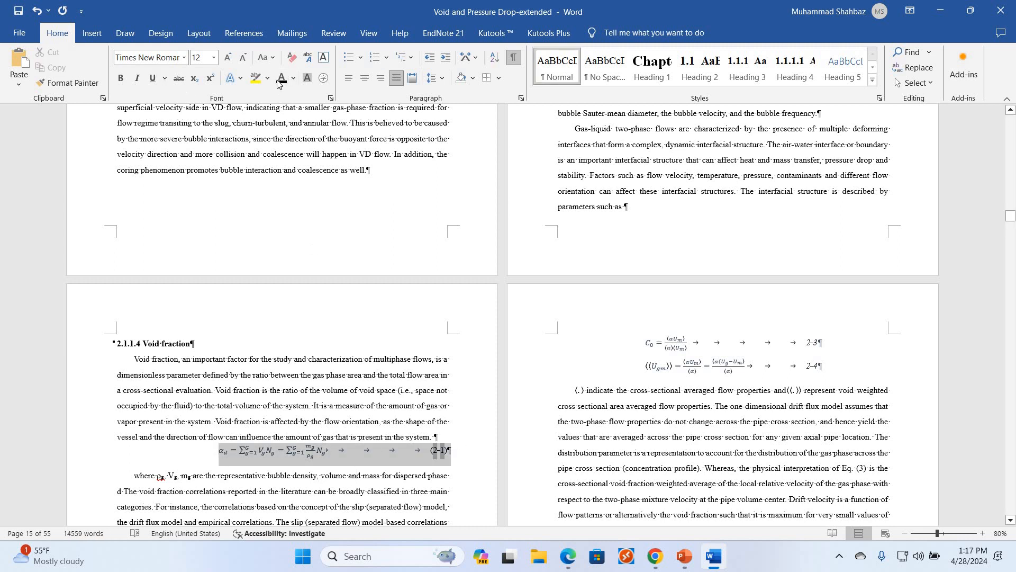
pyautogui.click(411, 479)
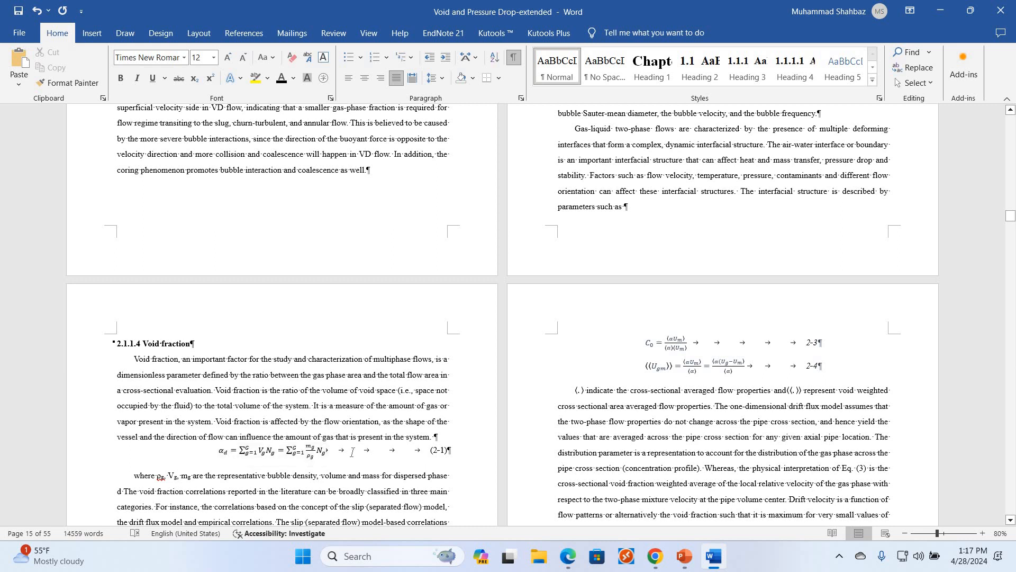
# Remove the first-line indent of the "where" paragraph below equation (2-1) and start a new paragraph at "For instance"
pyautogui.press('Up')
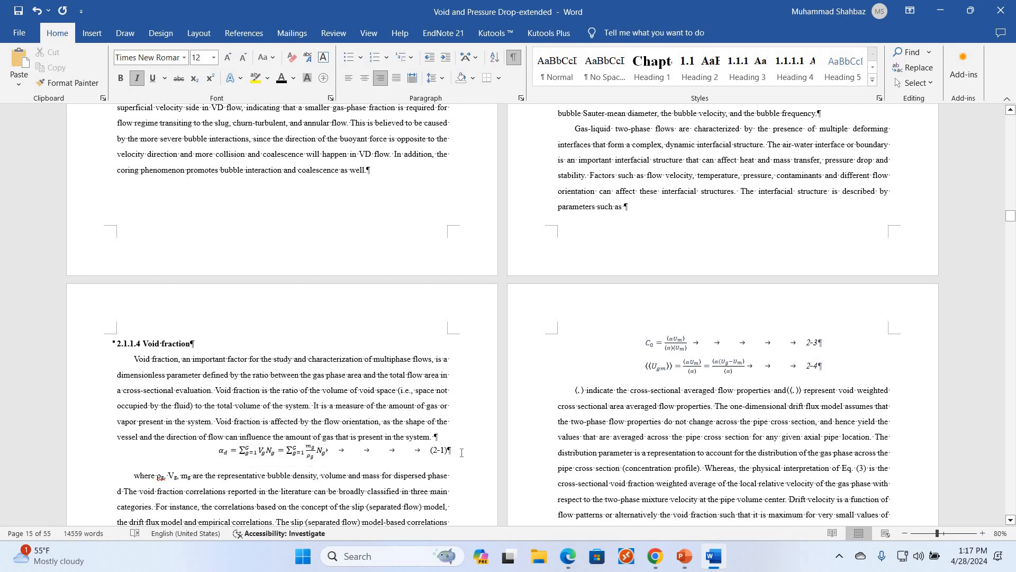
pyautogui.press('End')
pyautogui.press('Up')
pyautogui.scroll(-2, 442, 363)
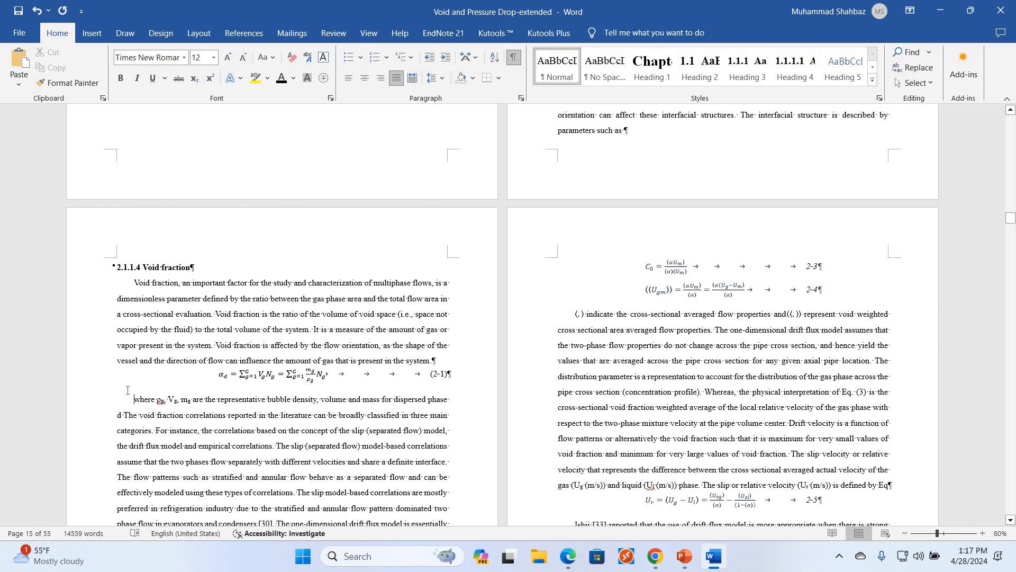
pyautogui.press('BackSpace')
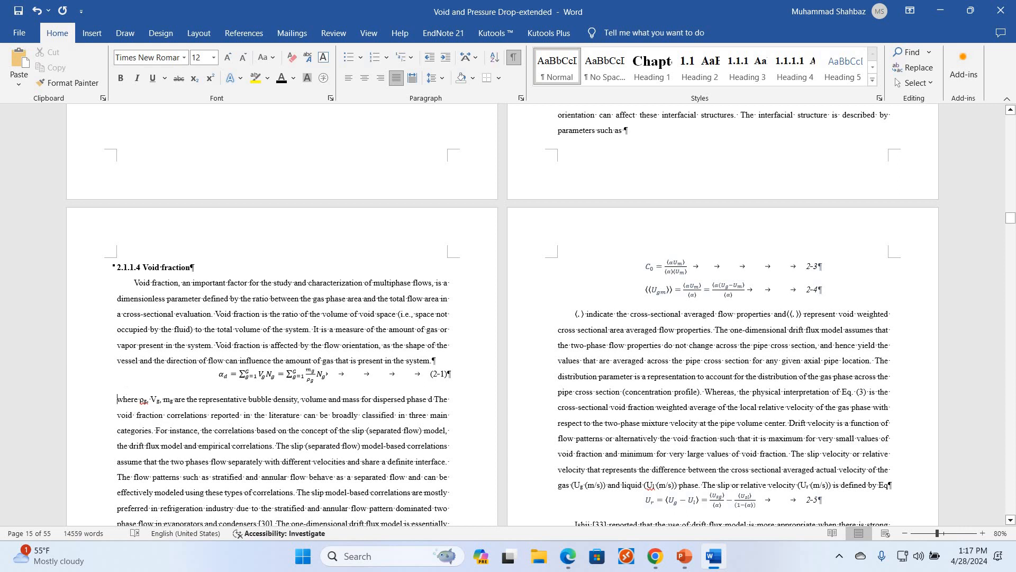
pyautogui.click(156, 429)
pyautogui.press('Return')
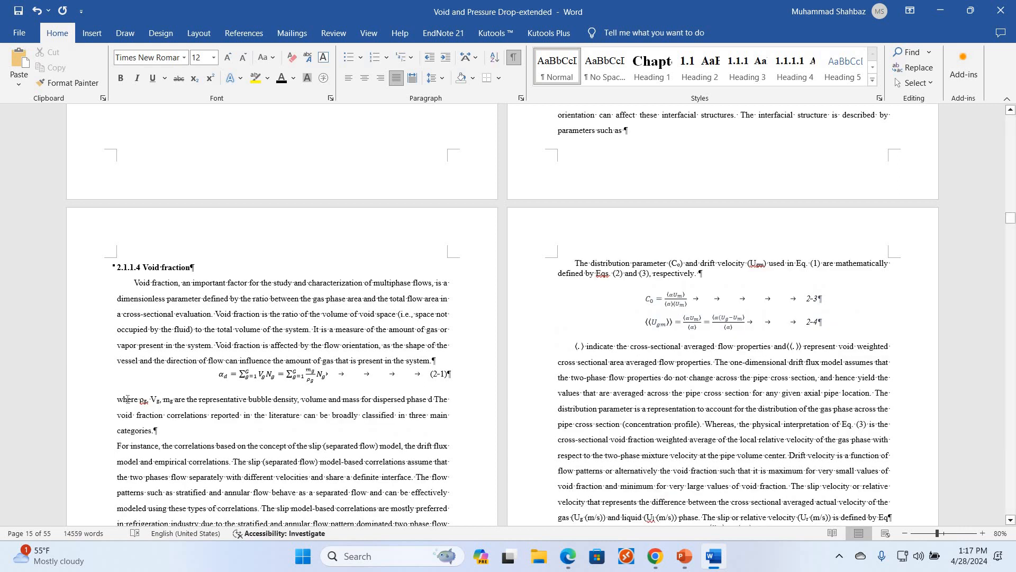
# Remove the first-line indent of the paragraph below equations 2-3 and 2-4, and justify the line of equation 2-3
pyautogui.click(211, 376)
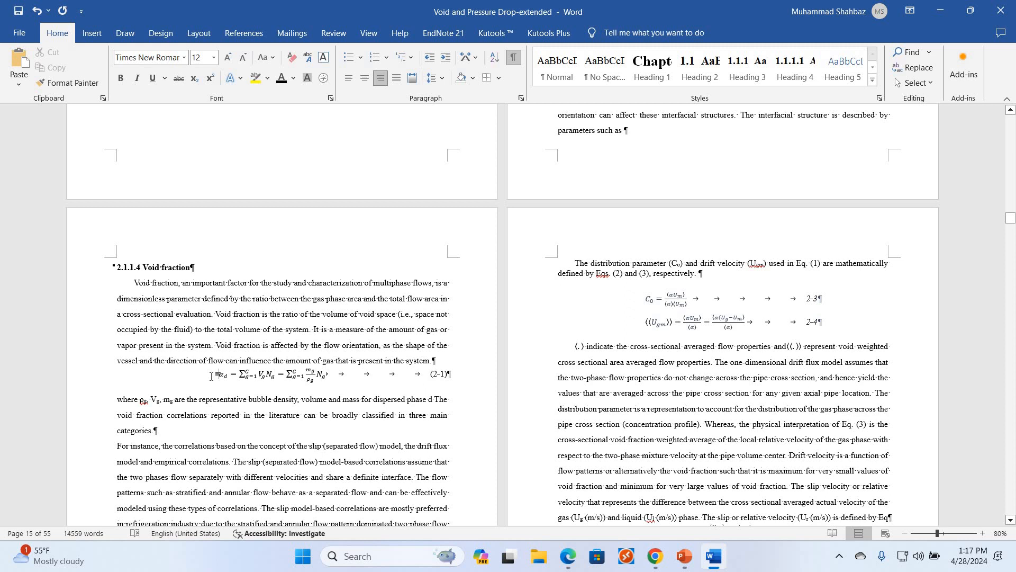
pyautogui.click(558, 344)
pyautogui.press('Left')
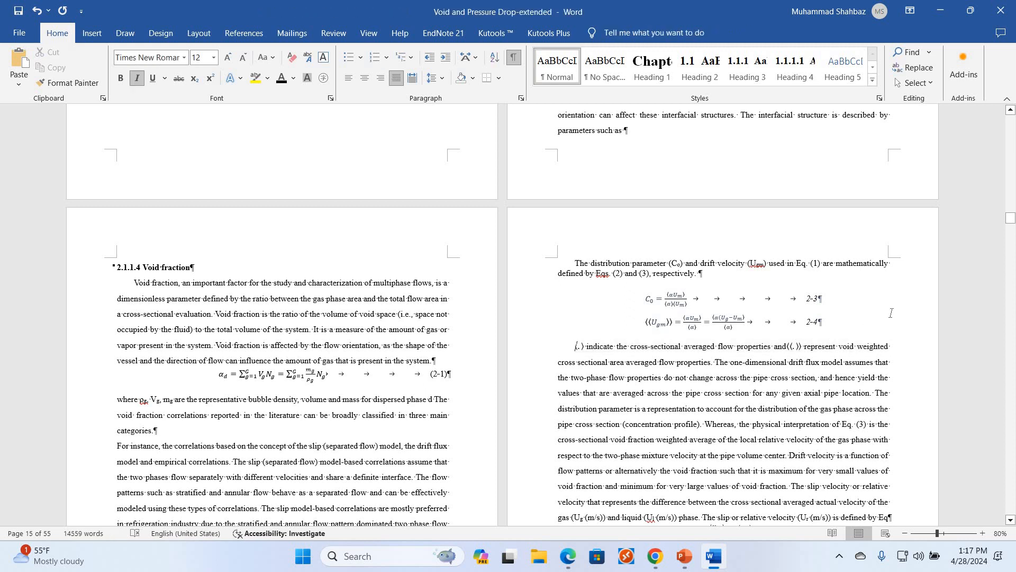
pyautogui.press('BackSpace')
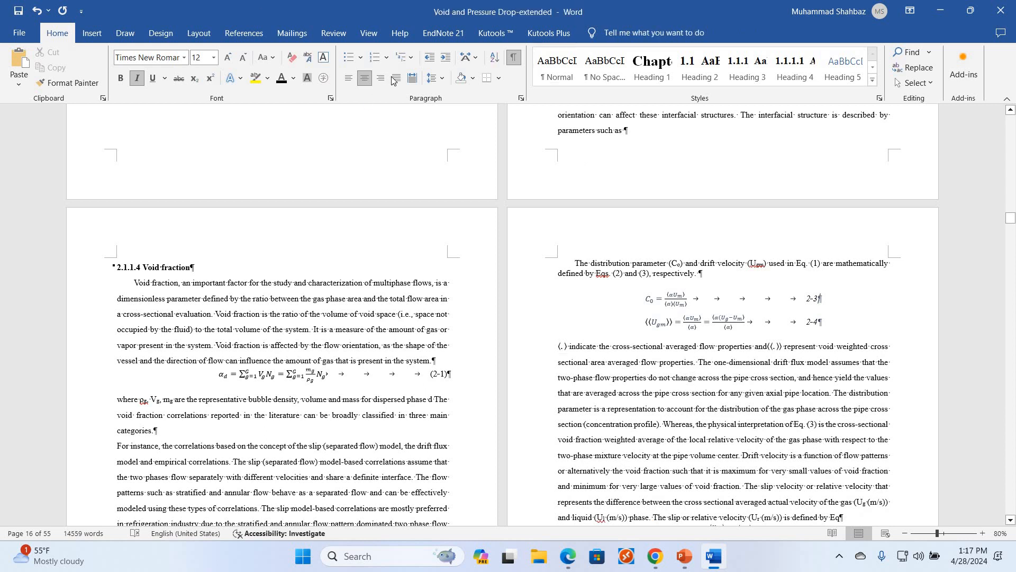
pyautogui.click(396, 77)
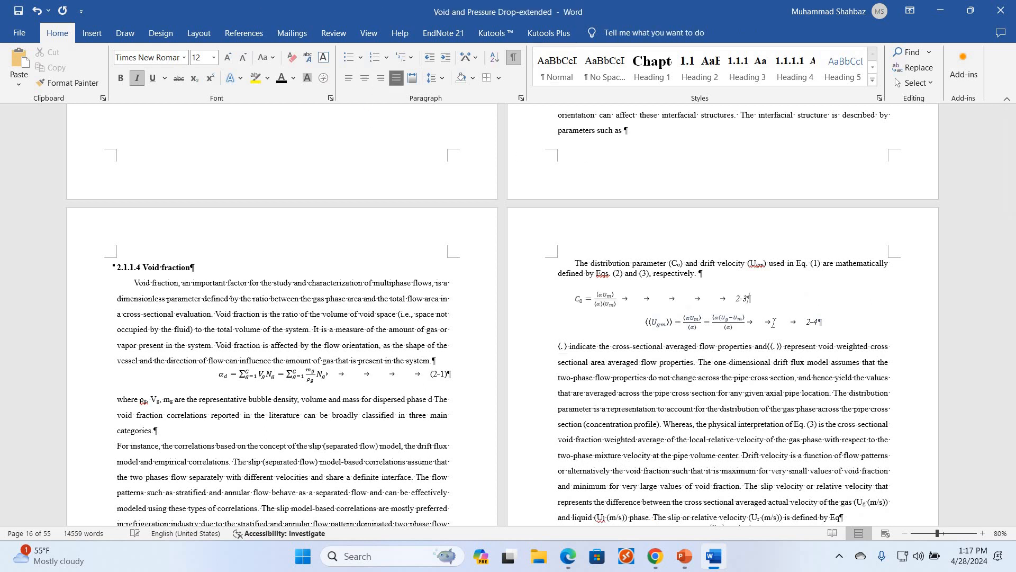
# Right-align the lines of equations 2-3 and 2-4
pyautogui.click(380, 78)
pyautogui.click(837, 317)
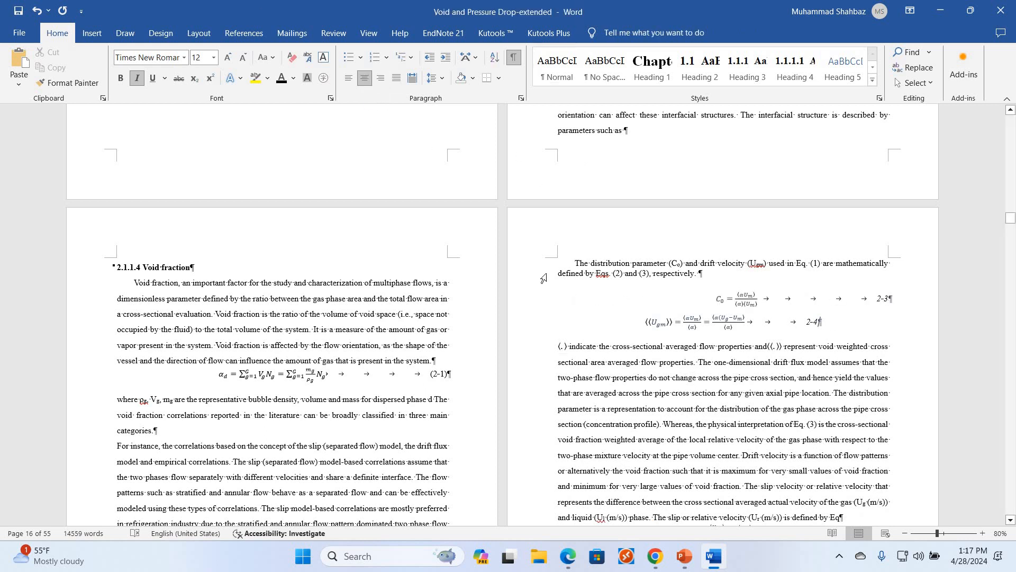
pyautogui.hotkey('ctrl', 'r')
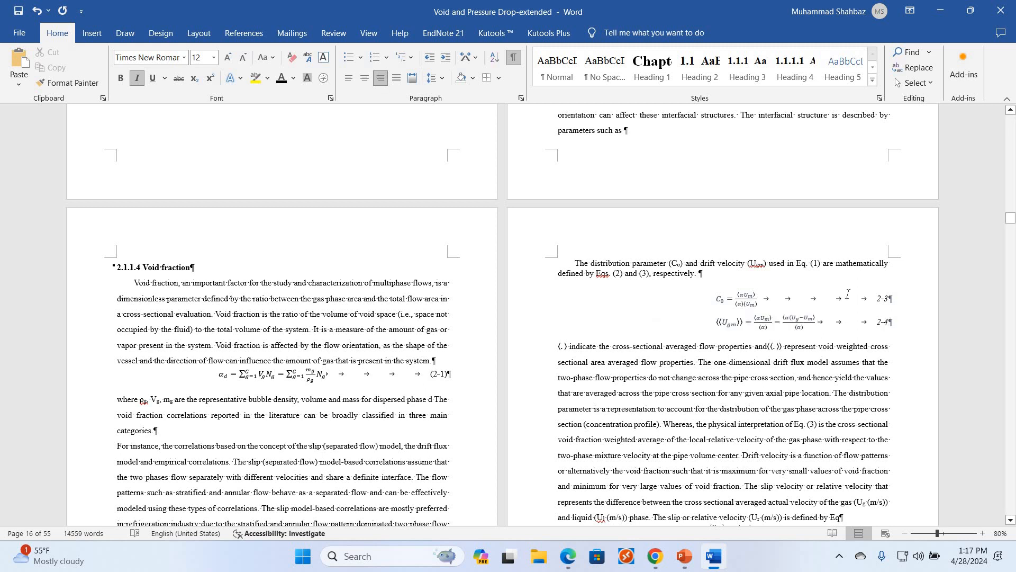
# Add tabs before the numbers of equations 2-3 and 2-4 to shift both equations away from their numbers
pyautogui.press('Tab')
pyautogui.press('Down')
pyautogui.press('Tab')
pyautogui.press('Tab')
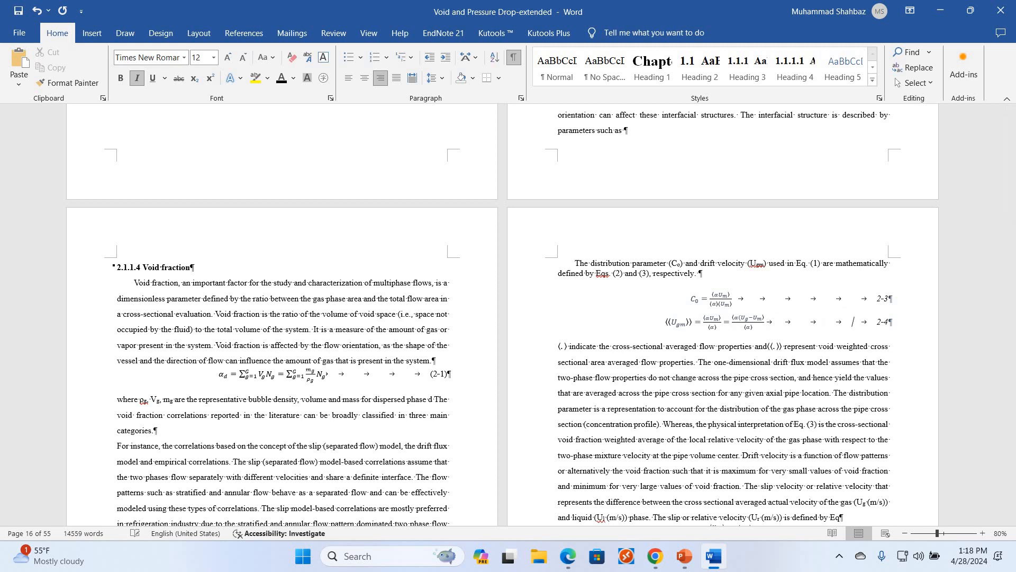
pyautogui.click(853, 300)
pyautogui.press('Tab')
# Hide the formatting marks to check the alignment of the equations and their numbers, and show the marks again
pyautogui.click(819, 424)
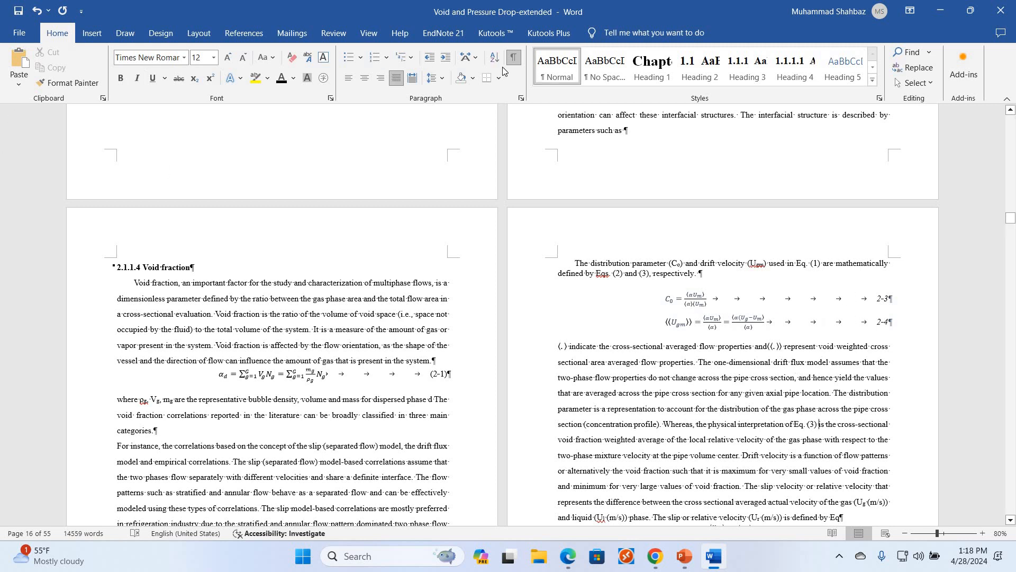
pyautogui.click(514, 59)
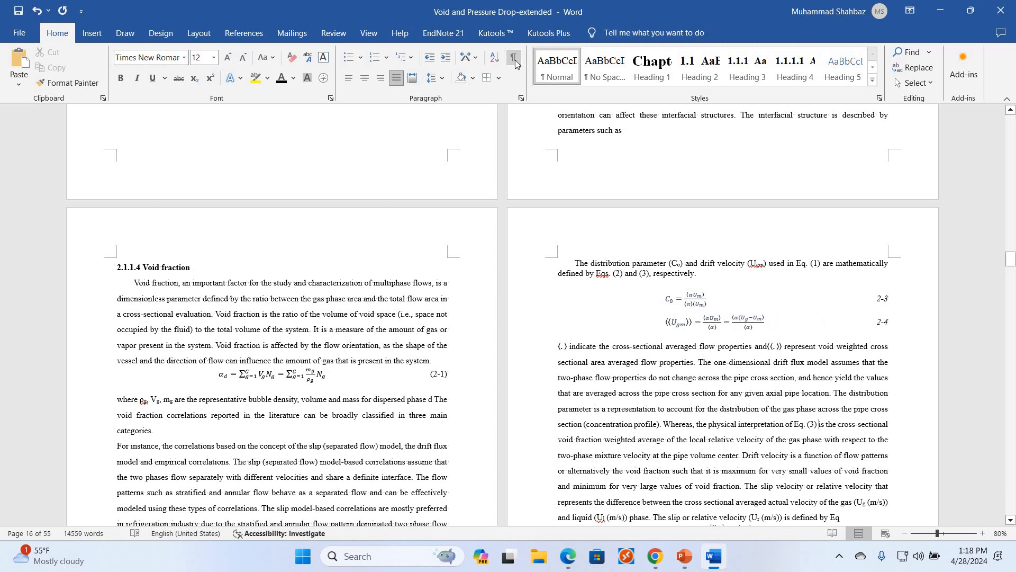
pyautogui.click(514, 59)
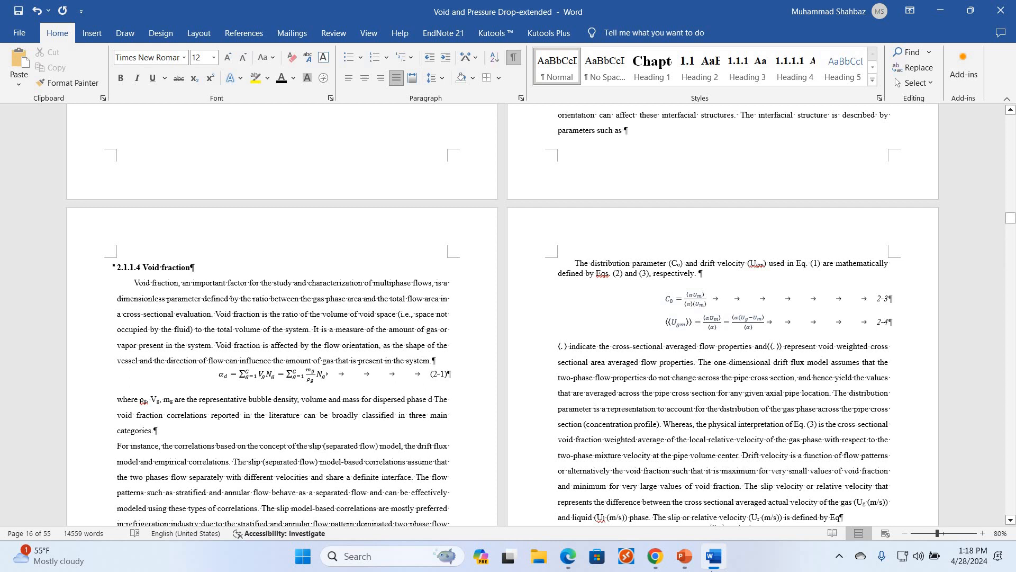
pyautogui.scroll(-5, 337, 276)
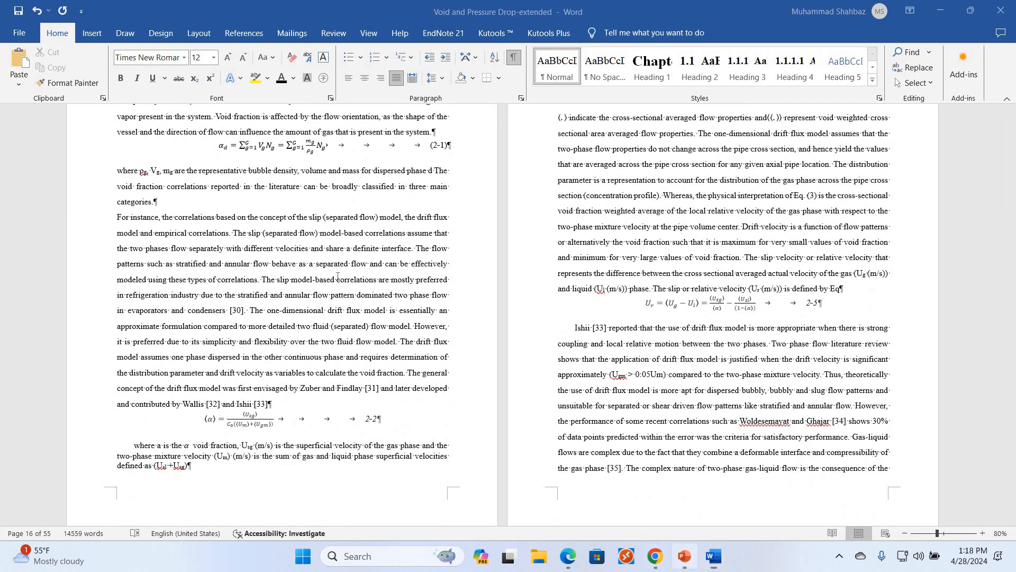
# Switch to the PowerPoint outline, replace the "Figures" bullet with "Tables", and return to the Word document
pyautogui.hotkey('alt', 'Tab')
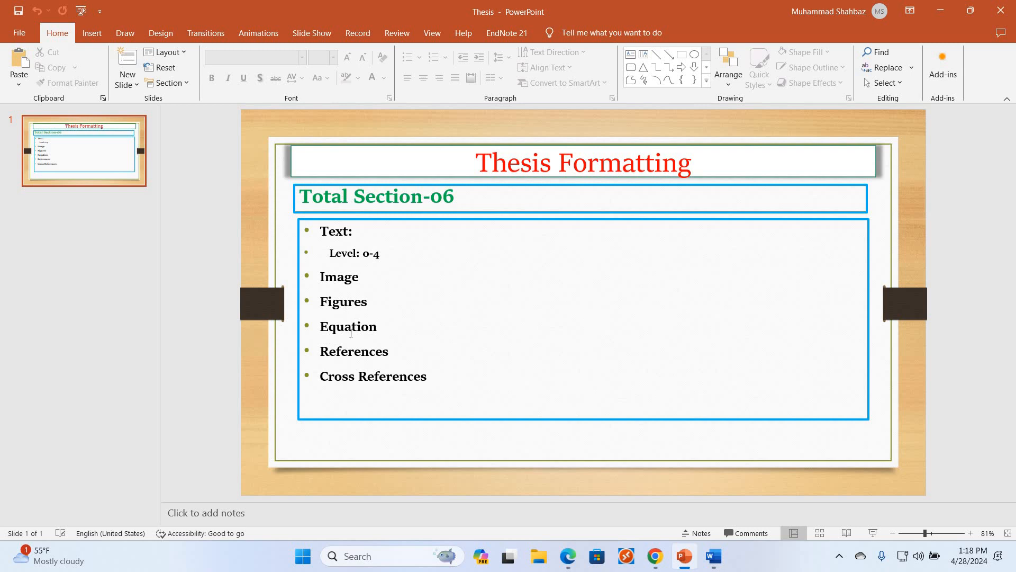
pyautogui.doubleClick(328, 302)
pyautogui.write('Tabkles')
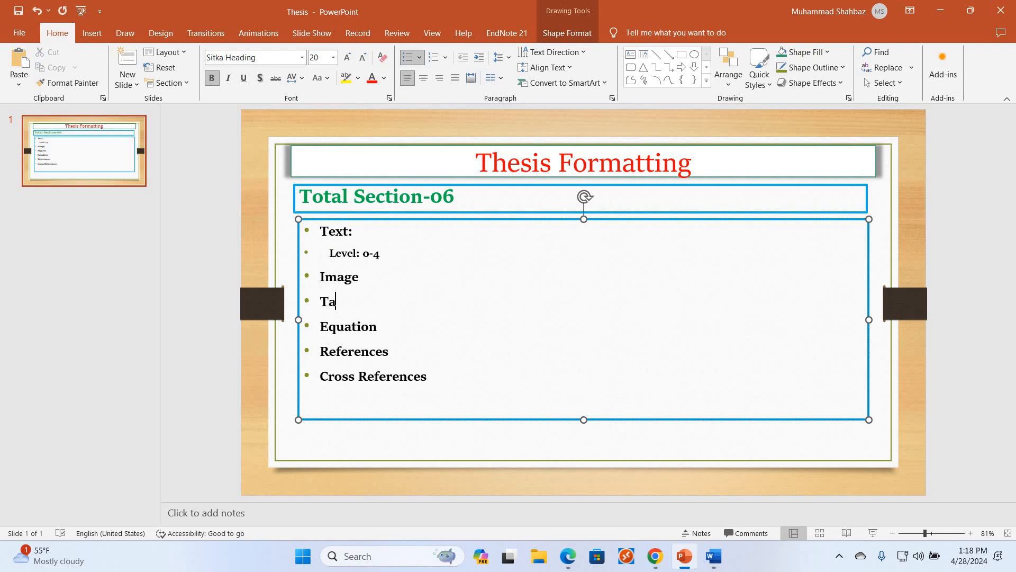
pyautogui.press('BackSpace')
pyautogui.press('BackSpace')
pyautogui.press('BackSpace')
pyautogui.press('BackSpace')
pyautogui.write('les')
pyautogui.click(721, 565)
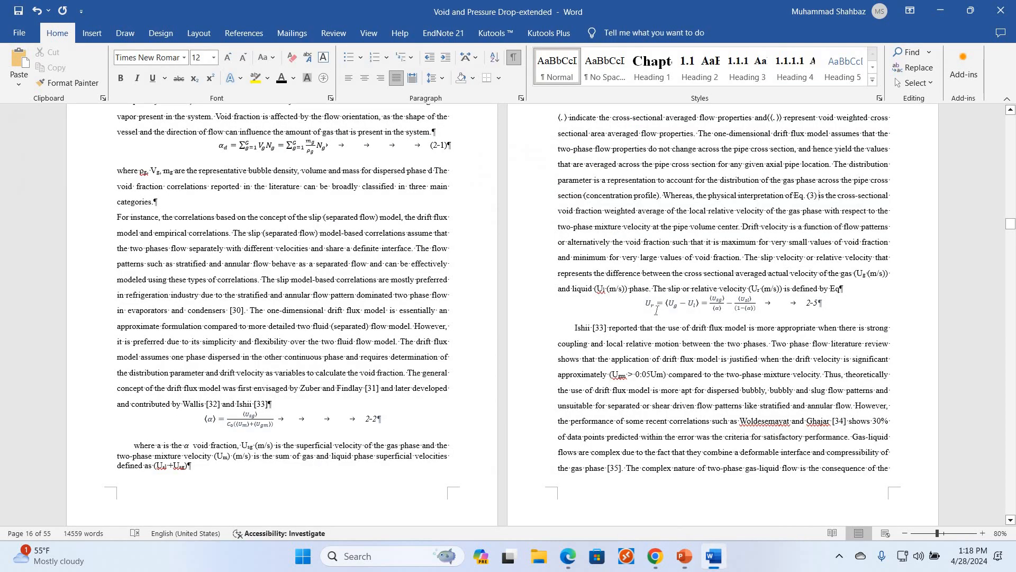
pyautogui.scroll(20, 656, 310)
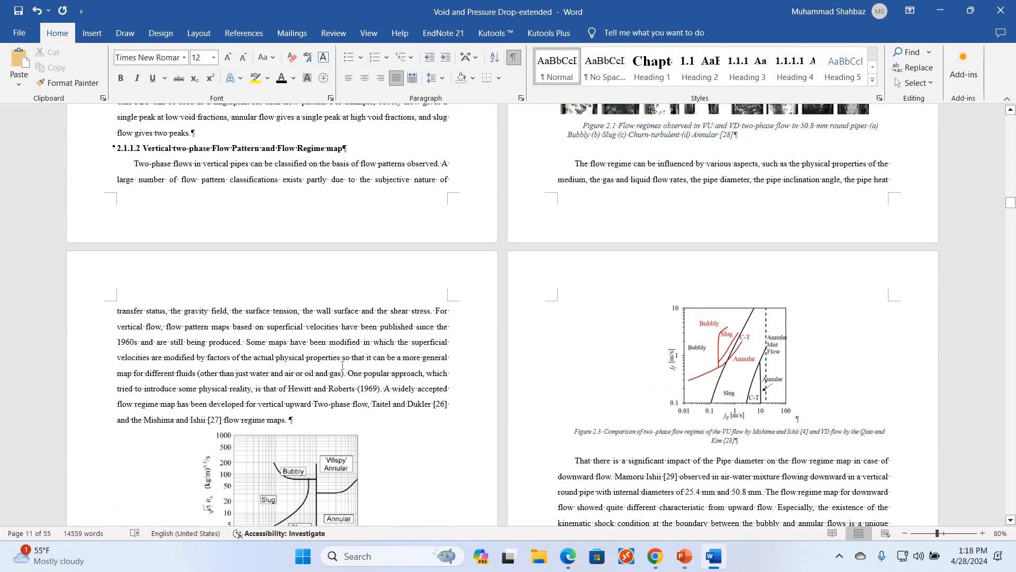
pyautogui.hotkey('alt', 'Tab')
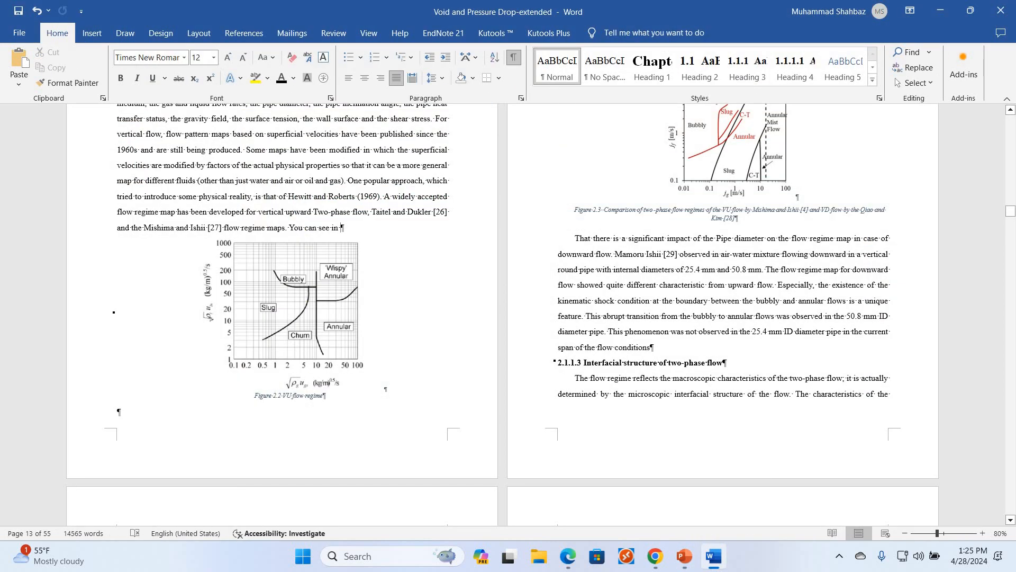
pyautogui.write('fig')
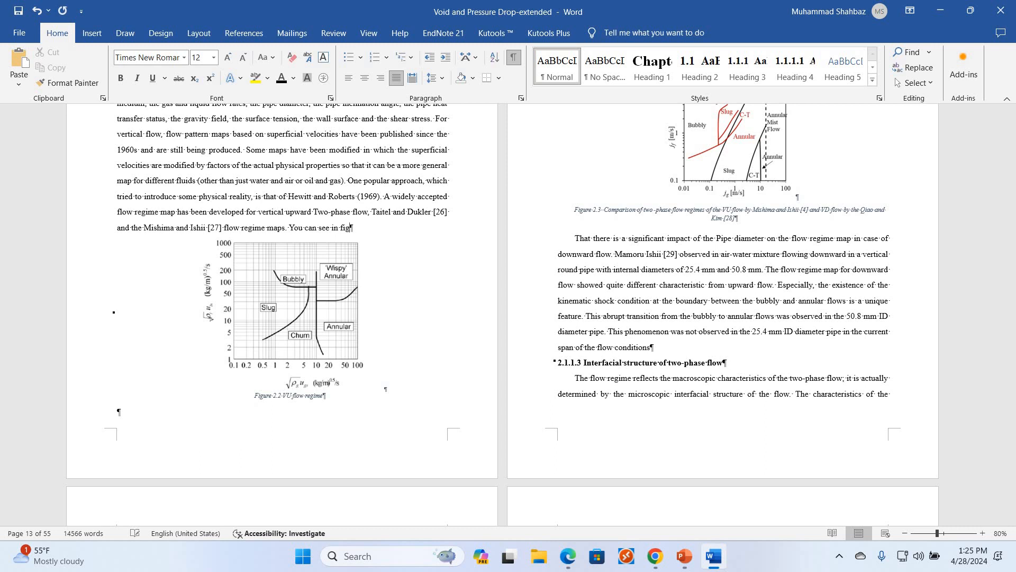
pyautogui.press('BackSpace')
pyautogui.press('BackSpace')
pyautogui.press('BackSpace')
# Insert a label-and-number-only cross-reference to the "VU flow regime" figure after "You can see in"
pyautogui.click(244, 33)
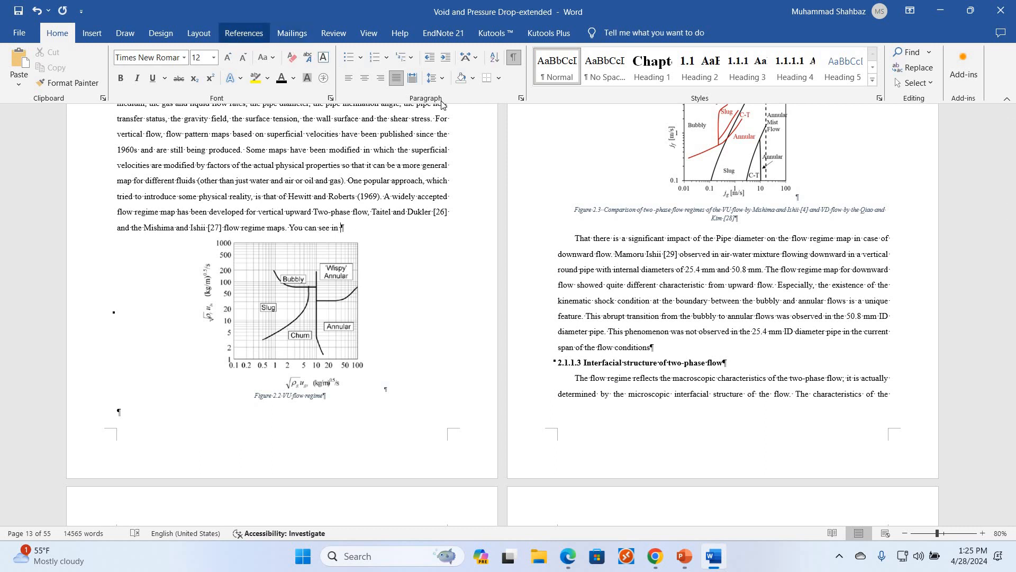
pyautogui.click(464, 84)
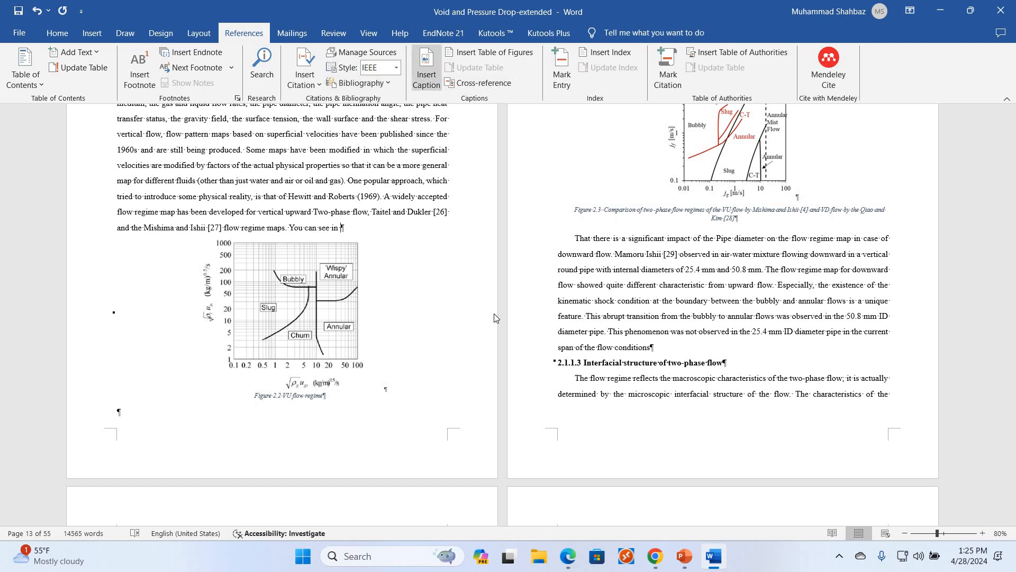
pyautogui.scroll(-2, 516, 302)
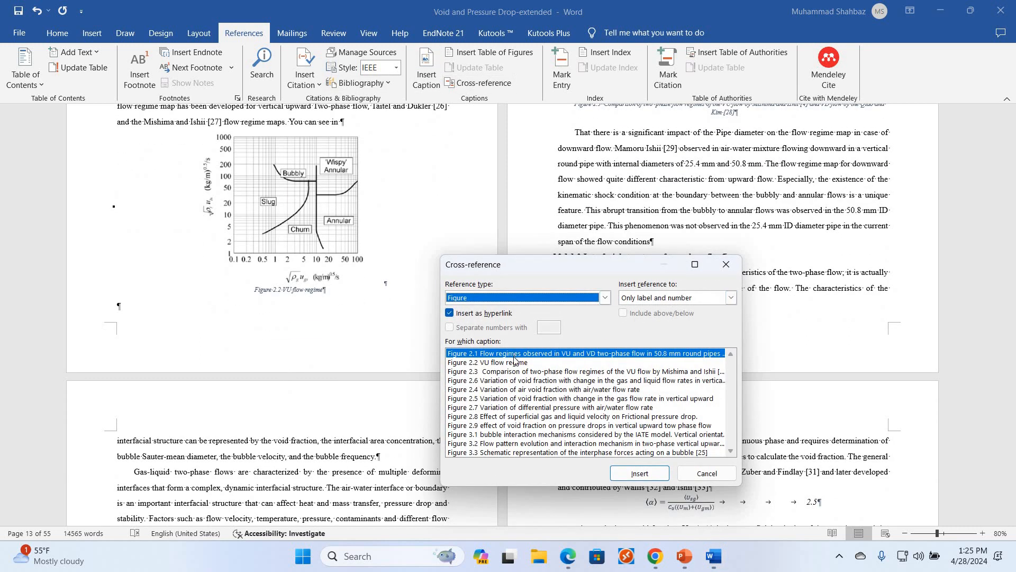
pyautogui.click(629, 476)
pyautogui.click(550, 362)
pyautogui.click(629, 477)
pyautogui.press('Escape')
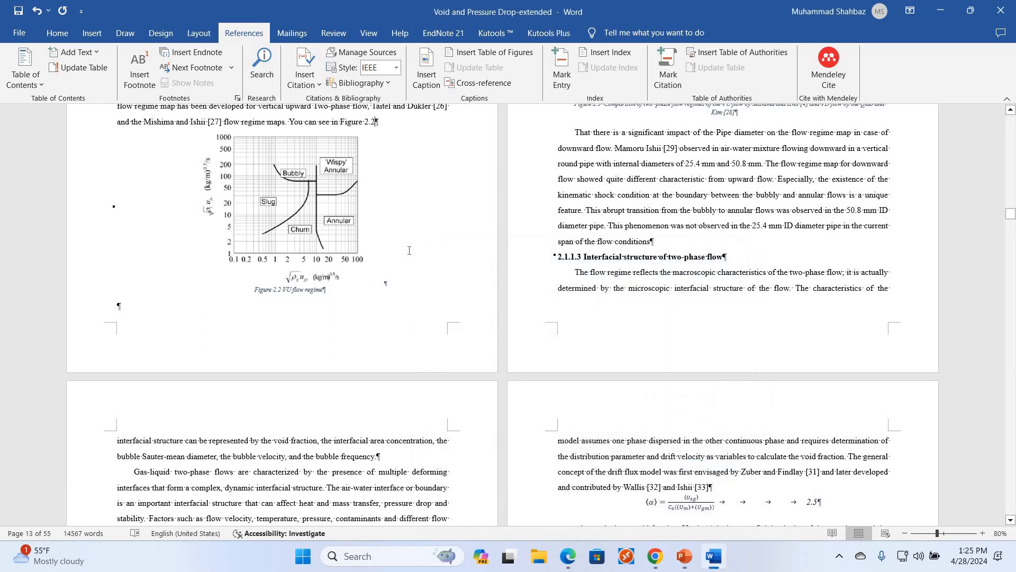
pyautogui.scroll(5, 397, 273)
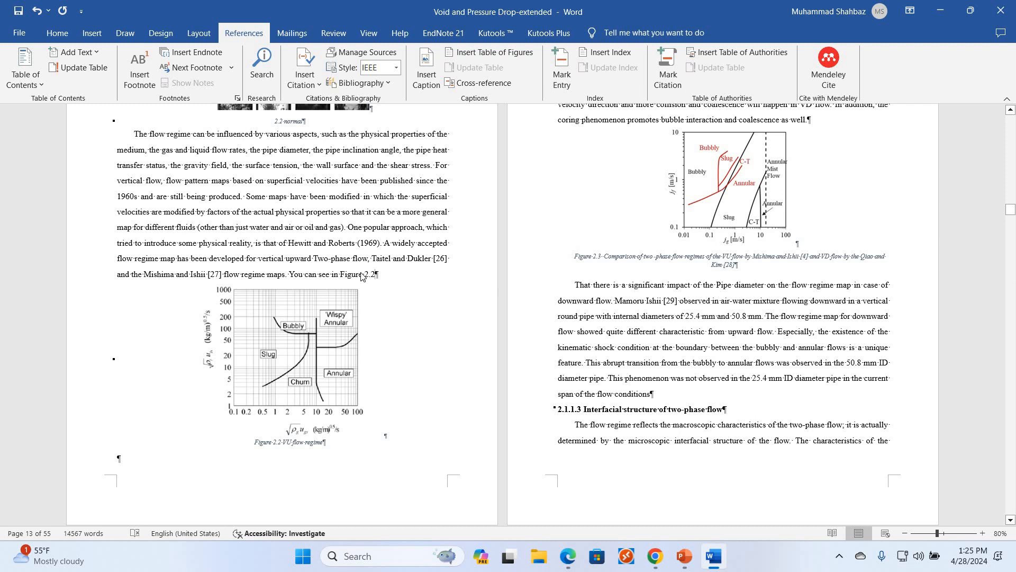
pyautogui.tripleClick(378, 280)
pyautogui.click(318, 426)
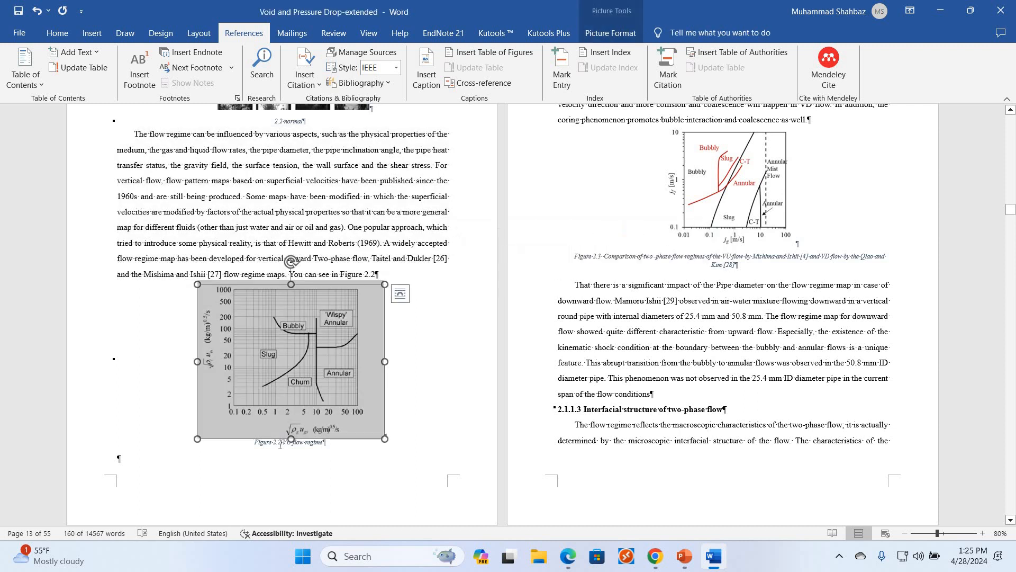
pyautogui.click(280, 446)
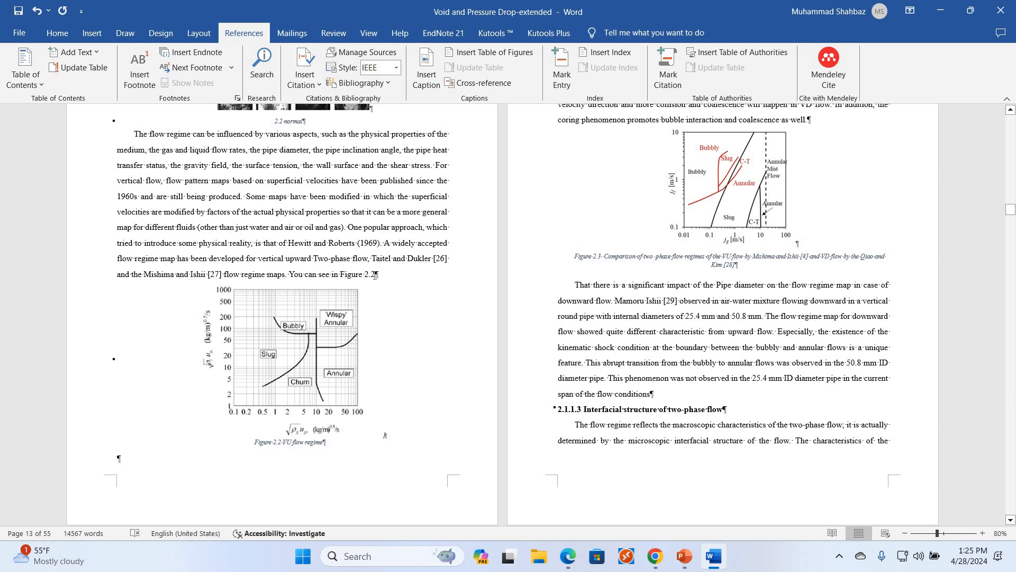
# Delete the "2.2 normal" caption line below the four-panel flow image
pyautogui.scroll(3, 291, 278)
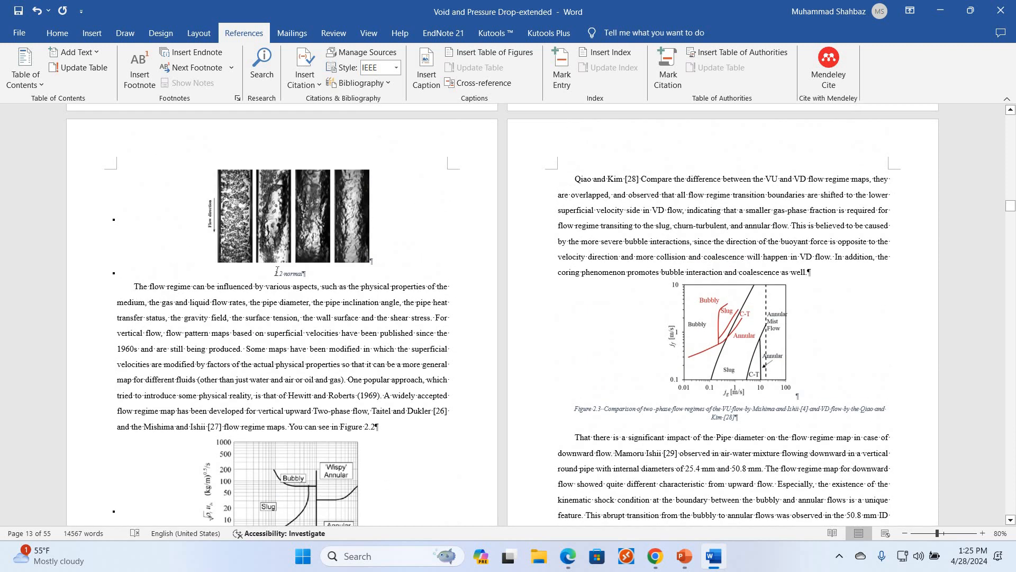
pyautogui.tripleClick(324, 274)
pyautogui.press('Delete')
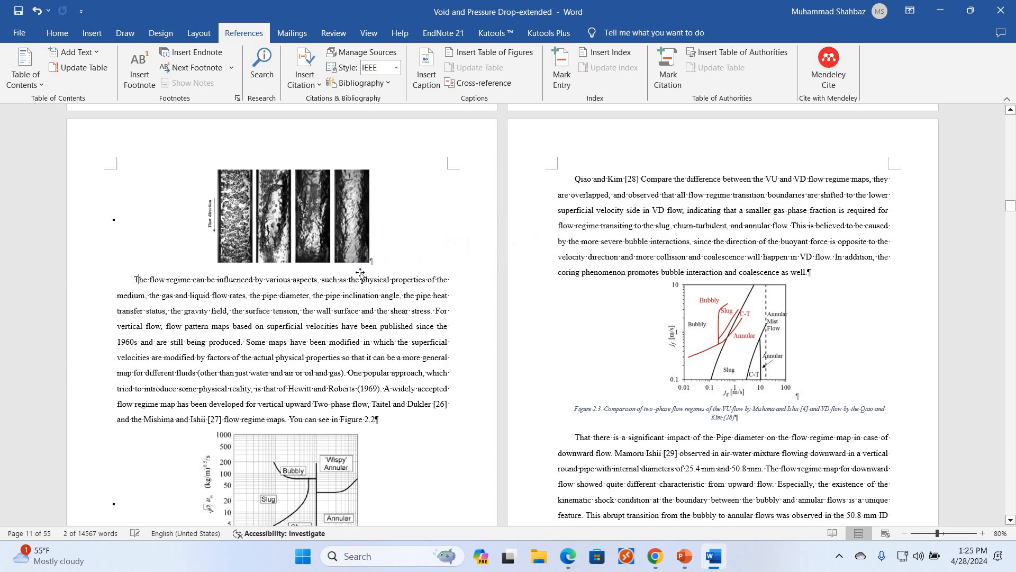
# Insert the caption "Figure 2.2 normal" with the Figure label below the four-panel flow image
pyautogui.click(354, 248)
pyautogui.scroll(4, 640, 211)
pyautogui.scroll(-7, 640, 211)
pyautogui.scroll(6, 387, 408)
pyautogui.scroll(-4, 297, 418)
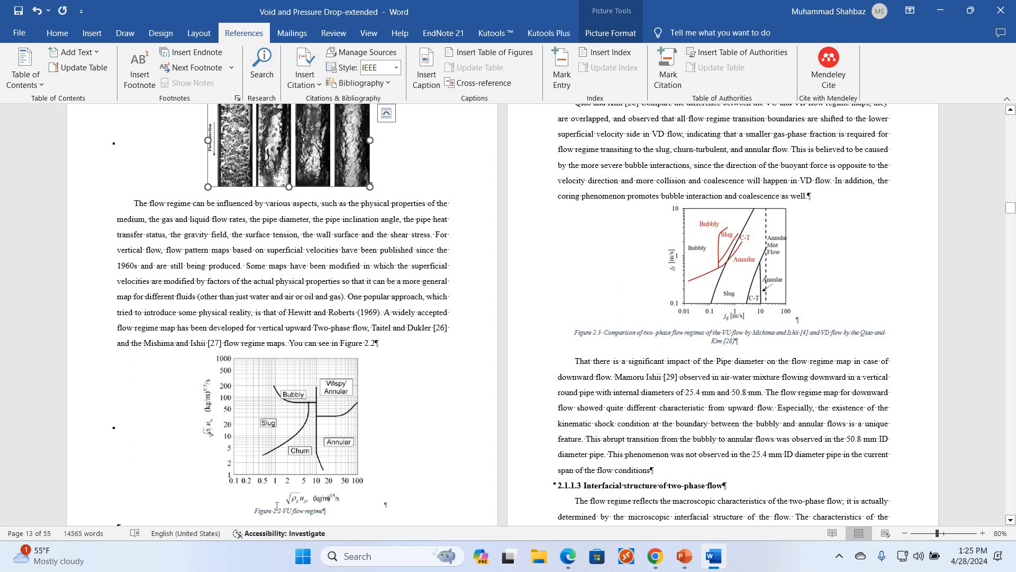
pyautogui.scroll(4, 313, 368)
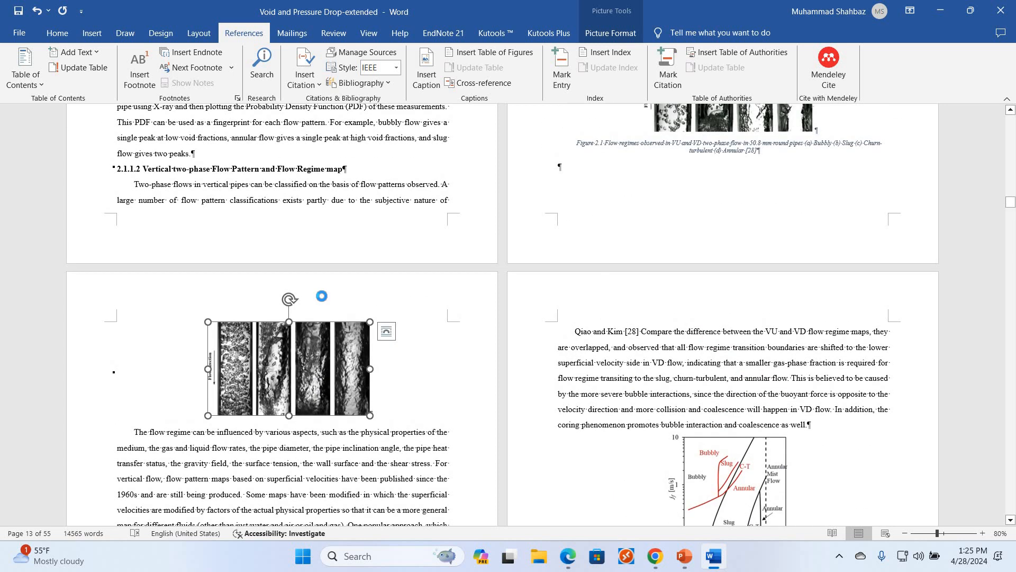
pyautogui.rightClick(320, 300)
pyautogui.click(365, 297)
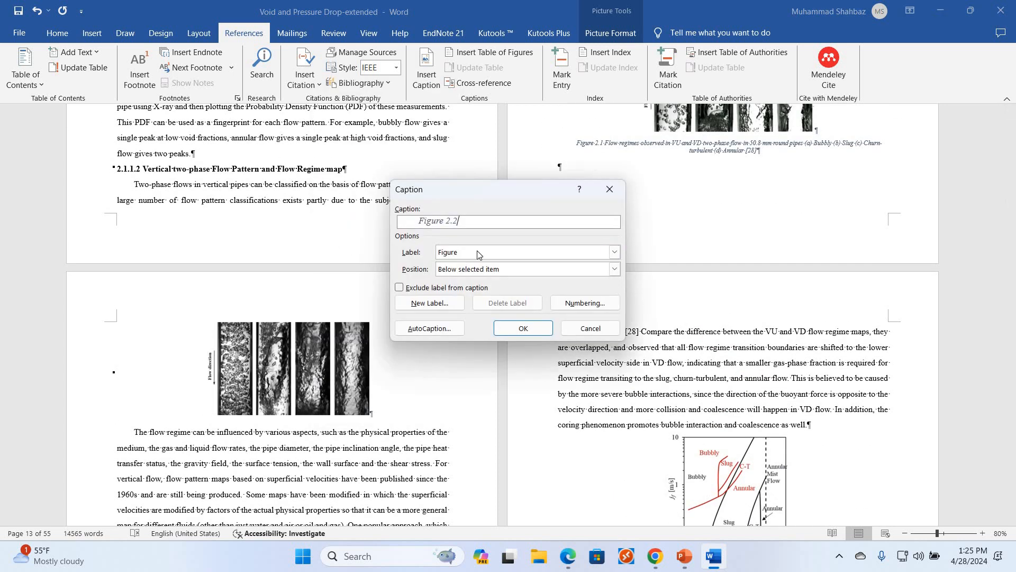
pyautogui.write('2.2 normal')
pyautogui.press('BackSpace')
pyautogui.press('BackSpace')
pyautogui.press('BackSpace')
pyautogui.click(520, 328)
pyautogui.click(520, 329)
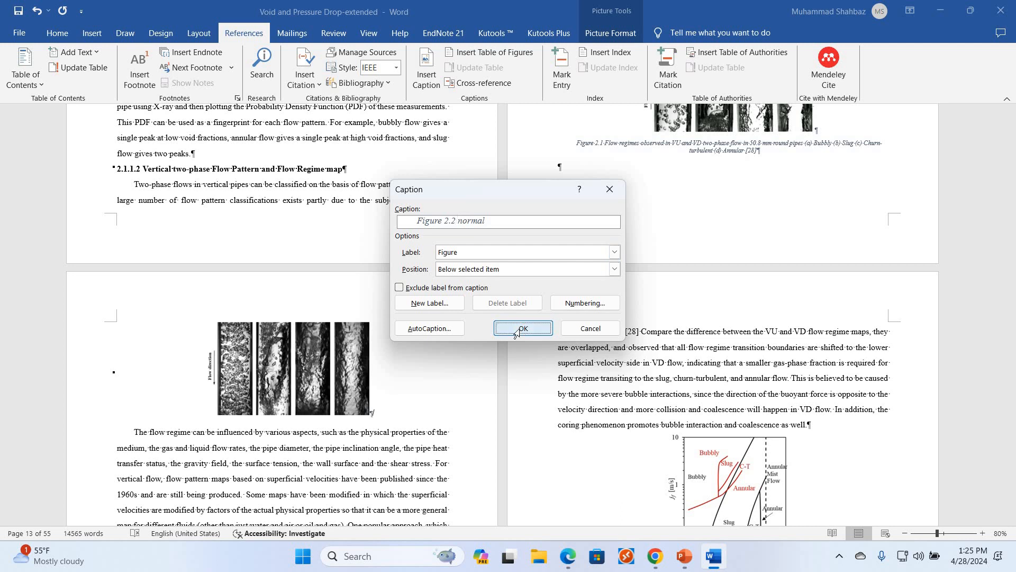
# Update the figure cross-reference field after "You can see in" above the VU flow regime chart
pyautogui.scroll(-9, 333, 396)
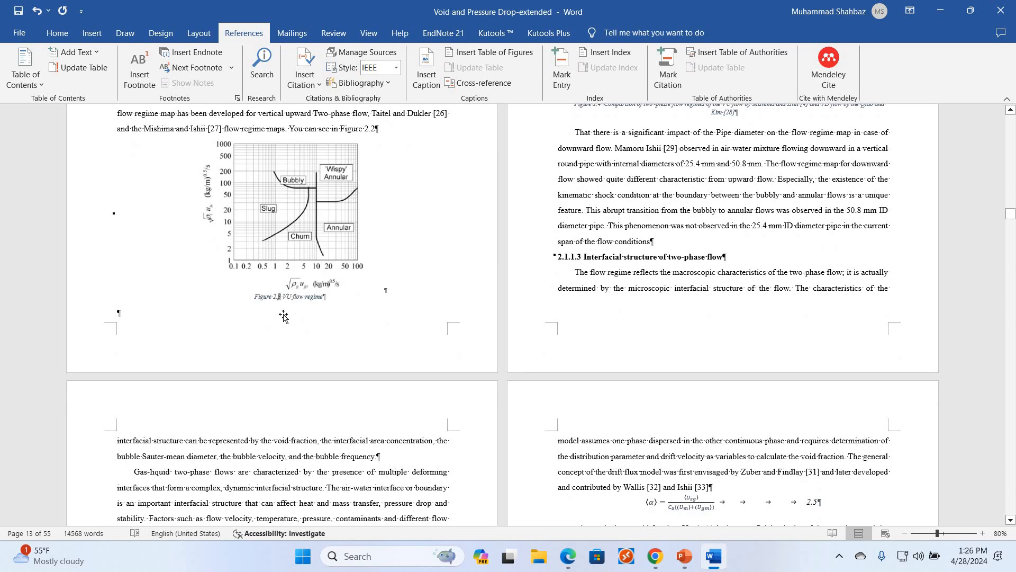
pyautogui.scroll(3, 371, 286)
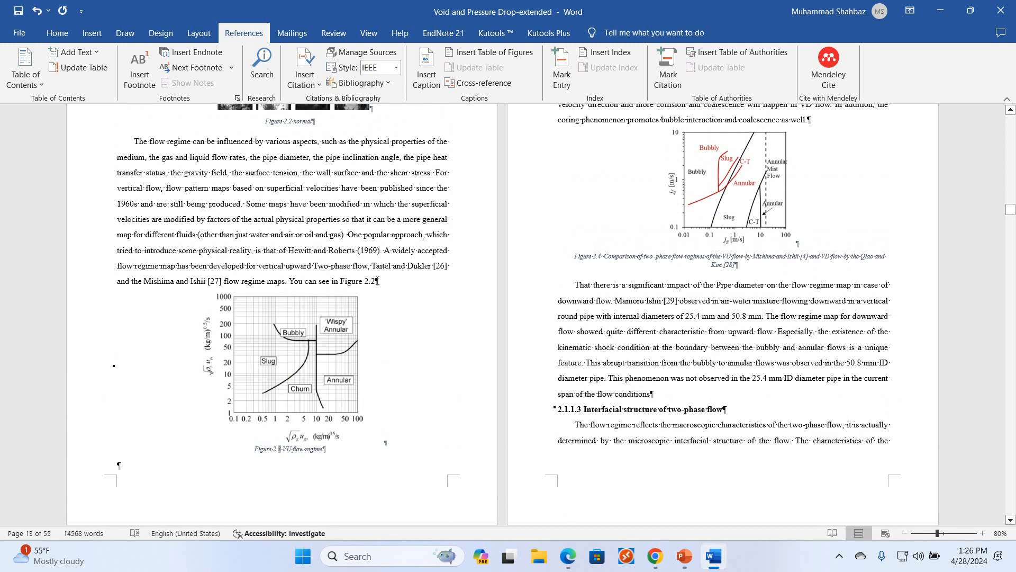
pyautogui.rightClick(372, 281)
pyautogui.click(369, 281)
pyautogui.doubleClick(370, 281)
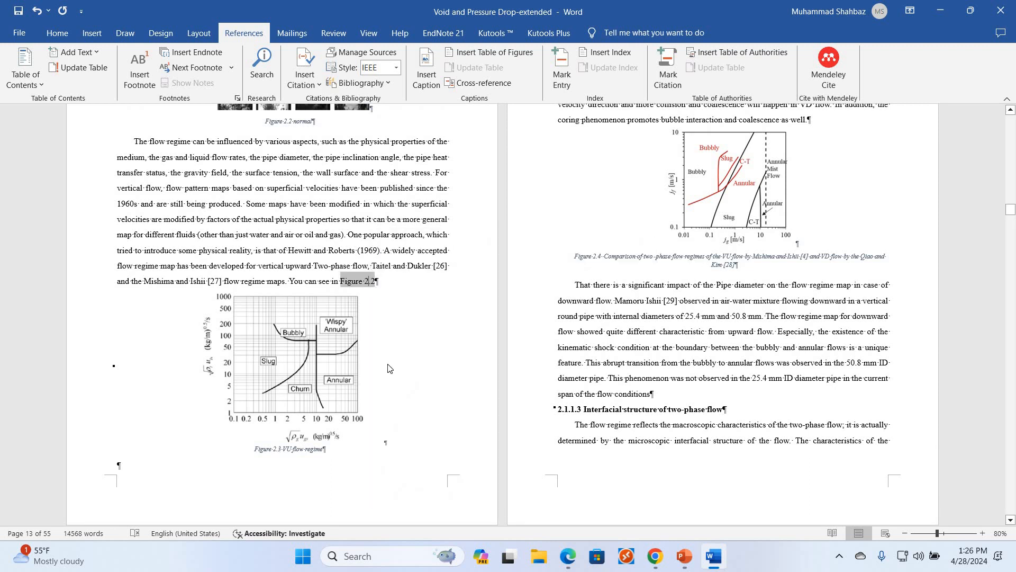
pyautogui.rightClick(370, 281)
pyautogui.click(397, 366)
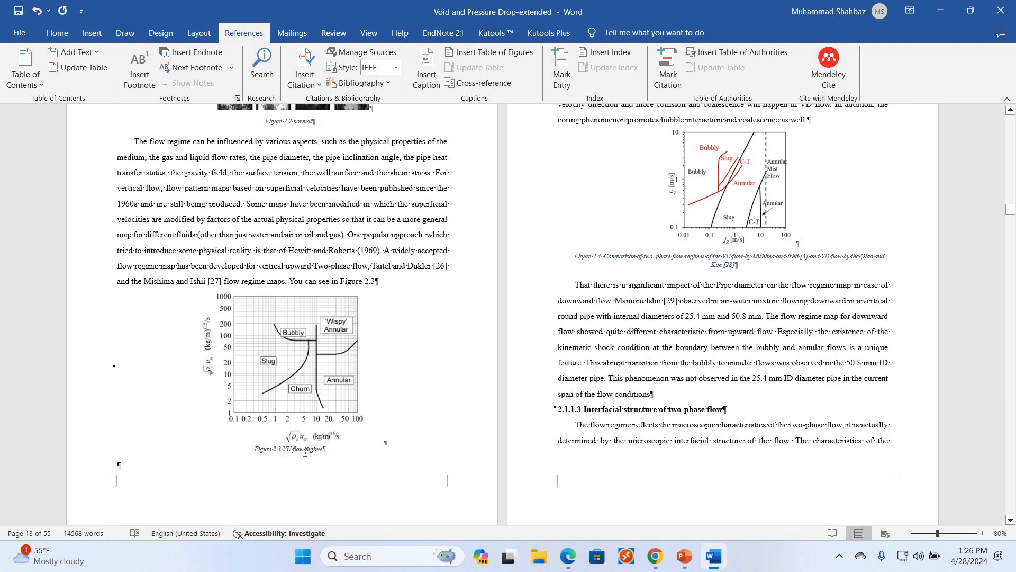
# Select the passage from the "normal" caption through the "VU flow regime" caption and update all its fields at once
pyautogui.click(254, 434)
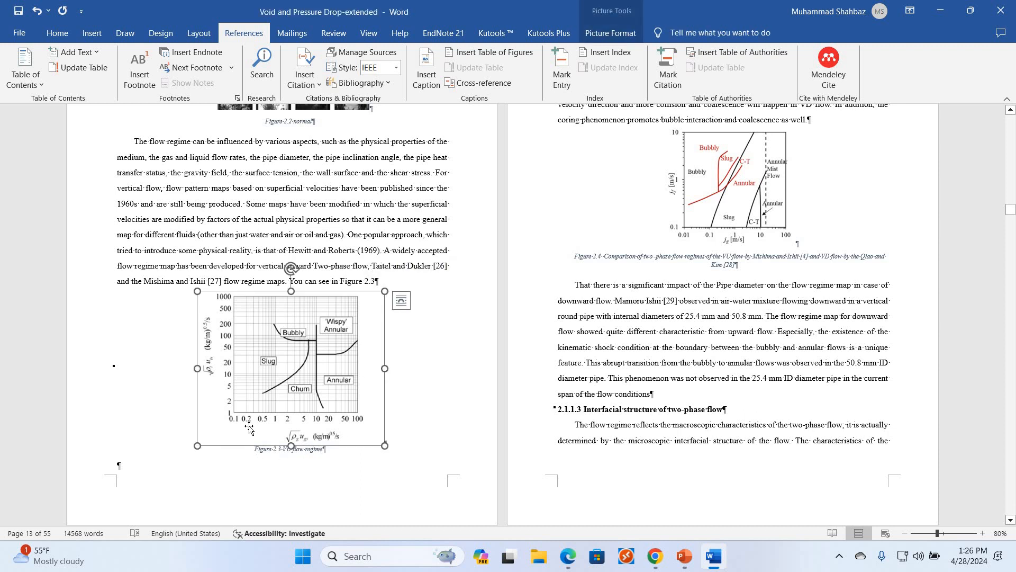
pyautogui.click(211, 141)
pyautogui.moveTo(319, 238); pyautogui.dragTo(369, 279)
pyautogui.scroll(4, 369, 279)
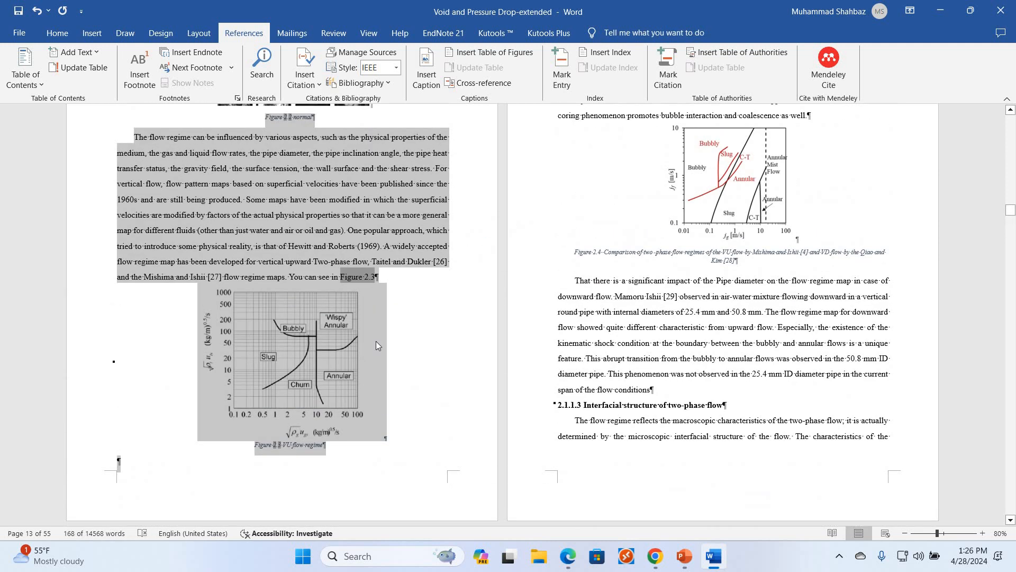
pyautogui.rightClick(368, 276)
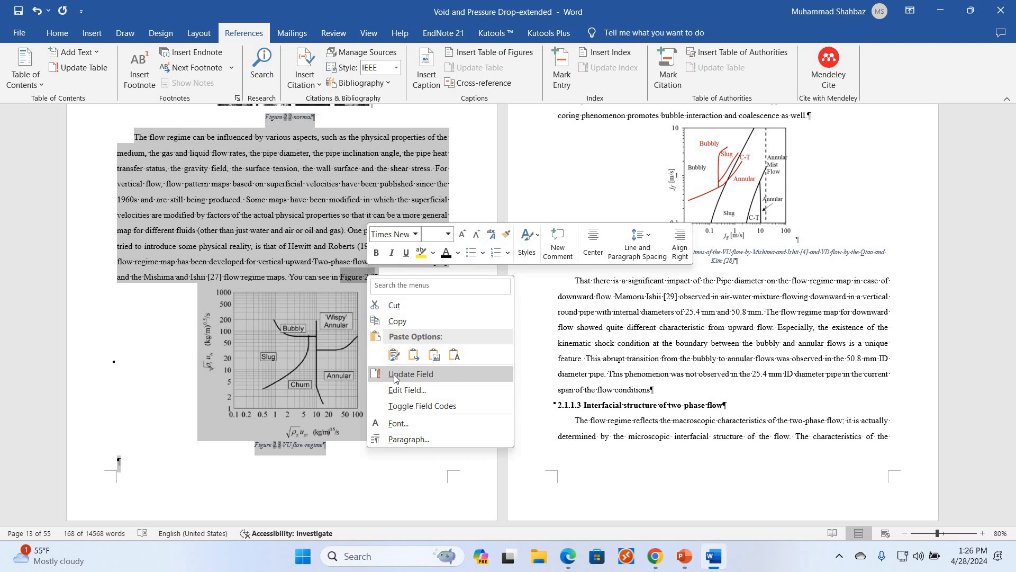
pyautogui.click(395, 375)
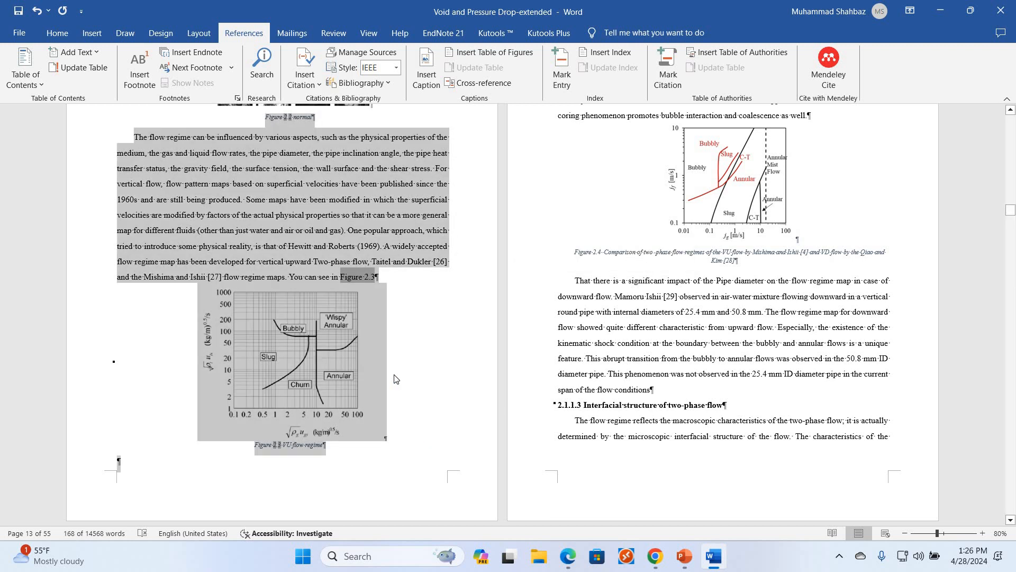
pyautogui.tripleClick(366, 449)
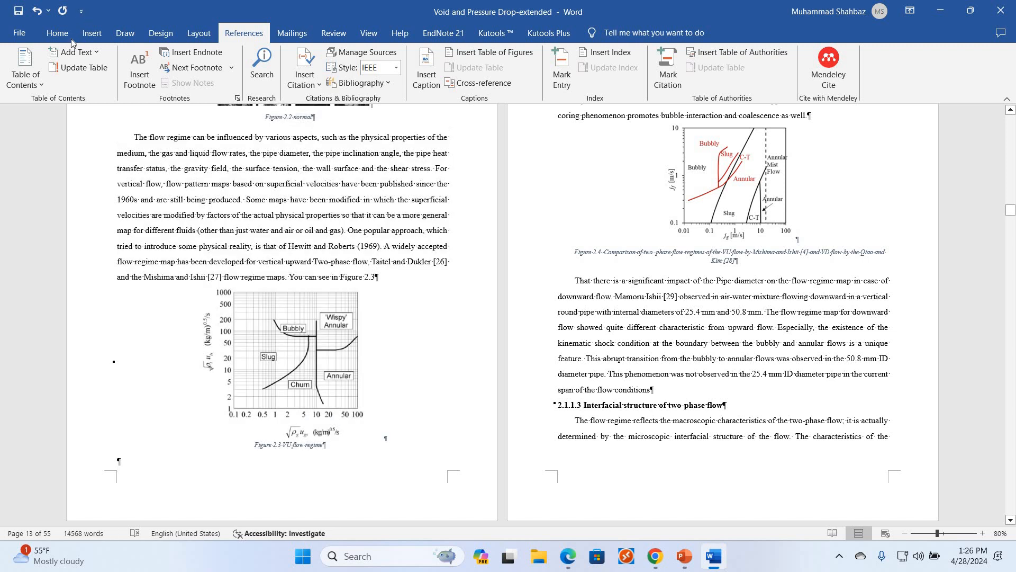
# Format the "VU flow regime" figure caption as 12 pt, non-italic, black text
pyautogui.click(57, 33)
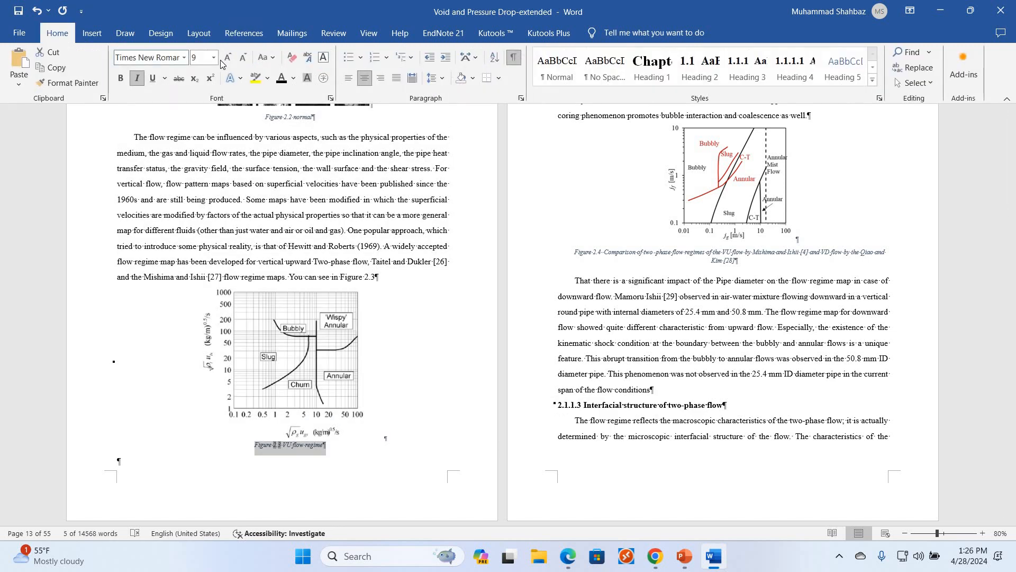
pyautogui.click(227, 57)
pyautogui.click(142, 80)
pyautogui.click(279, 81)
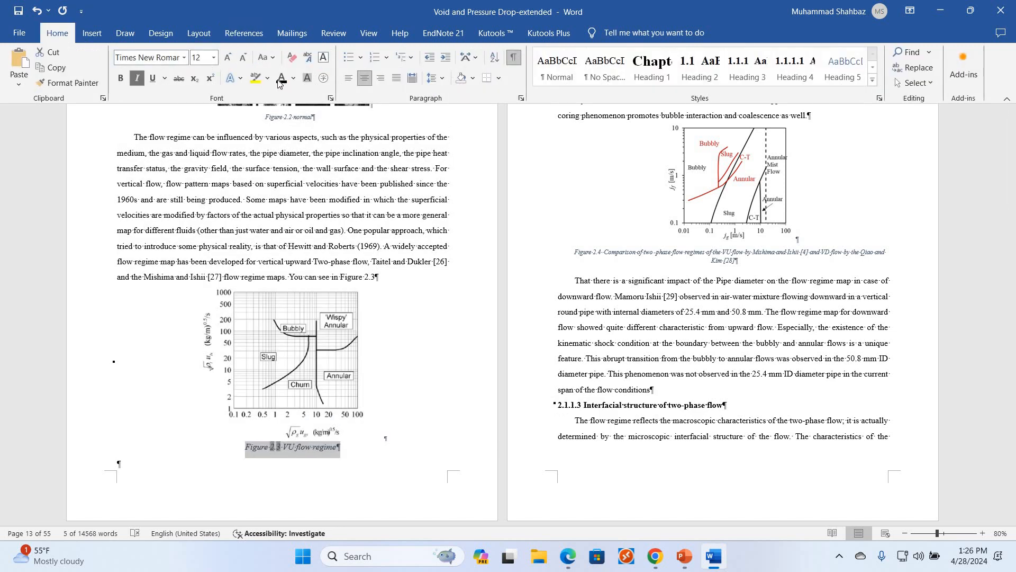
pyautogui.click(425, 334)
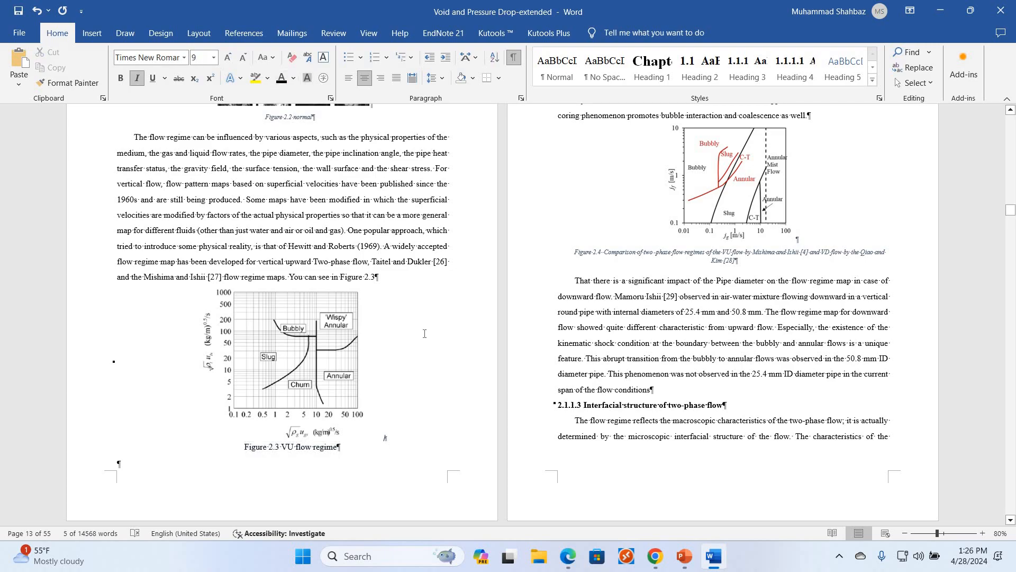
# Review the chapter and section heading numbering from Chapter 1 Introduction through section 2.1.1.1 Background
pyautogui.scroll(10, 425, 333)
pyautogui.scroll(20, 424, 334)
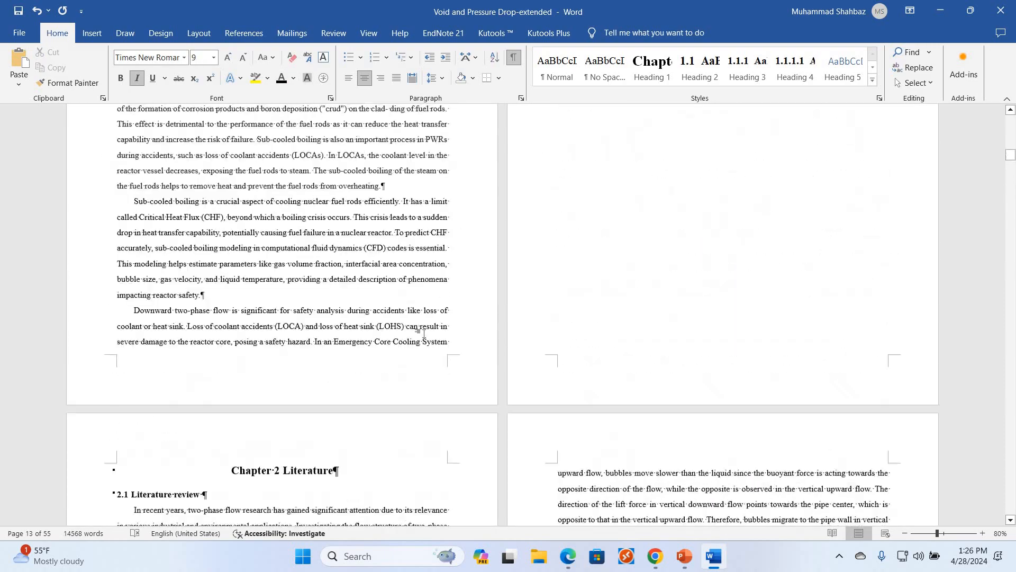
pyautogui.scroll(5, 424, 334)
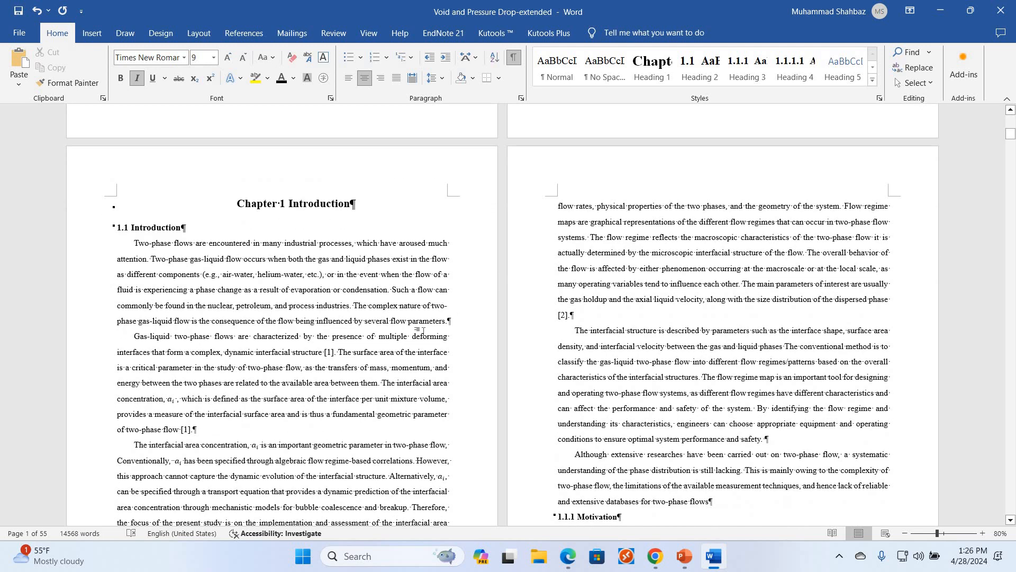
pyautogui.scroll(-8, 298, 288)
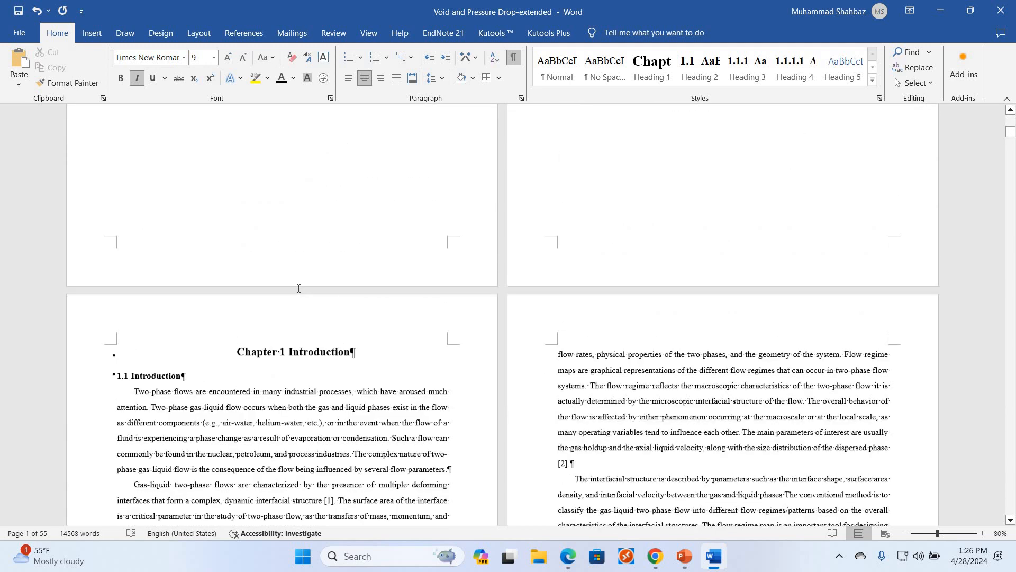
pyautogui.click(299, 279)
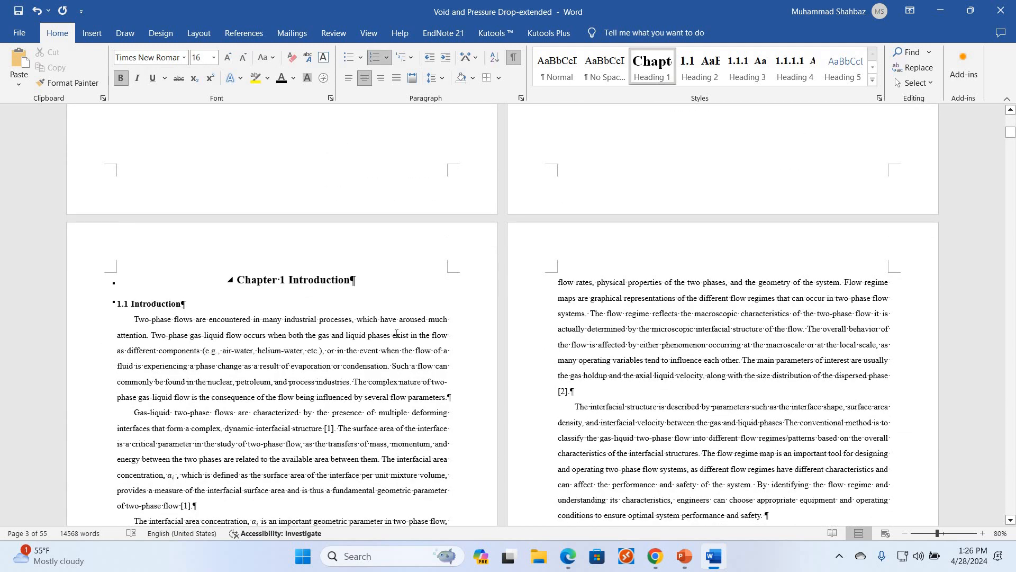
pyautogui.press('Down')
pyautogui.scroll(-6, 413, 335)
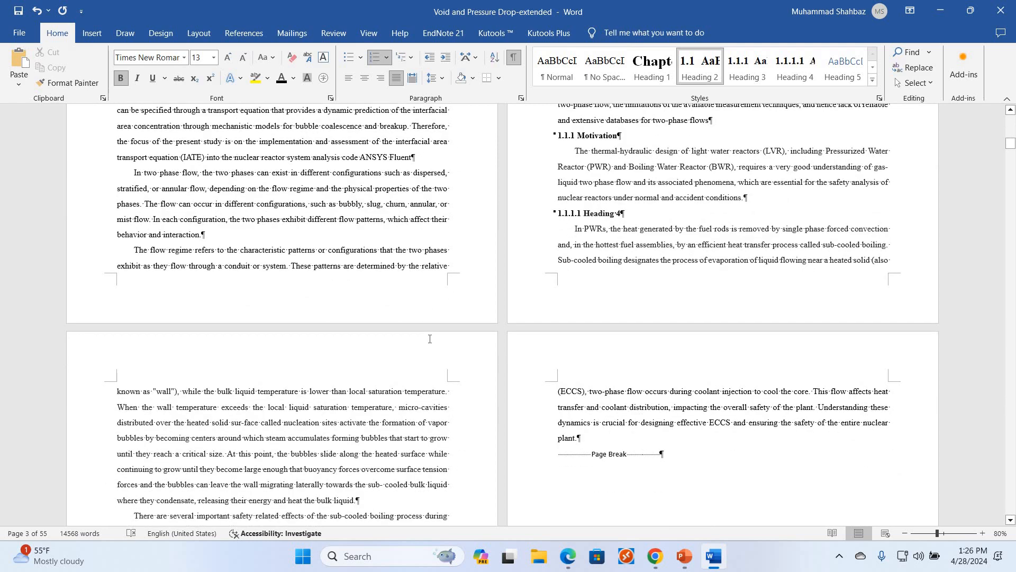
pyautogui.scroll(-20, 430, 338)
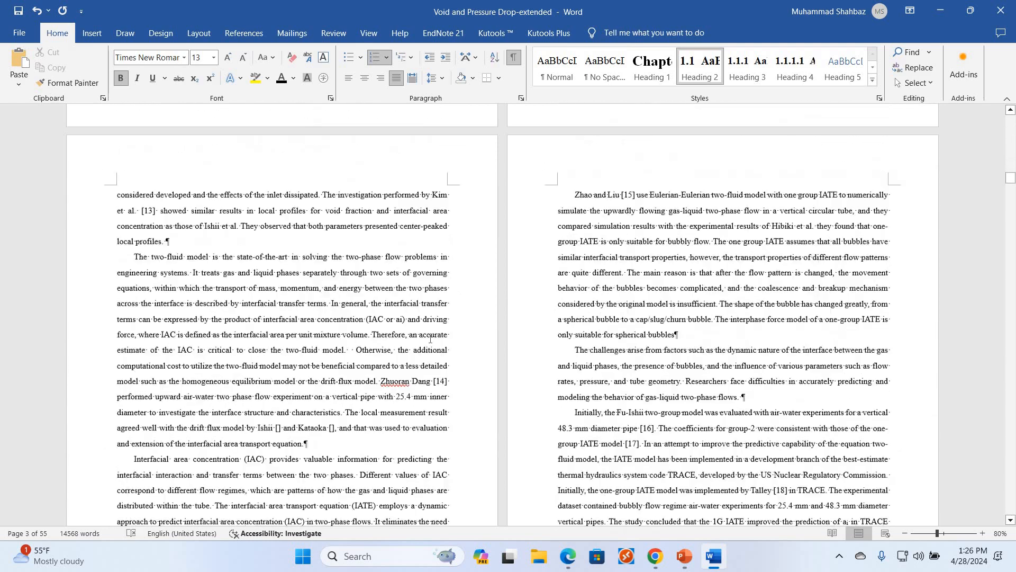
pyautogui.scroll(-1, 429, 335)
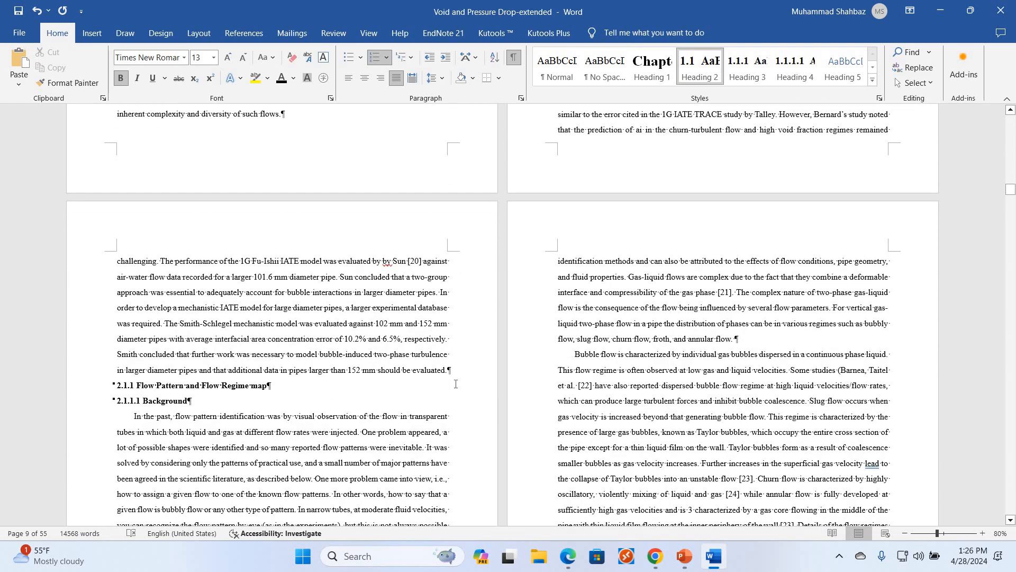
pyautogui.click(774, 325)
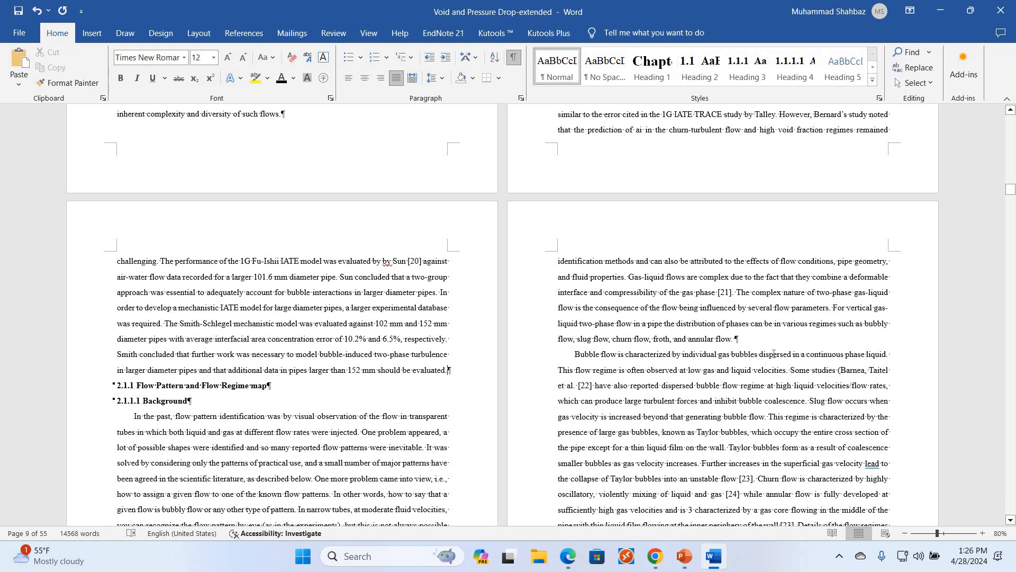